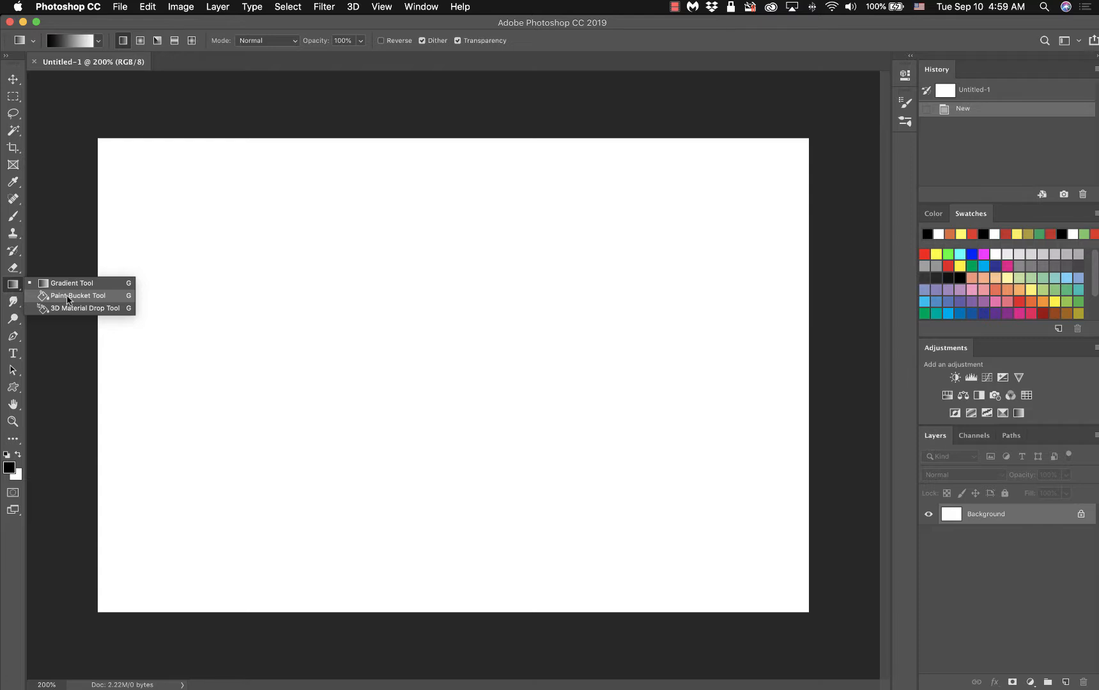
# With the Gradient Tool, try a black-to-white linear gradient from the canvas's top edge to its bottom edge and revert it
pyautogui.click(69, 285)
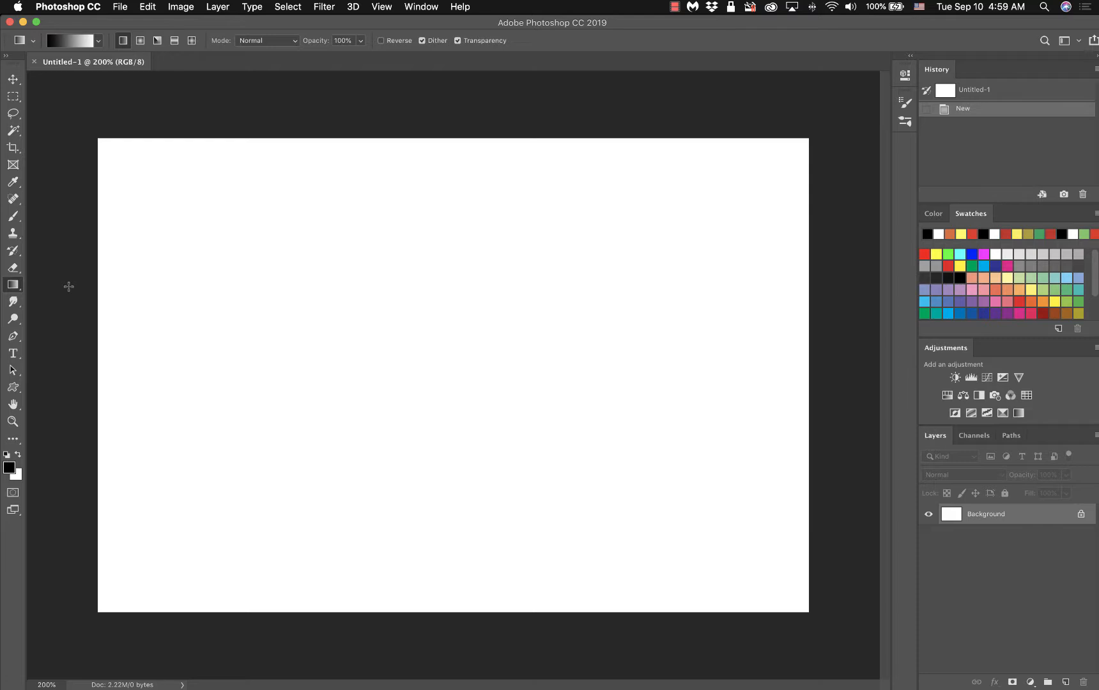
pyautogui.rightClick(14, 284)
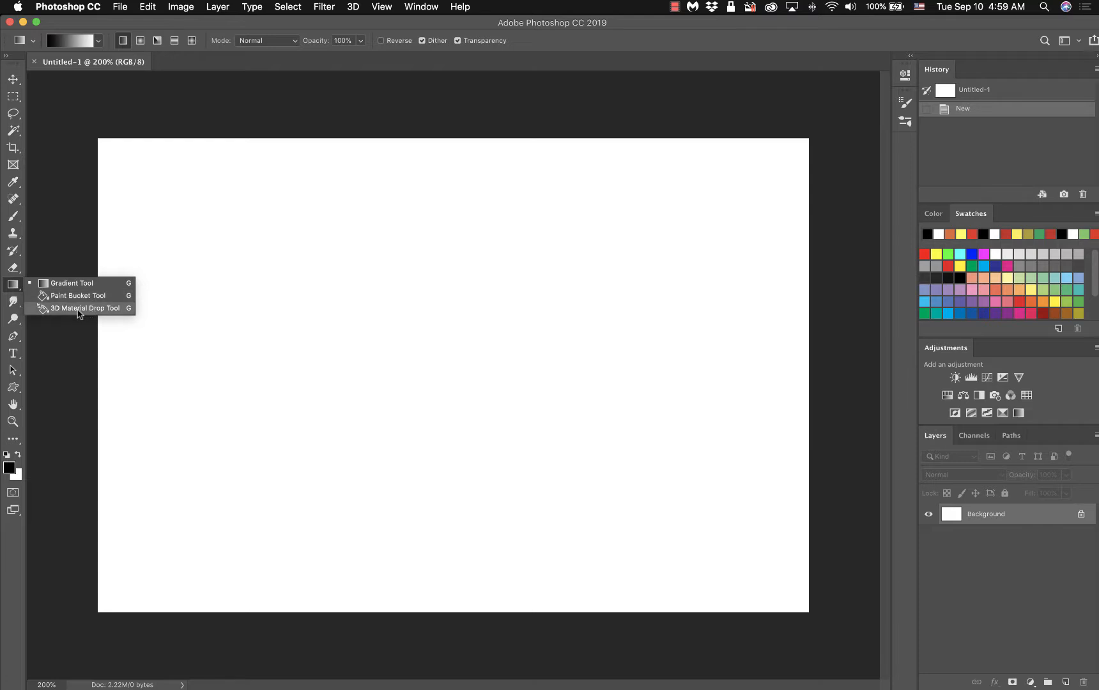
pyautogui.click(13, 287)
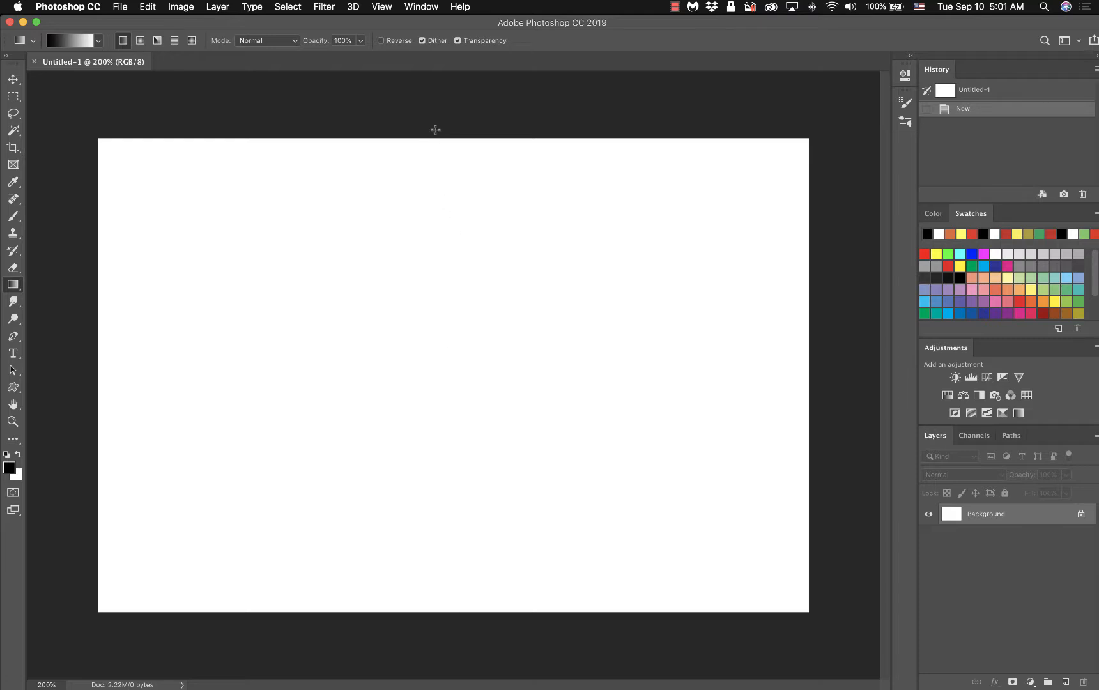
pyautogui.moveTo(435, 130); pyautogui.dragTo(438, 614)
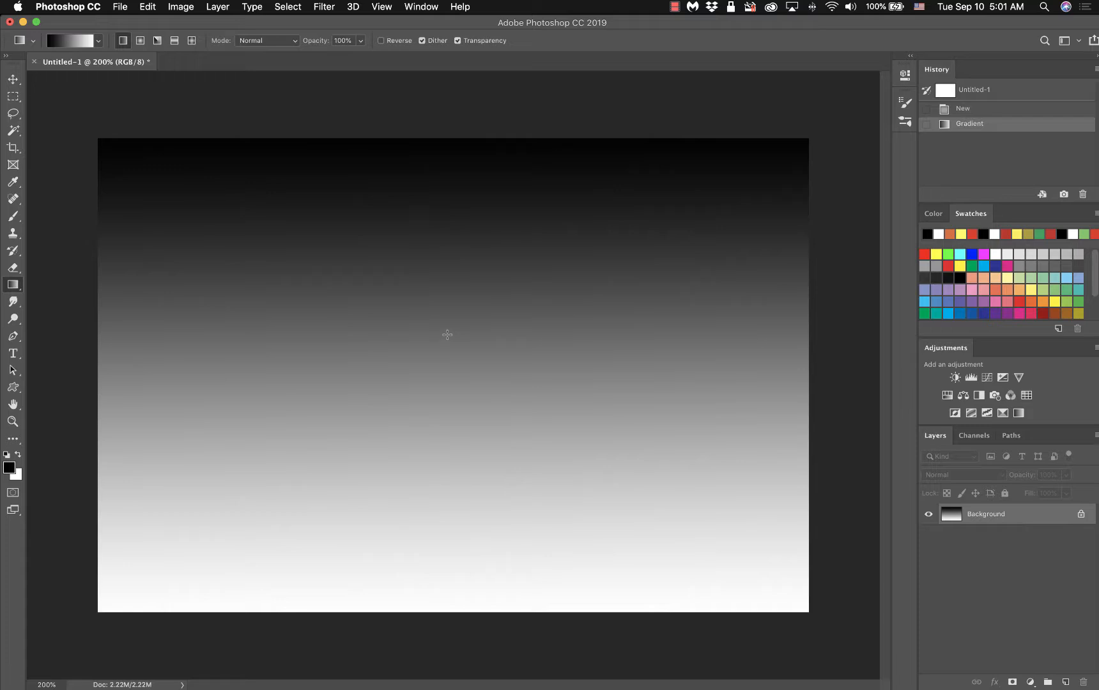
pyautogui.click(940, 109)
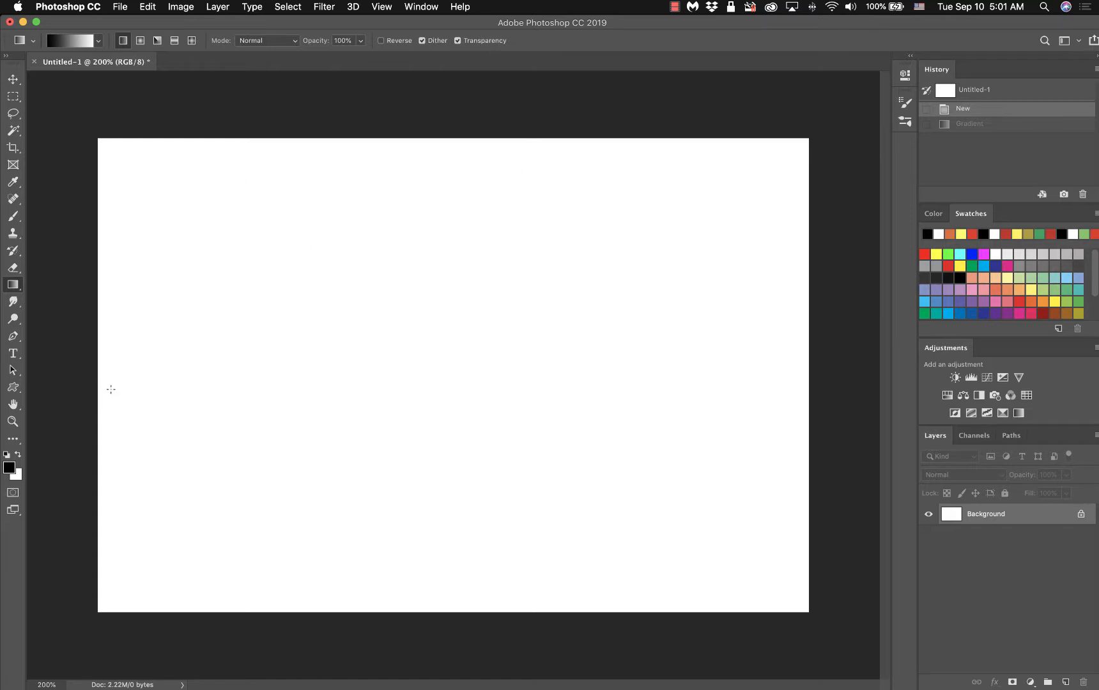
# Try black-to-white linear gradients across the canvas from left to right, right to left, and diagonally from the upper-left to the lower-right corner
pyautogui.moveTo(96, 382); pyautogui.dragTo(805, 373)
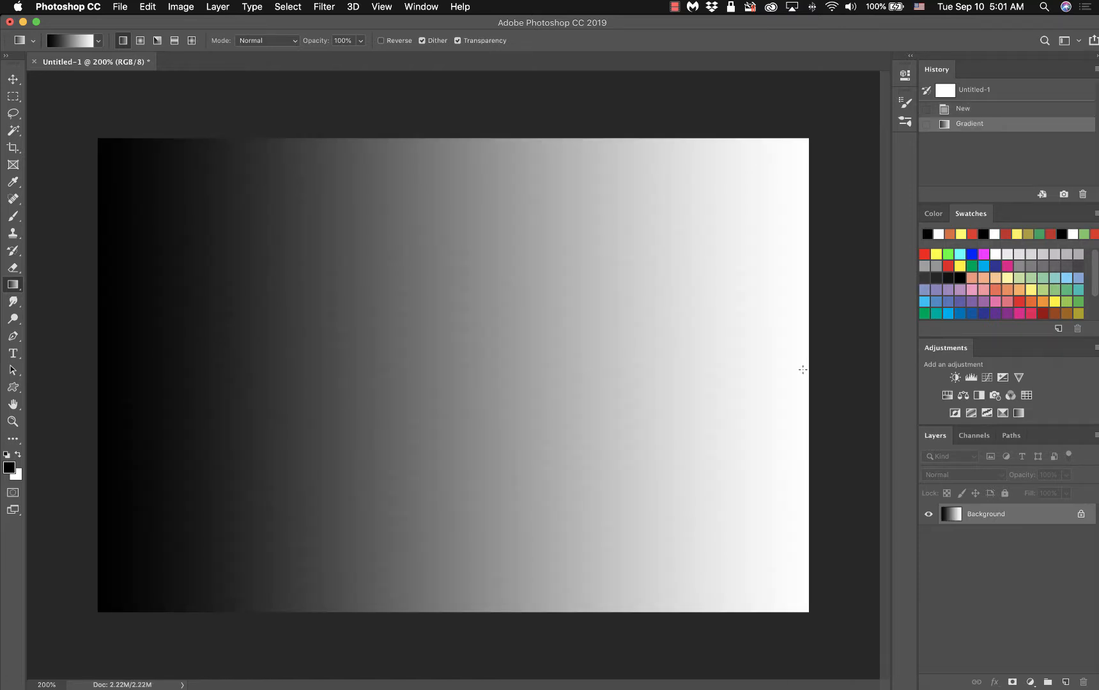
pyautogui.moveTo(820, 357); pyautogui.dragTo(110, 366)
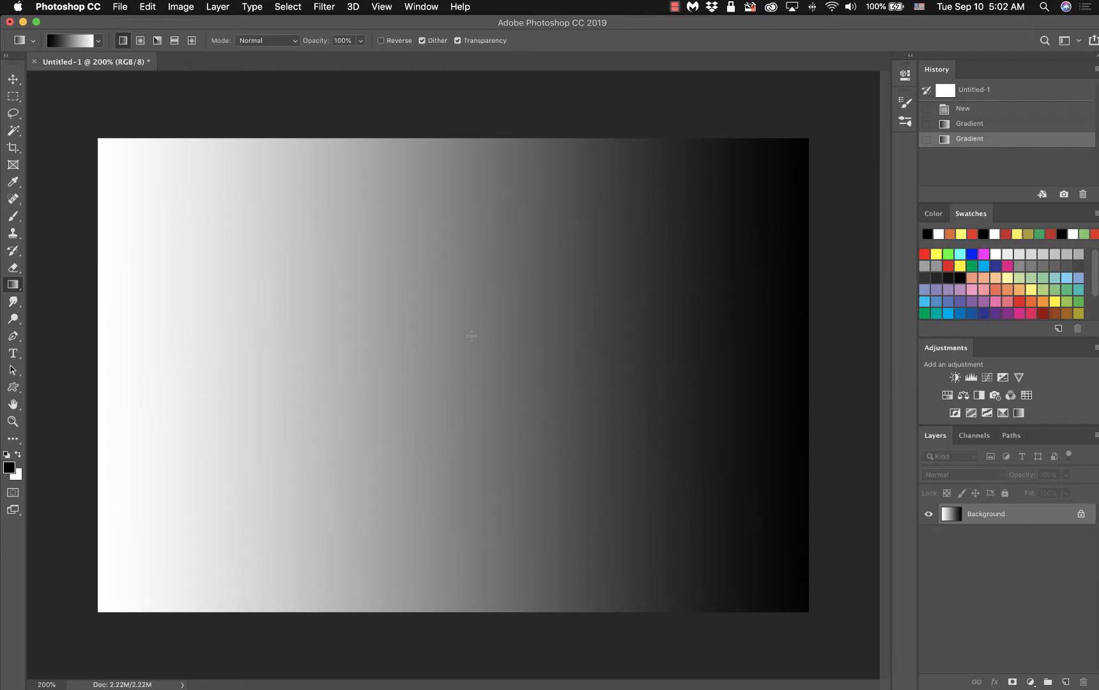
pyautogui.moveTo(102, 143); pyautogui.dragTo(805, 599)
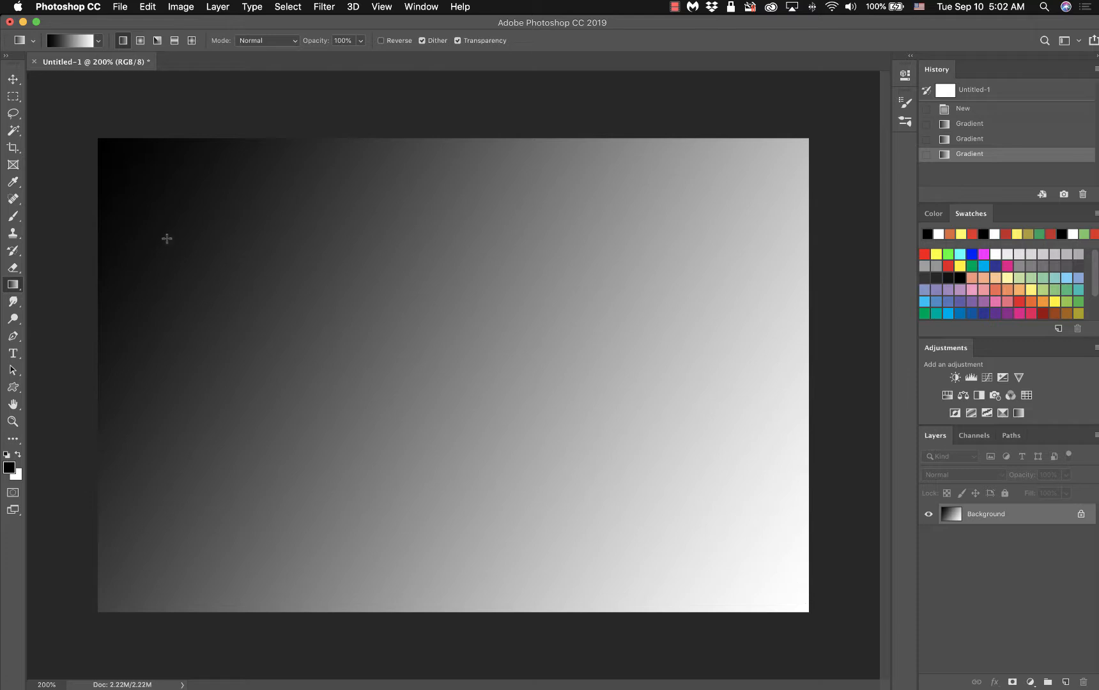
# Restore the blank canvas and draw a black-to-white linear gradient from its bottom edge to its top edge
pyautogui.click(1000, 109)
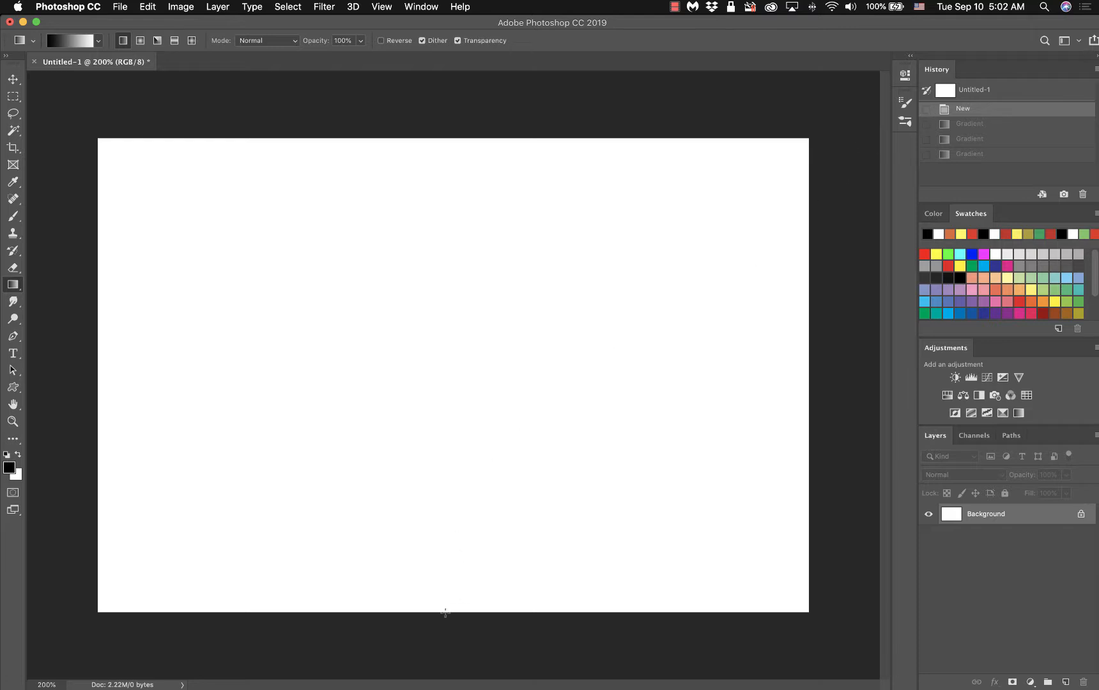
pyautogui.moveTo(445, 613); pyautogui.dragTo(452, 137)
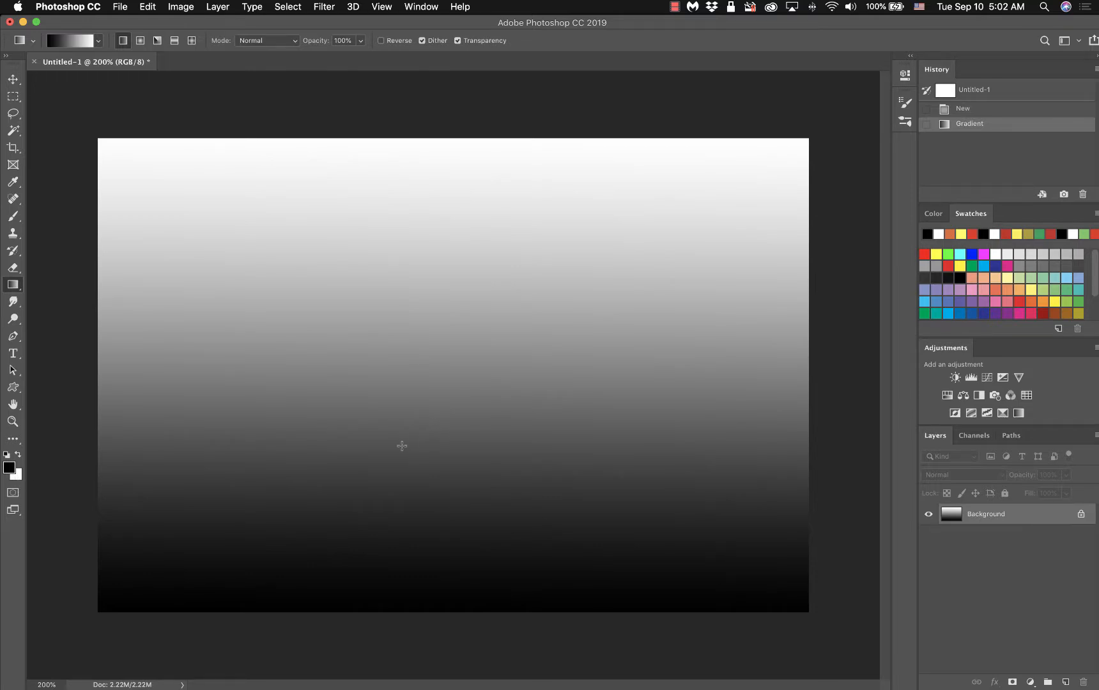
pyautogui.click(73, 45)
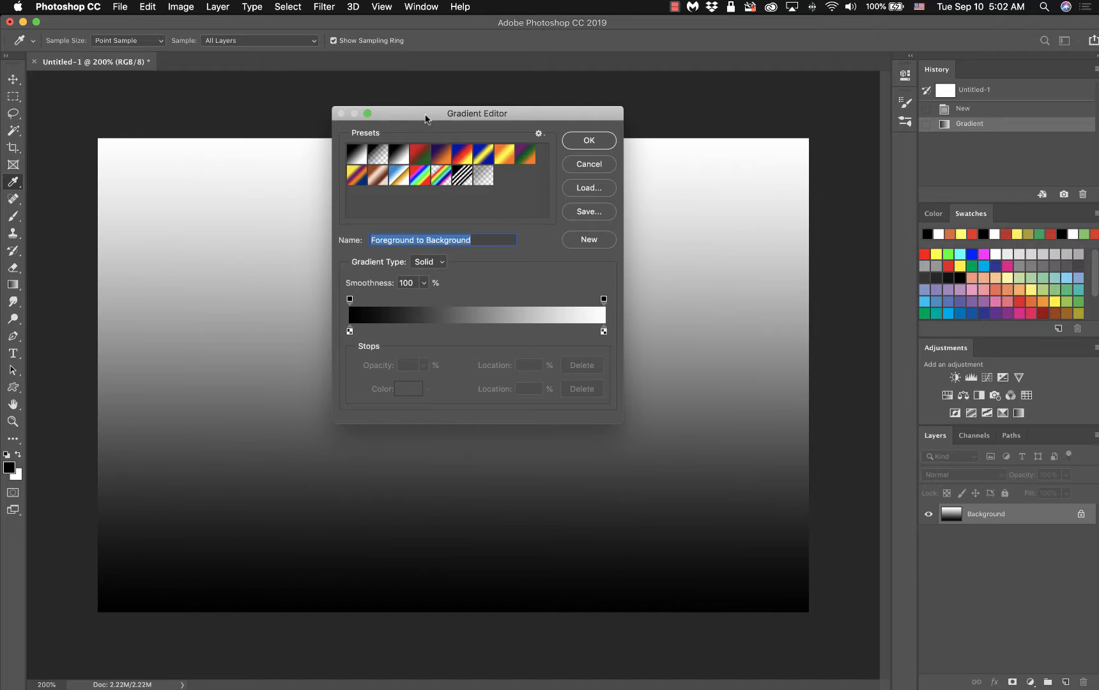
pyautogui.moveTo(426, 119); pyautogui.dragTo(412, 63)
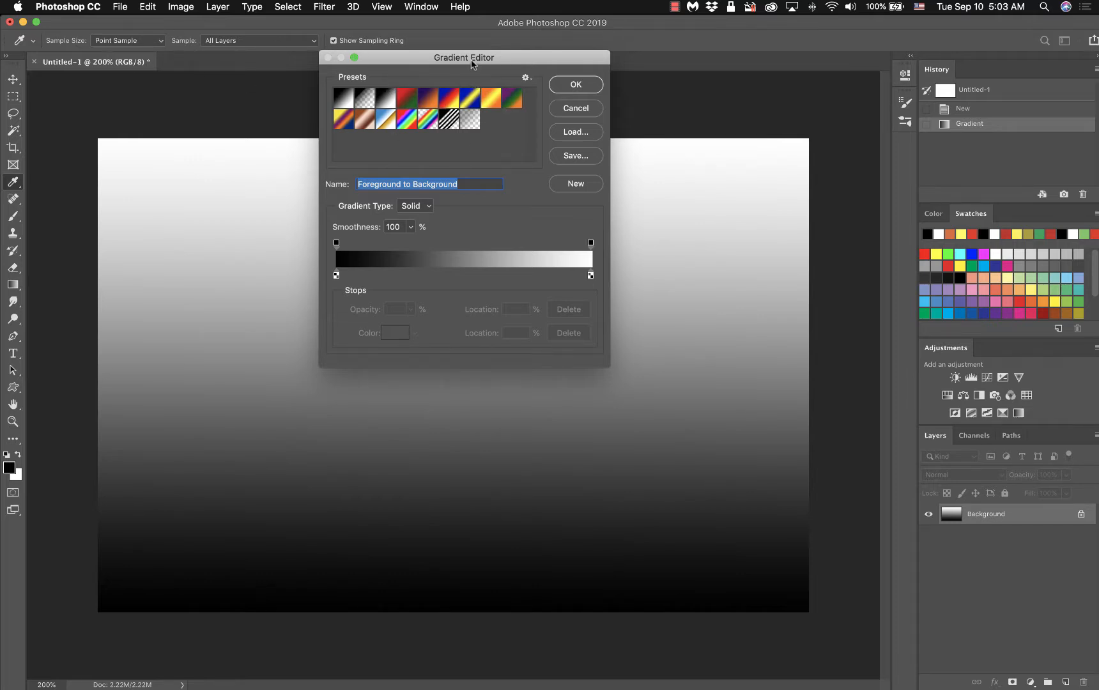
pyautogui.click(570, 109)
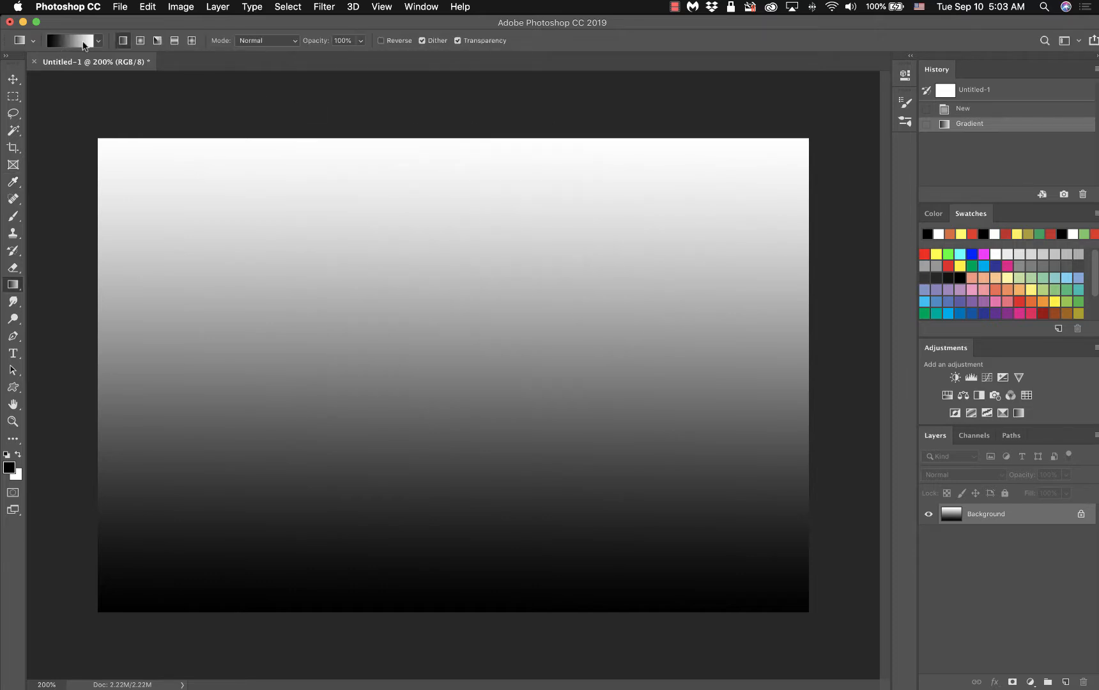
# Set the gradient to the Foreground to Transparent preset and revert the canvas to its blank white state
pyautogui.click(69, 40)
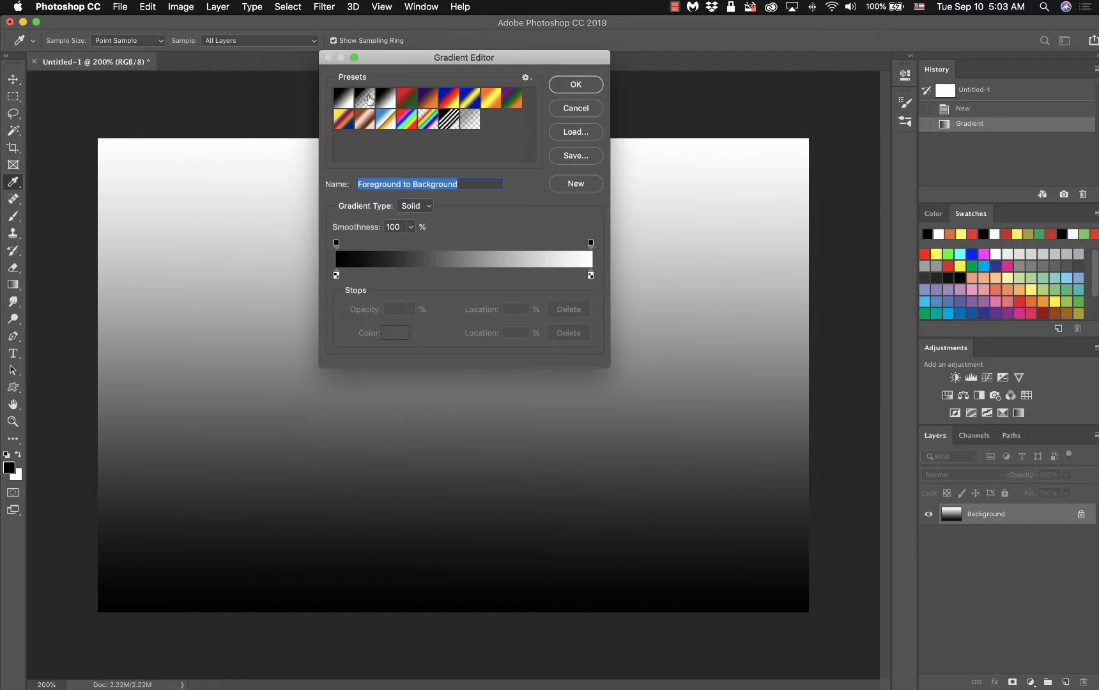
pyautogui.click(369, 99)
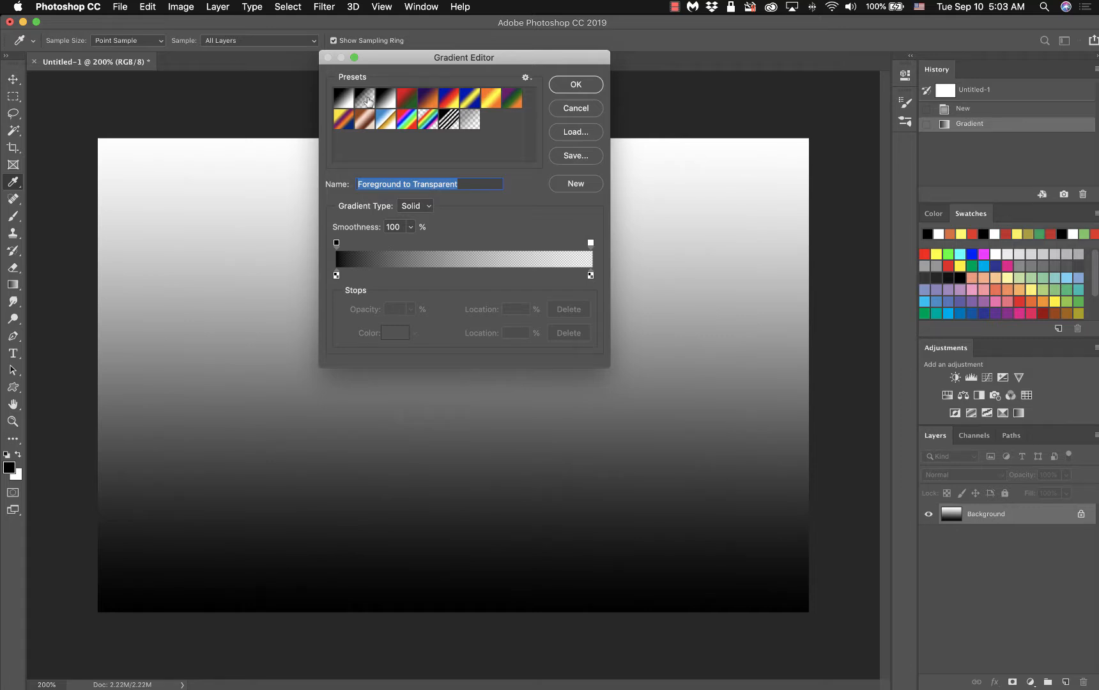
pyautogui.click(576, 85)
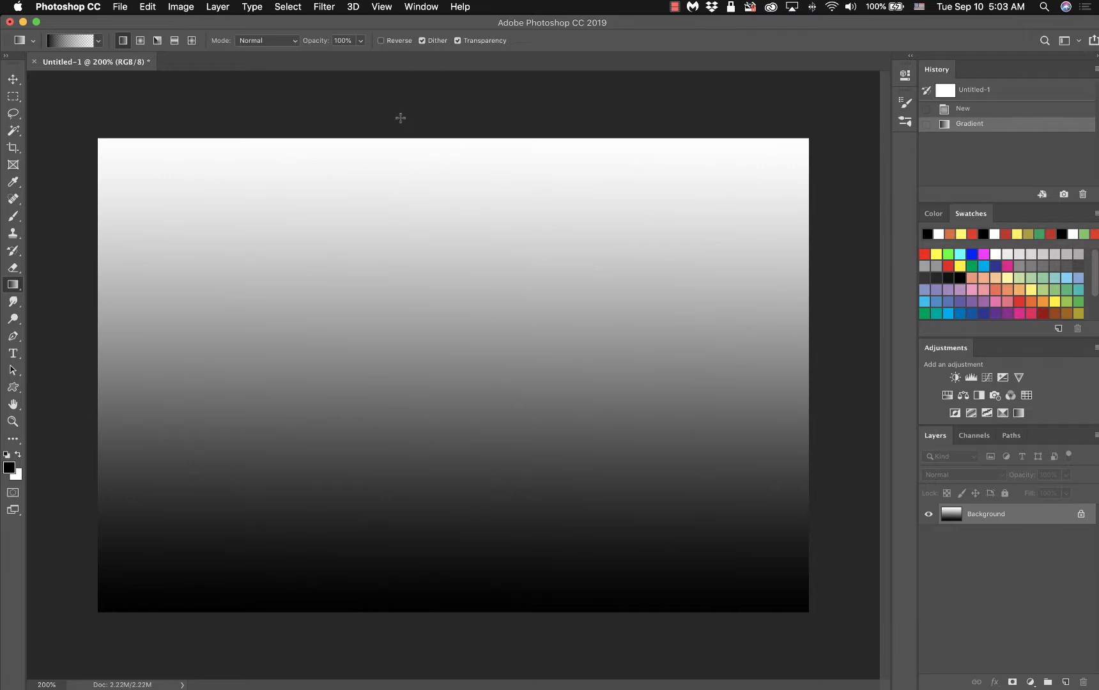
pyautogui.click(966, 111)
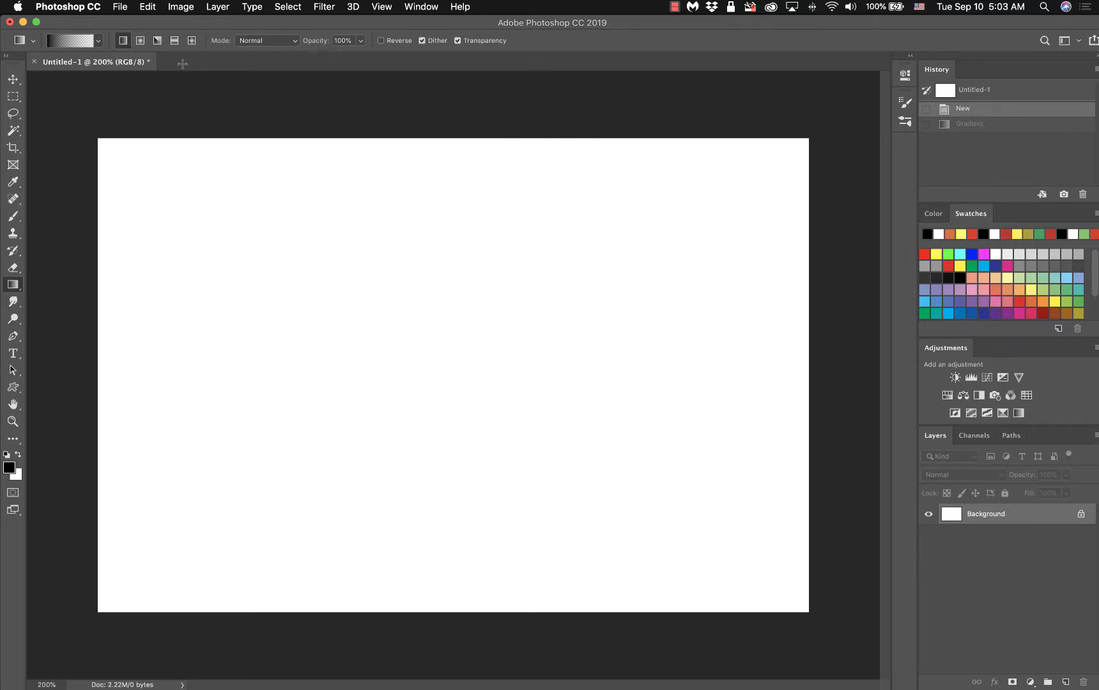
pyautogui.click(74, 42)
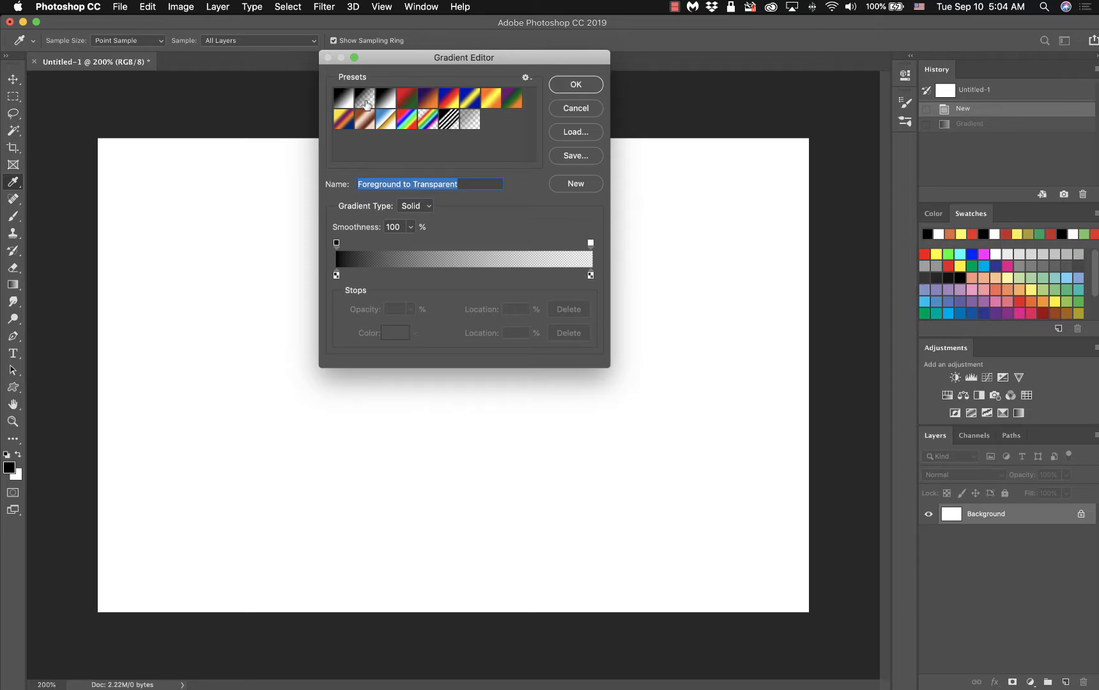
pyautogui.click(575, 85)
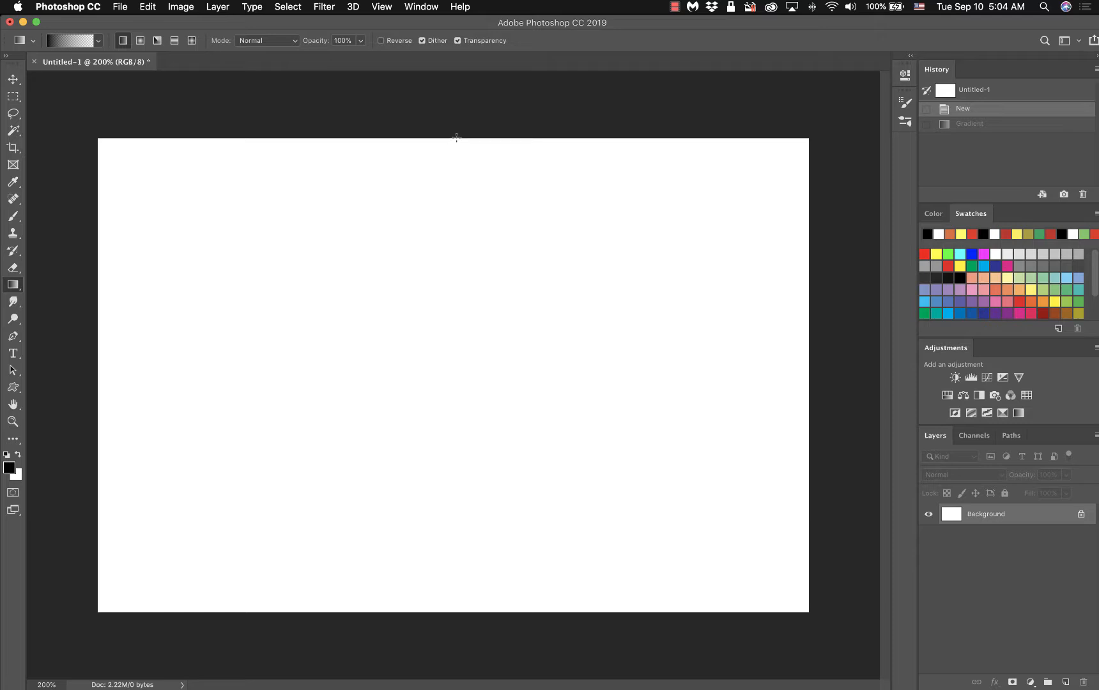
# Try the black-to-transparent gradient from the canvas's top edge to its bottom edge and revert it
pyautogui.moveTo(456, 138); pyautogui.dragTo(454, 607)
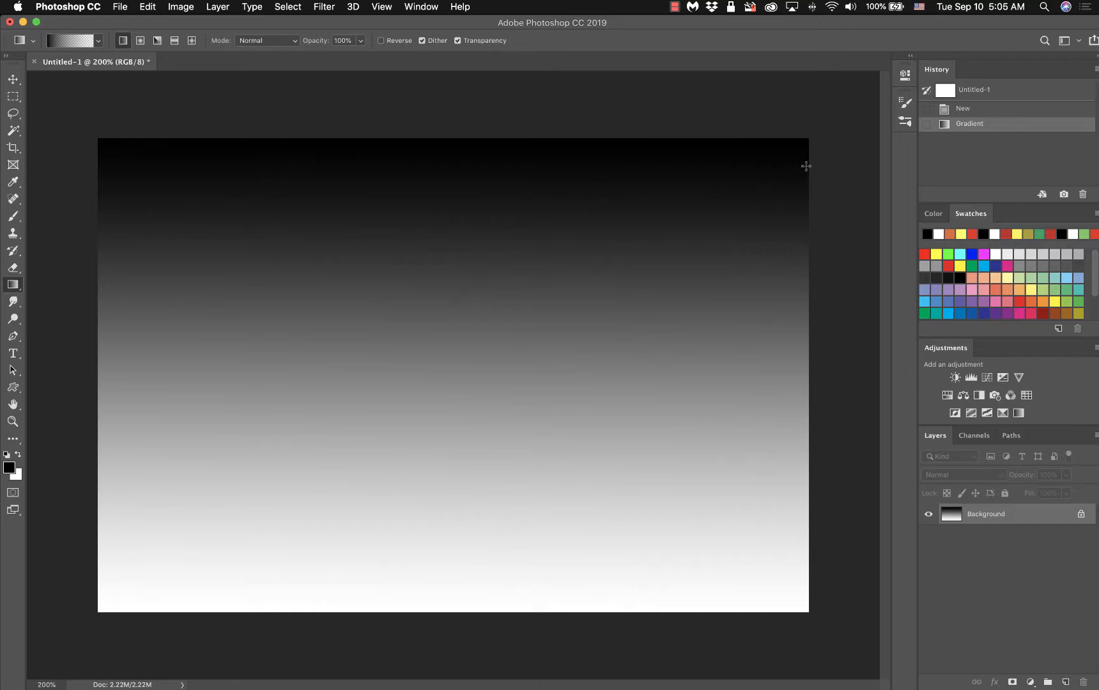
pyautogui.click(995, 110)
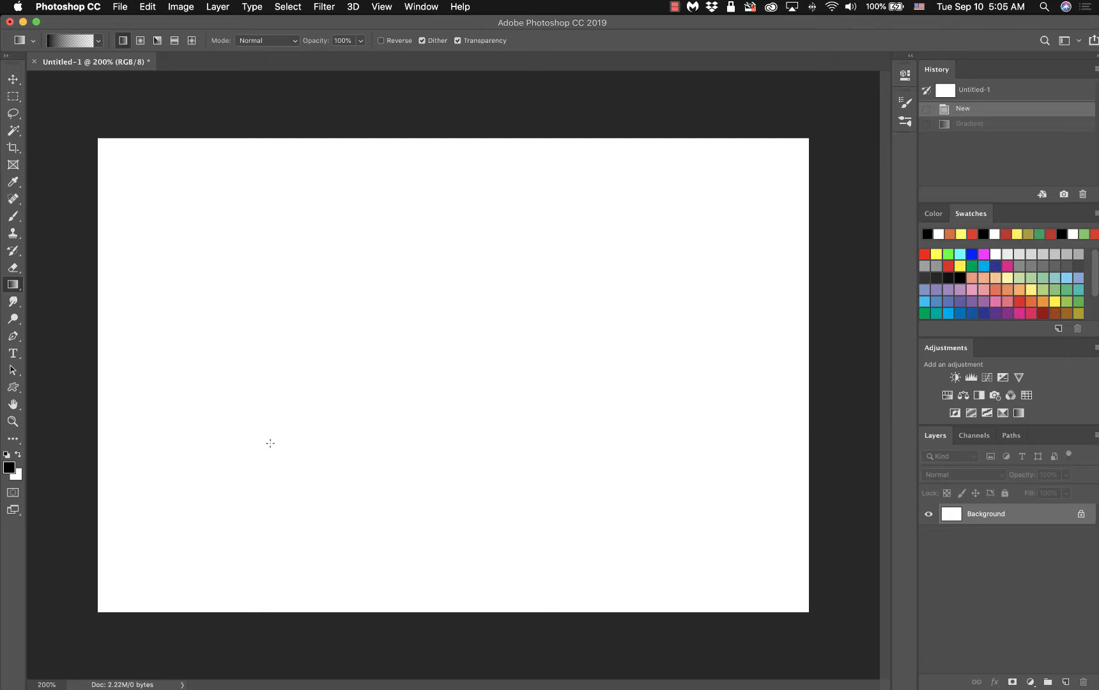
# Set the background color to a bright, saturated green with a hue of about 114°
pyautogui.click(18, 476)
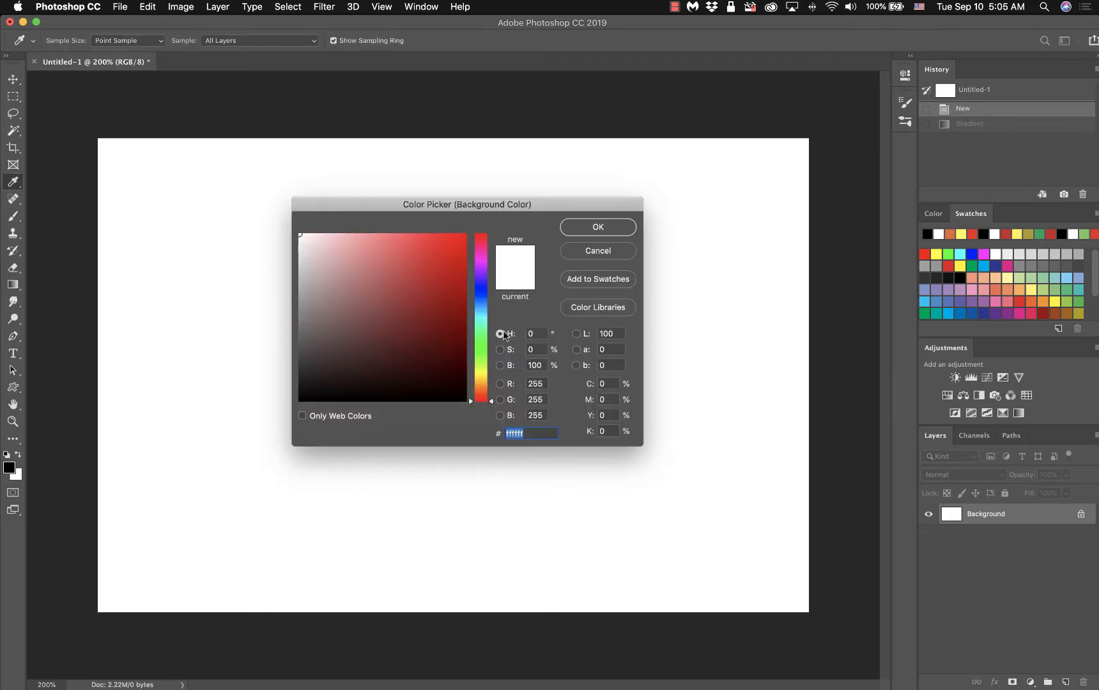
pyautogui.click(482, 346)
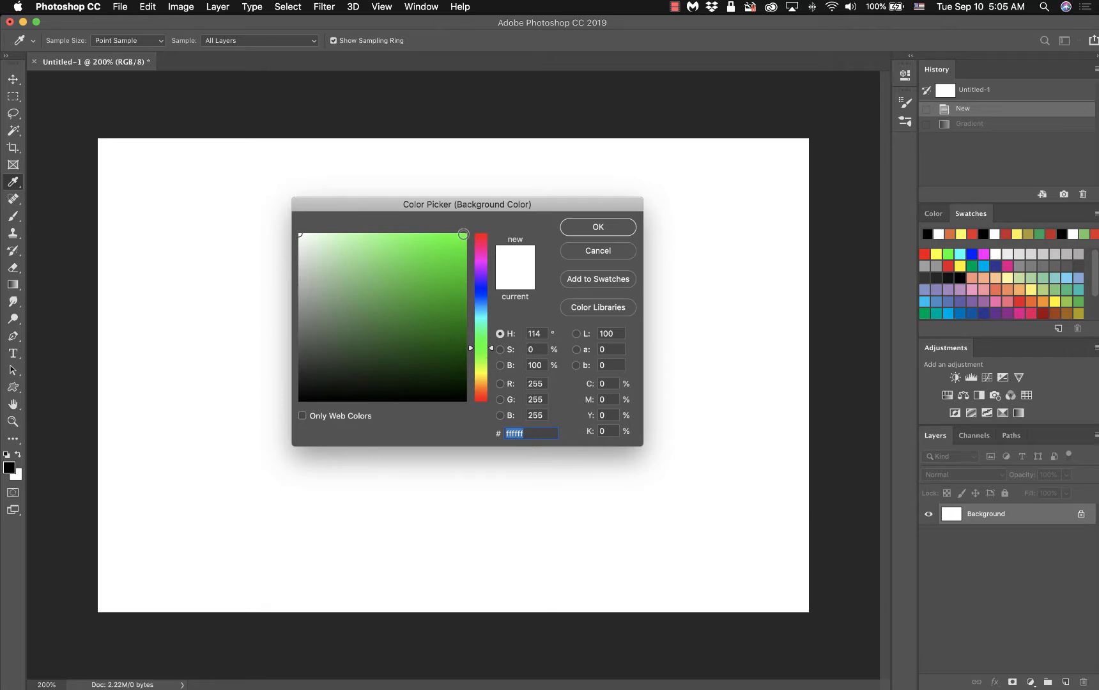
pyautogui.click(463, 235)
pyautogui.click(598, 228)
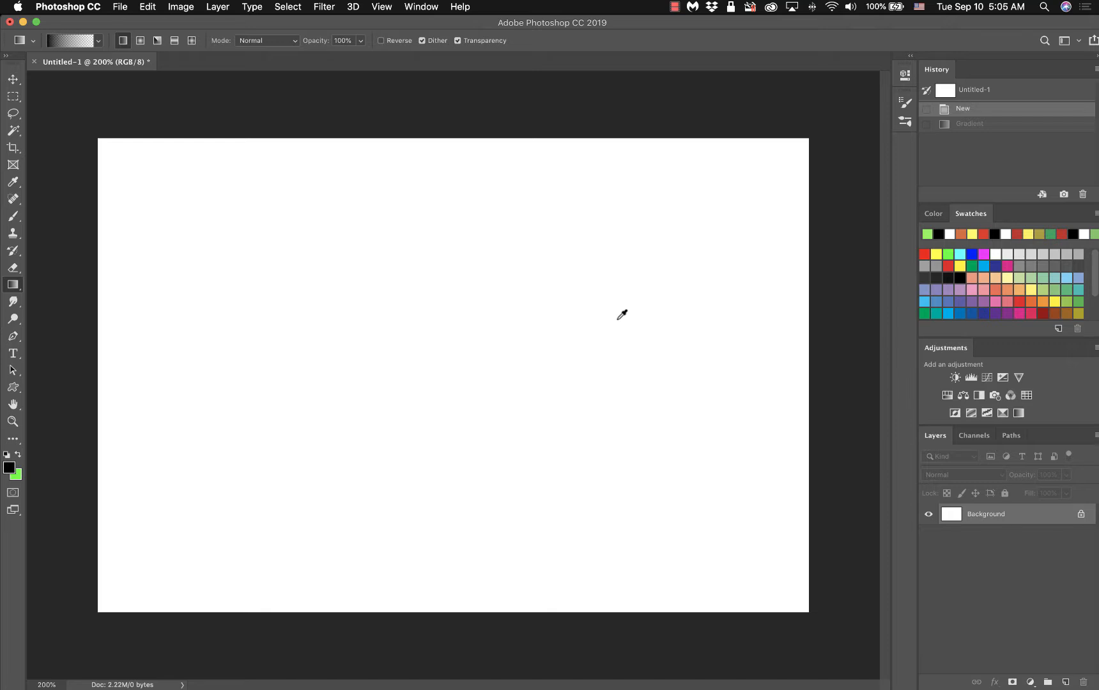
# Try filling the canvas with the black foreground color and undo the fill
pyautogui.hotkey('alt', 'BackSpace')
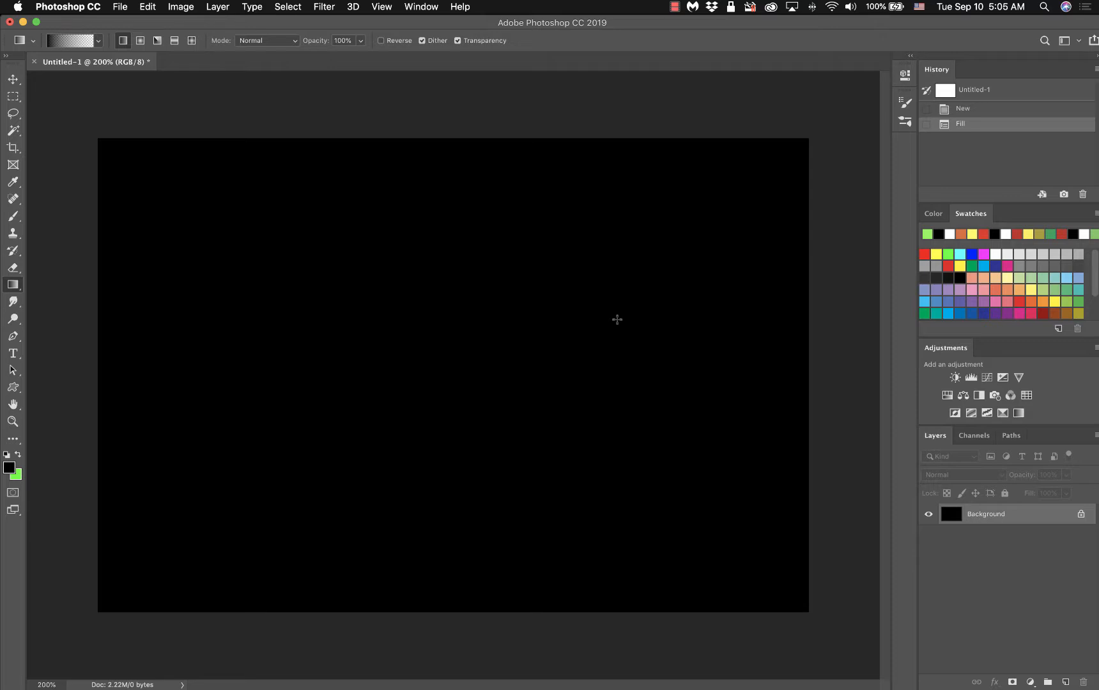
pyautogui.press('super+z')
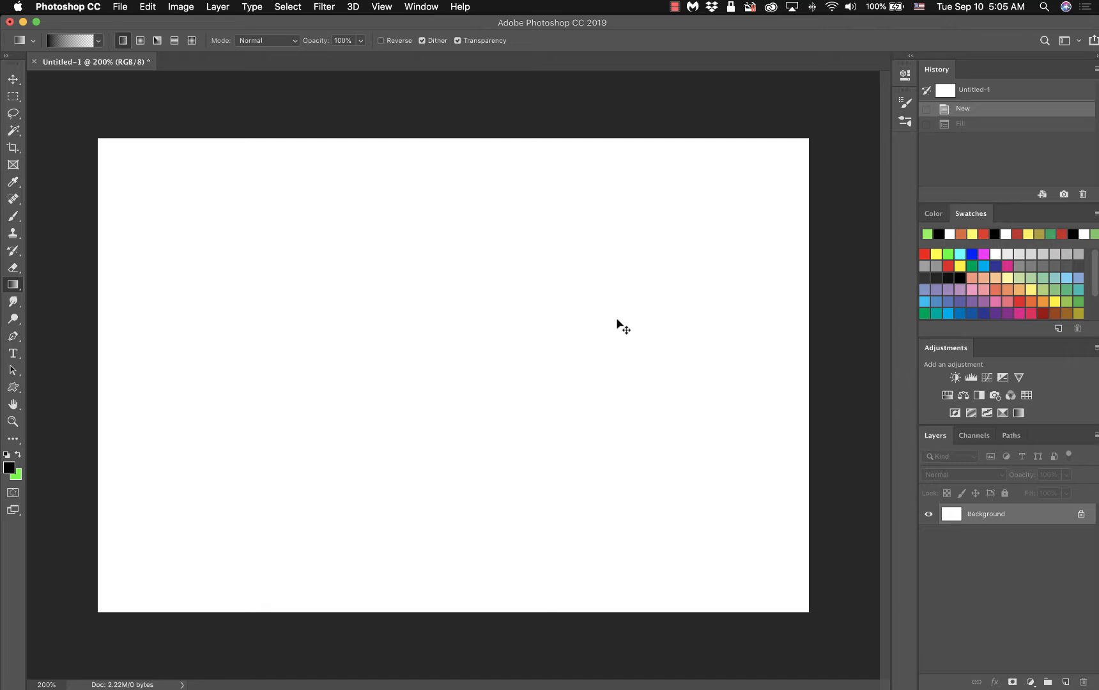
# Fill the canvas with the green background color and try the black-to-transparent gradient over it, once downward and once upward
pyautogui.press('super+BackSpace')
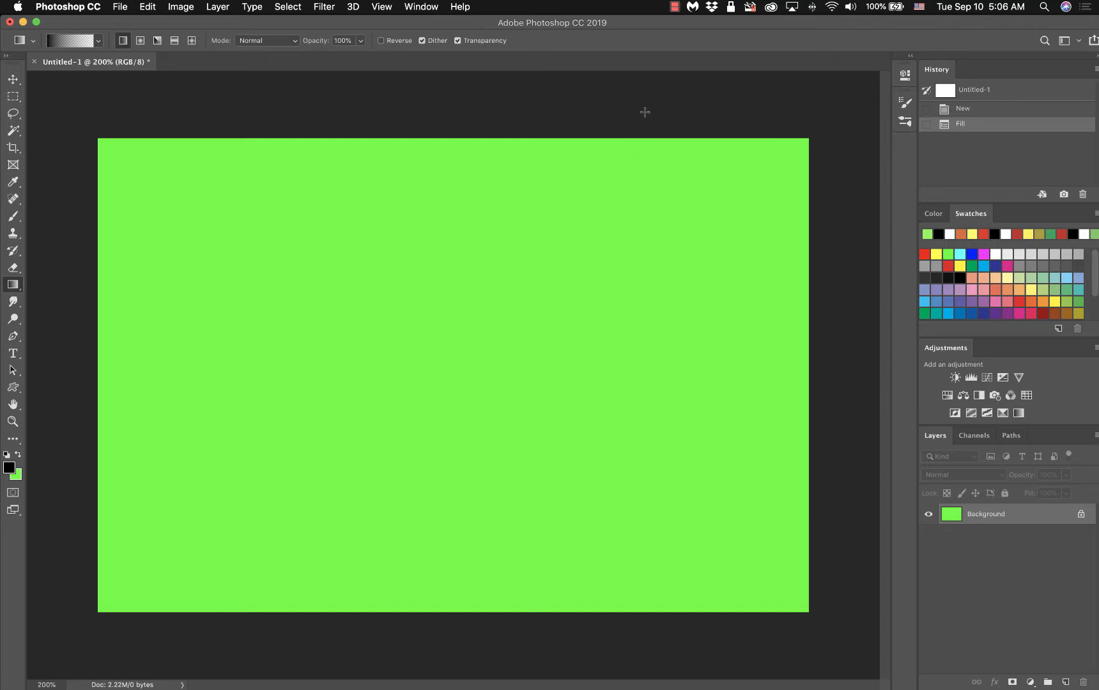
pyautogui.moveTo(456, 137); pyautogui.dragTo(458, 614)
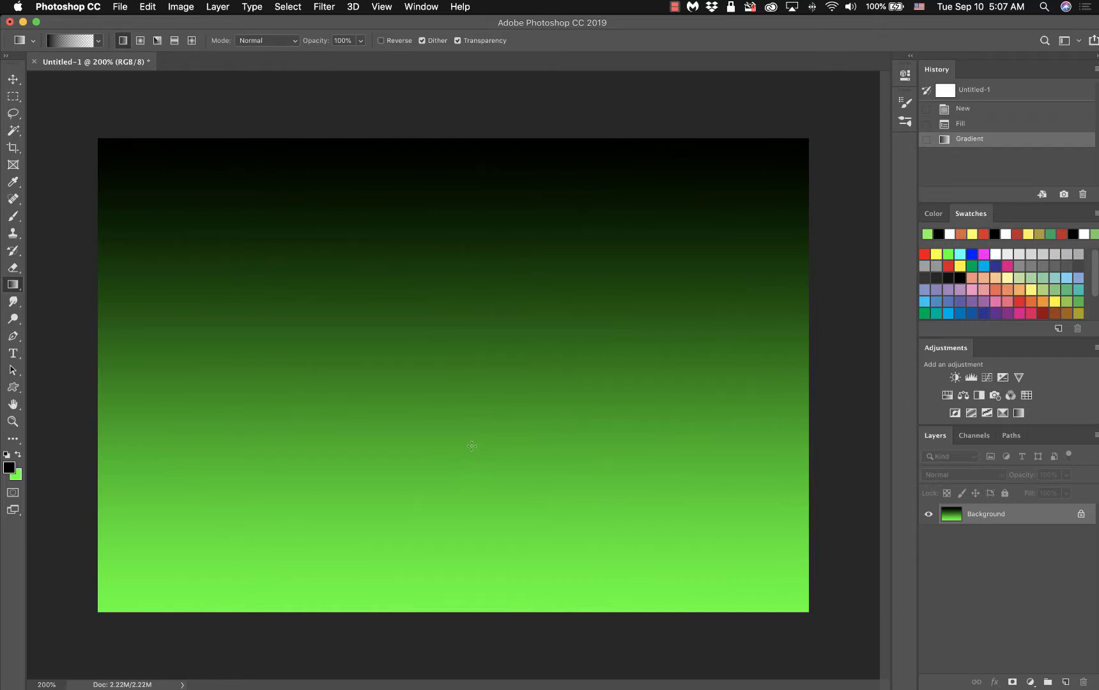
pyautogui.click(961, 127)
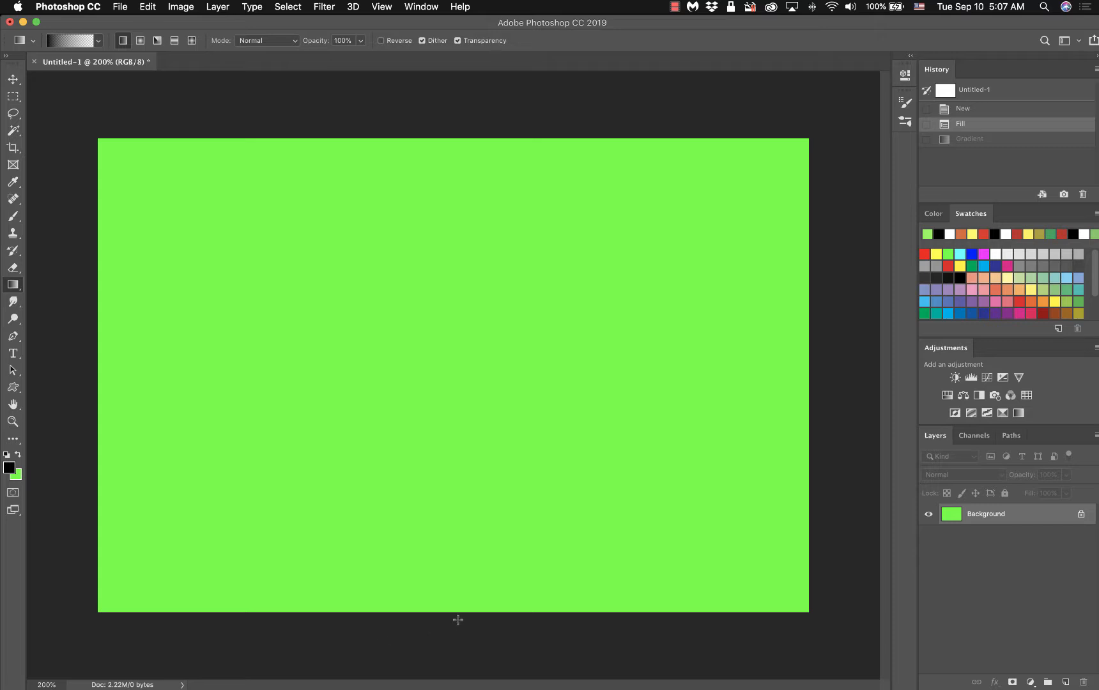
pyautogui.moveTo(457, 619); pyautogui.dragTo(473, 131)
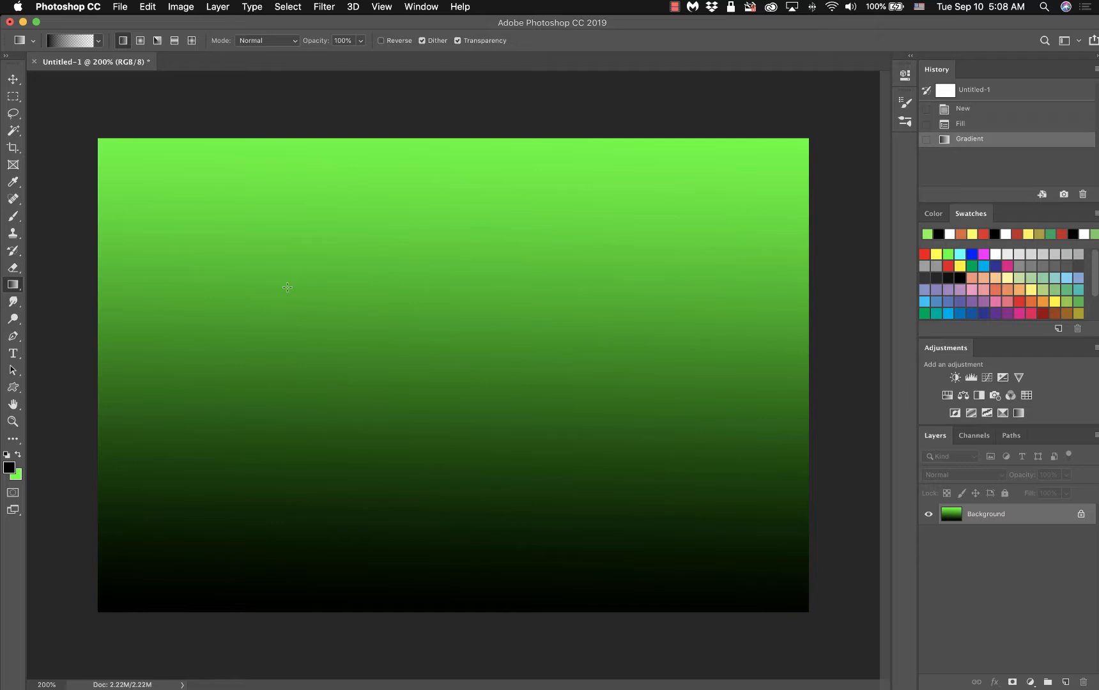
# Choose the Chrome gradient preset and draw it from top to bottom on the restored blank canvas
pyautogui.click(76, 43)
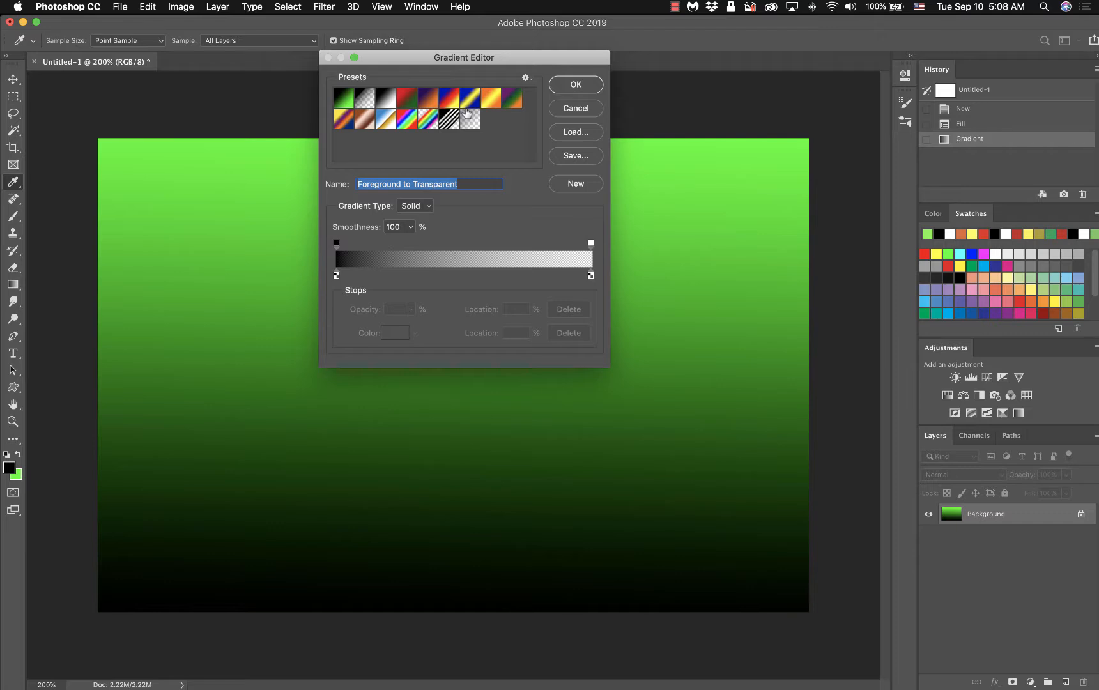
pyautogui.click(386, 124)
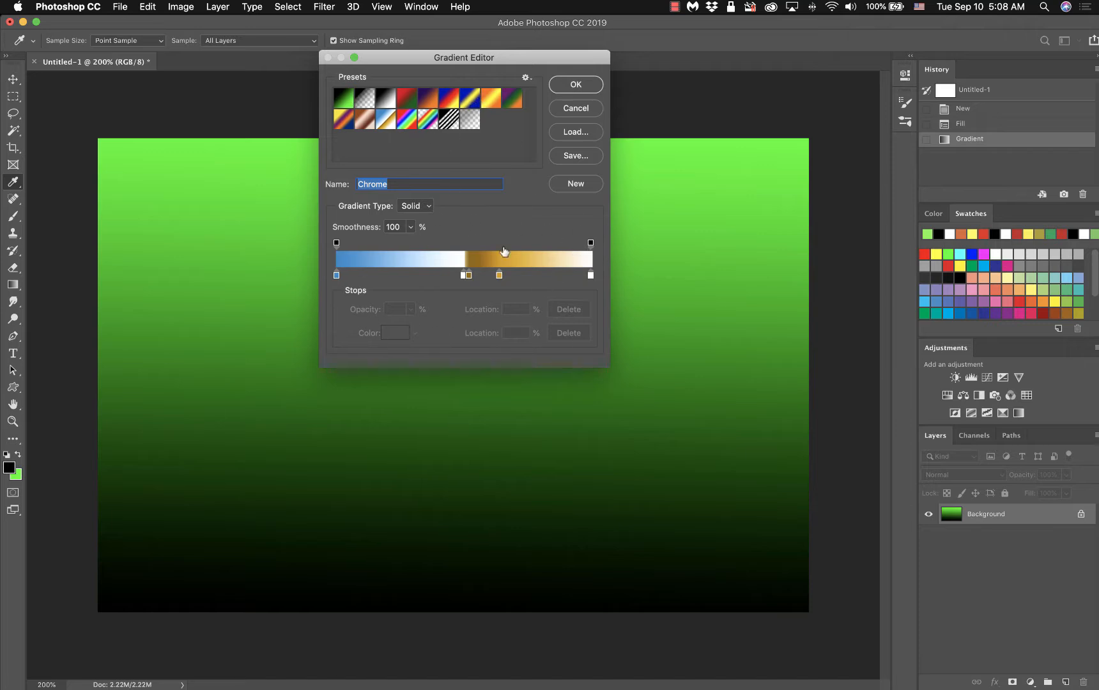
pyautogui.click(575, 85)
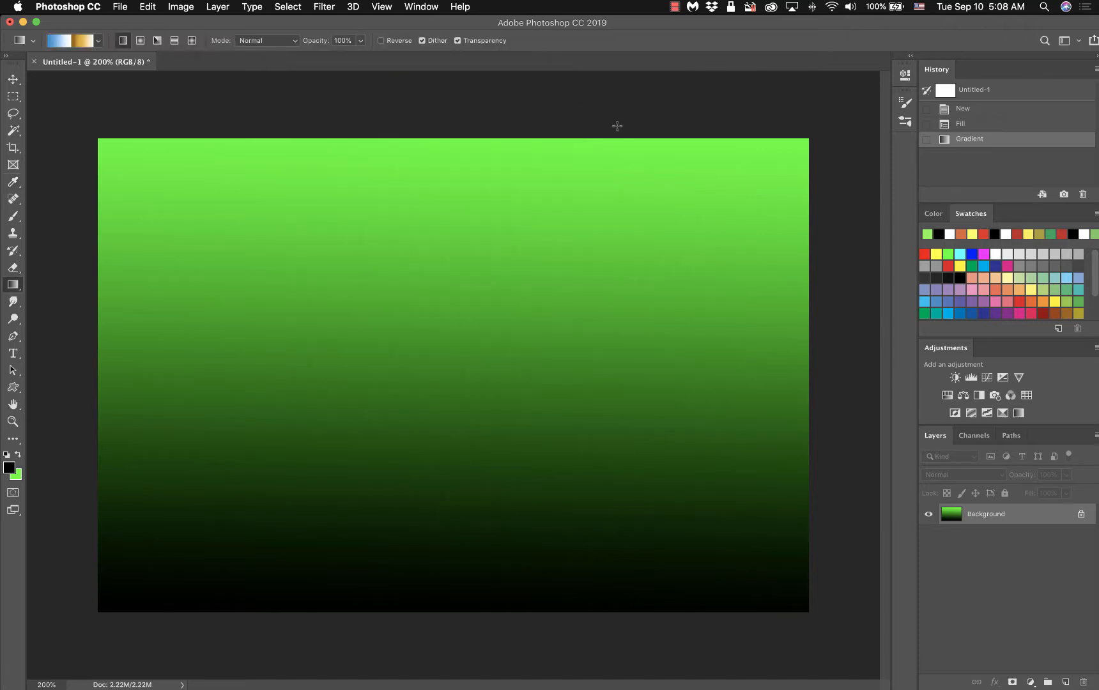
pyautogui.click(976, 111)
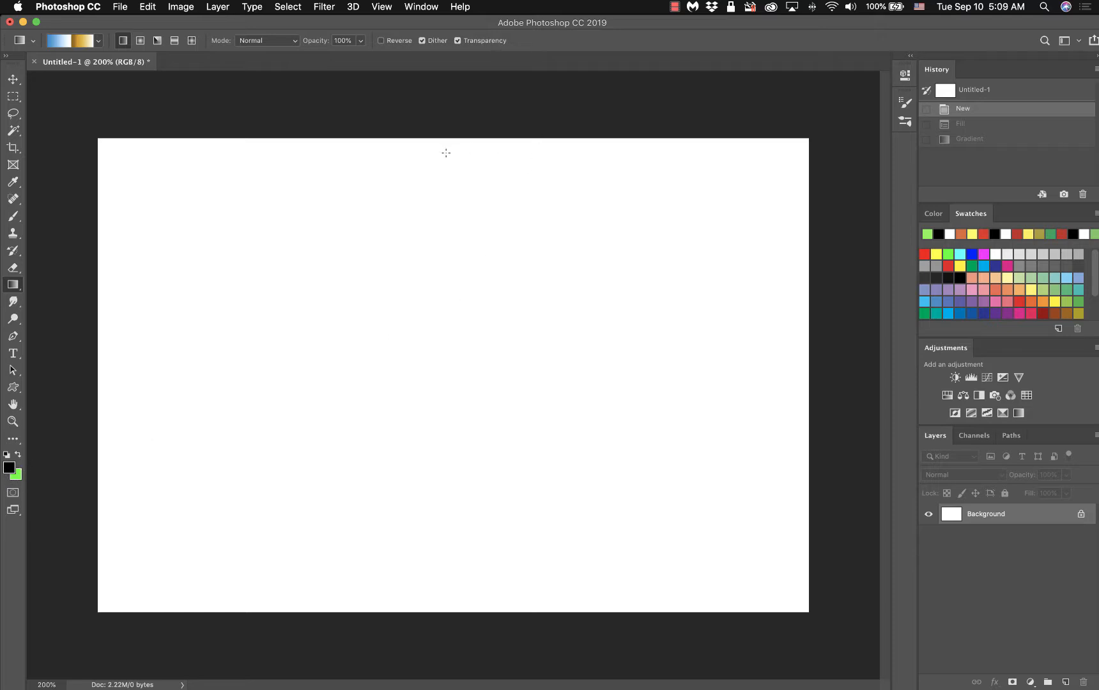
pyautogui.moveTo(460, 138); pyautogui.dragTo(453, 618)
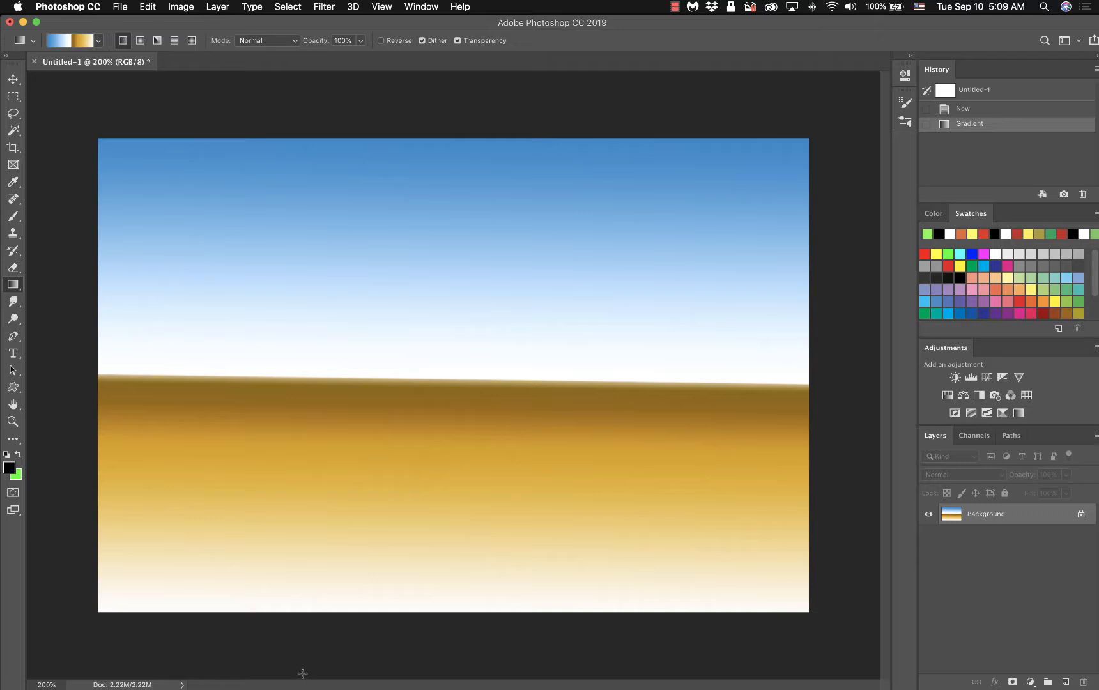
# Draw the Chrome gradient from bottom to top and diagonally from the upper-left corner to the lower-right, and restore the blank canvas
pyautogui.moveTo(376, 631); pyautogui.dragTo(378, 153)
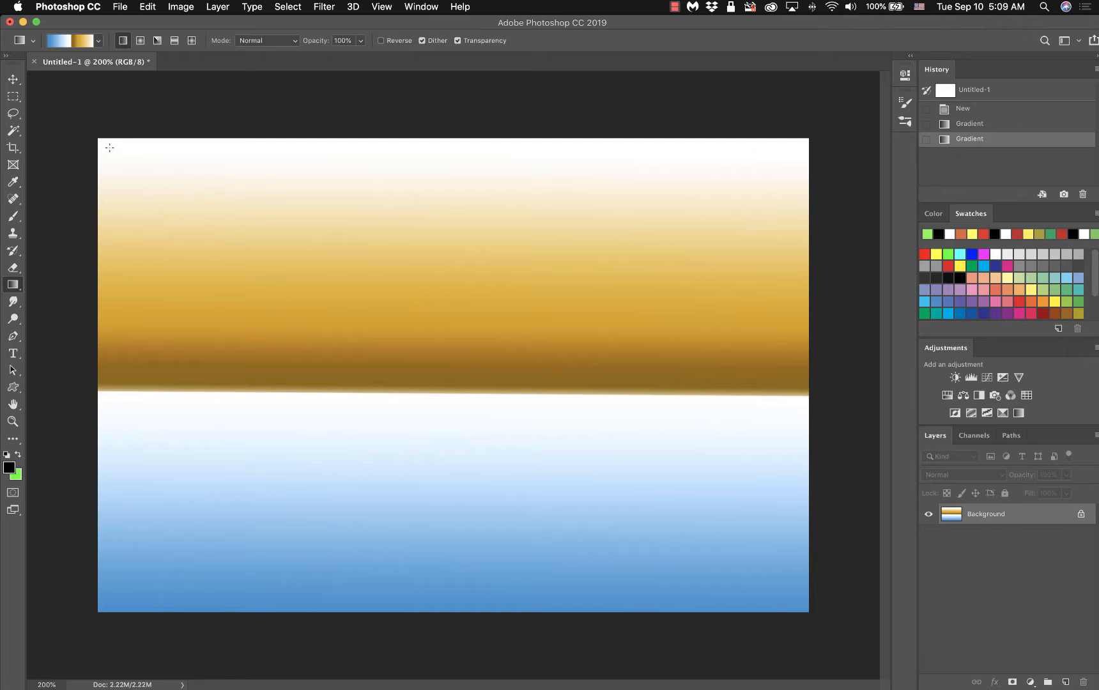
pyautogui.moveTo(109, 148); pyautogui.dragTo(797, 610)
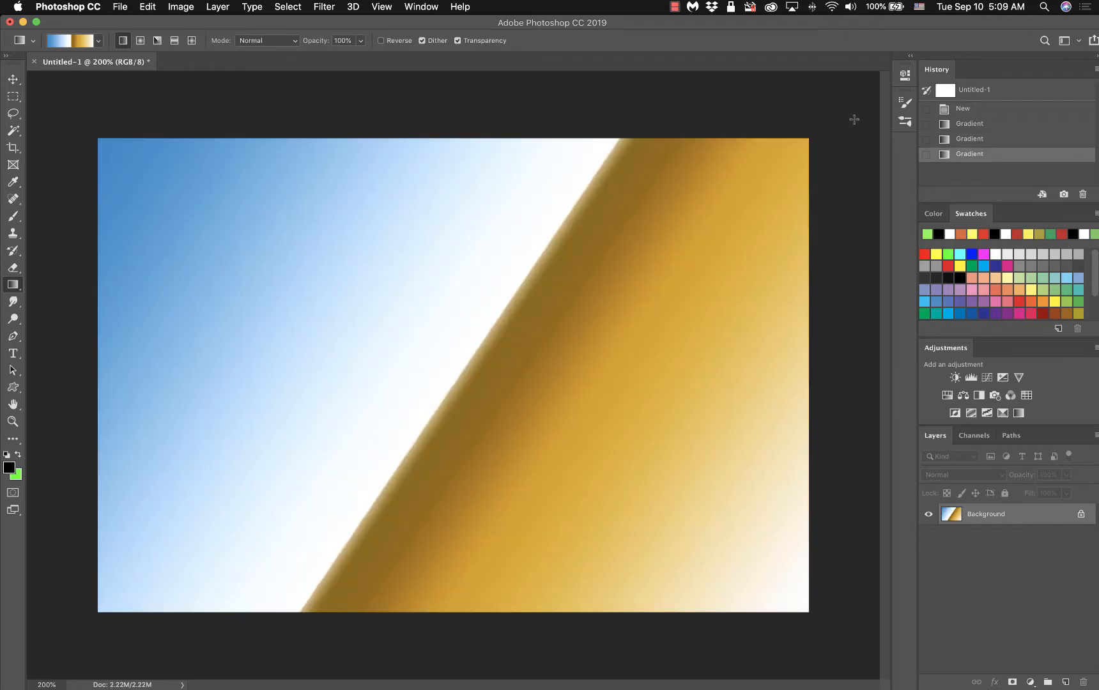
pyautogui.click(972, 113)
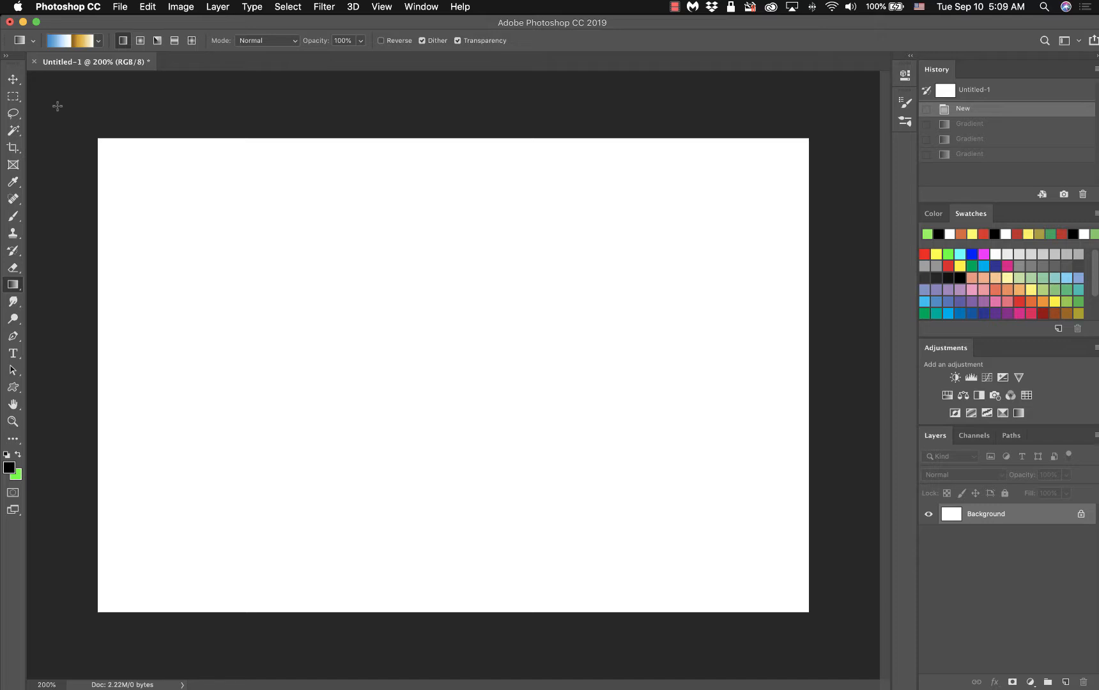
# Make a tall rectangular selection with a 15 px feather near the canvas center and draw the Chrome gradient downward through it
pyautogui.click(15, 96)
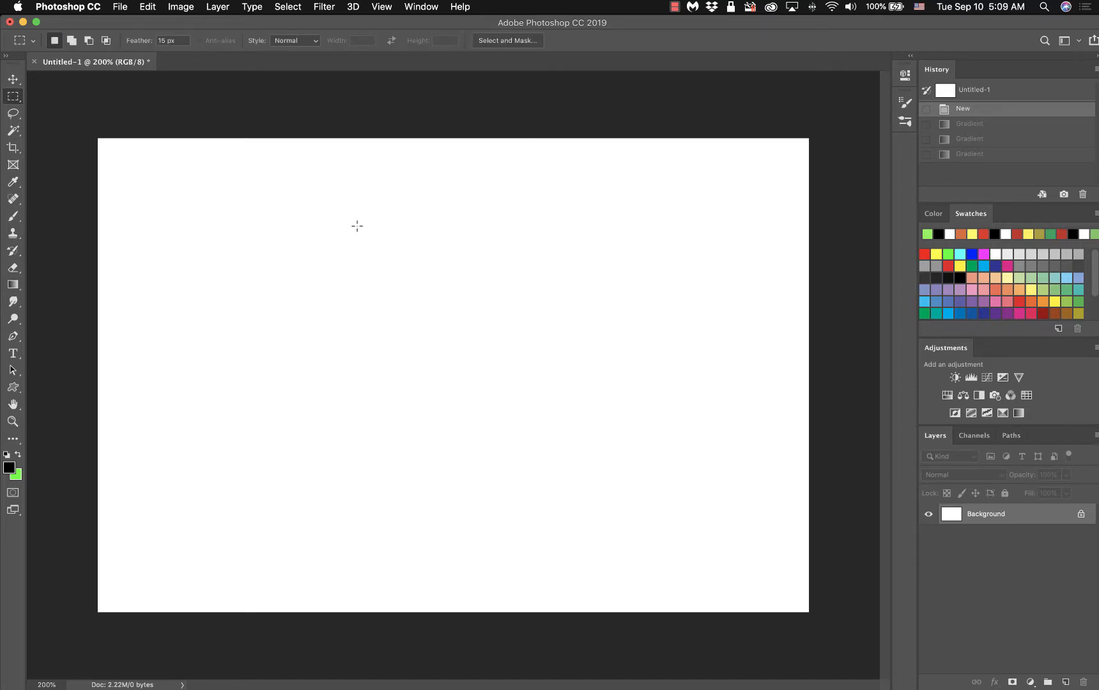
pyautogui.moveTo(375, 217); pyautogui.dragTo(492, 483)
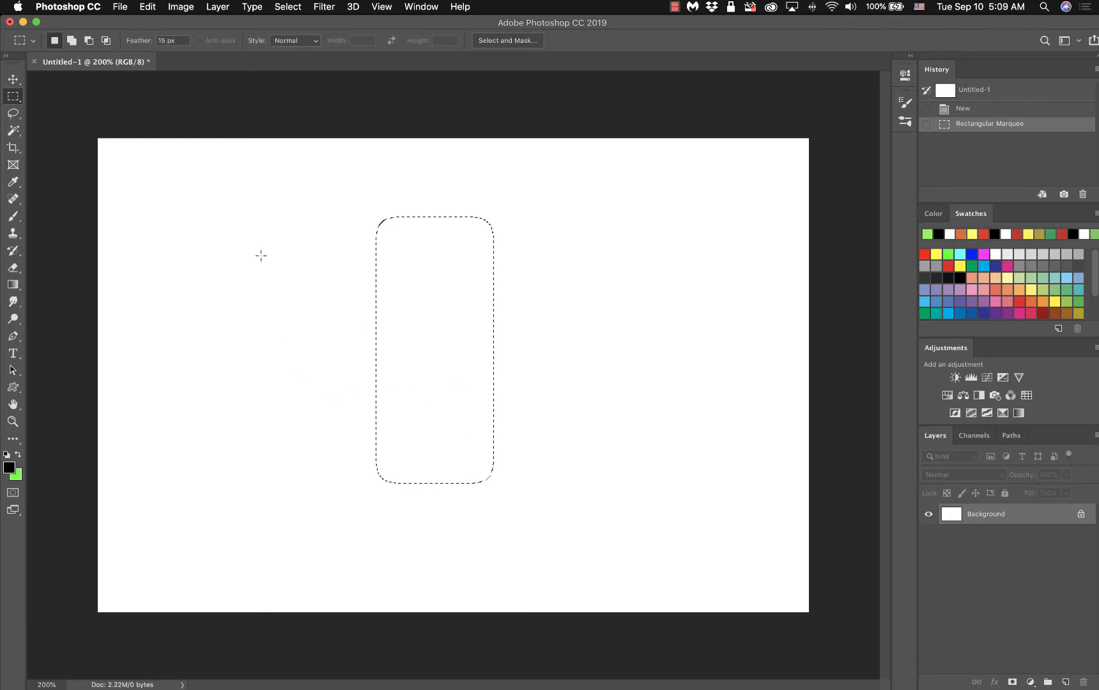
pyautogui.click(14, 285)
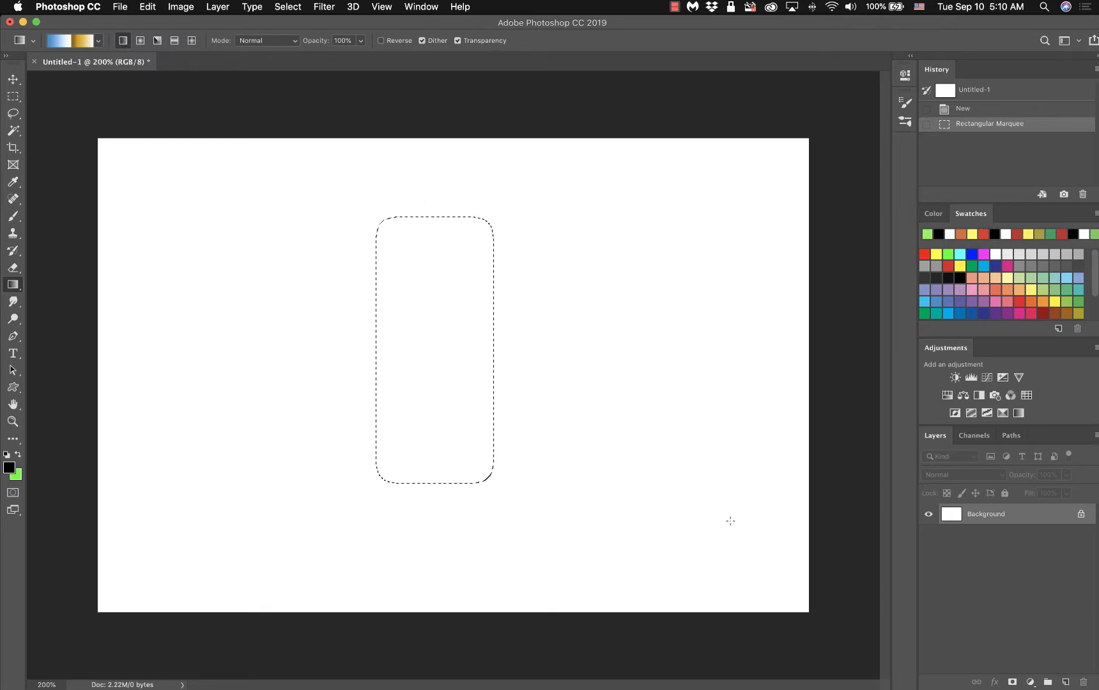
pyautogui.moveTo(436, 139); pyautogui.dragTo(434, 615)
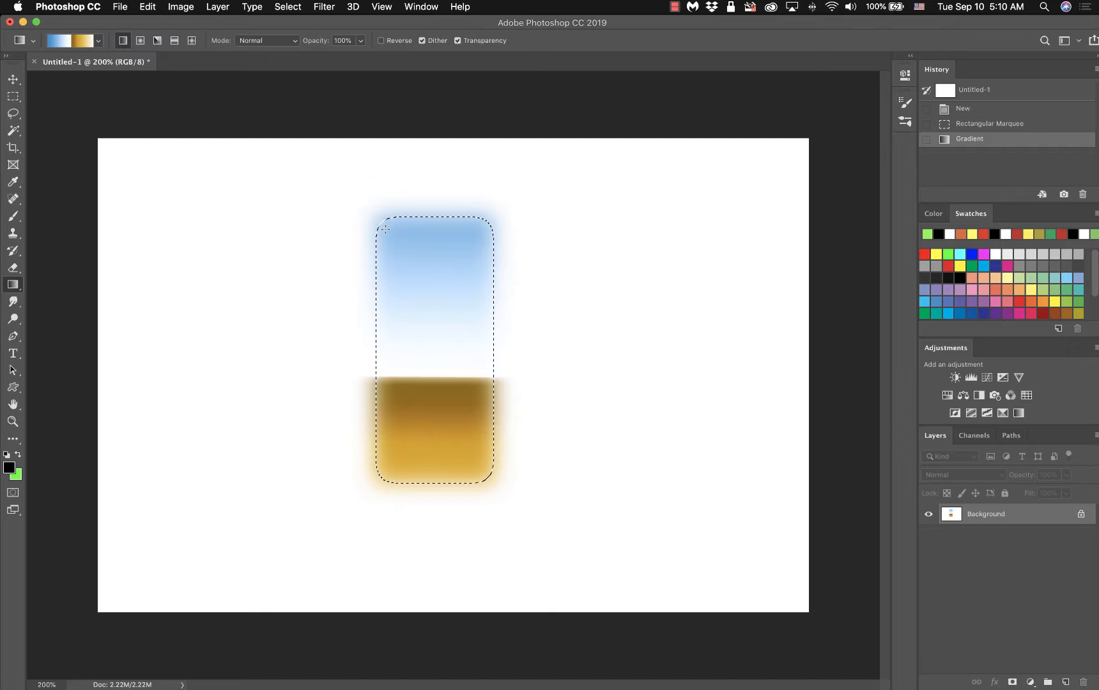
# On the restored blank canvas, draw a tall marquee with a 0 px feather and fill it with a downward Chrome gradient
pyautogui.click(16, 98)
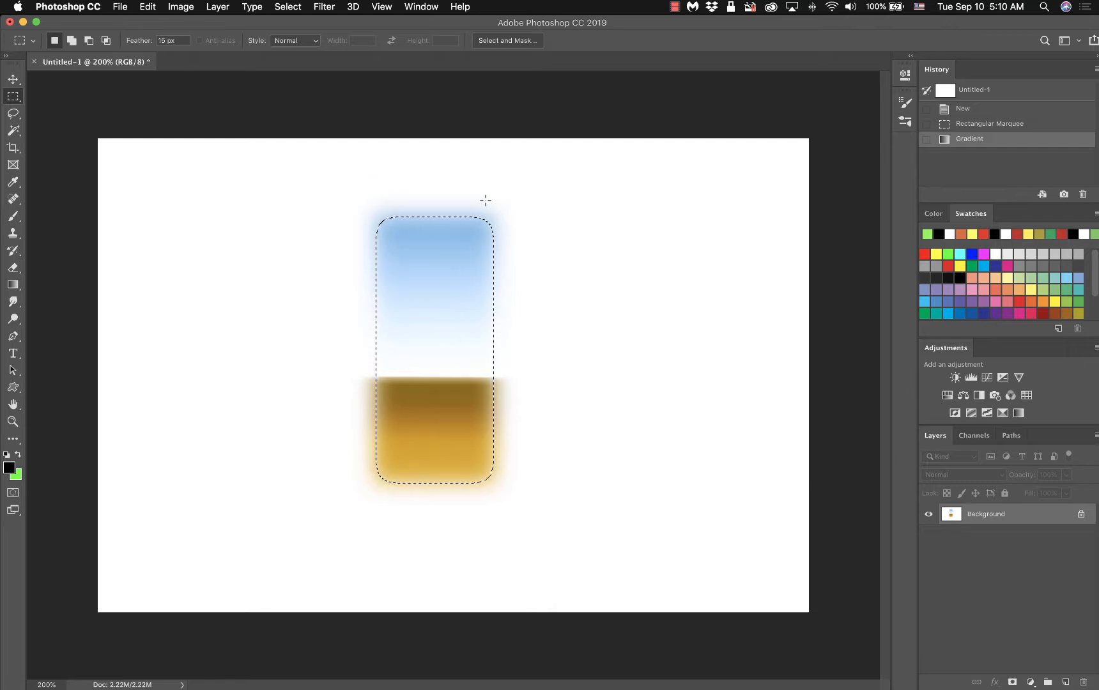
pyautogui.click(988, 109)
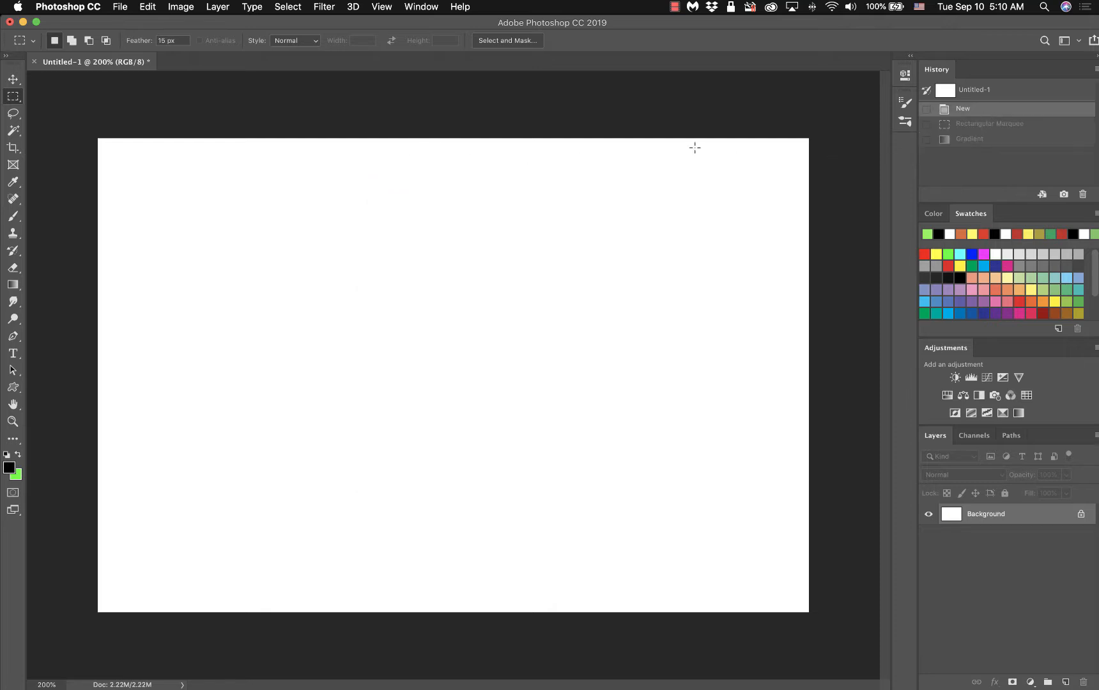
pyautogui.click(180, 41)
pyautogui.write('0')
pyautogui.moveTo(368, 224); pyautogui.dragTo(519, 499)
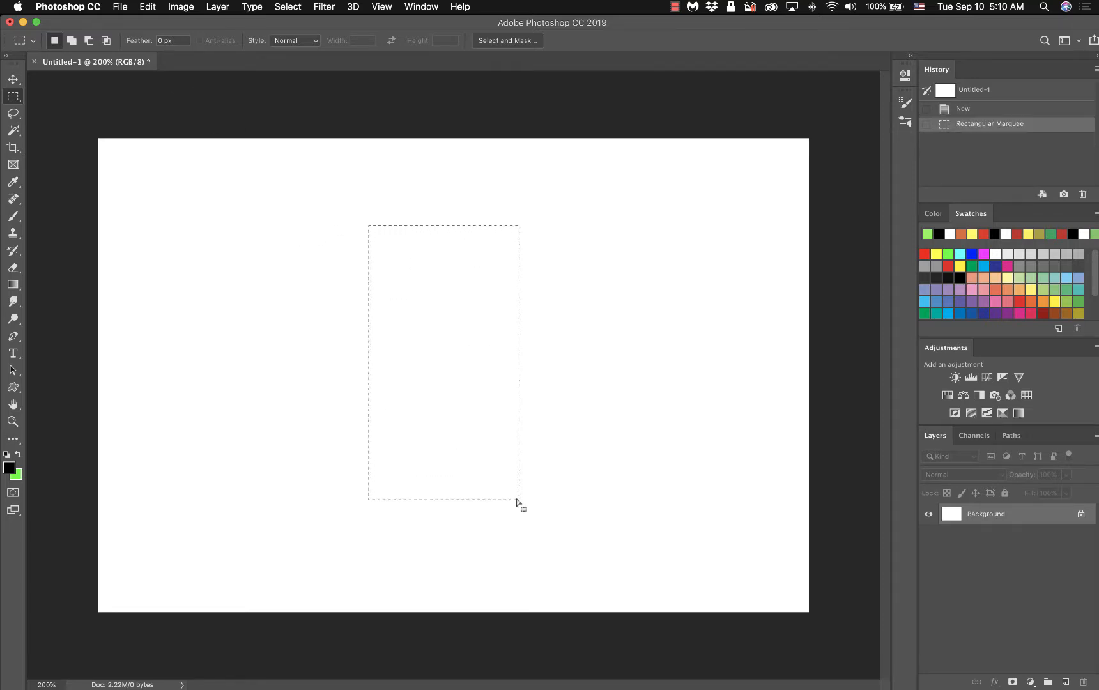
pyautogui.click(12, 285)
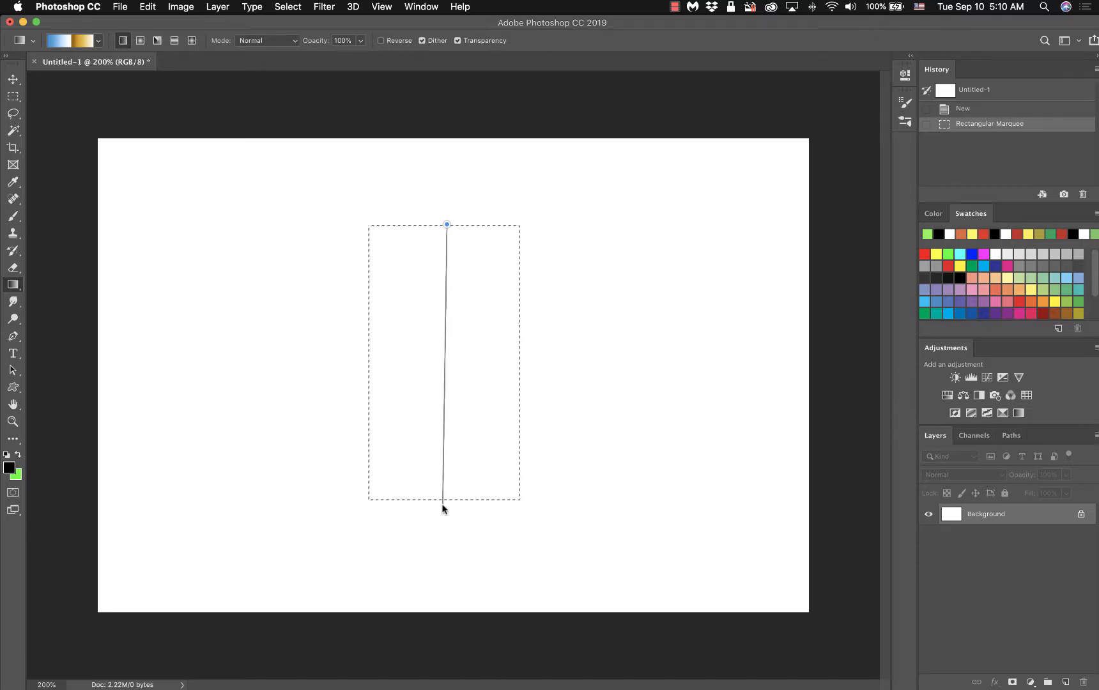
pyautogui.moveTo(442, 504); pyautogui.dragTo(443, 505)
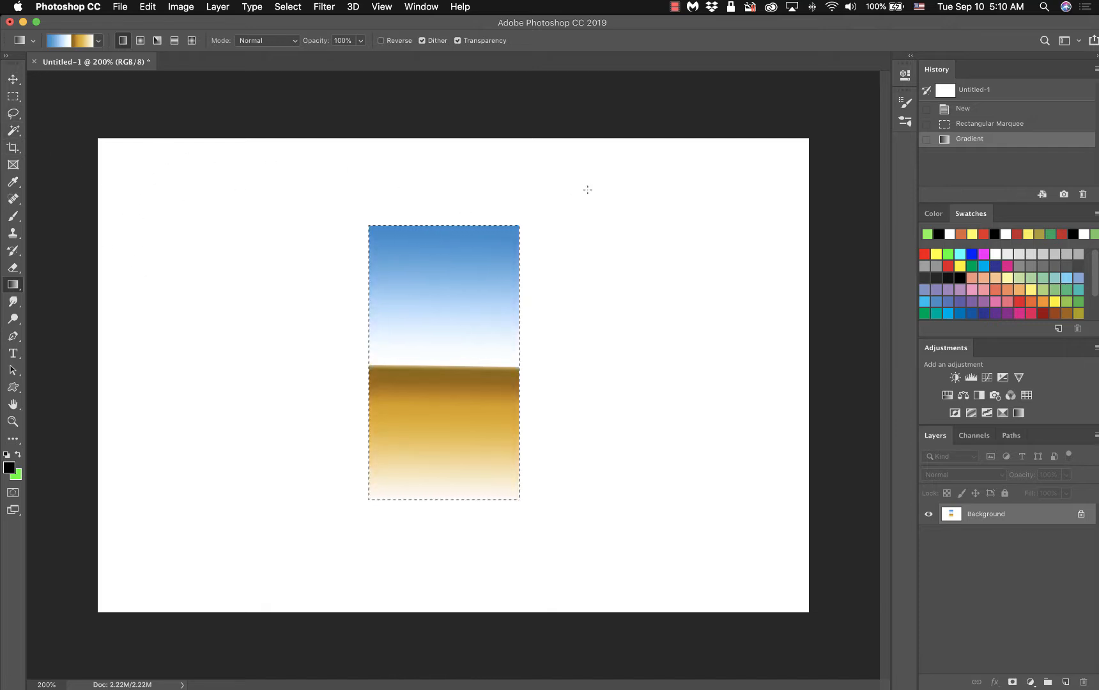
# Restore the blank canvas and place the word "Text" in 72 pt Arial Black above the canvas center
pyautogui.click(977, 125)
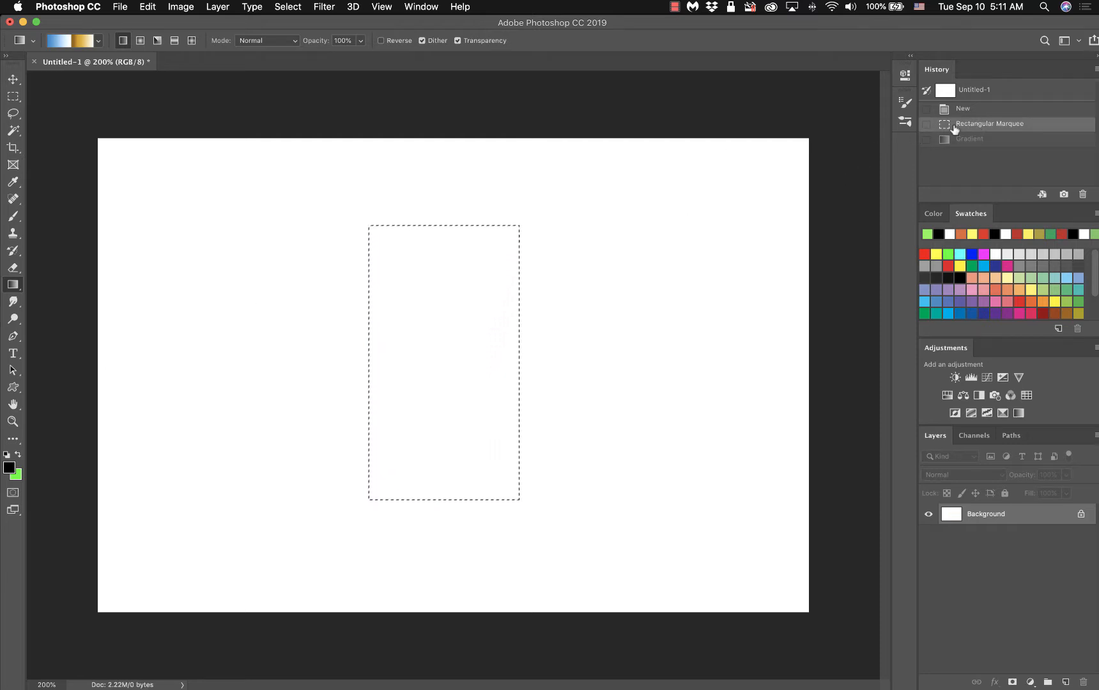
pyautogui.click(955, 109)
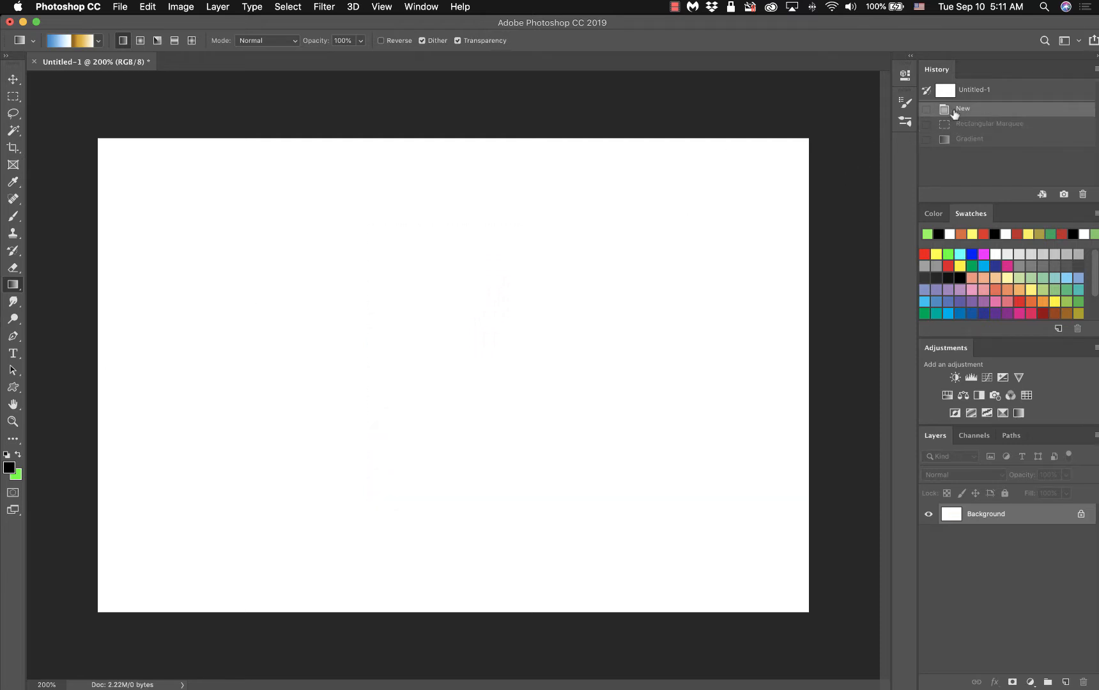
pyautogui.click(12, 353)
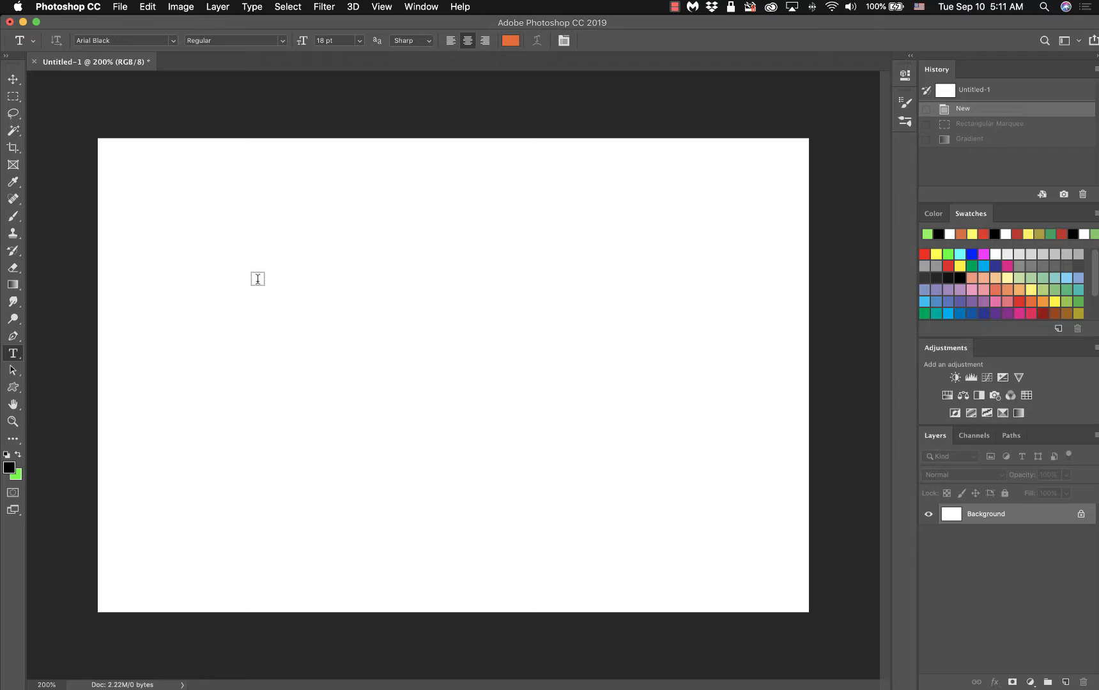
pyautogui.click(259, 319)
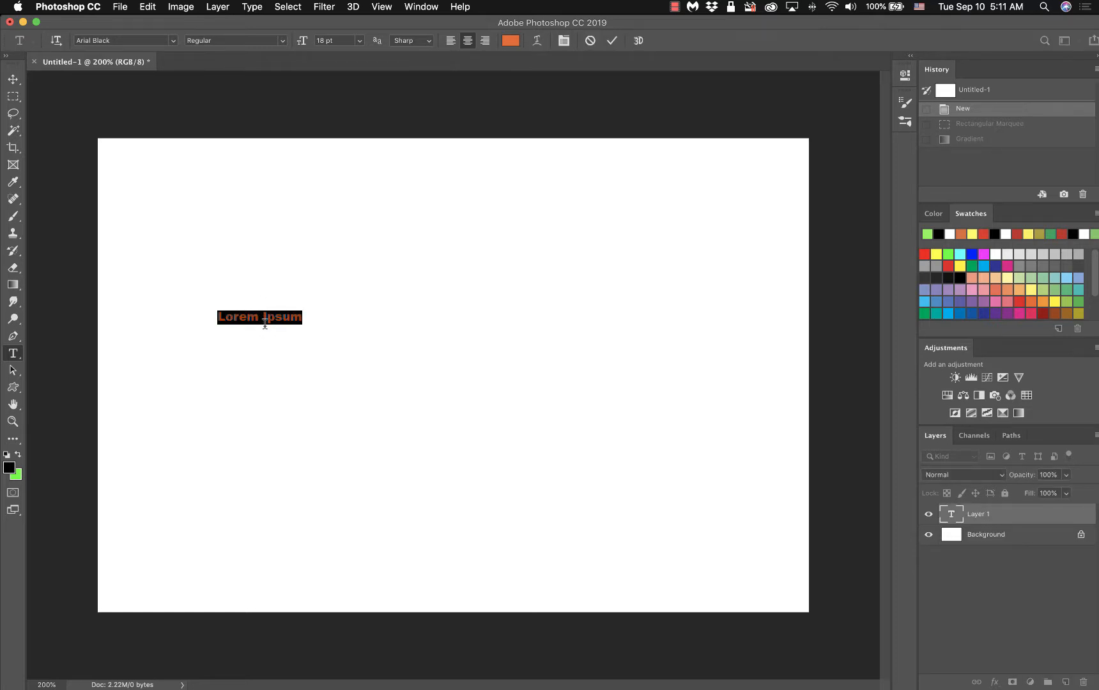
pyautogui.click(359, 41)
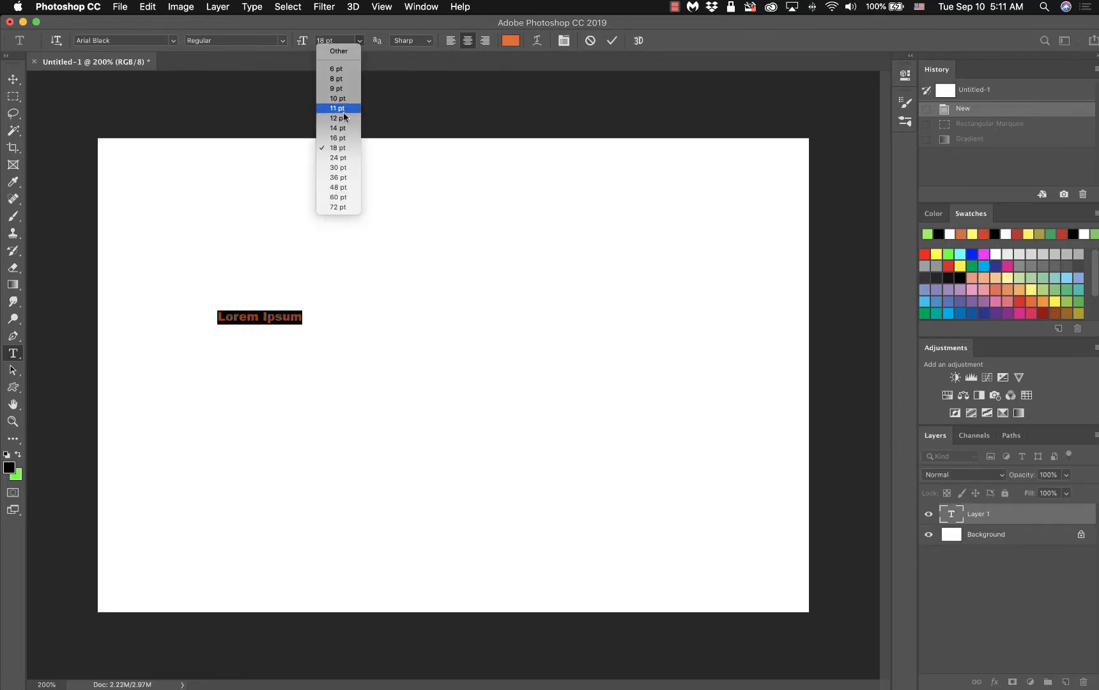
pyautogui.click(343, 207)
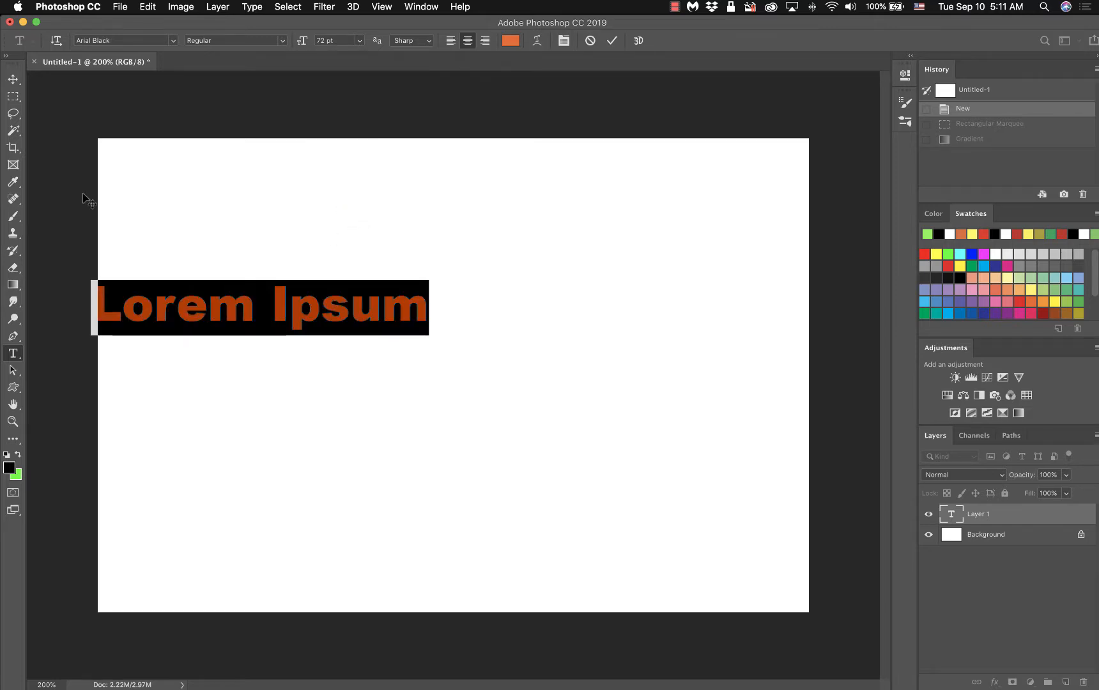
pyautogui.moveTo(198, 360); pyautogui.dragTo(337, 352)
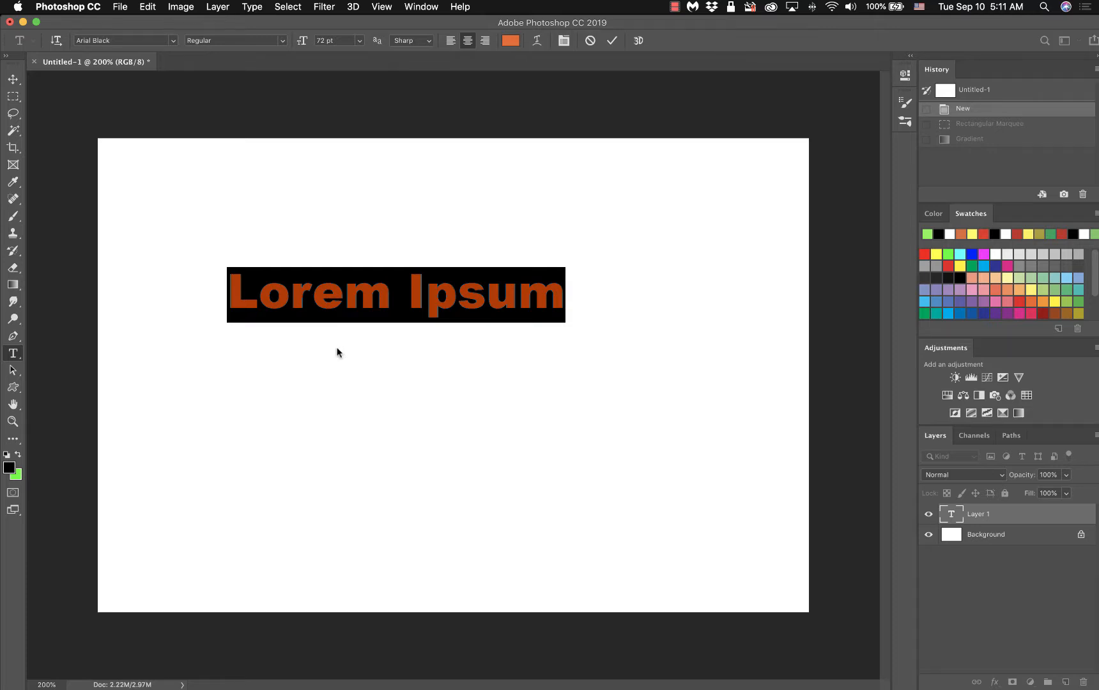
pyautogui.write('Text')
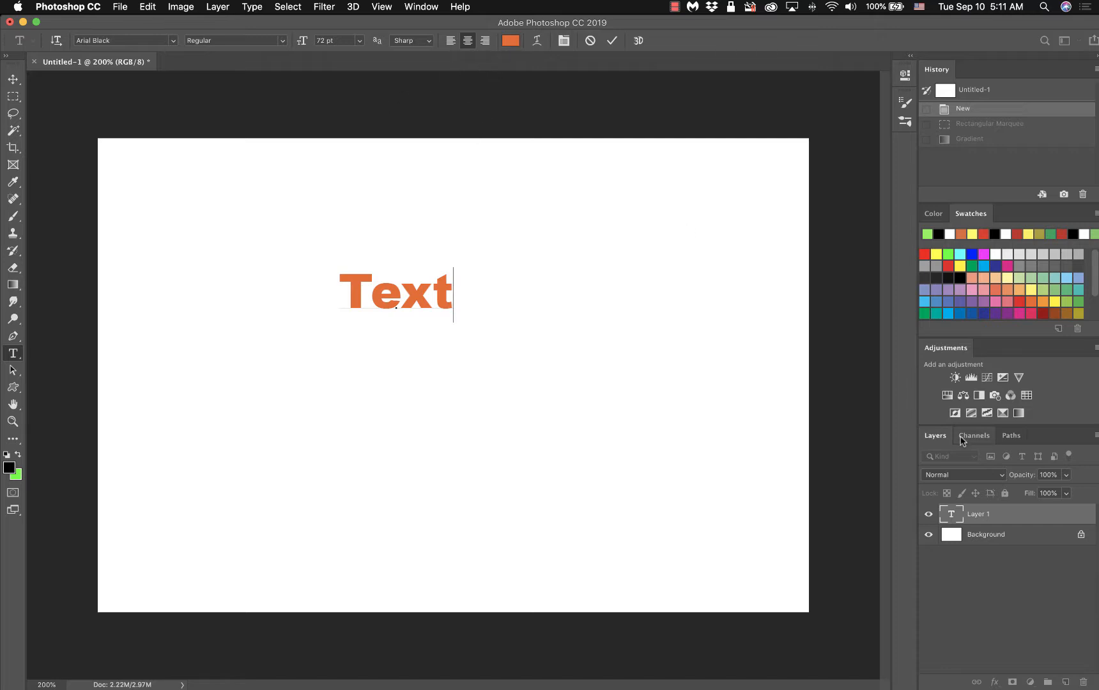
pyautogui.click(14, 80)
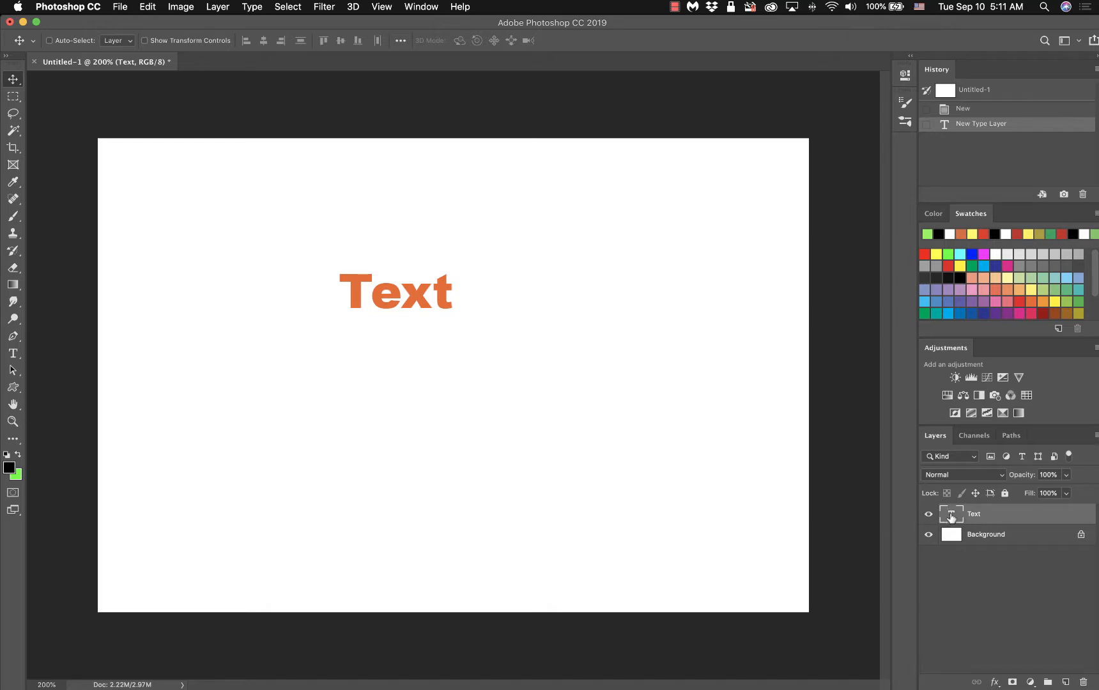
# Load the text layer's letter shapes as a selection, add a new layer above it, and hide the text layer
pyautogui.press('super')
pyautogui.keyDown('super'); pyautogui.click(950, 514); pyautogui.keyUp('super')
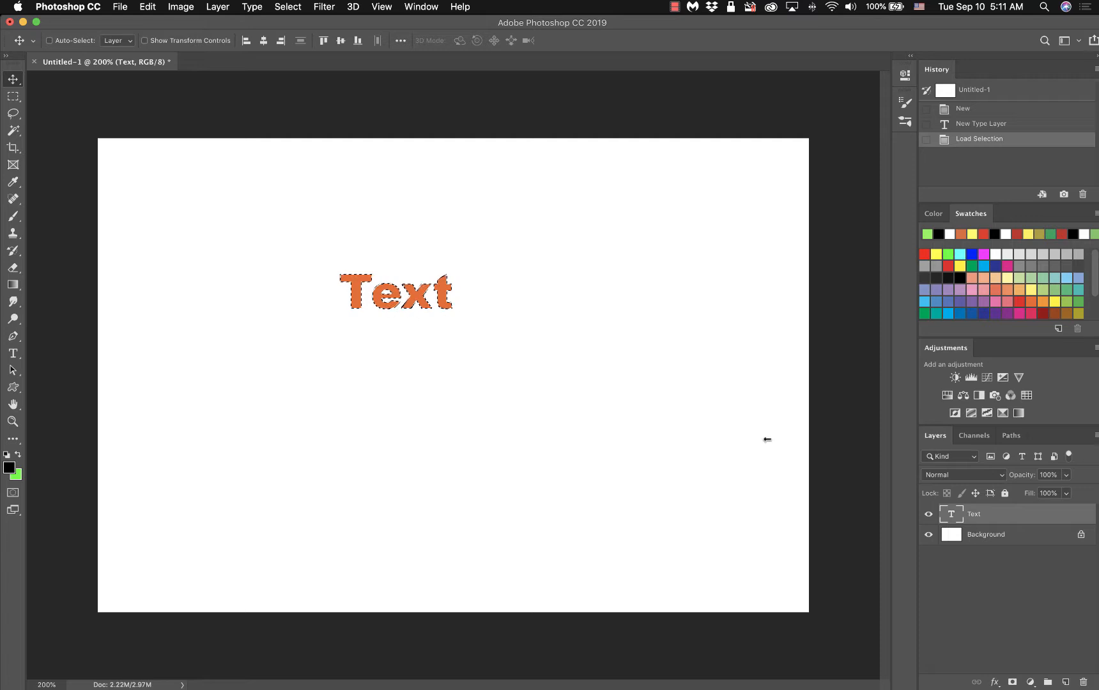
pyautogui.click(1065, 681)
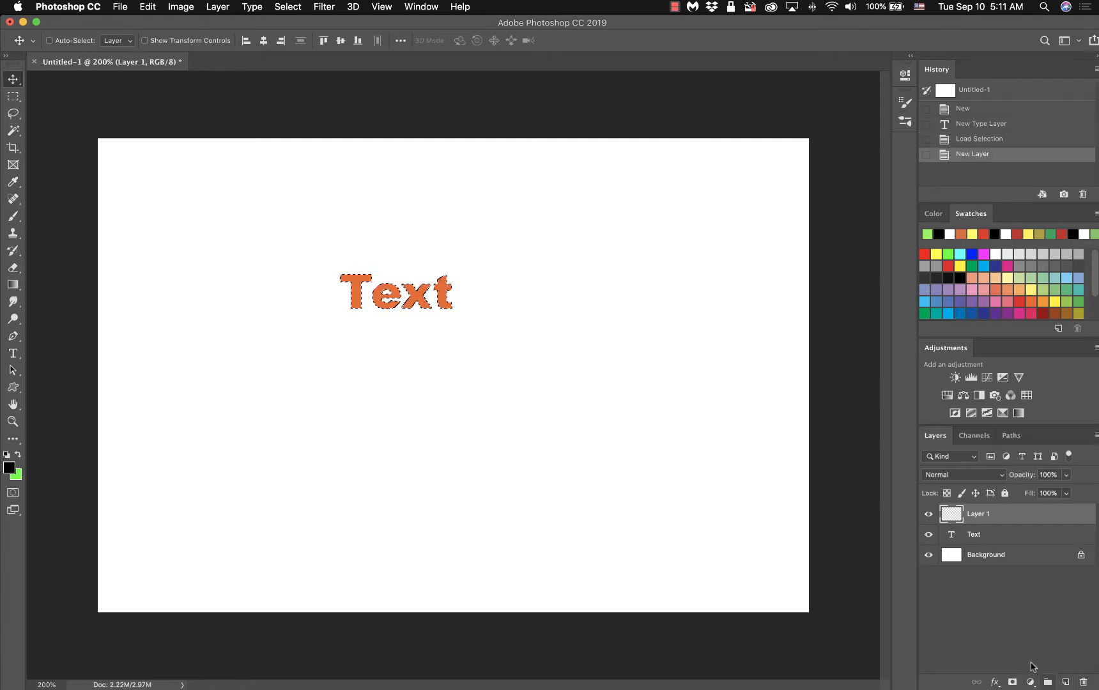
pyautogui.click(928, 534)
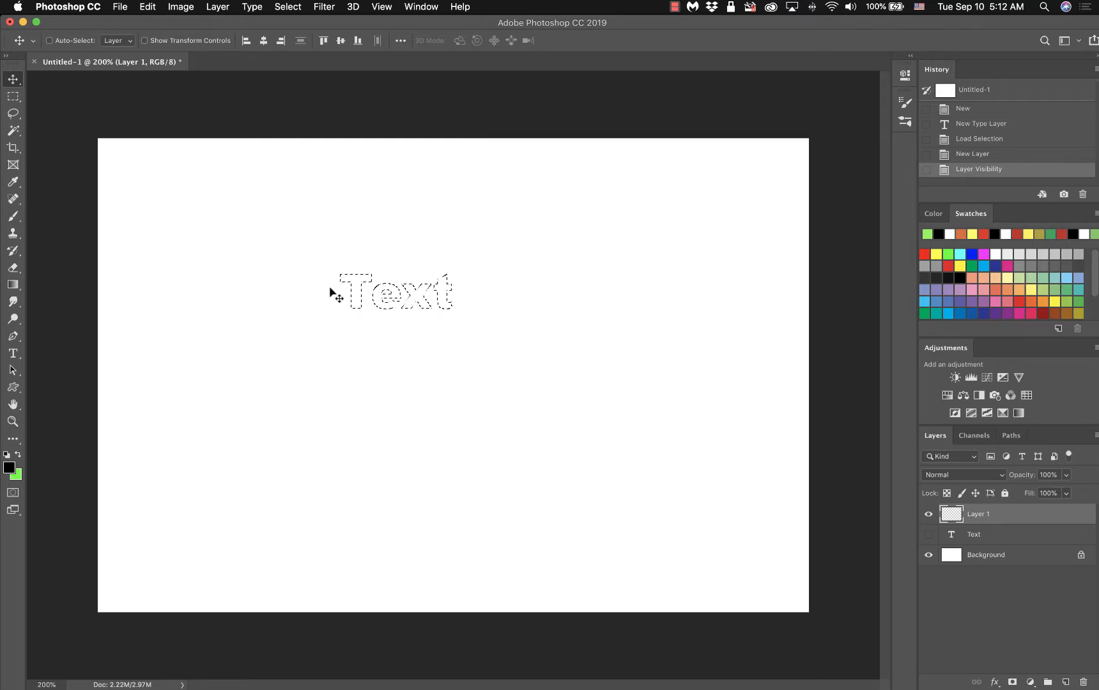
# Draw the Chrome gradient downward through the letter-shaped selection on the new layer, and restore the blank canvas
pyautogui.click(12, 285)
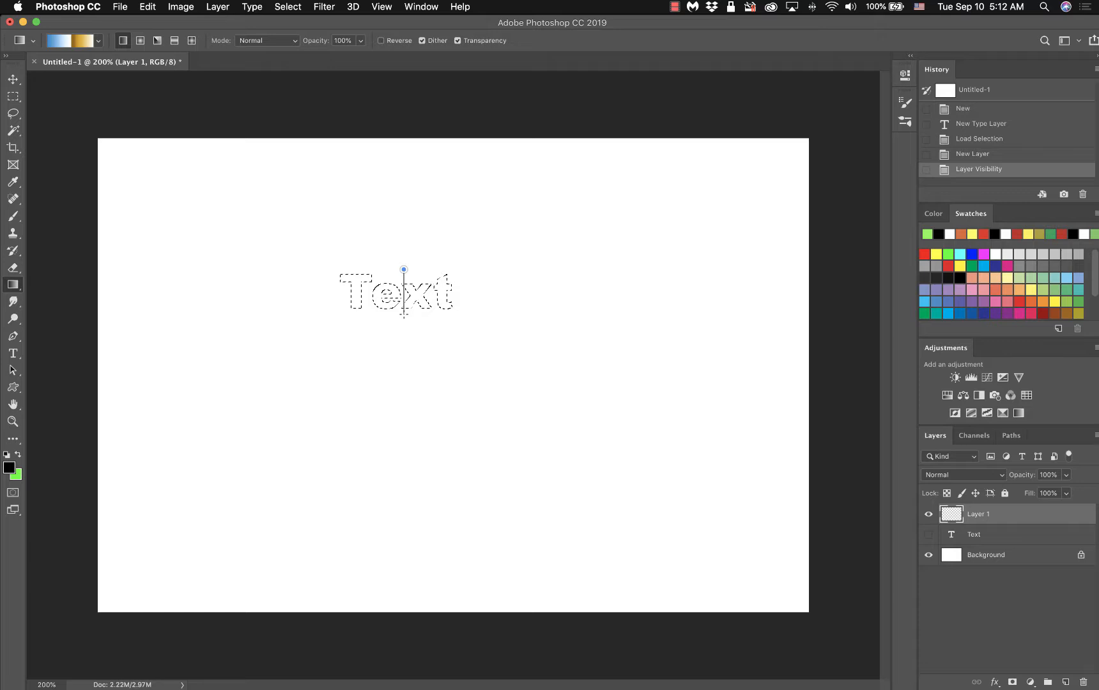
pyautogui.moveTo(404, 314); pyautogui.dragTo(403, 318)
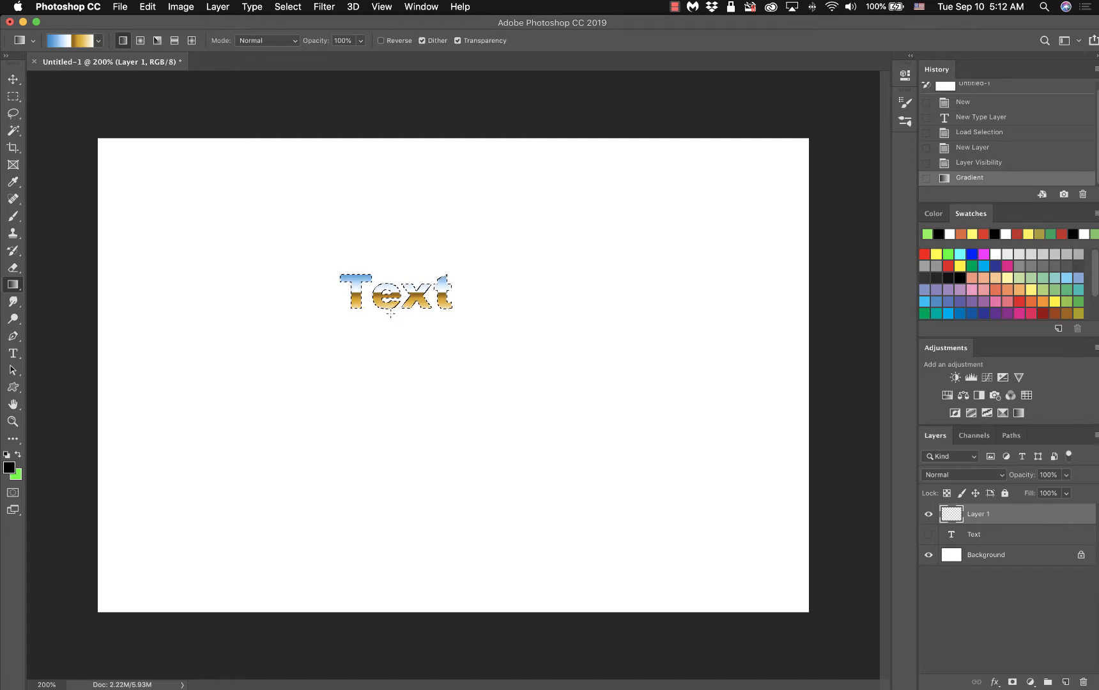
pyautogui.scroll(1, 1009, 142)
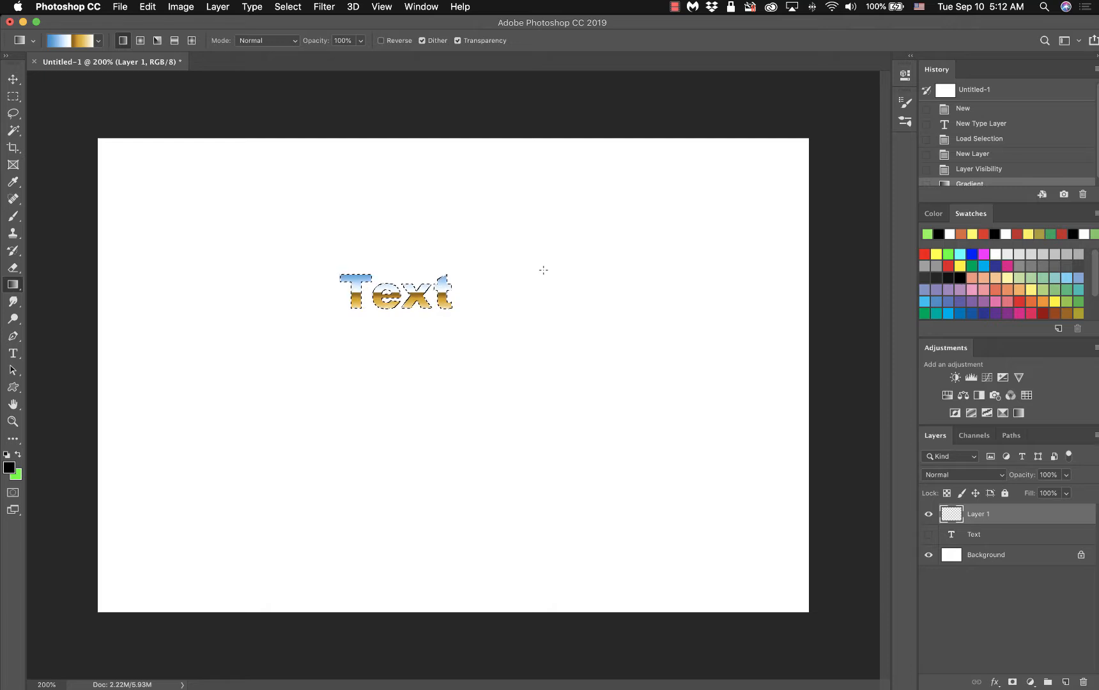
pyautogui.click(1001, 111)
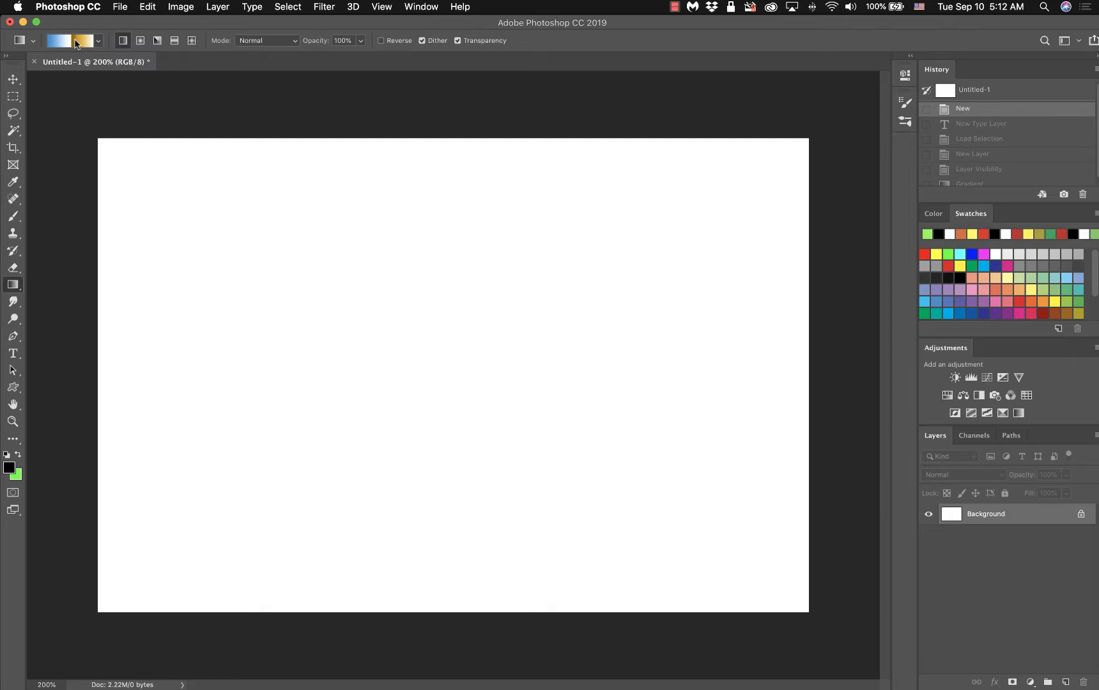
# Load the Foreground to Background preset in the Gradient Editor and try pulling both end color stops beyond the gradient bar
pyautogui.click(69, 43)
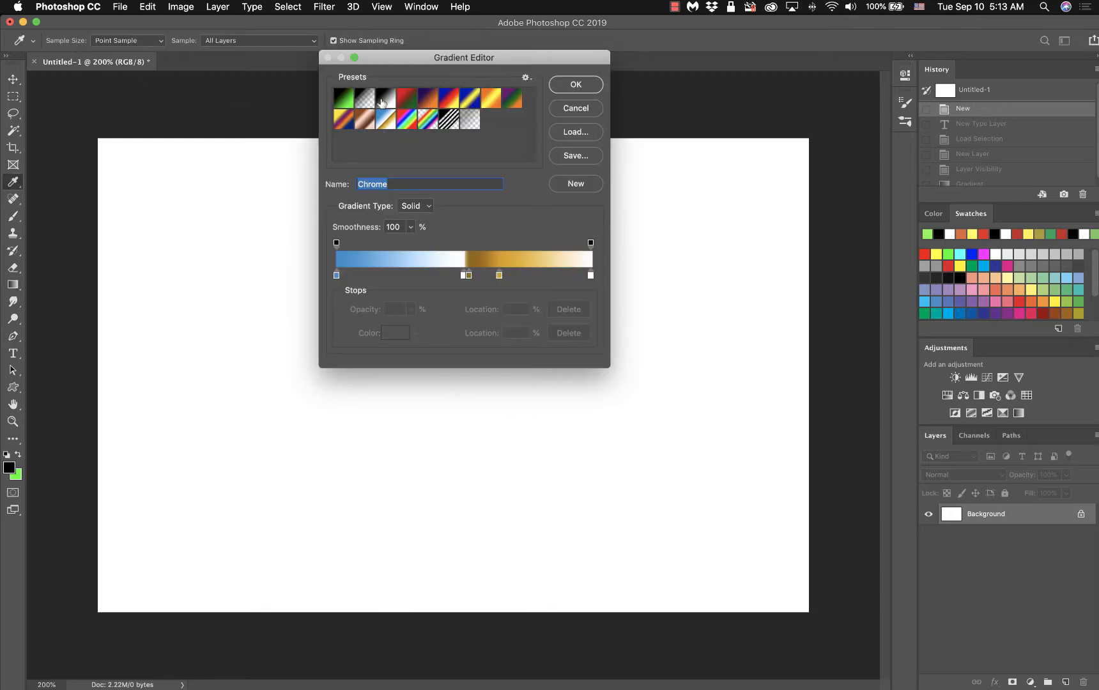
pyautogui.click(341, 100)
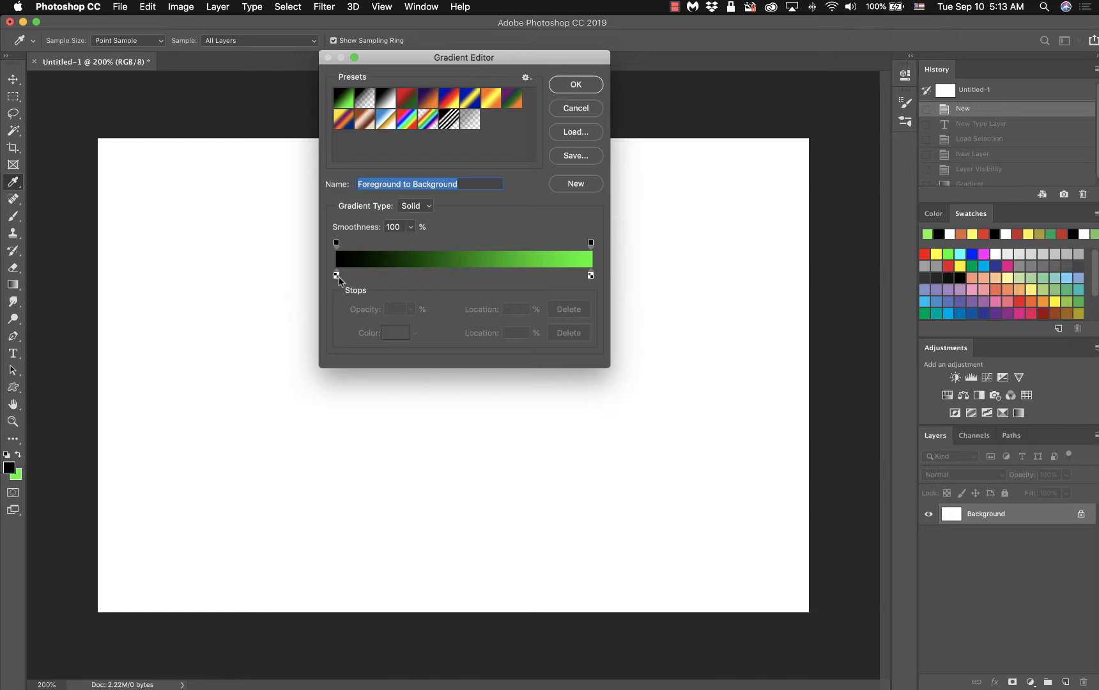
pyautogui.moveTo(336, 277)
pyautogui.mouseDown()
pyautogui.moveTo(515, 277)
pyautogui.moveTo(317, 278)
pyautogui.mouseUp()
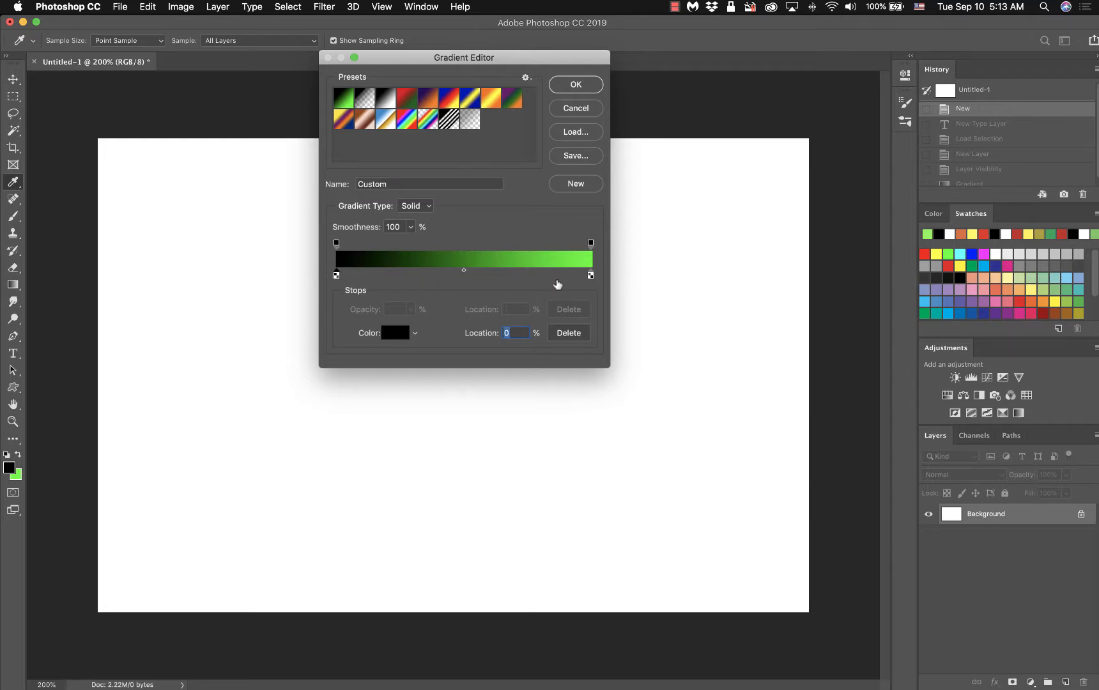
pyautogui.moveTo(589, 278)
pyautogui.mouseDown()
pyautogui.moveTo(437, 277)
pyautogui.moveTo(611, 280)
pyautogui.mouseUp()
# Try the color midpoint at 45%, 70% and 54%, remove the extra color stop, and reset the midpoint to 50%
pyautogui.moveTo(464, 269)
pyautogui.mouseDown()
pyautogui.moveTo(544, 271)
pyautogui.moveTo(451, 273)
pyautogui.mouseUp()
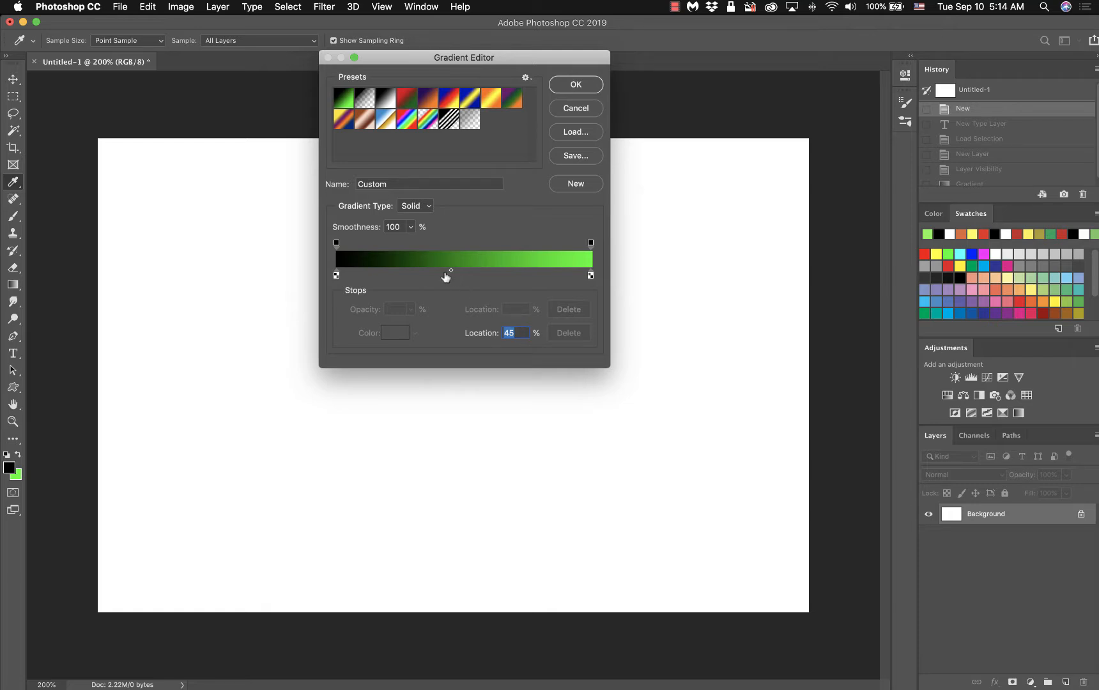
pyautogui.moveTo(451, 273); pyautogui.dragTo(515, 281)
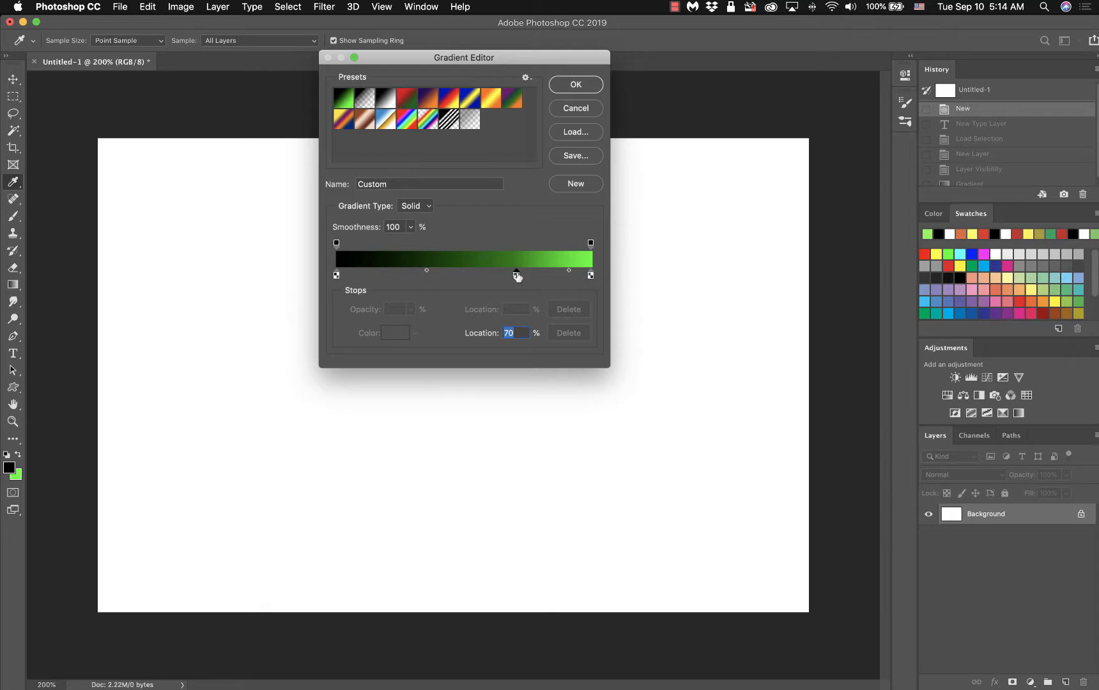
pyautogui.moveTo(517, 276); pyautogui.dragTo(505, 301)
pyautogui.click(336, 275)
pyautogui.click(516, 272)
pyautogui.moveTo(514, 271); pyautogui.dragTo(476, 281)
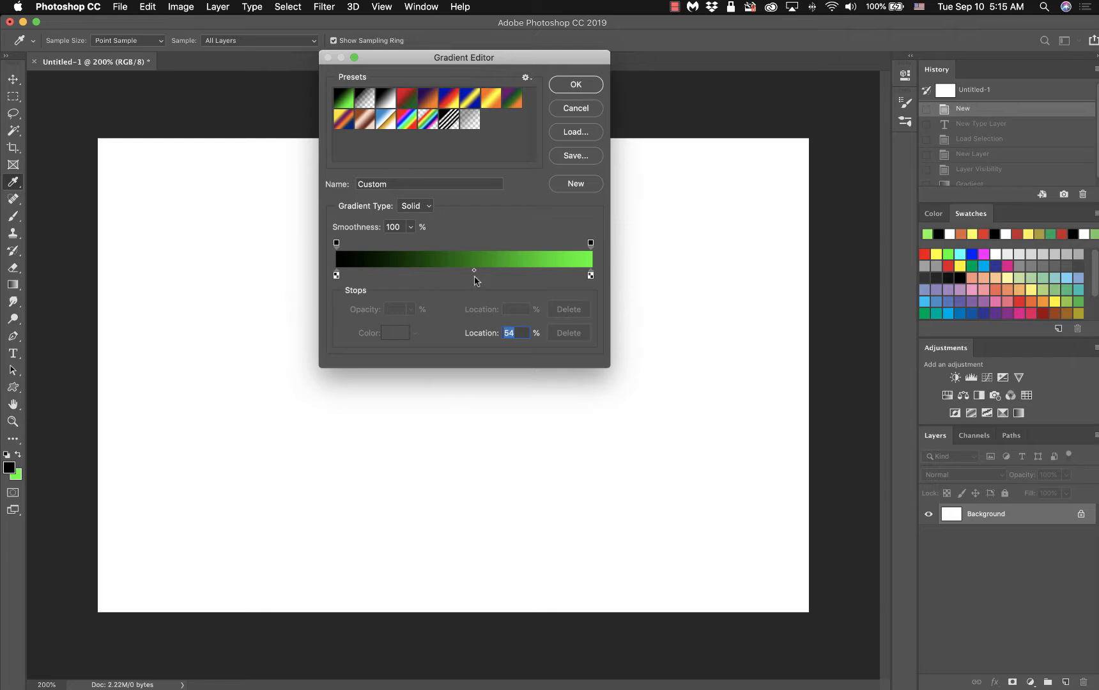
pyautogui.write('50')
# Try pulling the black and green end color stops outward past the gradient bar, leaving the green stop at 100%
pyautogui.moveTo(336, 276)
pyautogui.mouseDown()
pyautogui.moveTo(472, 281)
pyautogui.moveTo(328, 276)
pyautogui.mouseUp()
pyautogui.moveTo(590, 275)
pyautogui.mouseDown()
pyautogui.moveTo(523, 280)
pyautogui.moveTo(606, 285)
pyautogui.mouseUp()
pyautogui.moveTo(336, 276)
pyautogui.mouseDown()
pyautogui.moveTo(394, 280)
pyautogui.moveTo(322, 278)
pyautogui.mouseUp()
pyautogui.moveTo(336, 278)
pyautogui.mouseDown()
pyautogui.moveTo(543, 279)
pyautogui.moveTo(336, 279)
pyautogui.mouseUp()
pyautogui.click(591, 276)
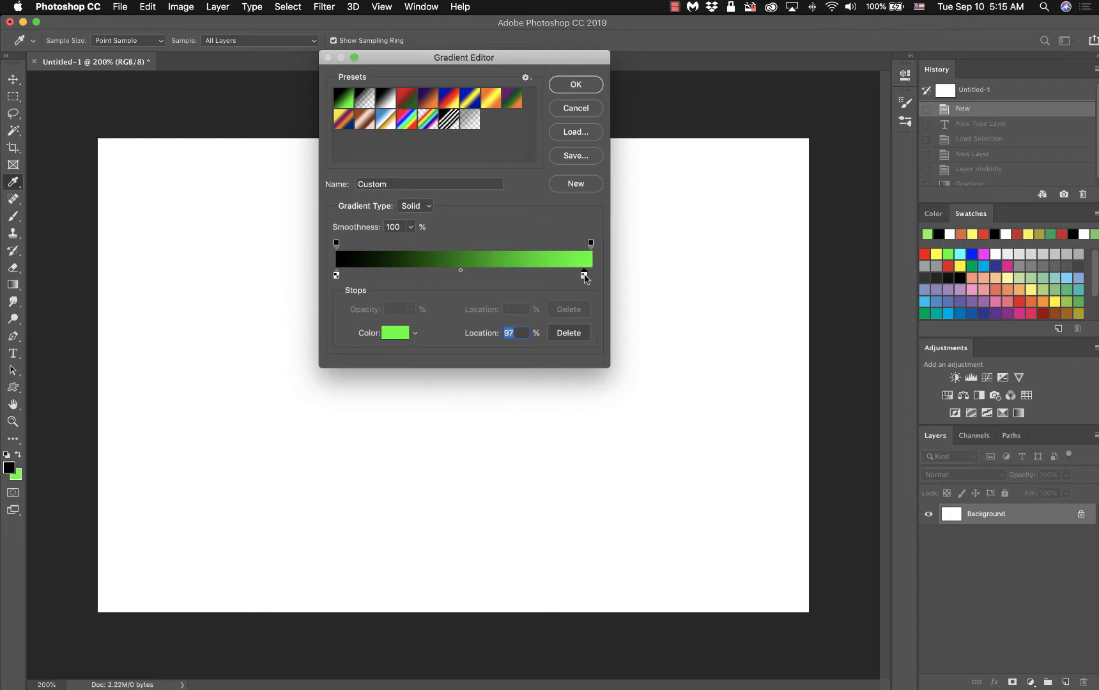
pyautogui.moveTo(591, 278)
pyautogui.mouseDown()
pyautogui.moveTo(397, 278)
pyautogui.moveTo(591, 278)
pyautogui.mouseUp()
# Try adding a black color stop at 91% beside the green end stop, and undo the addition
pyautogui.click(337, 275)
pyautogui.click(569, 278)
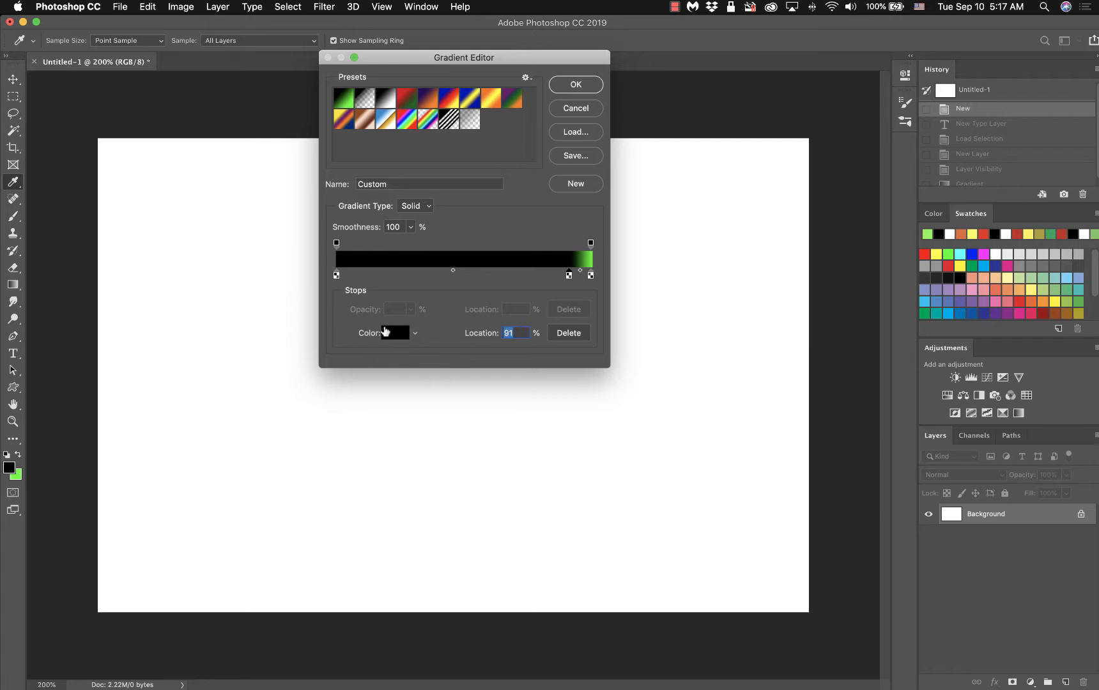
pyautogui.press('super+z')
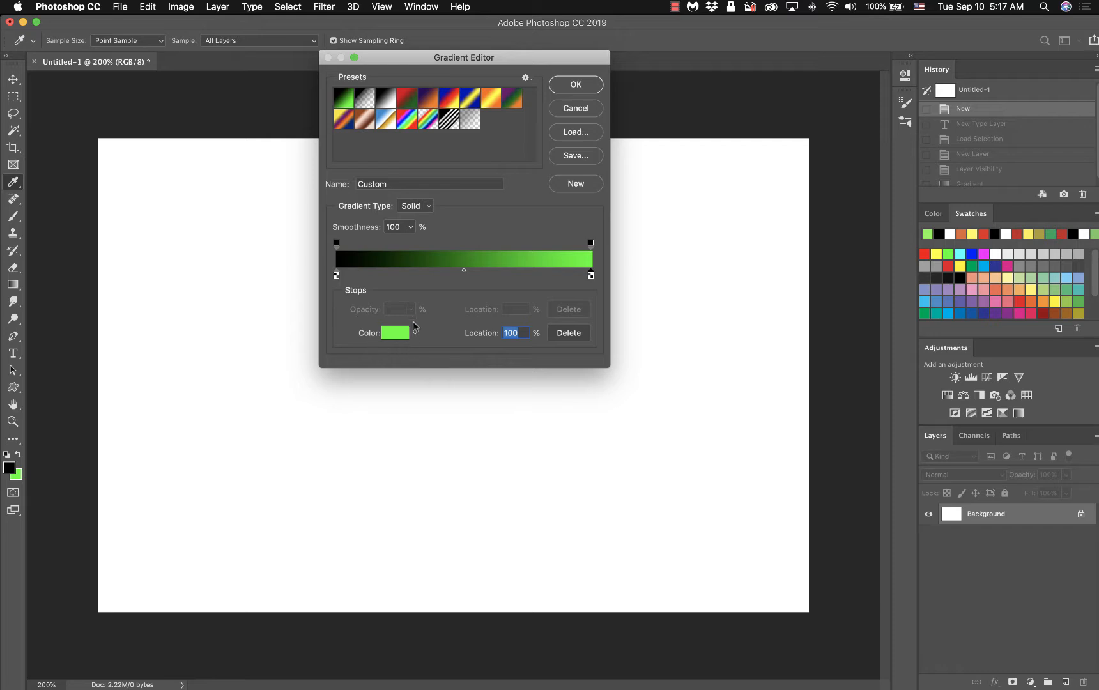
# Select the black and green end color stops in turn, and add a green stop at 86%
pyautogui.click(337, 275)
pyautogui.click(590, 276)
pyautogui.click(337, 276)
pyautogui.click(590, 276)
pyautogui.click(556, 279)
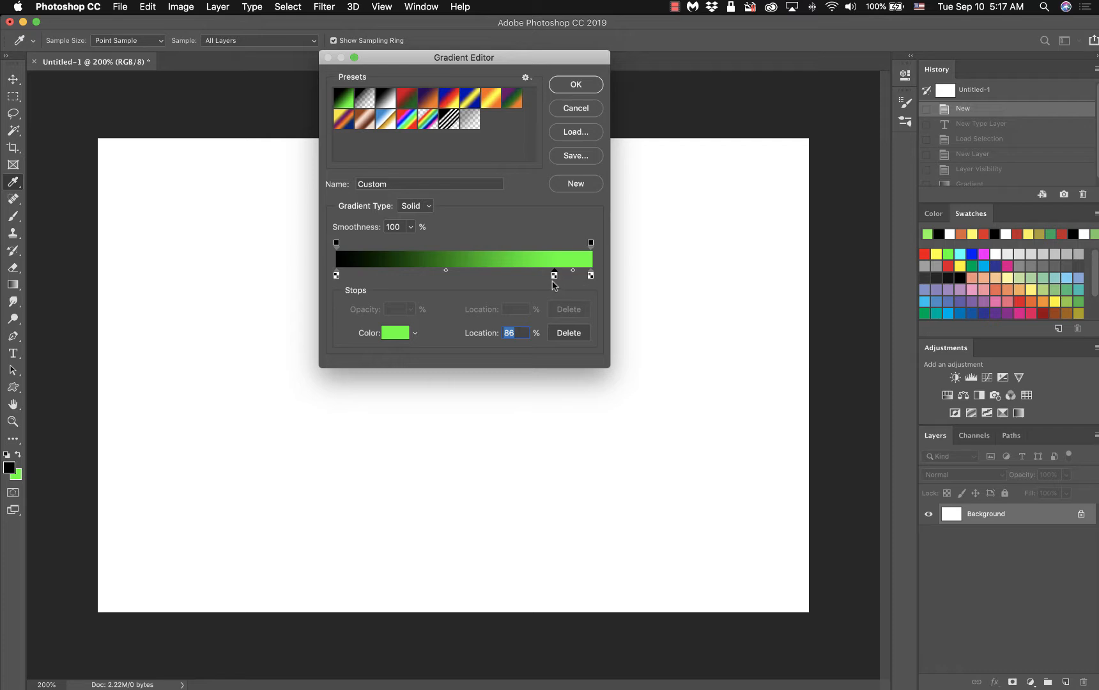
pyautogui.moveTo(553, 279); pyautogui.dragTo(521, 327)
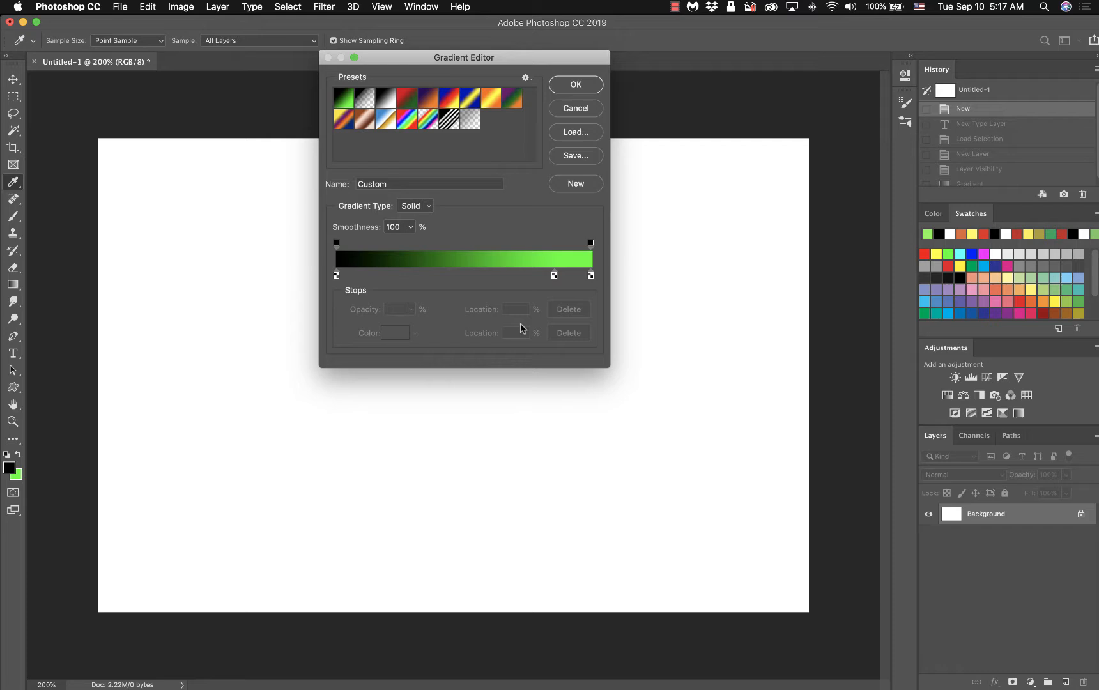
# Slide the added green stop to 63% and pull it off the bar, and repeat the removal with a stop at 64%
pyautogui.click(554, 276)
pyautogui.moveTo(554, 277); pyautogui.dragTo(497, 279)
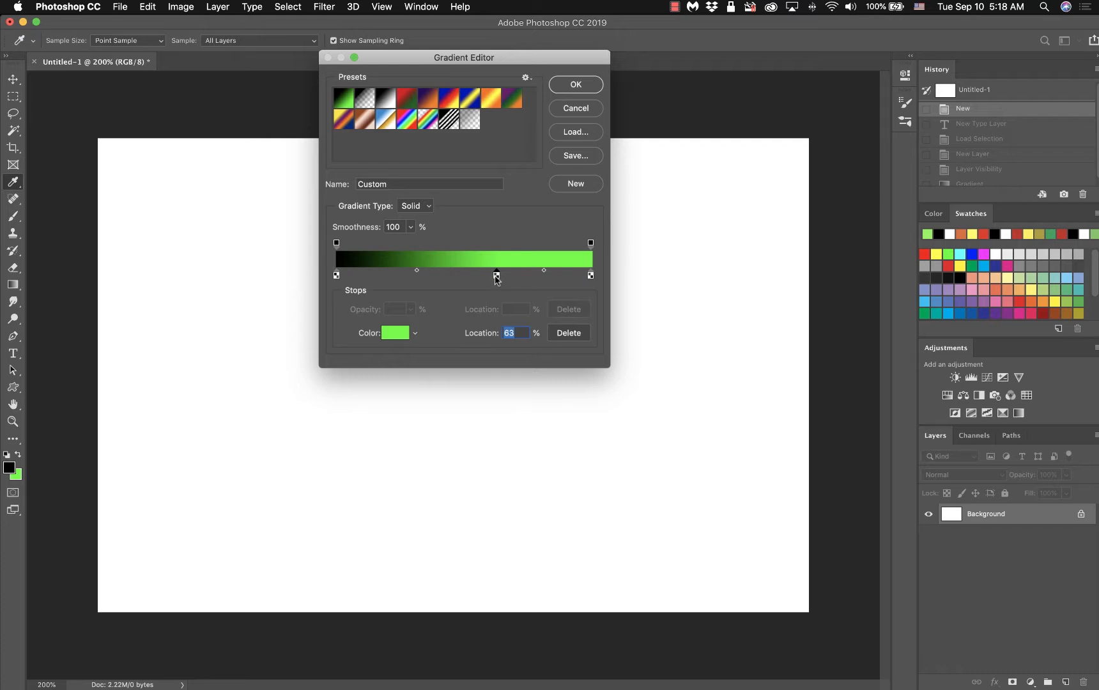
pyautogui.moveTo(496, 277); pyautogui.dragTo(520, 287)
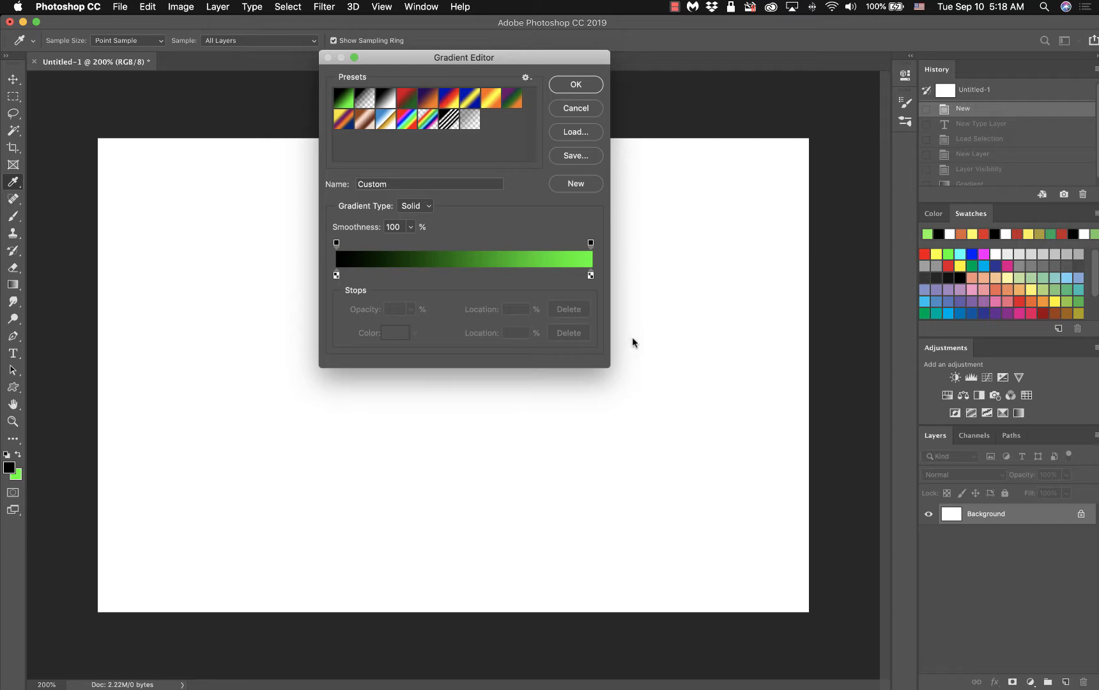
pyautogui.click(500, 278)
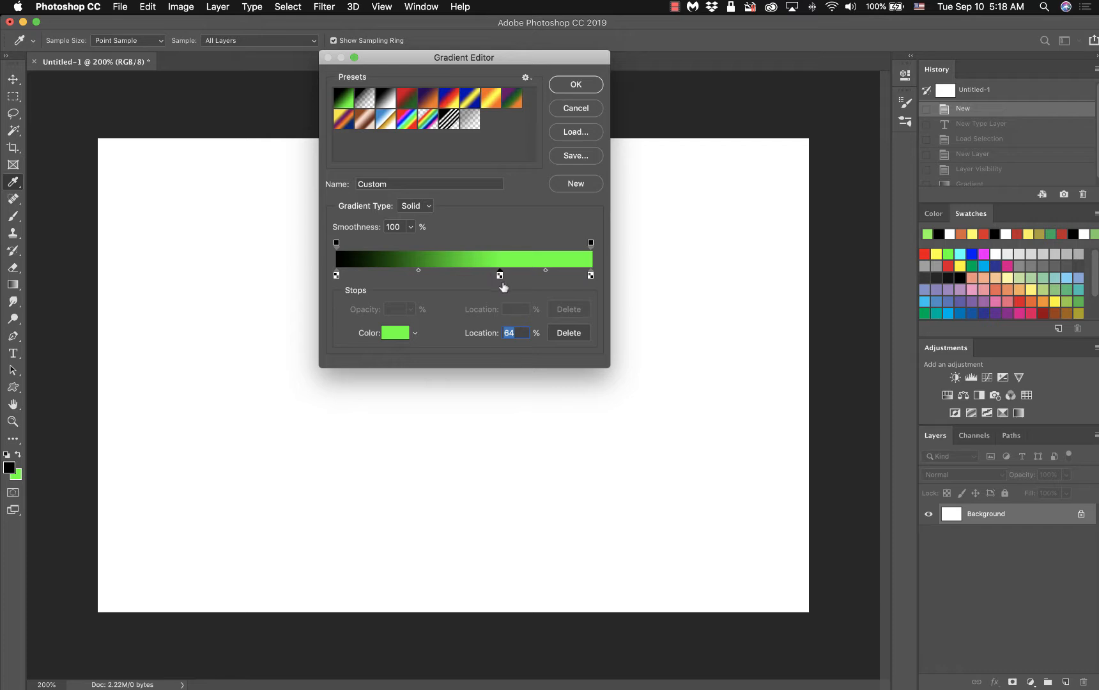
pyautogui.moveTo(502, 277); pyautogui.dragTo(518, 289)
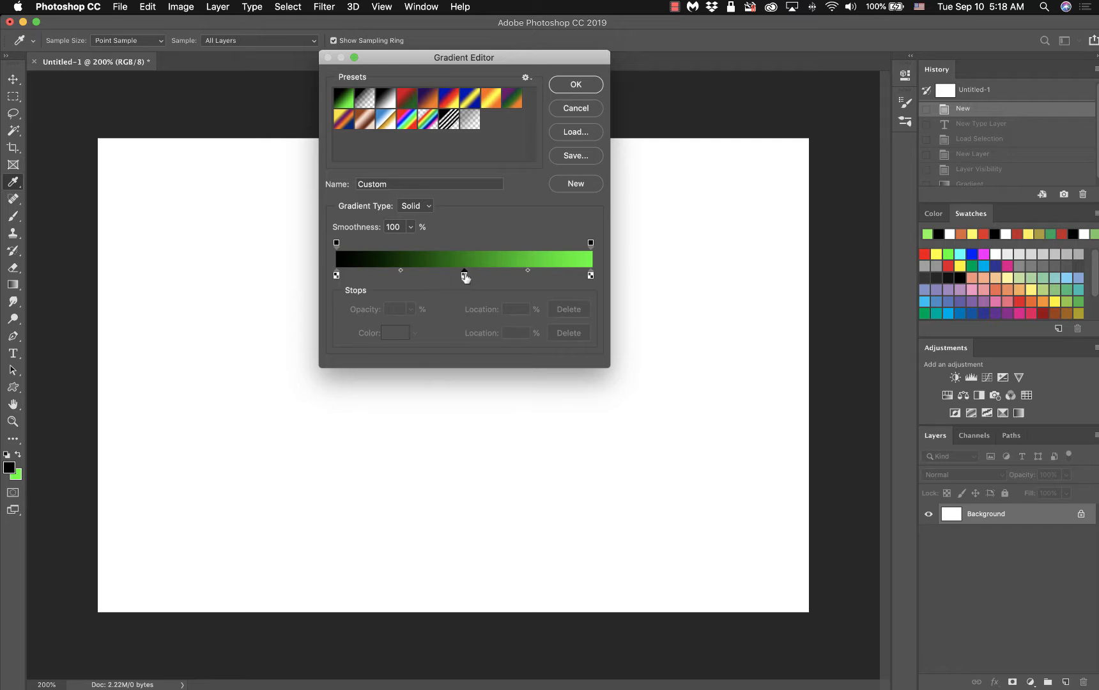
# Add a color stop at 50% of the gradient and set its color to red
pyautogui.click(464, 276)
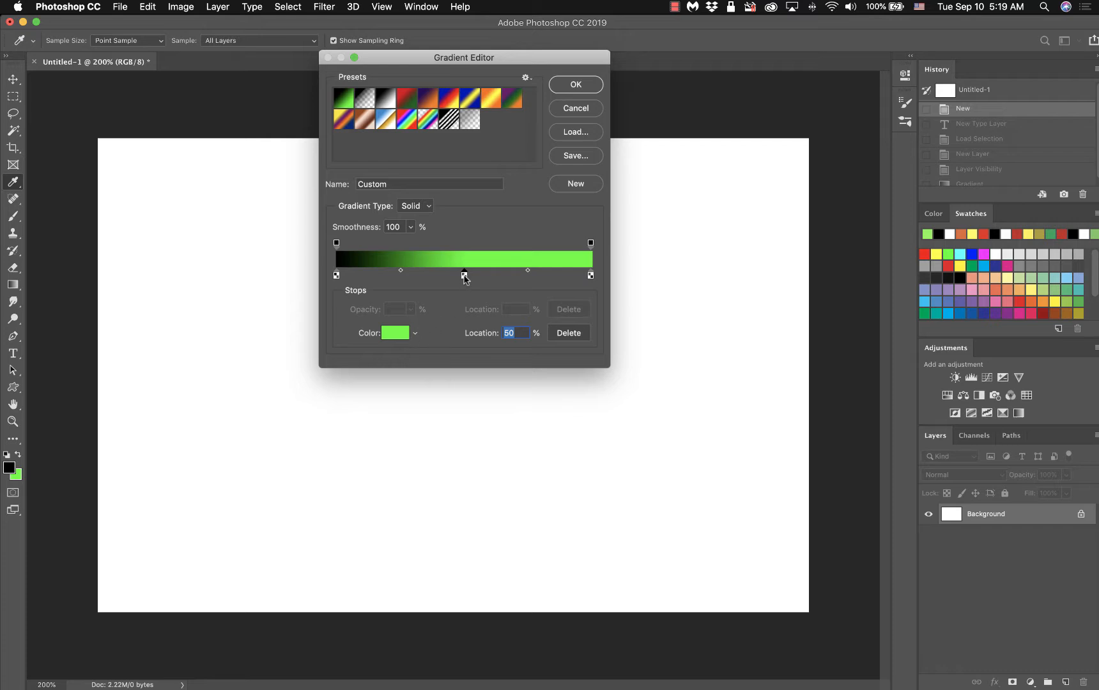
pyautogui.click(414, 335)
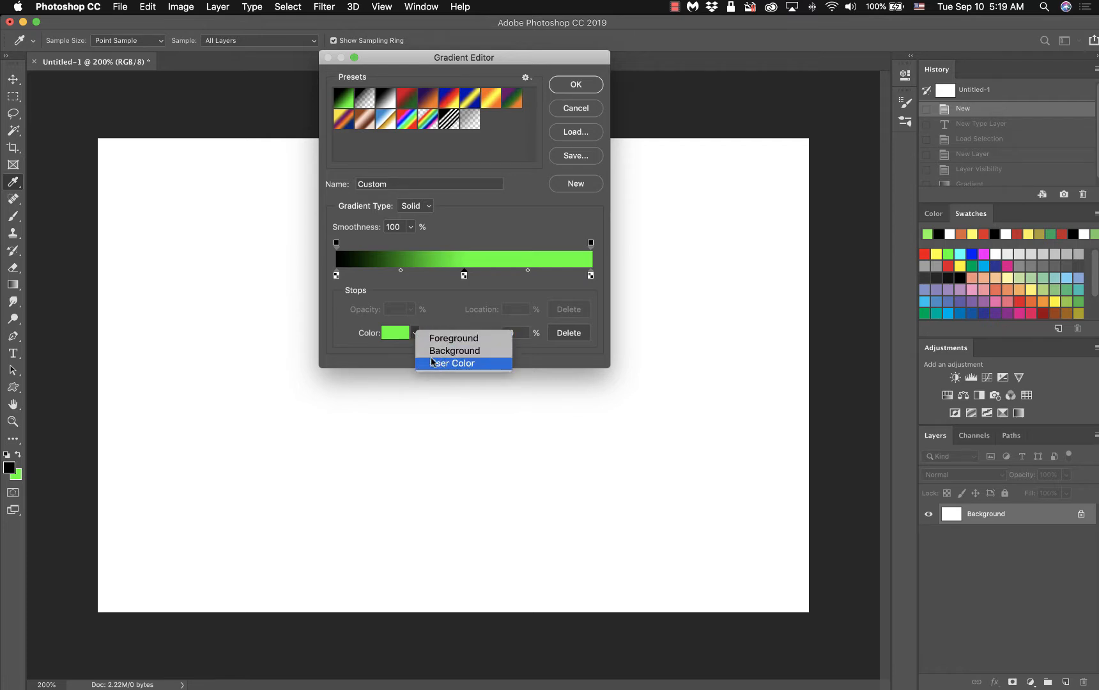
pyautogui.click(396, 349)
pyautogui.click(394, 331)
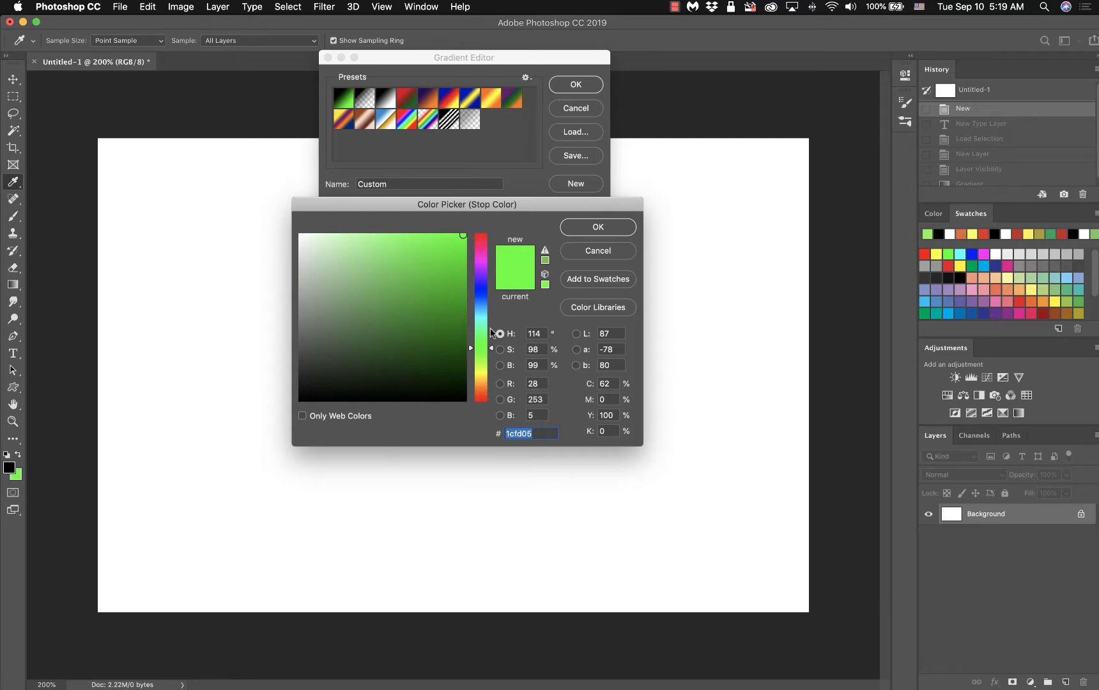
pyautogui.click(484, 239)
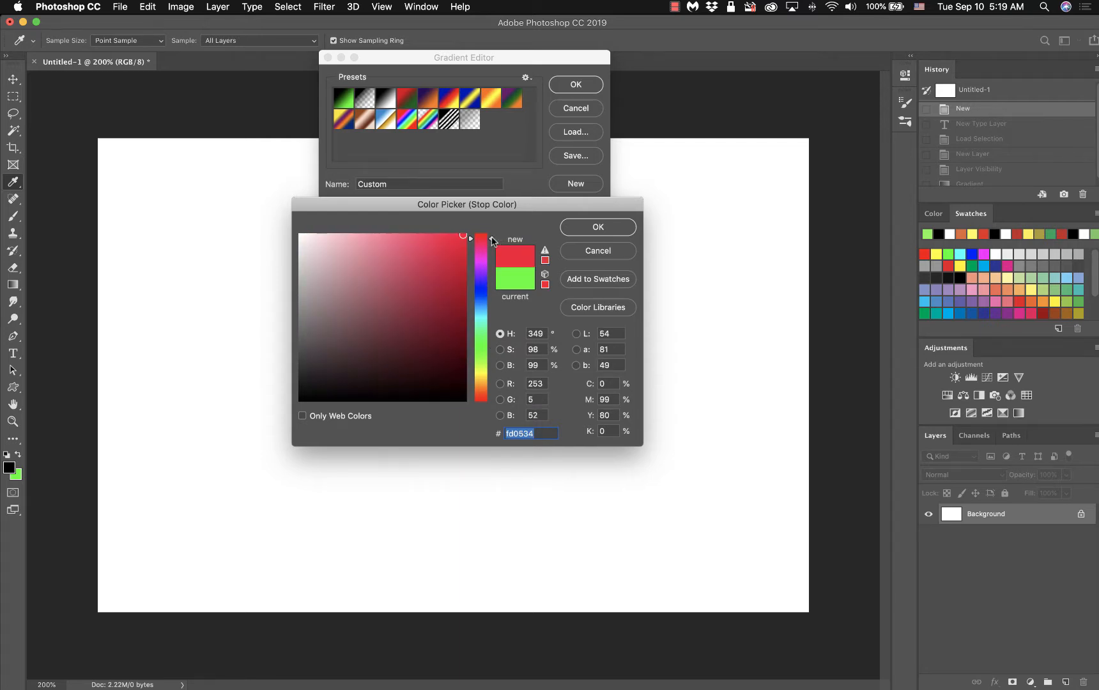
pyautogui.click(611, 229)
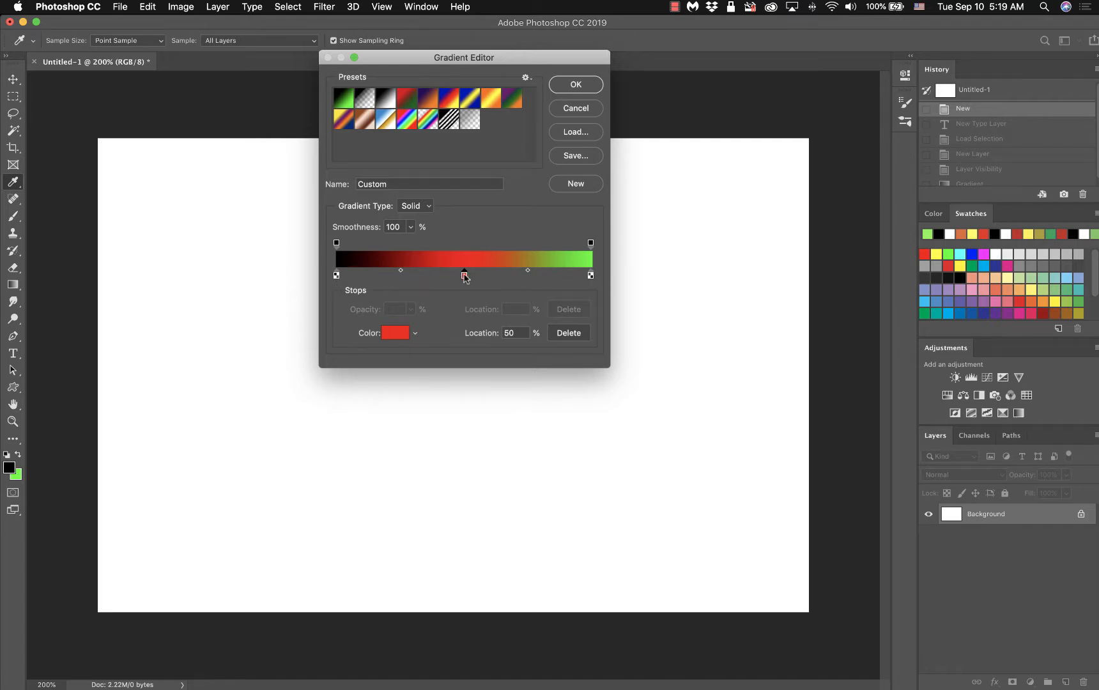
# Remove the green end stop and the red middle stop, and place a new red color stop at 54%
pyautogui.moveTo(464, 277)
pyautogui.mouseDown()
pyautogui.moveTo(508, 279)
pyautogui.moveTo(414, 281)
pyautogui.moveTo(509, 281)
pyautogui.moveTo(465, 280)
pyautogui.mouseUp()
pyautogui.moveTo(590, 276); pyautogui.dragTo(649, 326)
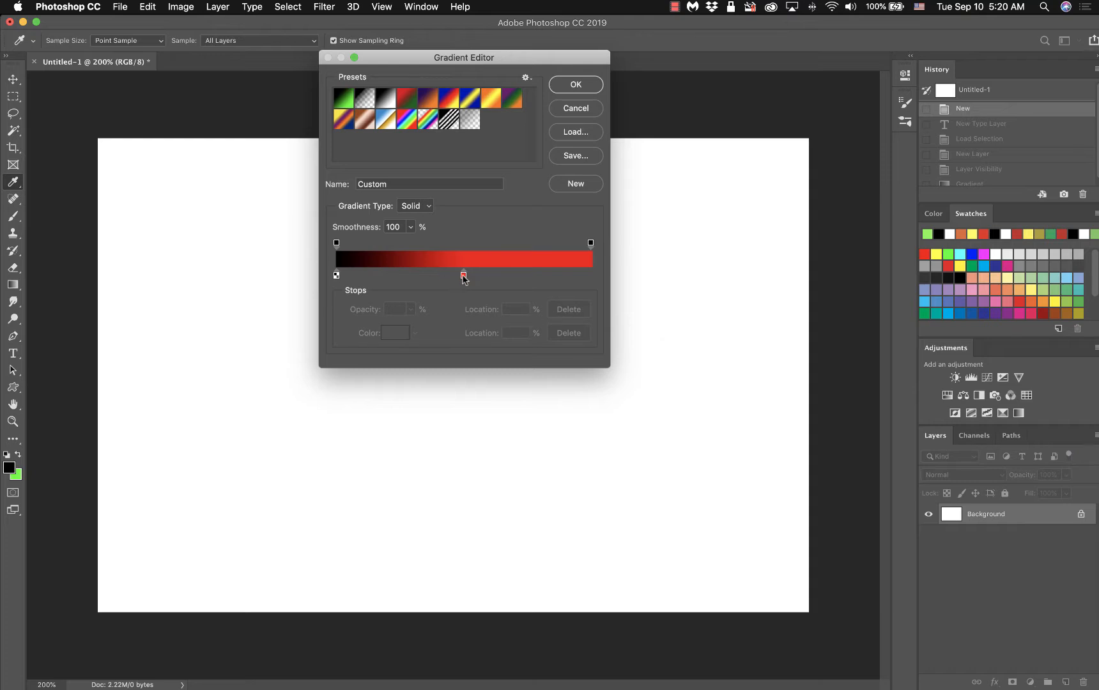
pyautogui.moveTo(464, 279); pyautogui.dragTo(657, 351)
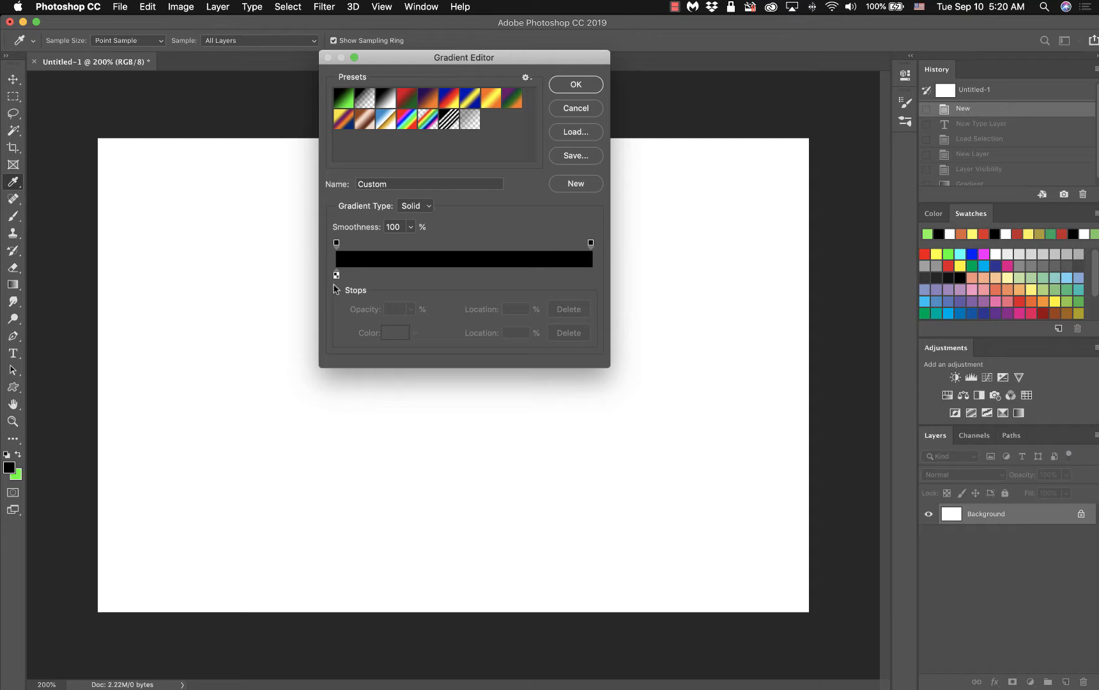
pyautogui.click(541, 275)
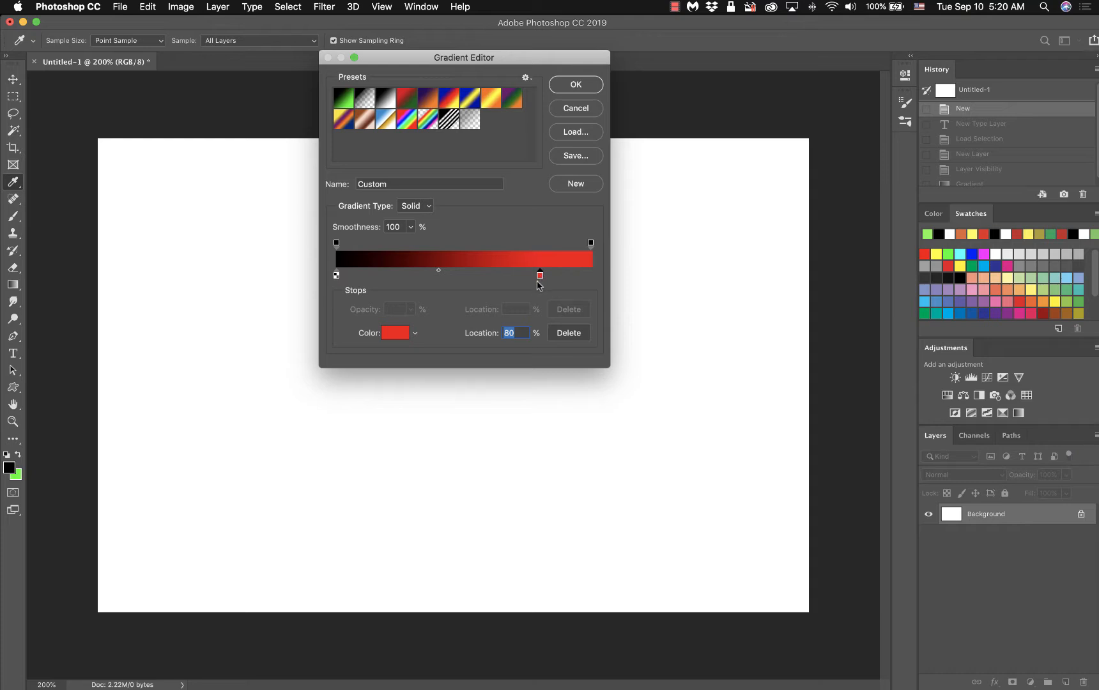
pyautogui.moveTo(540, 276); pyautogui.dragTo(474, 276)
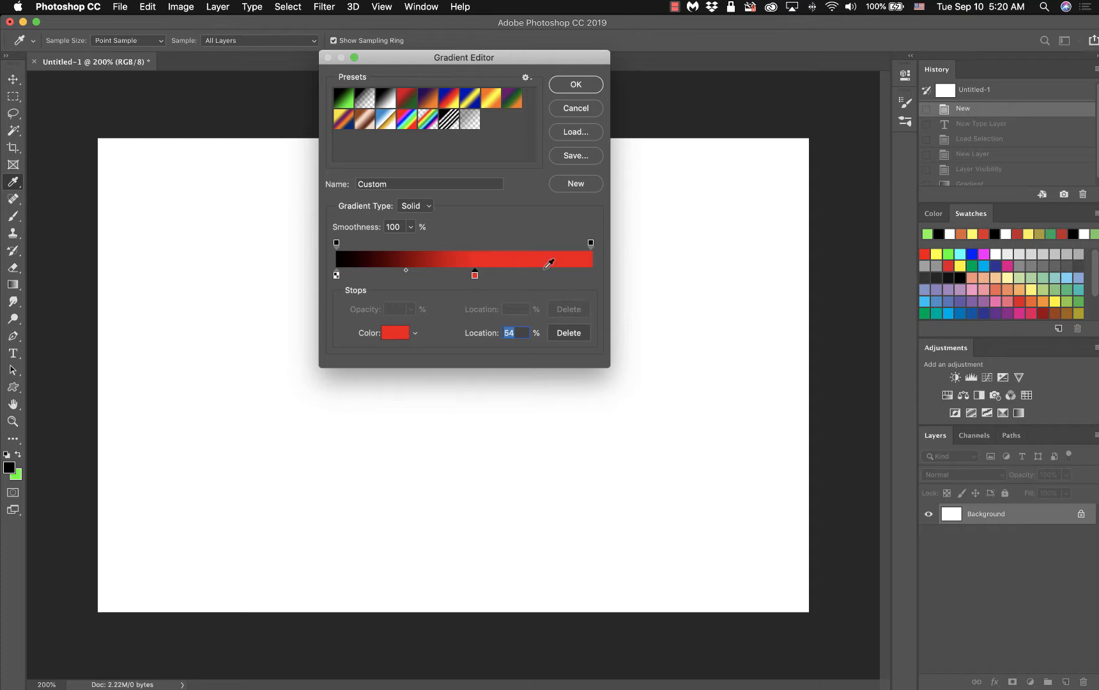
# Add a color stop at 99% and set its color to magenta (#e305fd)
pyautogui.click(587, 276)
pyautogui.click(397, 332)
pyautogui.click(484, 264)
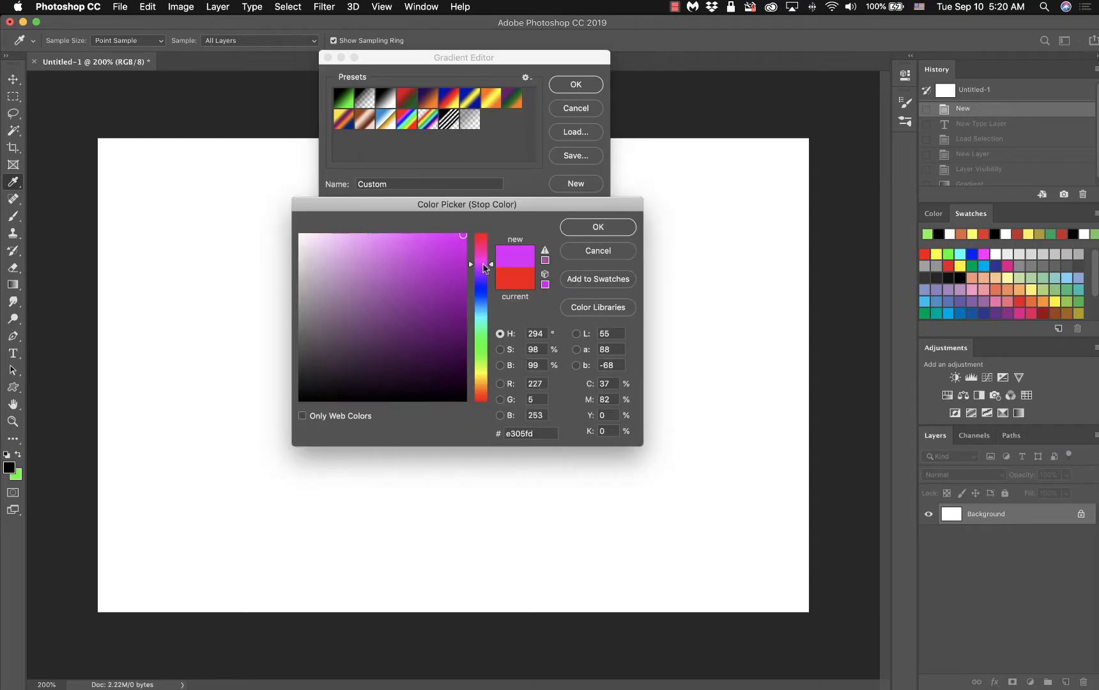
pyautogui.click(595, 230)
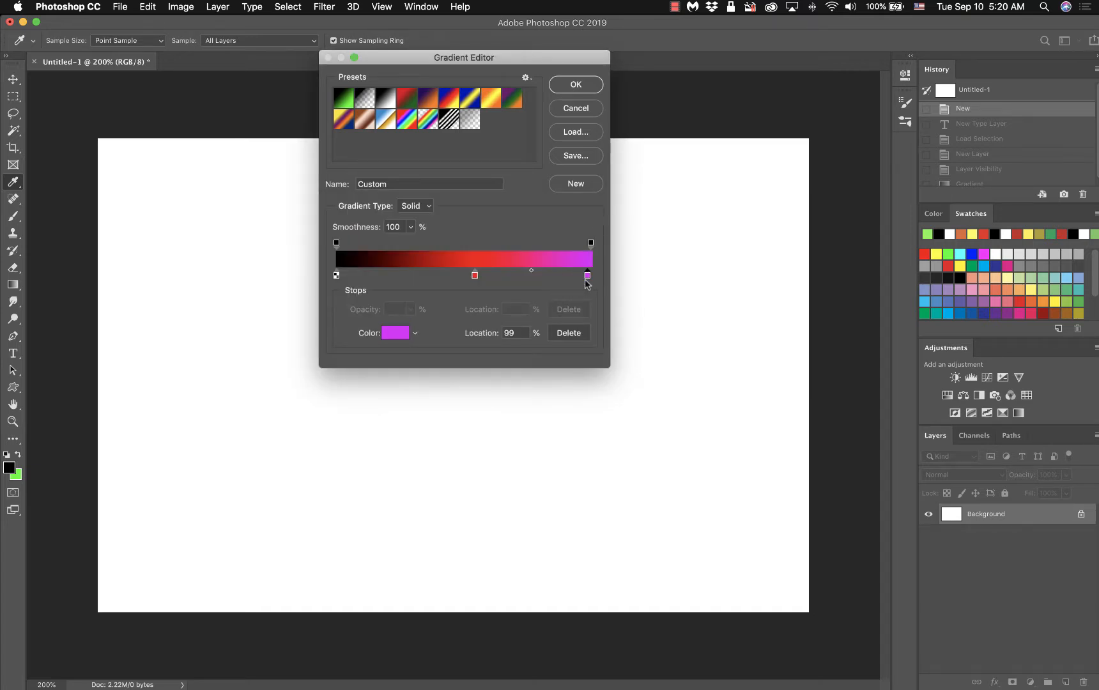
# Rearrange the color stops with magenta at 0%, black just past the middle and red at 100%
pyautogui.moveTo(583, 279)
pyautogui.mouseDown()
pyautogui.moveTo(447, 280)
pyautogui.moveTo(607, 277)
pyautogui.moveTo(430, 278)
pyautogui.moveTo(601, 279)
pyautogui.moveTo(591, 278)
pyautogui.mouseUp()
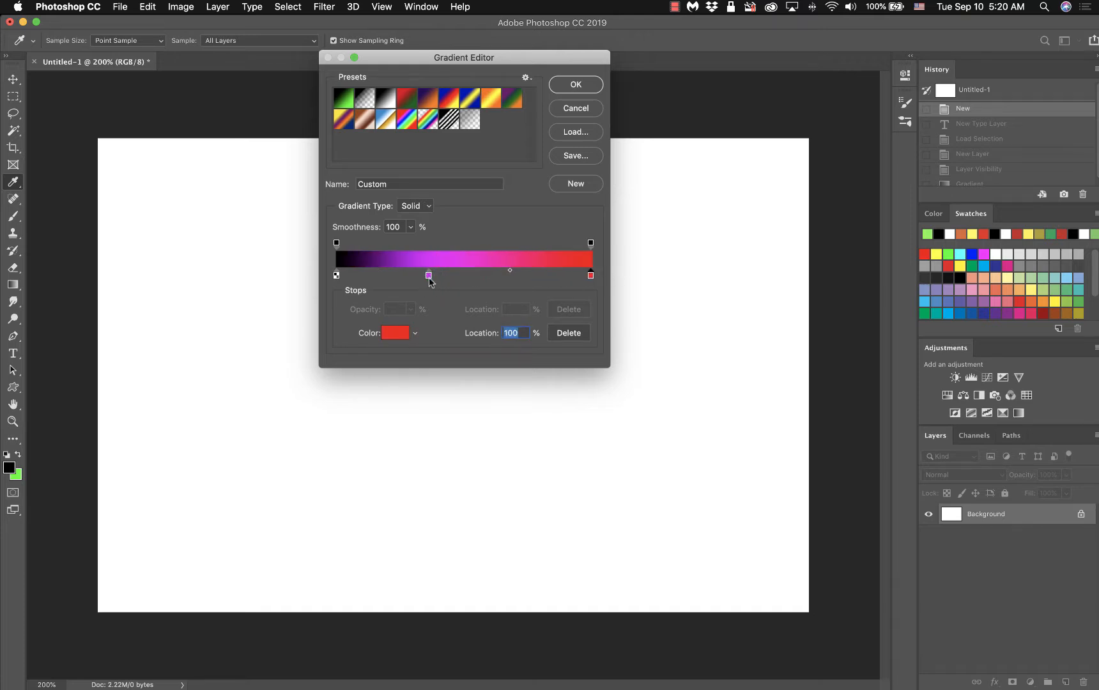
pyautogui.click(429, 276)
pyautogui.moveTo(429, 277); pyautogui.dragTo(451, 277)
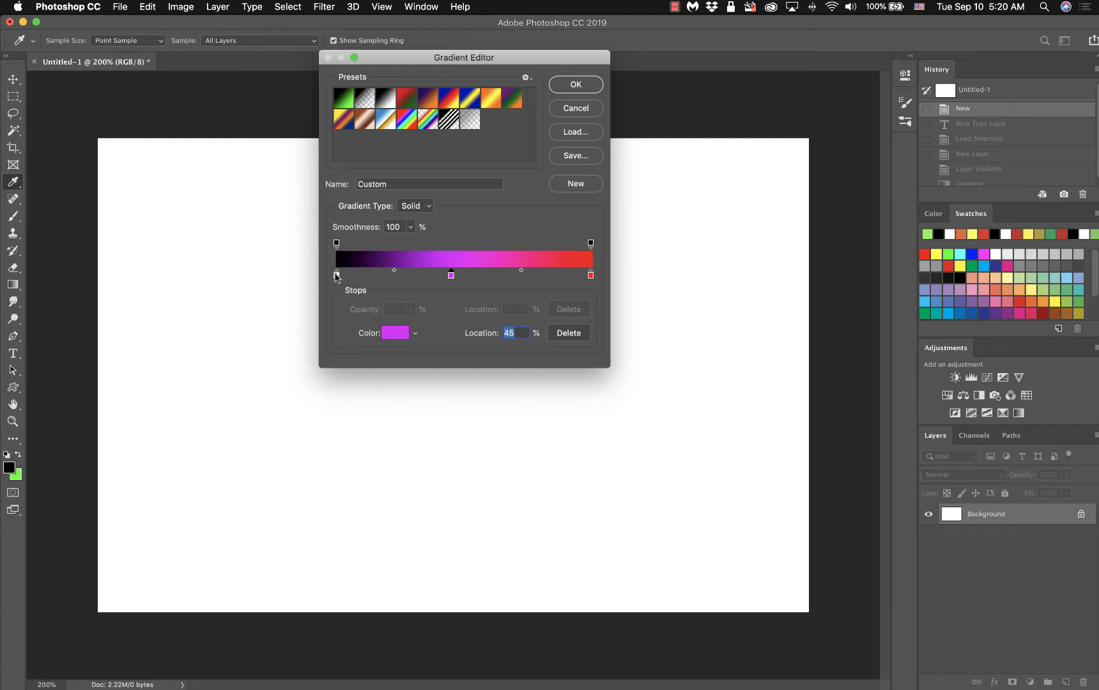
pyautogui.moveTo(336, 276)
pyautogui.mouseDown()
pyautogui.moveTo(473, 280)
pyautogui.moveTo(322, 276)
pyautogui.mouseUp()
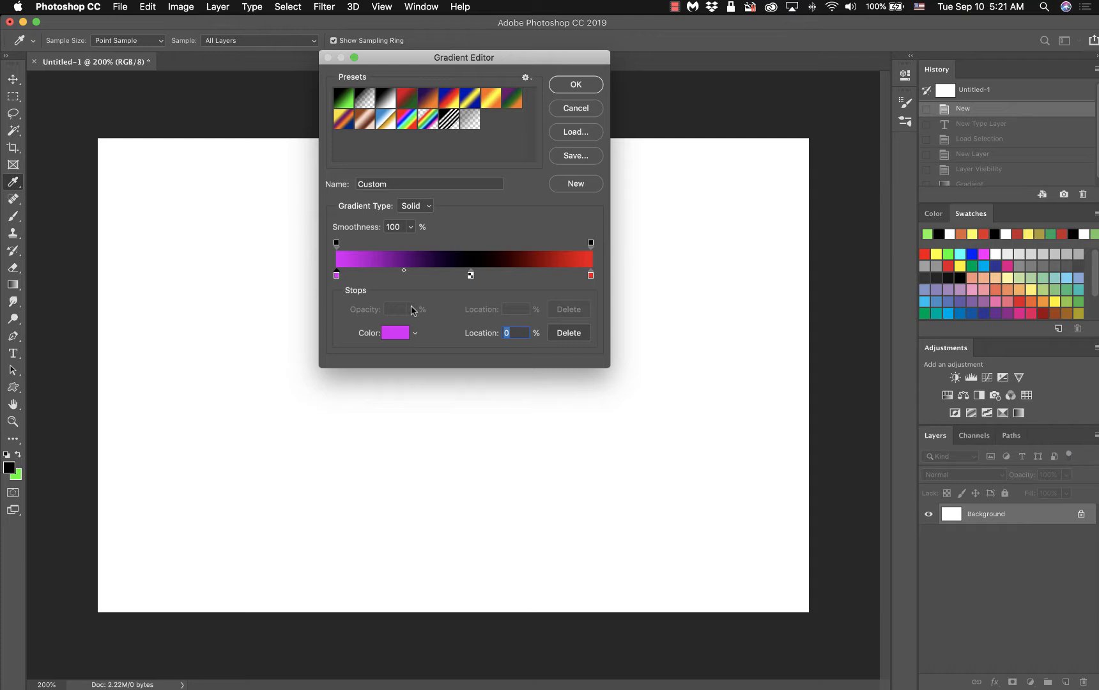
# Add three magenta color stops along the gradient bar at 20%, 38% and 74%
pyautogui.click(387, 276)
pyautogui.click(523, 277)
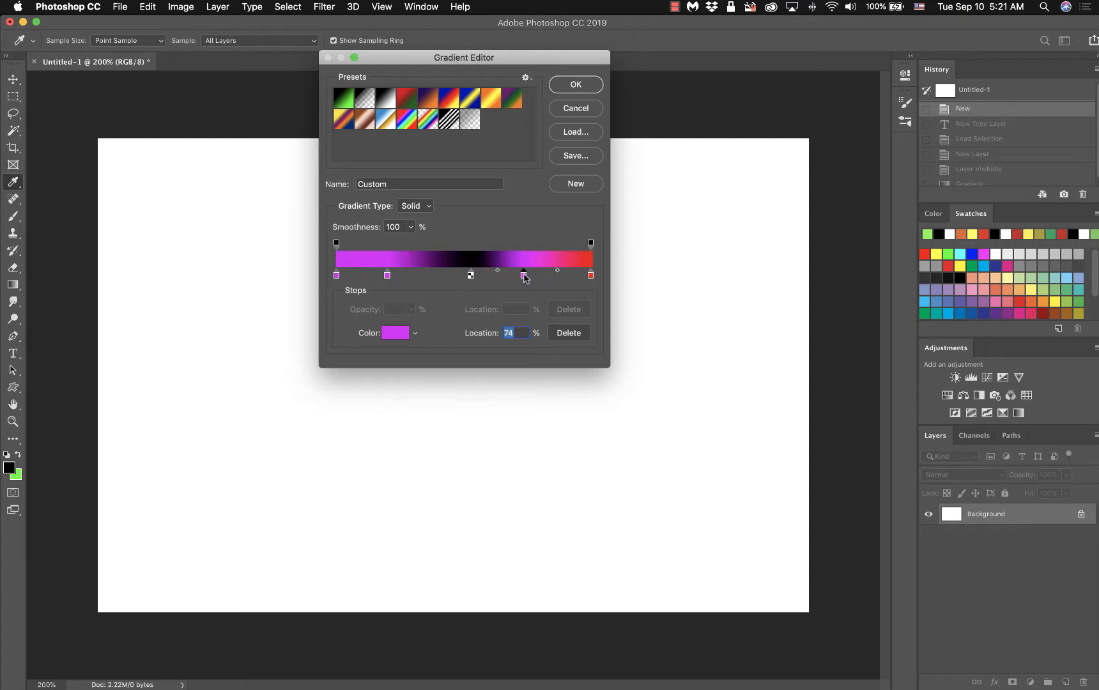
pyautogui.click(435, 279)
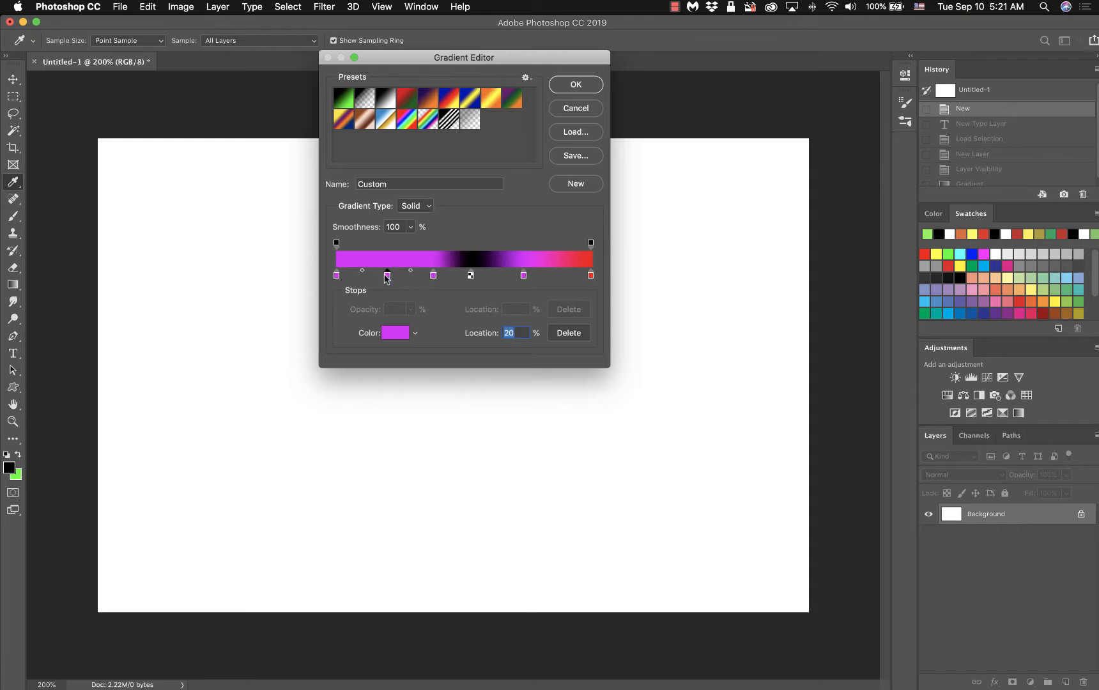
# Set the color of the stop at 20% to blue
pyautogui.click(471, 276)
pyautogui.click(387, 276)
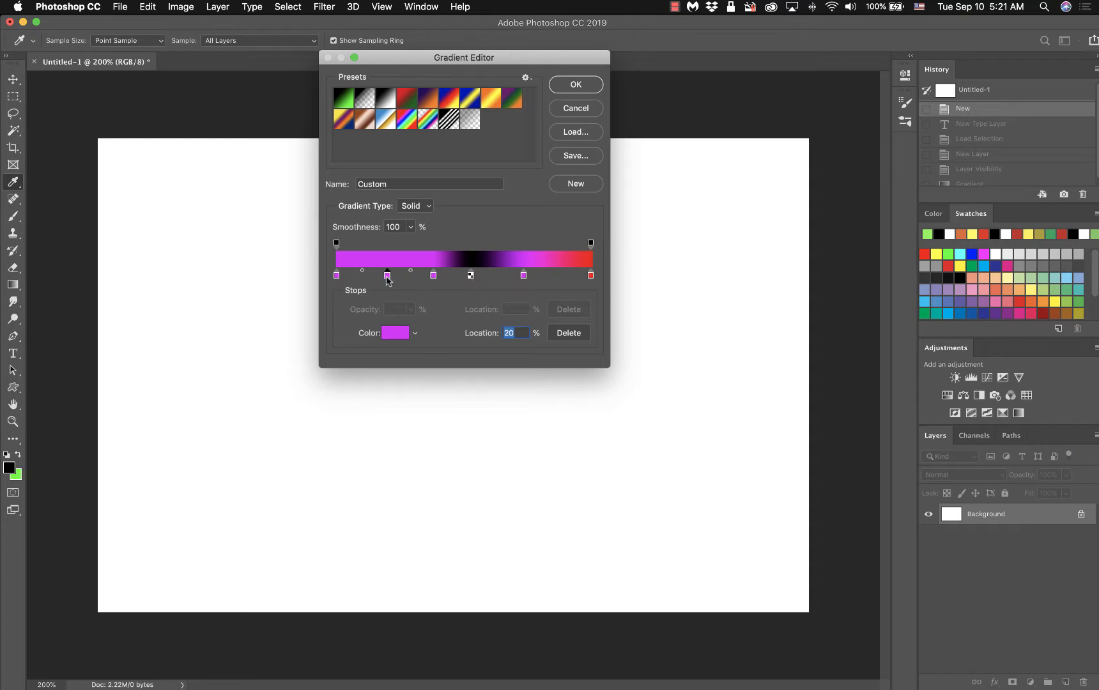
pyautogui.click(395, 333)
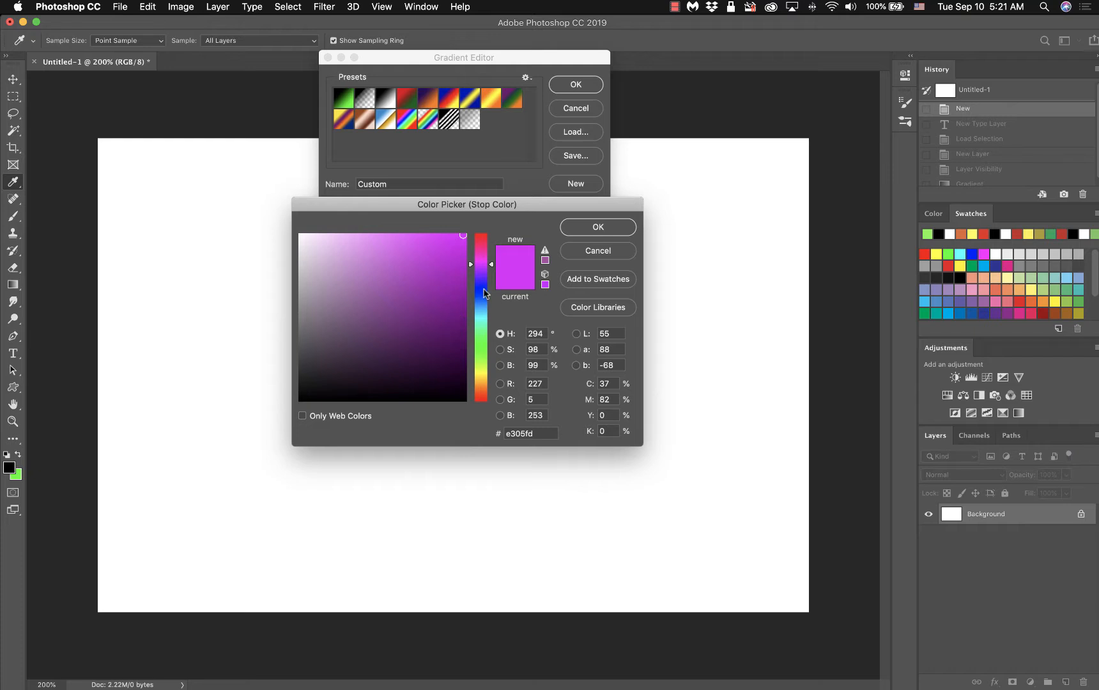
pyautogui.click(483, 293)
pyautogui.click(575, 232)
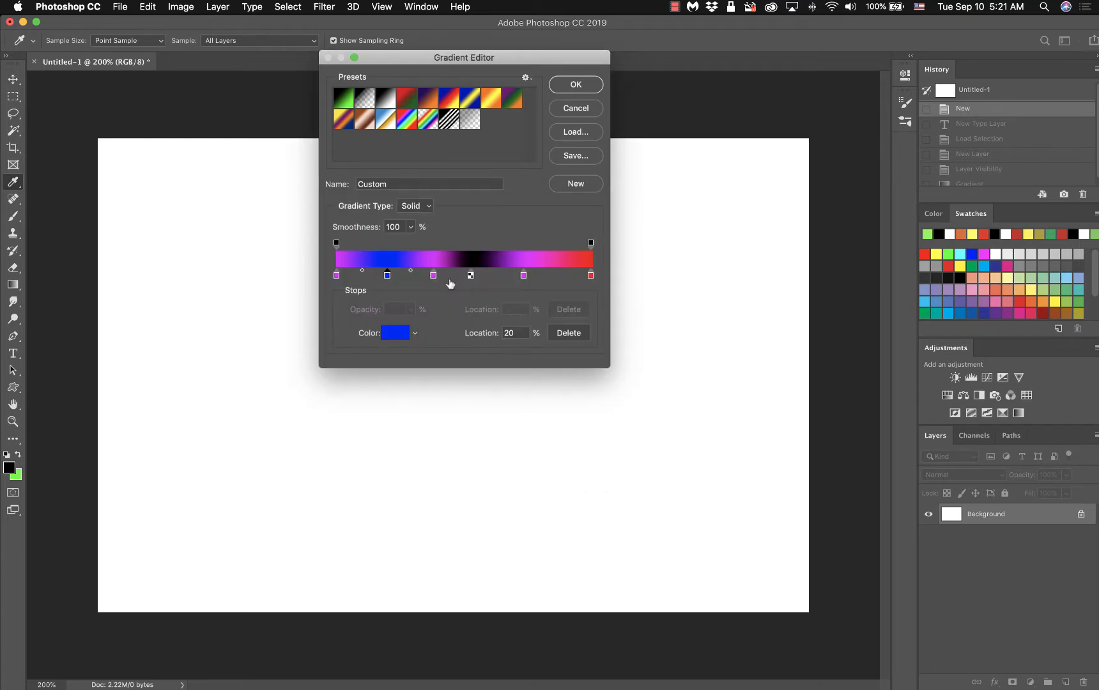
# Set the color of the stop at 38% to green
pyautogui.click(433, 275)
pyautogui.click(392, 337)
pyautogui.click(480, 334)
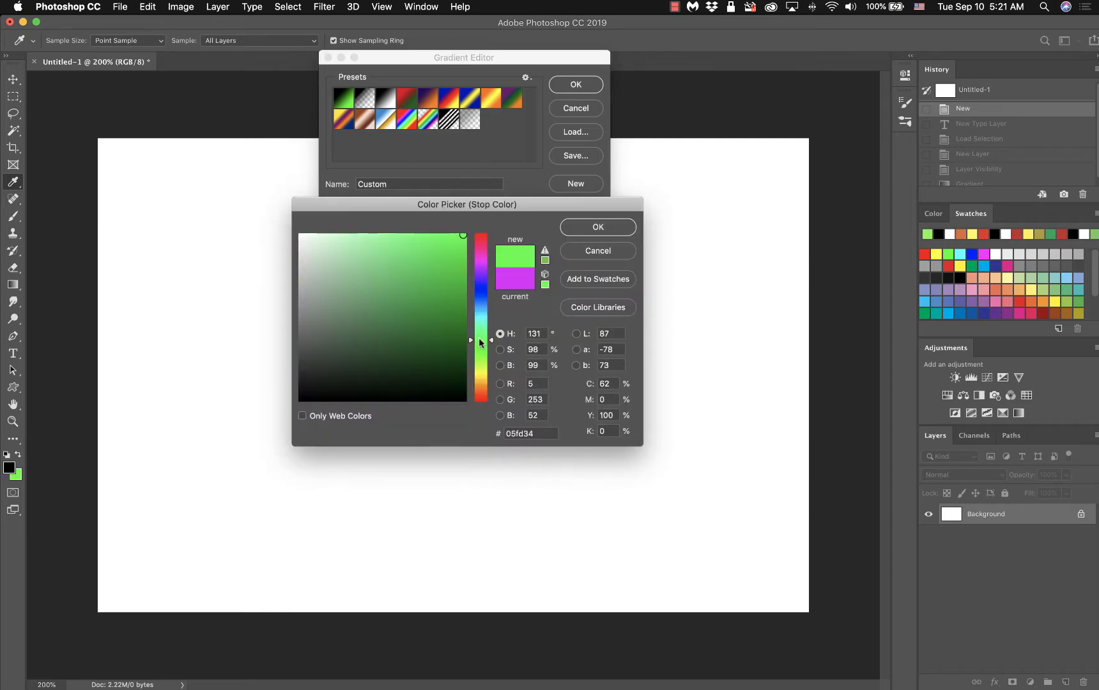
pyautogui.click(599, 226)
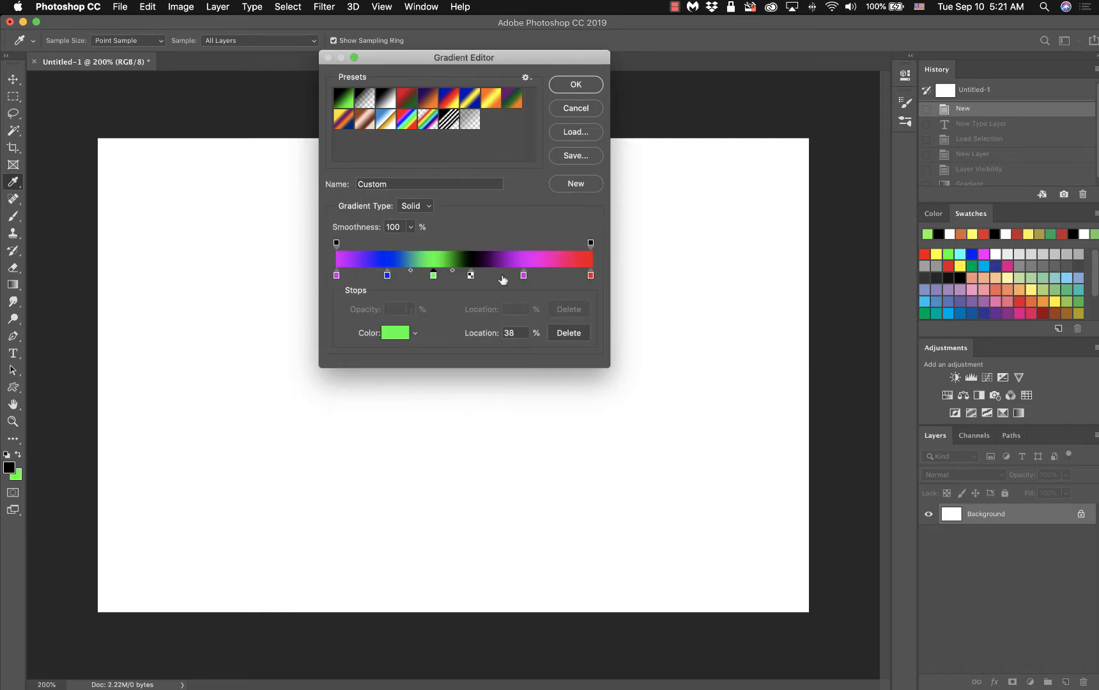
# Move the black color stop to 57% and change its color to bright yellow
pyautogui.moveTo(471, 278); pyautogui.dragTo(485, 279)
pyautogui.click(396, 332)
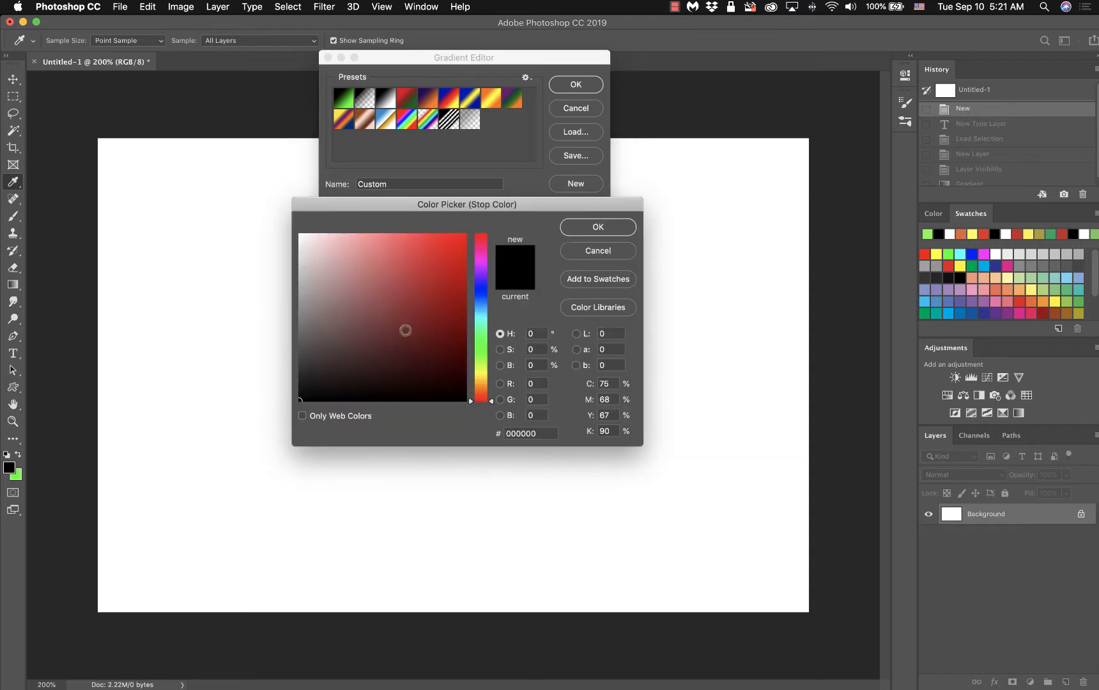
pyautogui.click(484, 373)
pyautogui.click(596, 230)
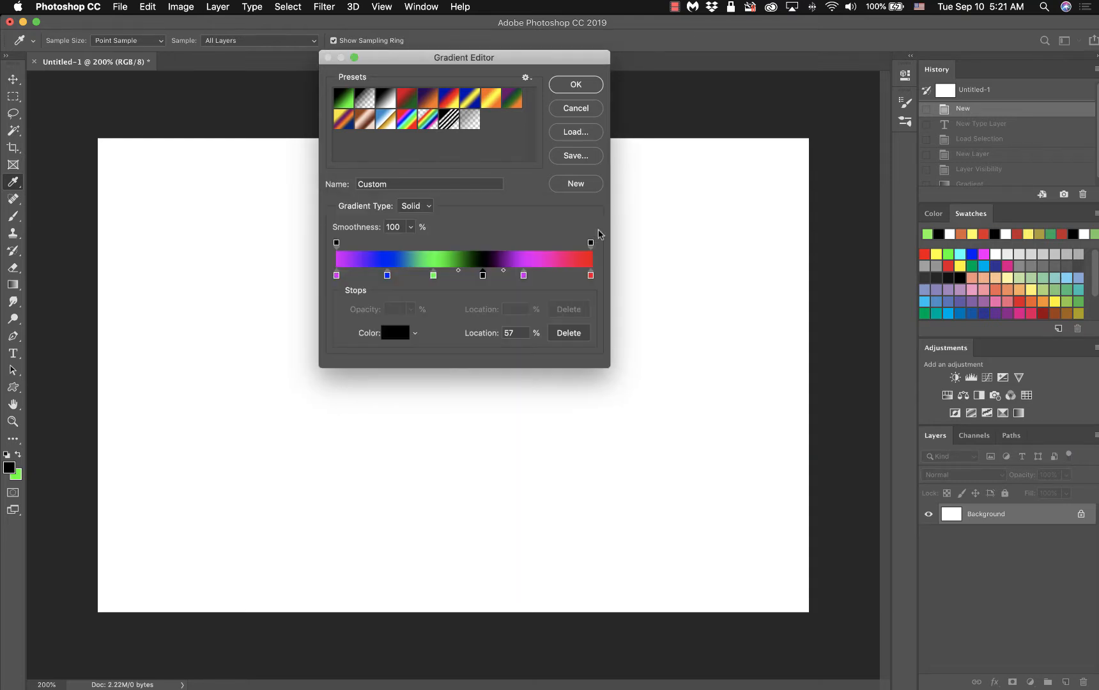
pyautogui.click(396, 332)
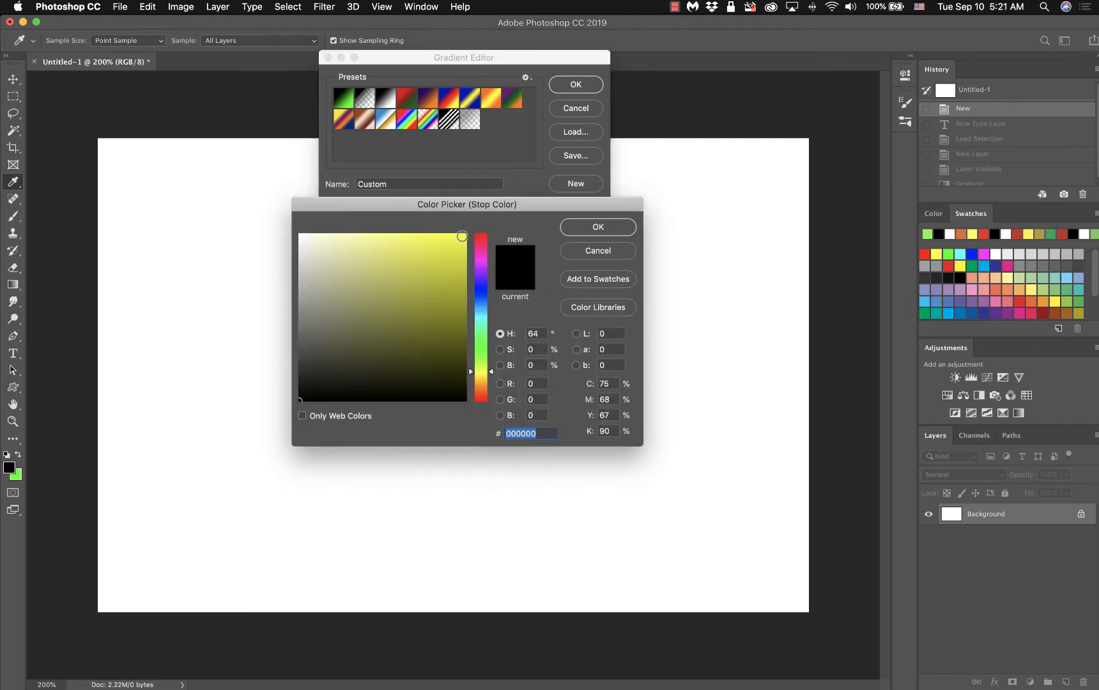
pyautogui.click(462, 238)
pyautogui.click(600, 229)
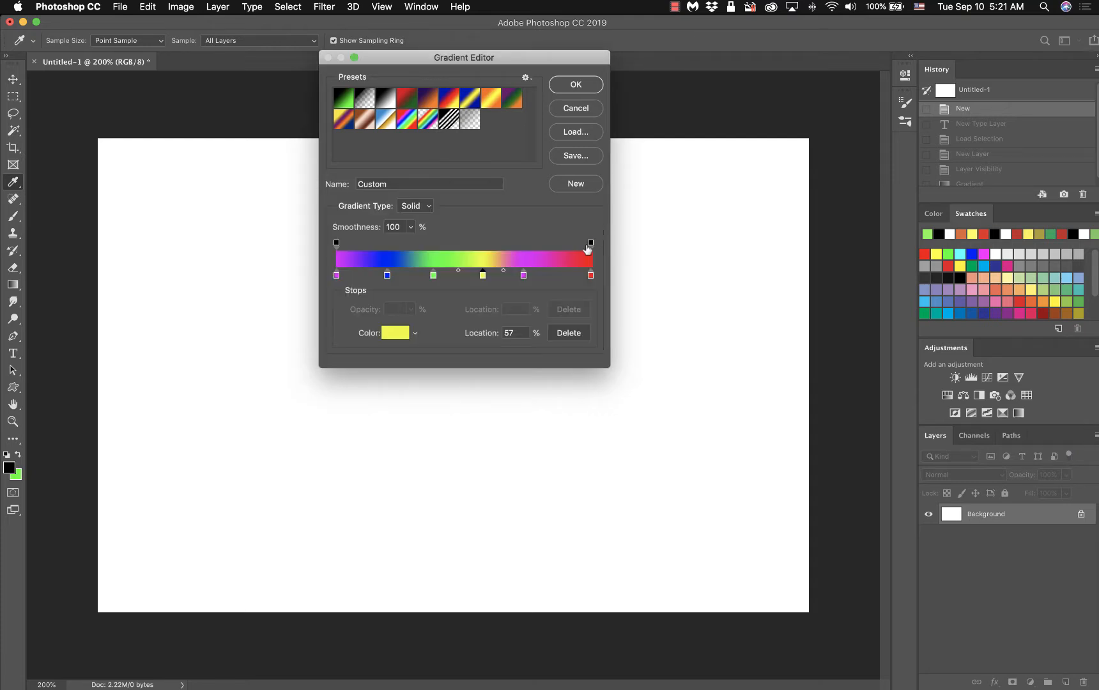
# Move the magenta color stop near the gradient's right end to 80% and change its color to orange (#fdae05)
pyautogui.moveTo(523, 276); pyautogui.dragTo(542, 278)
pyautogui.click(396, 337)
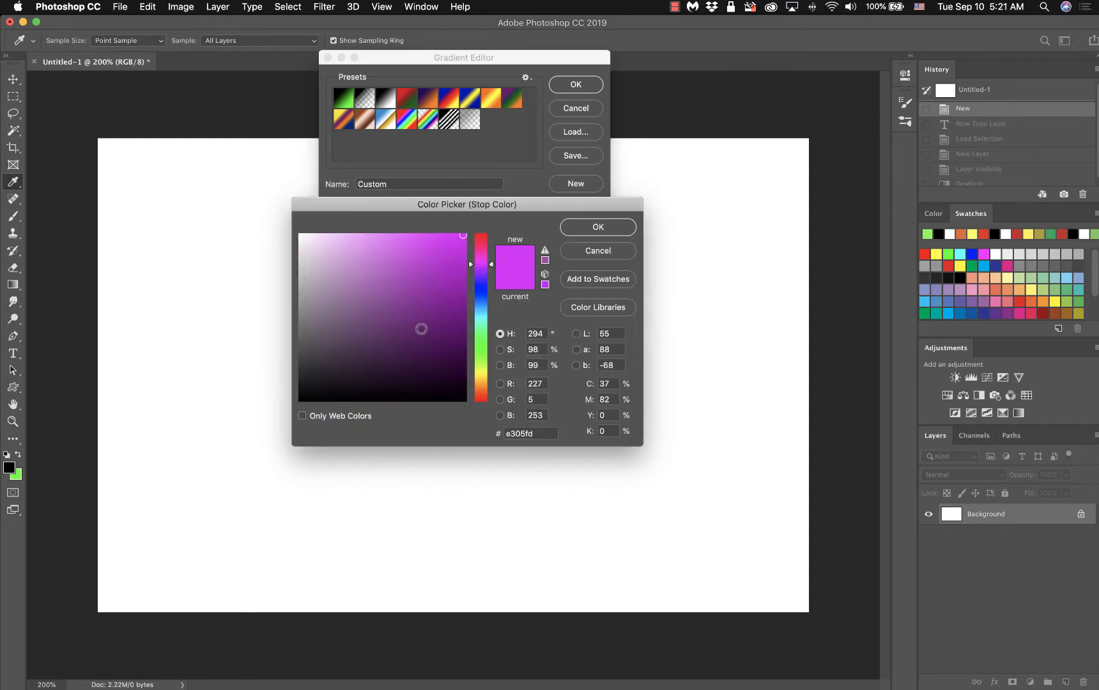
pyautogui.click(481, 382)
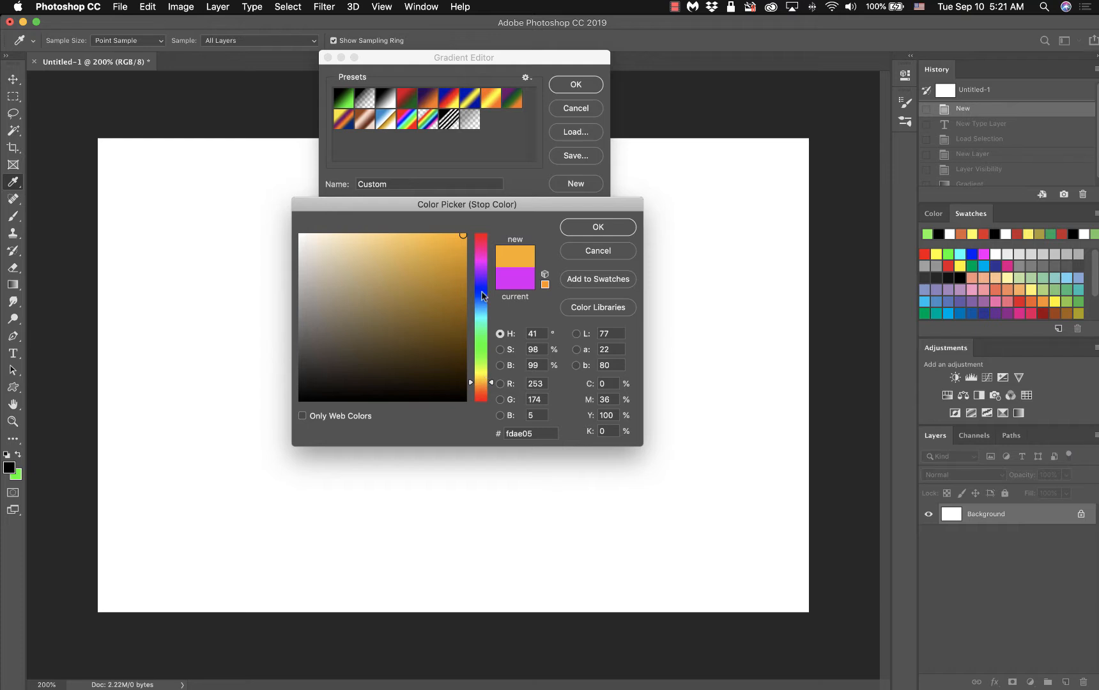
pyautogui.click(599, 227)
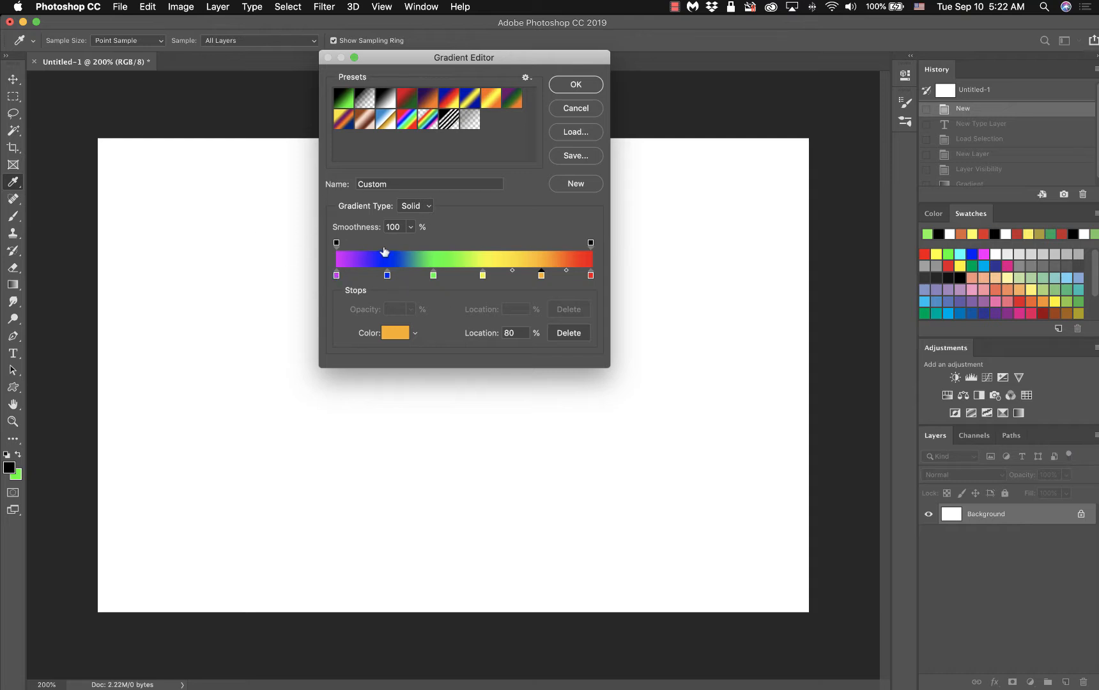
# Add five orange color stops in the gaps between the existing stops along the gradient bar, including at 29% and 88%
pyautogui.click(411, 276)
pyautogui.click(454, 276)
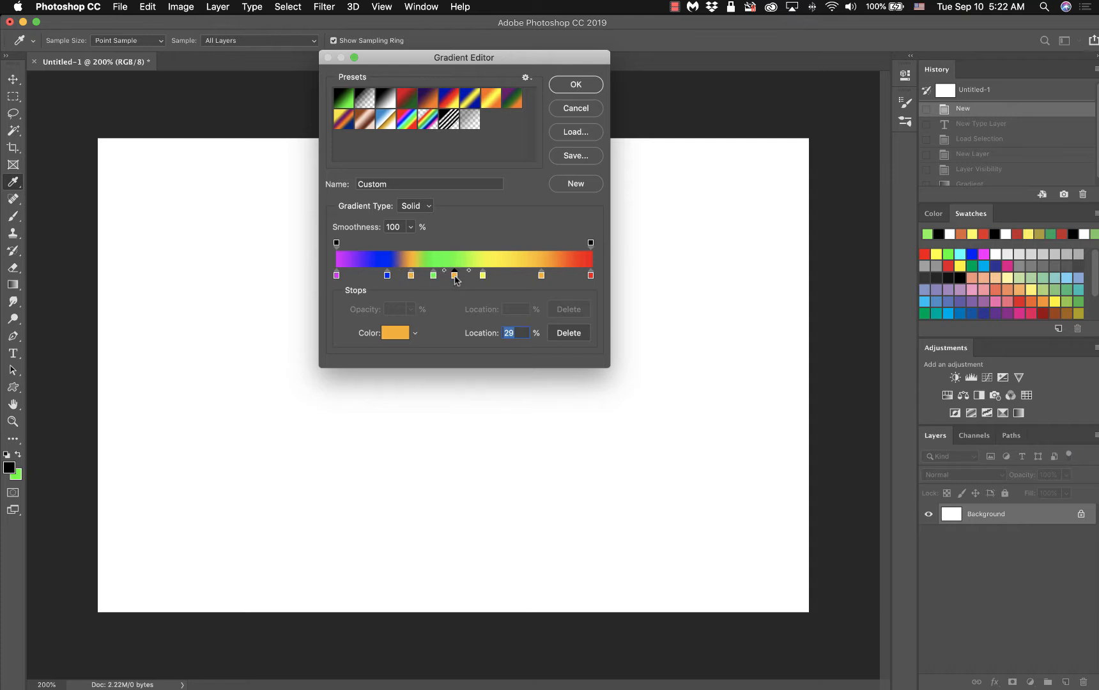
pyautogui.click(508, 276)
pyautogui.click(562, 276)
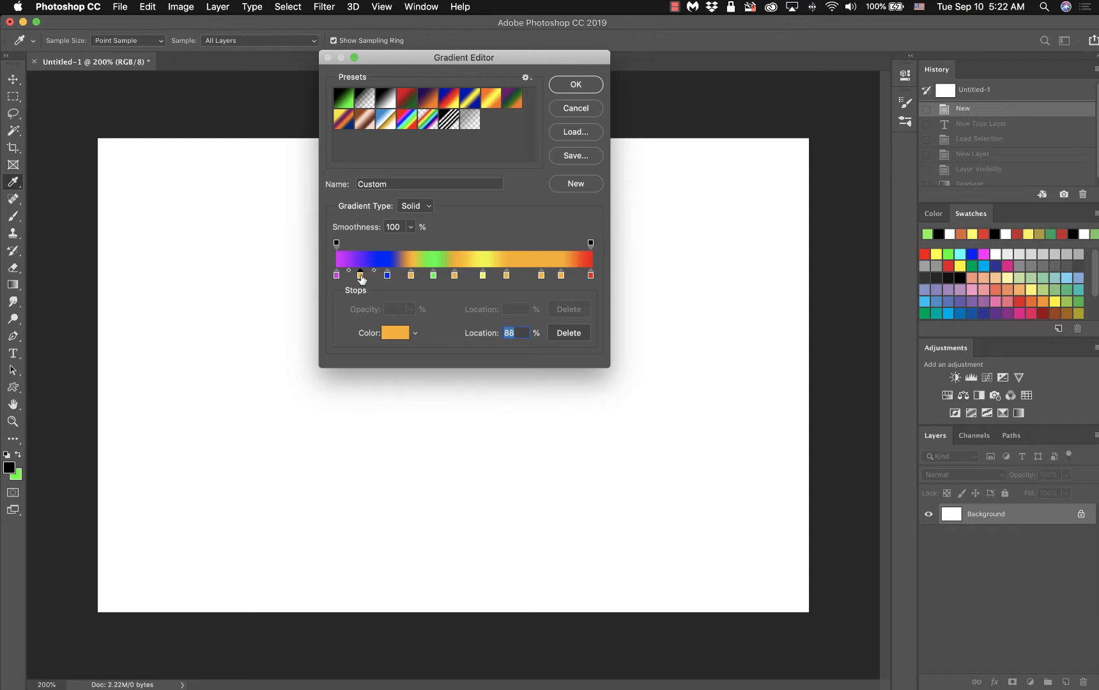
pyautogui.click(360, 276)
# Move the orange color stop at 80% to 78% and change its color to blue (#0534fd)
pyautogui.moveTo(542, 279); pyautogui.dragTo(534, 278)
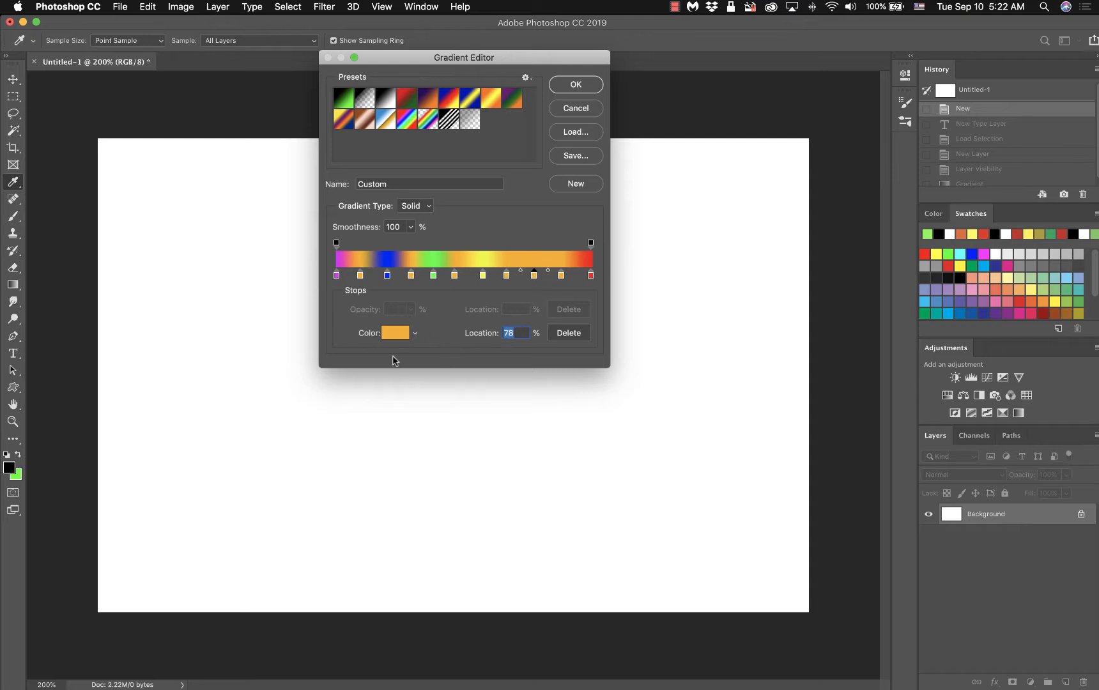
pyautogui.click(391, 337)
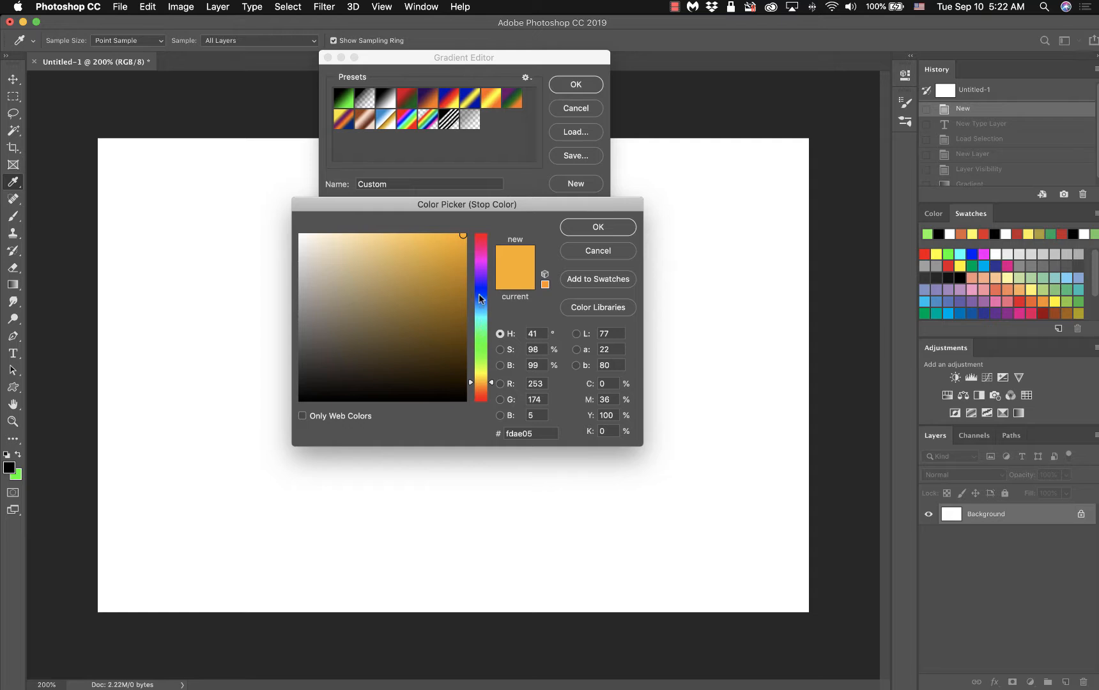
pyautogui.click(479, 294)
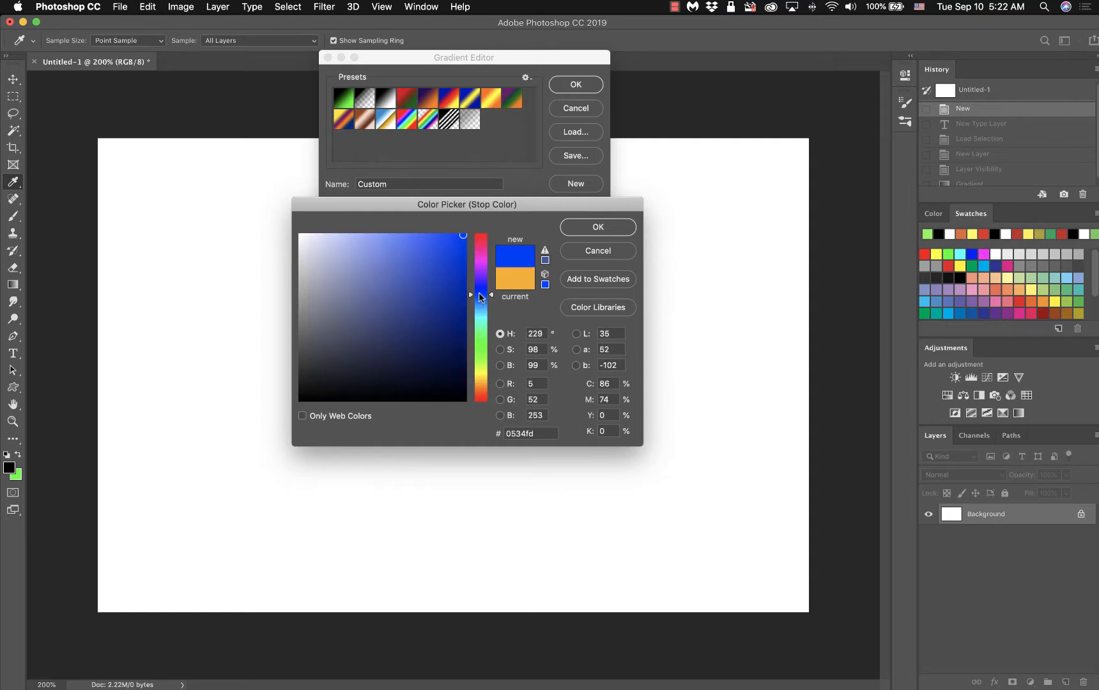
pyautogui.click(577, 225)
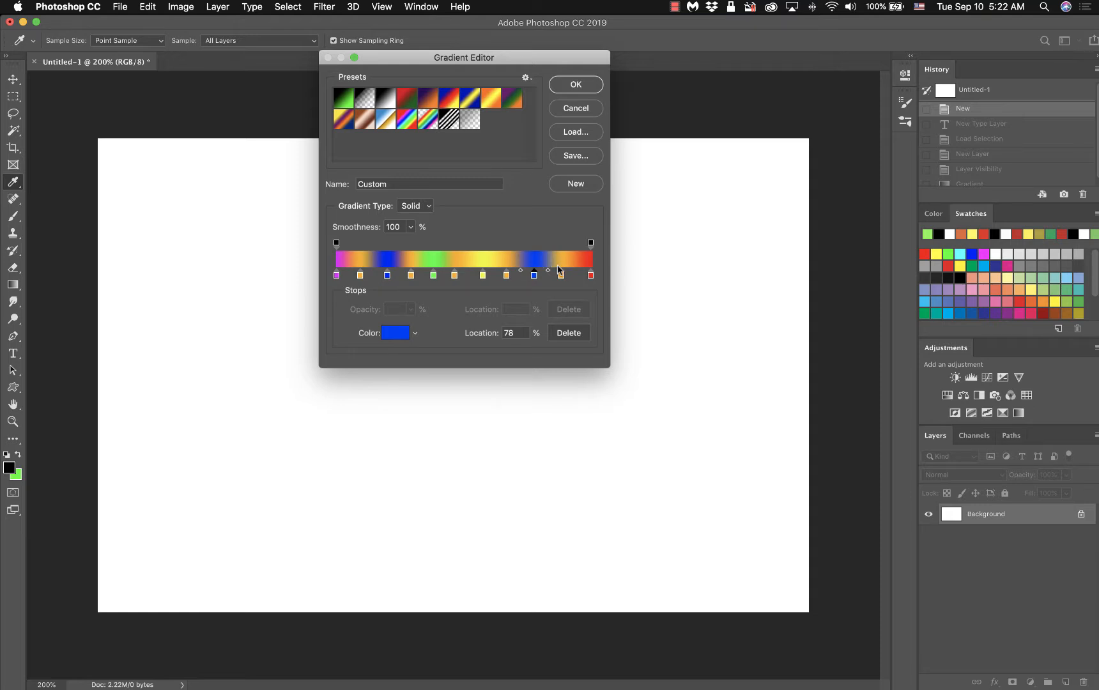
# Remove the yellow stop, the blue stop at 20% and the two middle orange stops, and respace the orange and green stops to 24% and 46%
pyautogui.moveTo(482, 277); pyautogui.dragTo(677, 321)
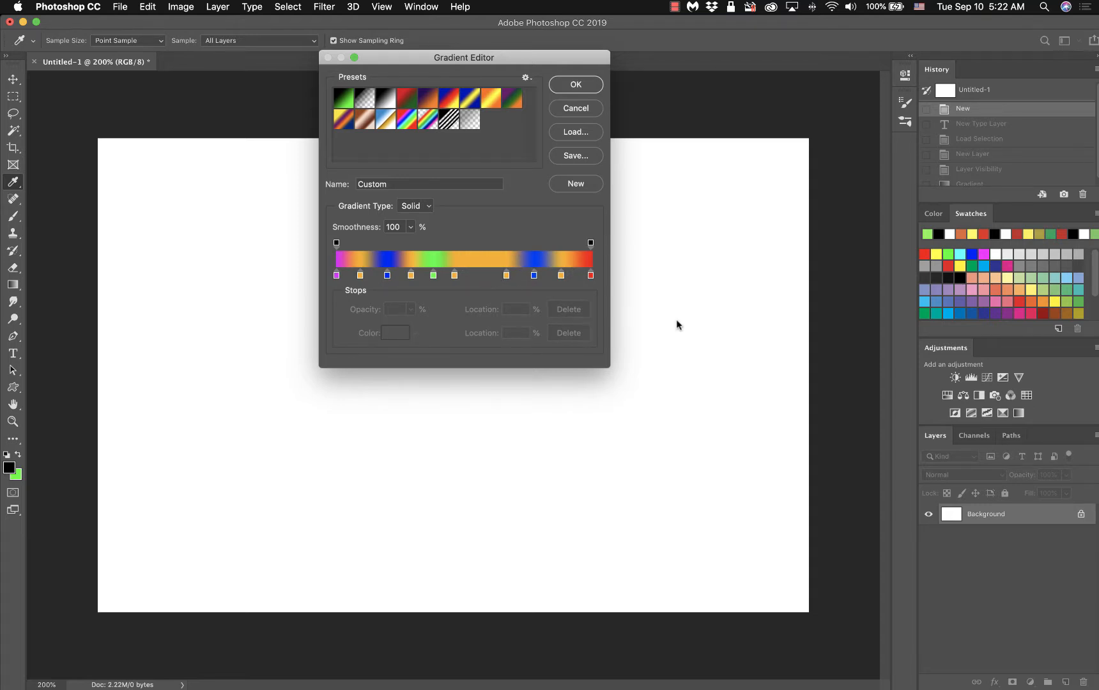
pyautogui.moveTo(454, 276); pyautogui.dragTo(304, 364)
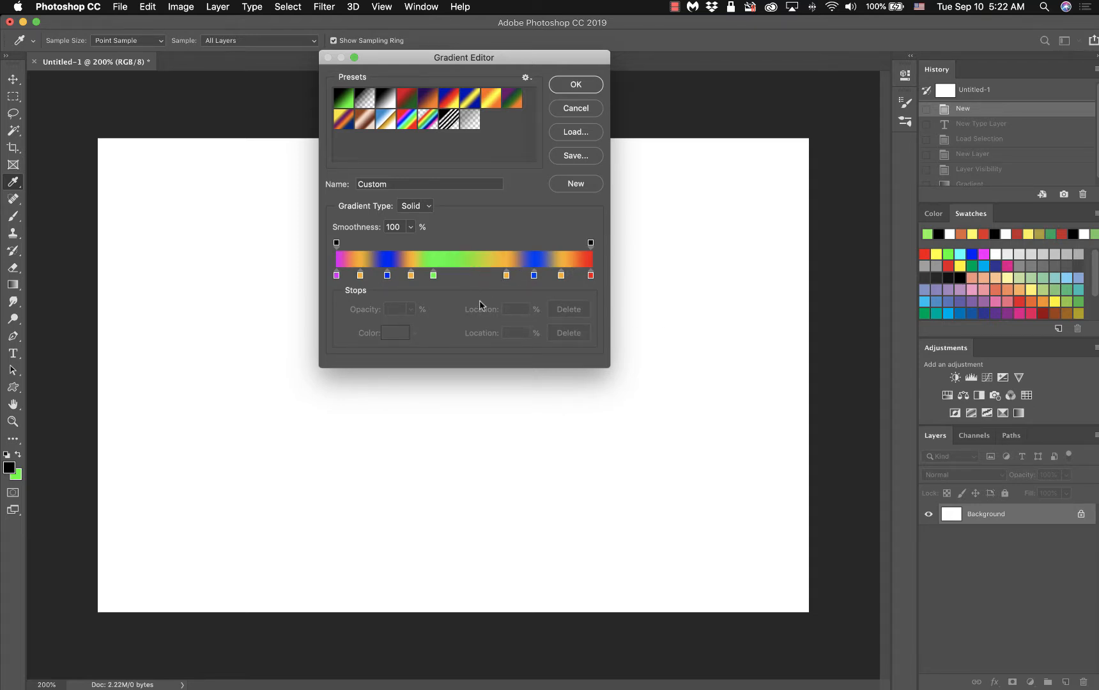
pyautogui.moveTo(411, 277); pyautogui.dragTo(307, 316)
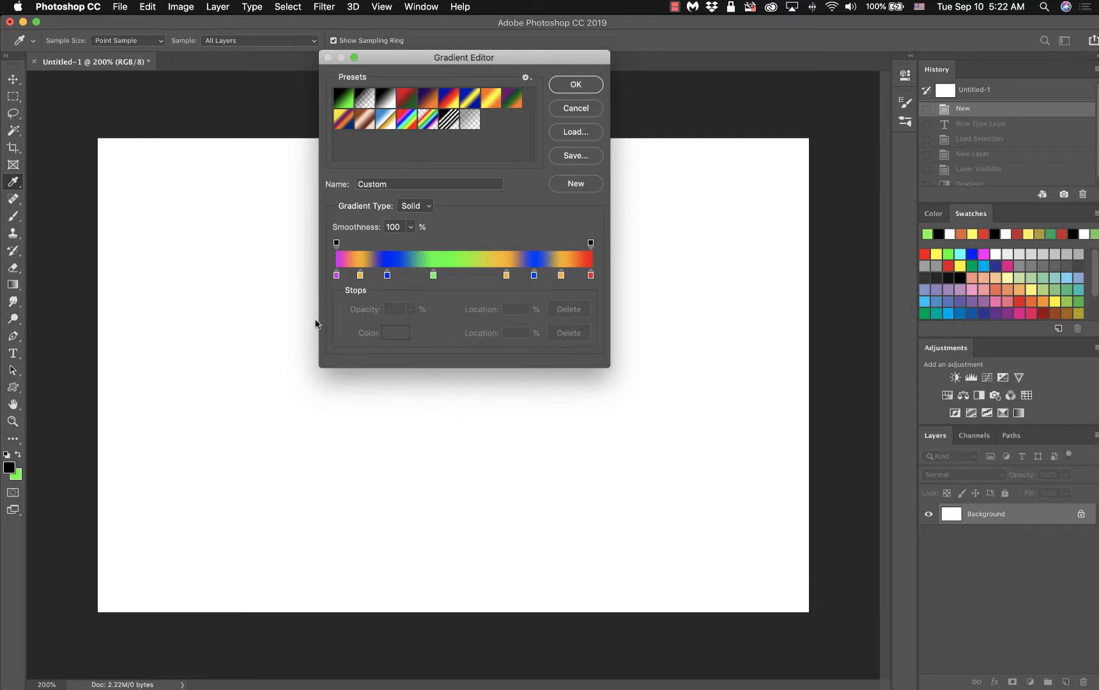
pyautogui.moveTo(387, 275); pyautogui.dragTo(294, 321)
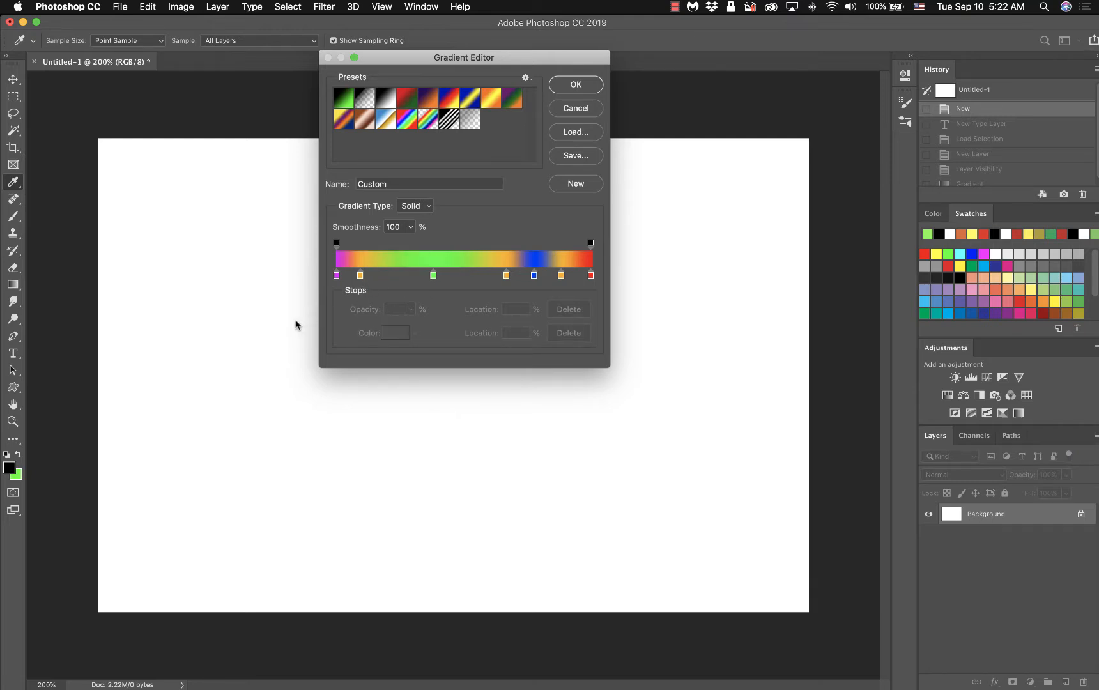
pyautogui.moveTo(359, 275); pyautogui.dragTo(453, 276)
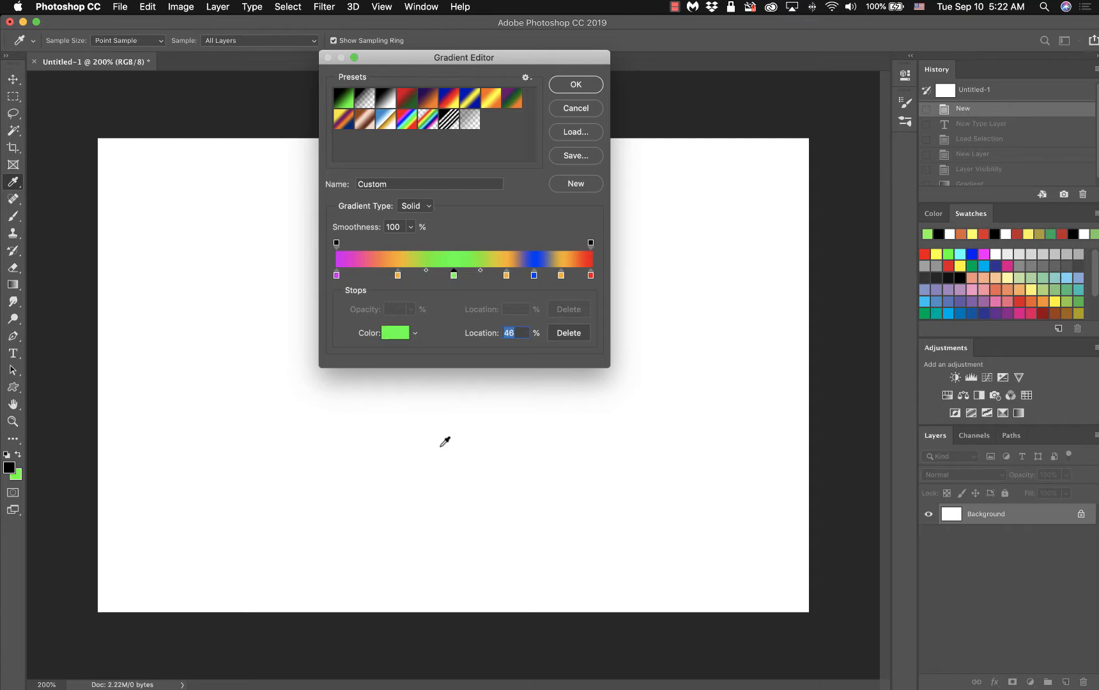
pyautogui.click(397, 275)
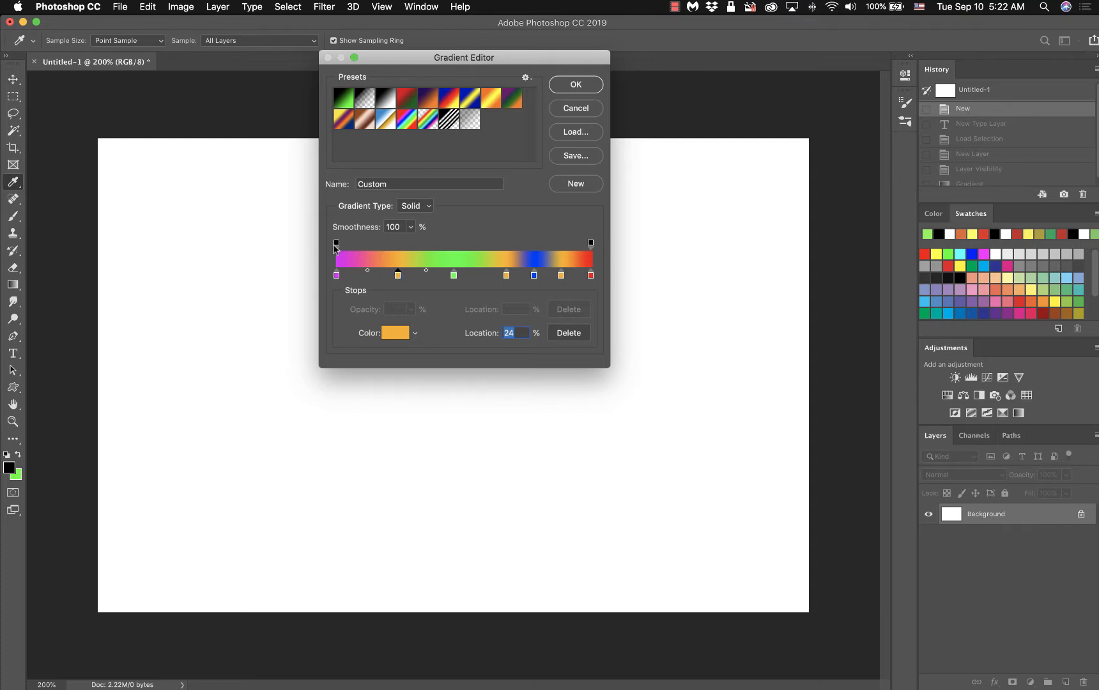
# Try shifting the end opacity stop inward and adding extra opacity stops above the gradient bar, and remove the added stops
pyautogui.moveTo(336, 243)
pyautogui.mouseDown()
pyautogui.moveTo(443, 242)
pyautogui.moveTo(327, 253)
pyautogui.mouseUp()
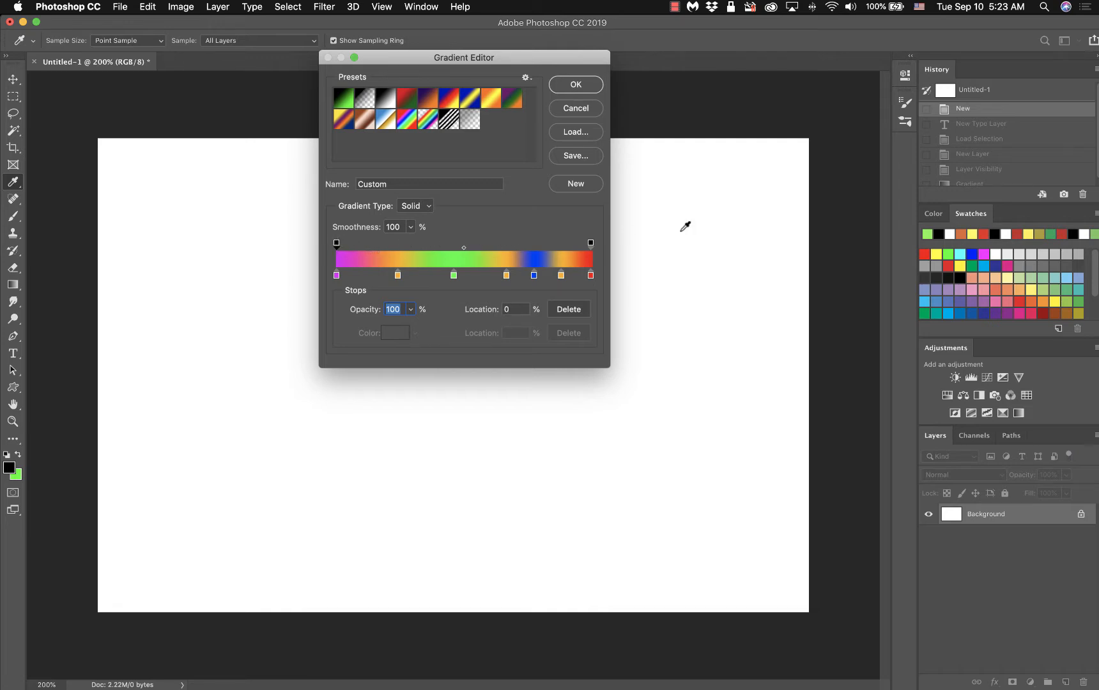
pyautogui.moveTo(591, 244); pyautogui.dragTo(585, 244)
pyautogui.click(558, 248)
pyautogui.click(511, 248)
pyautogui.click(473, 246)
pyautogui.moveTo(473, 244); pyautogui.dragTo(656, 274)
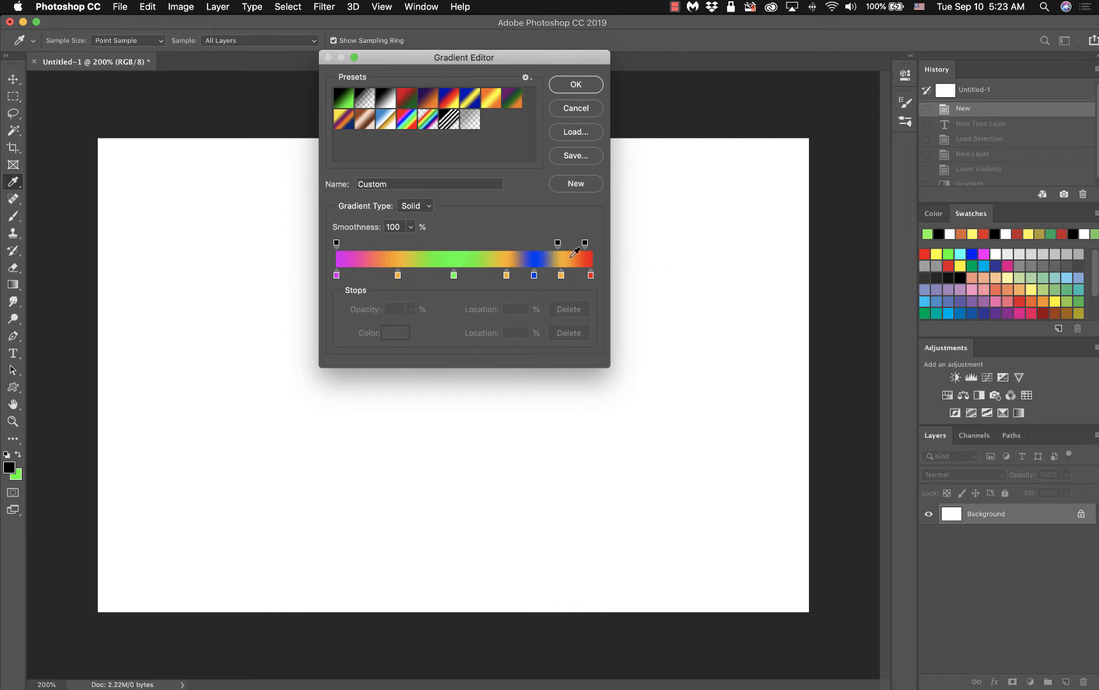
pyautogui.moveTo(557, 245); pyautogui.dragTo(704, 265)
# Set the end opacity stop's location to 100% and its opacity to 50%, and accept the gradient
pyautogui.moveTo(584, 243); pyautogui.dragTo(593, 243)
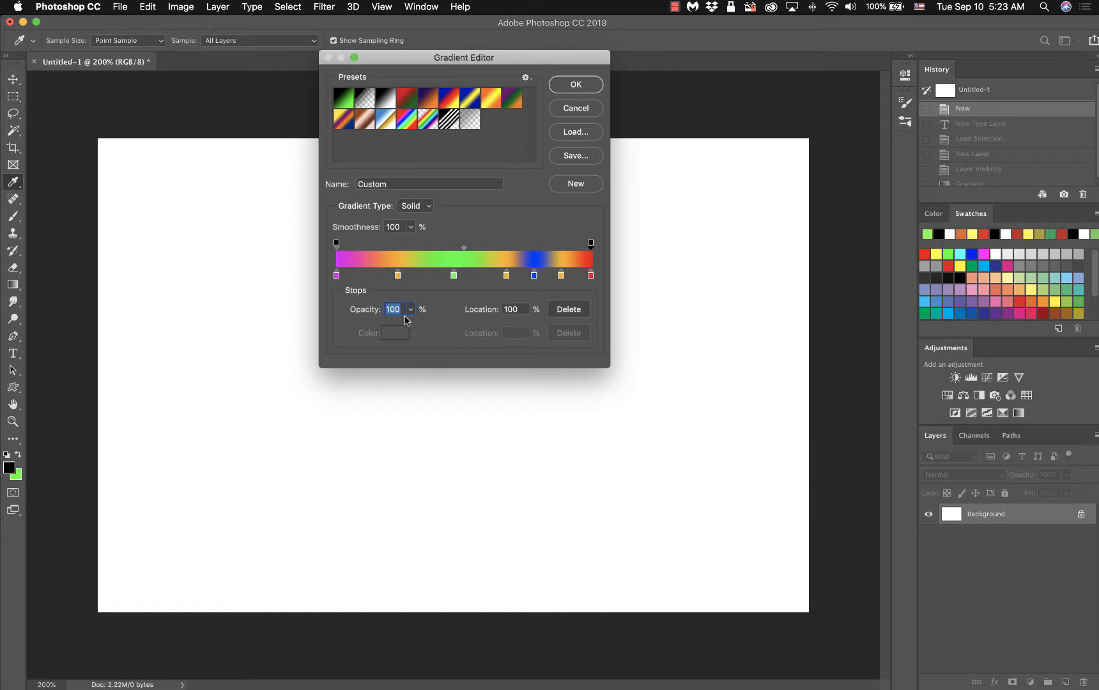
pyautogui.write('50')
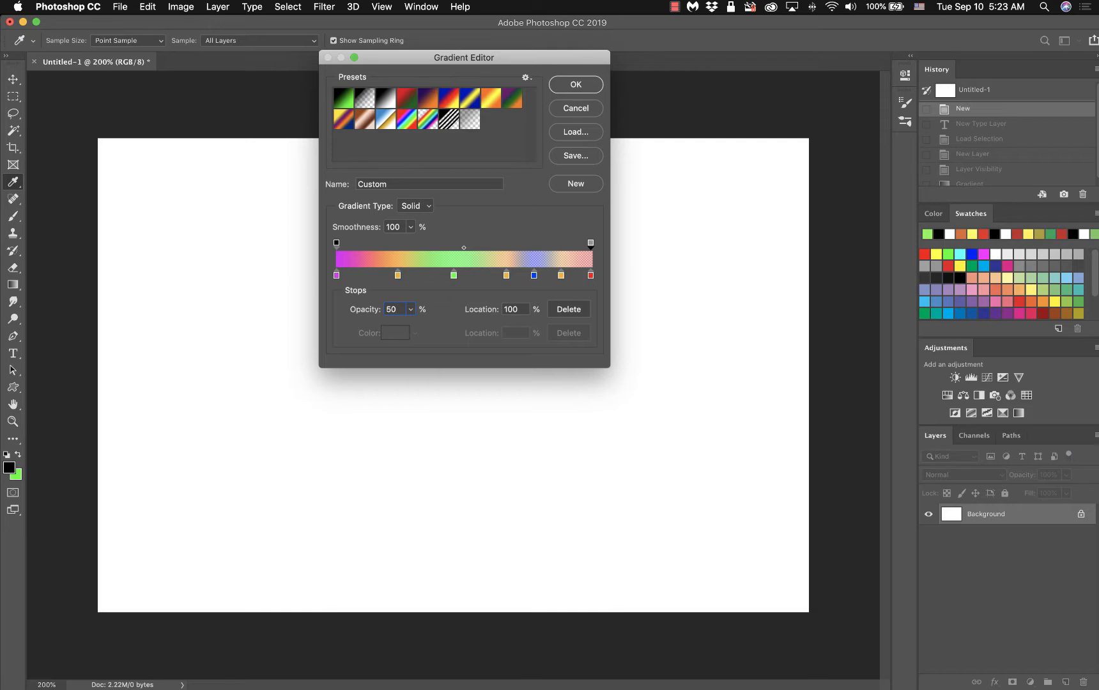
pyautogui.press('Return')
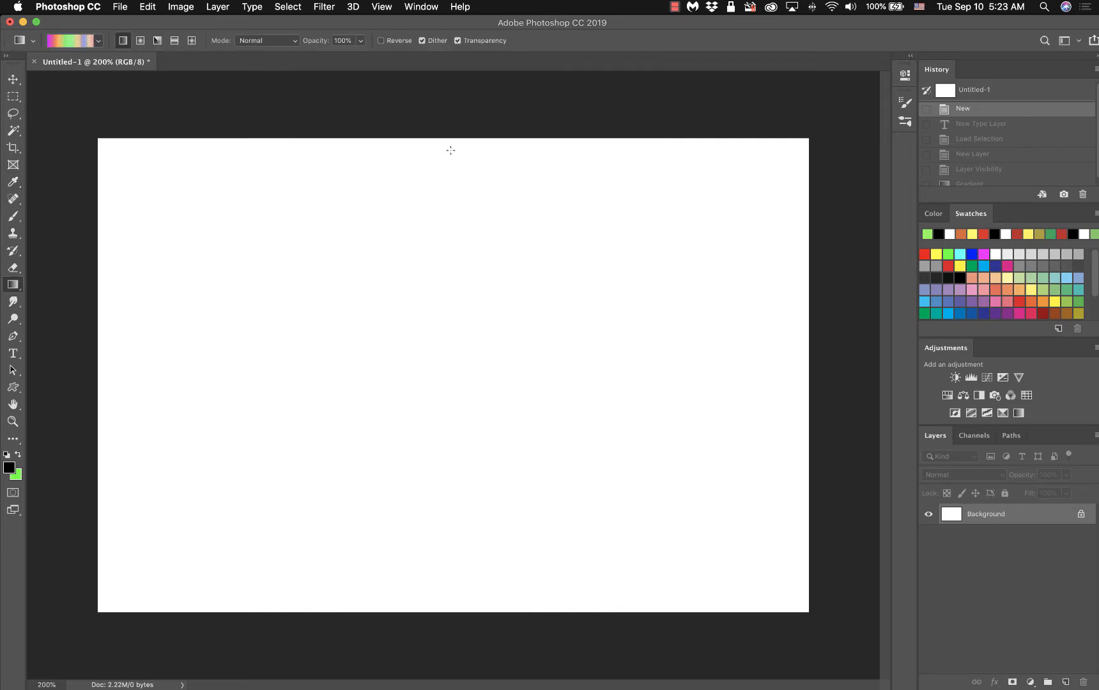
# Draw the custom gradient from top to bottom across the canvas, and revert to the blank document in the history
pyautogui.moveTo(450, 138); pyautogui.dragTo(452, 610)
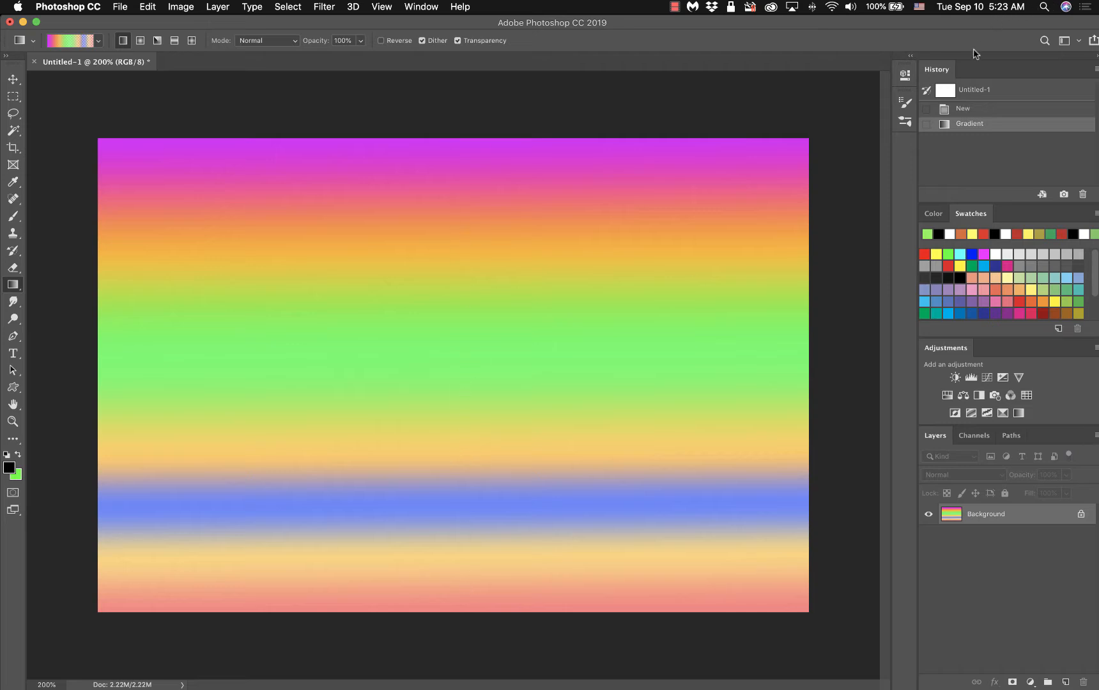
pyautogui.click(973, 110)
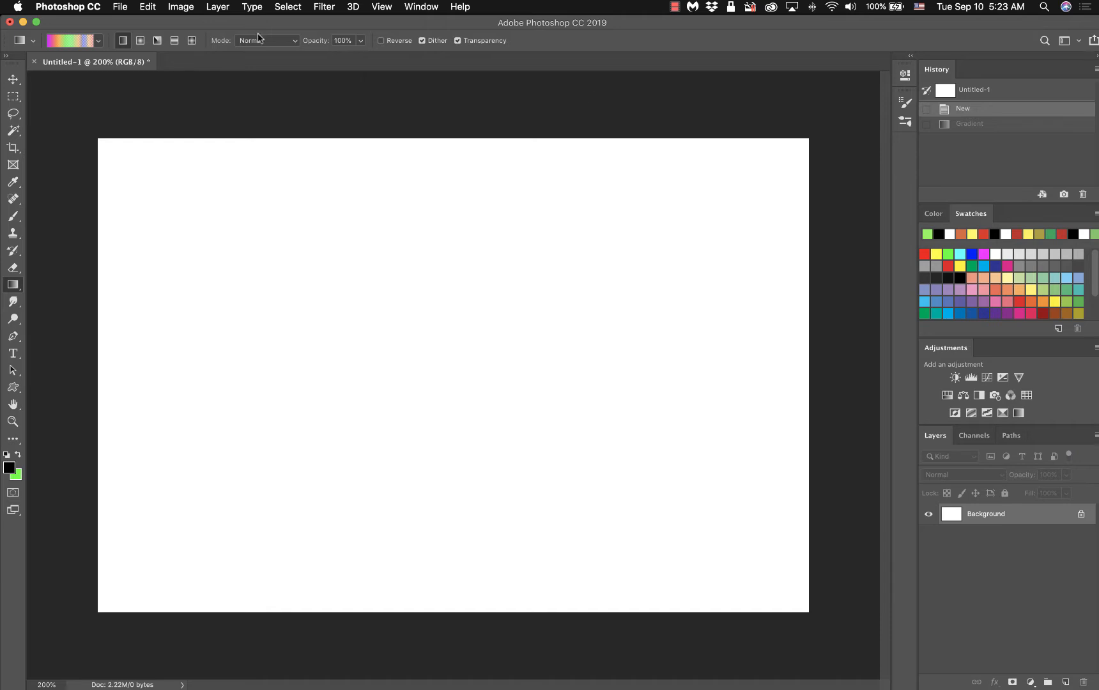
# Reopen the gradient for editing, set the opacity of the stop at its end to 0%, and accept it
pyautogui.click(66, 43)
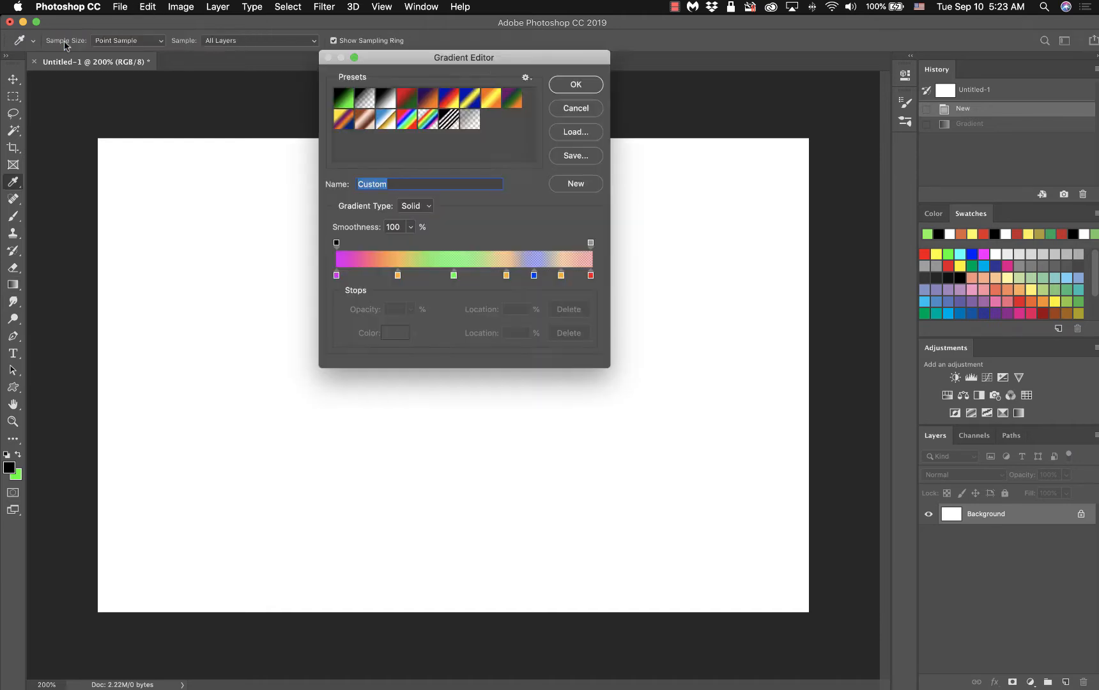
pyautogui.click(591, 244)
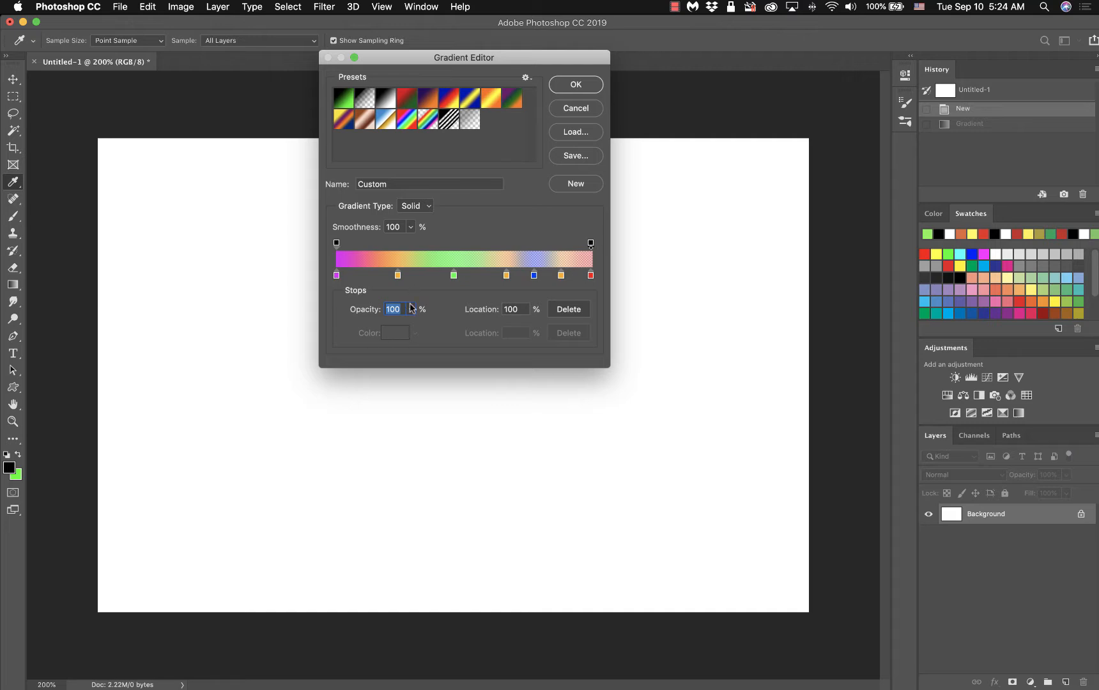
pyautogui.write('0')
pyautogui.press('Return')
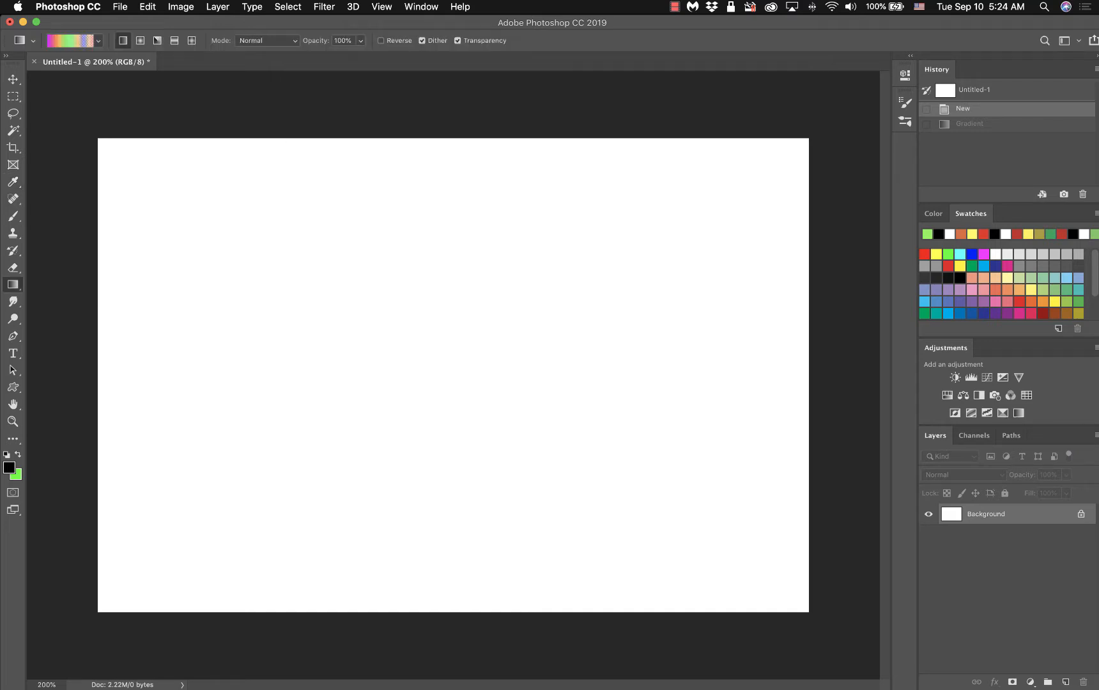
# Draw the edited gradient vertically and horizontally across the canvas, reverting to the blank document after each one
pyautogui.moveTo(444, 133); pyautogui.dragTo(449, 616)
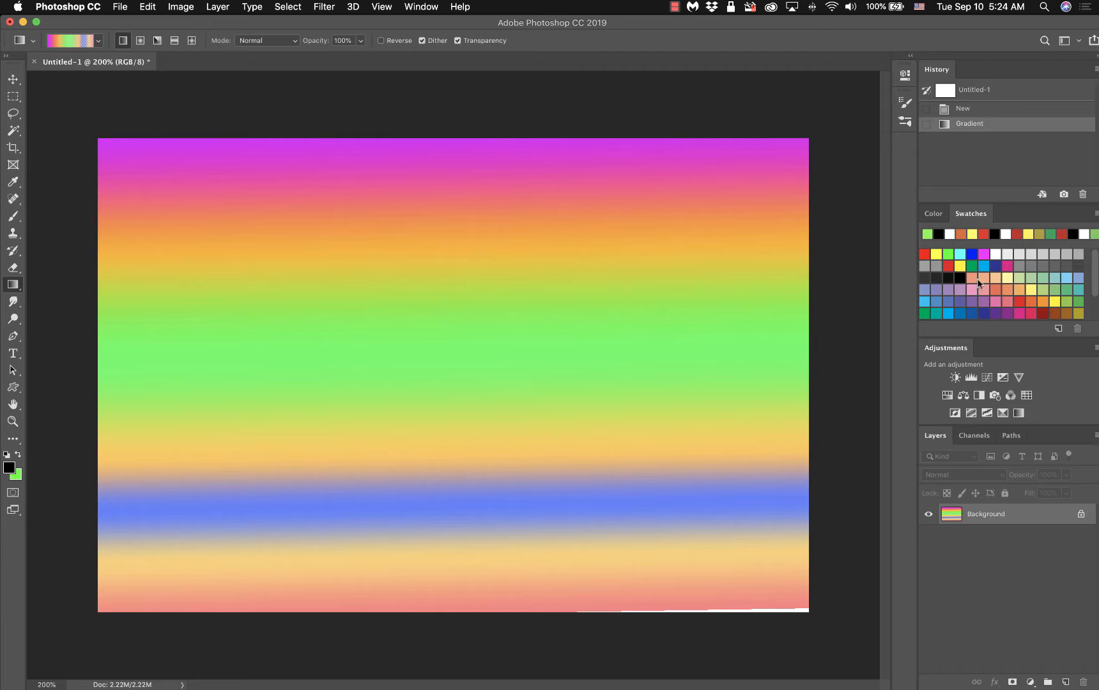
pyautogui.click(1009, 110)
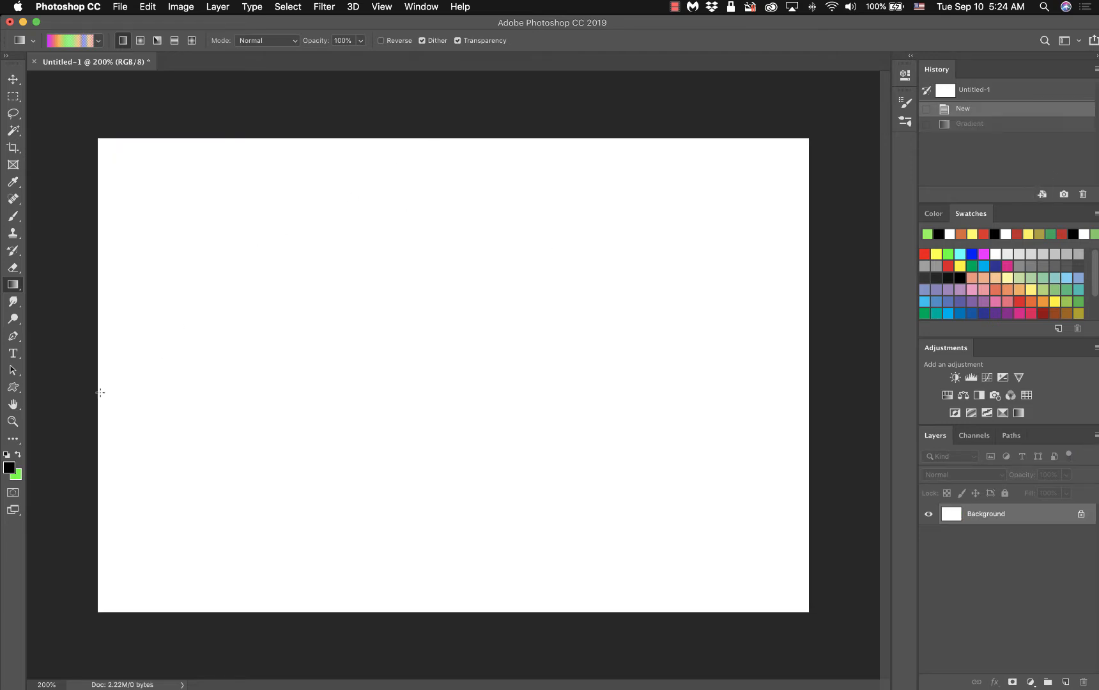
pyautogui.moveTo(100, 392); pyautogui.dragTo(810, 387)
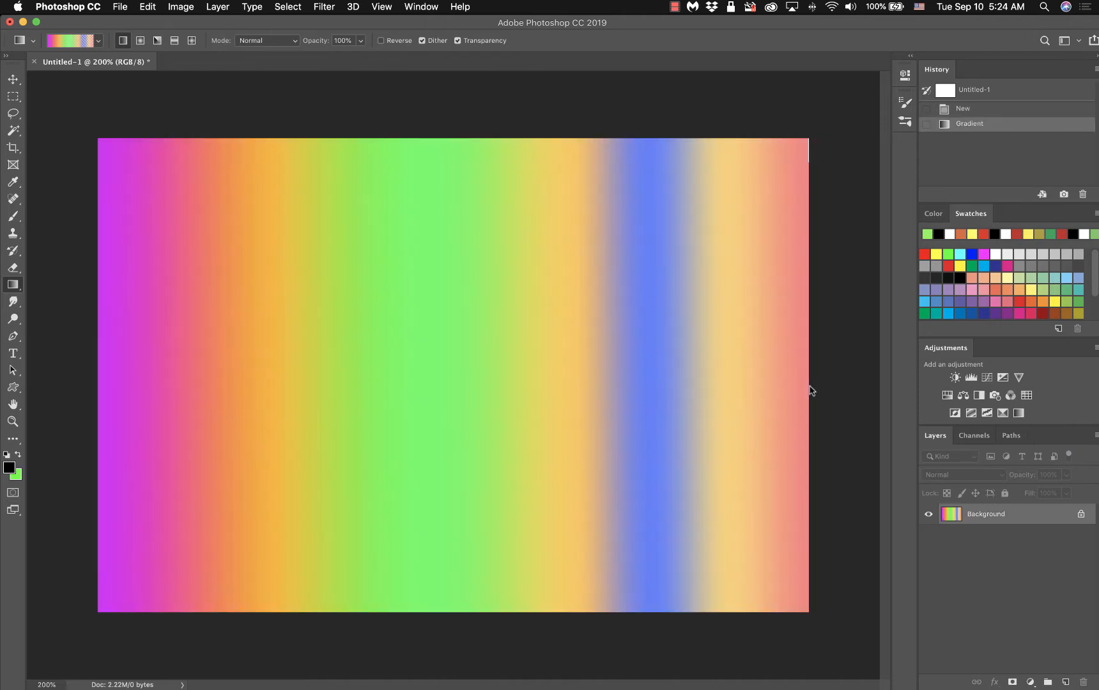
pyautogui.click(989, 90)
# Reopen the gradient for editing, move the 0% opacity stop to location 100%, and accept the gradient
pyautogui.click(71, 41)
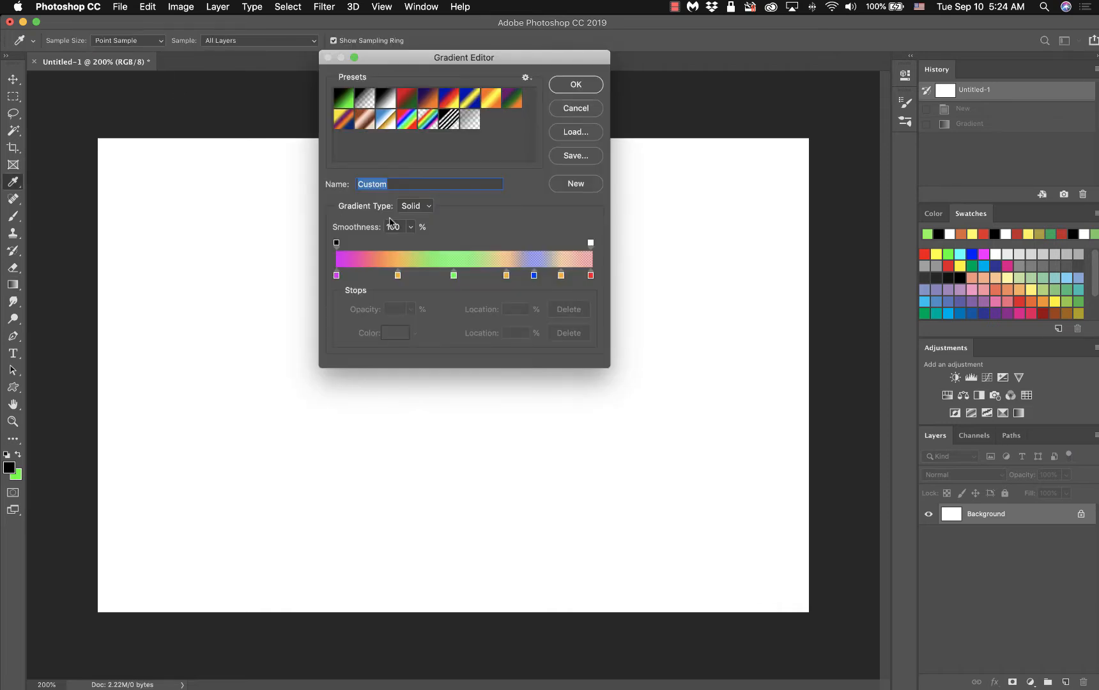
pyautogui.click(589, 243)
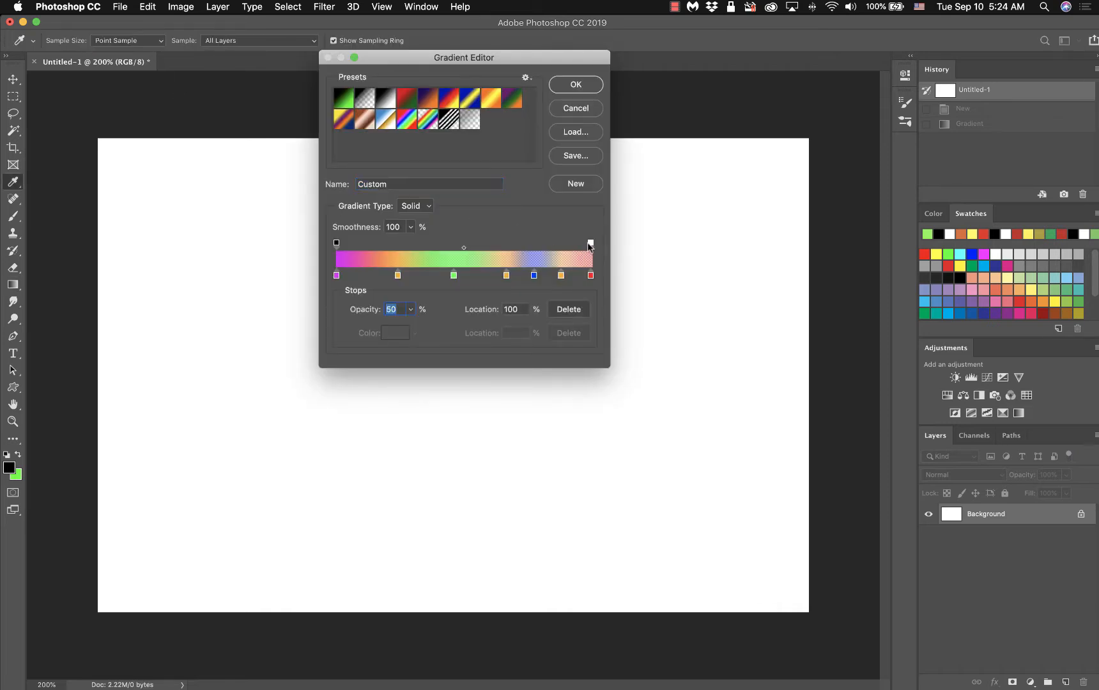
pyautogui.click(589, 245)
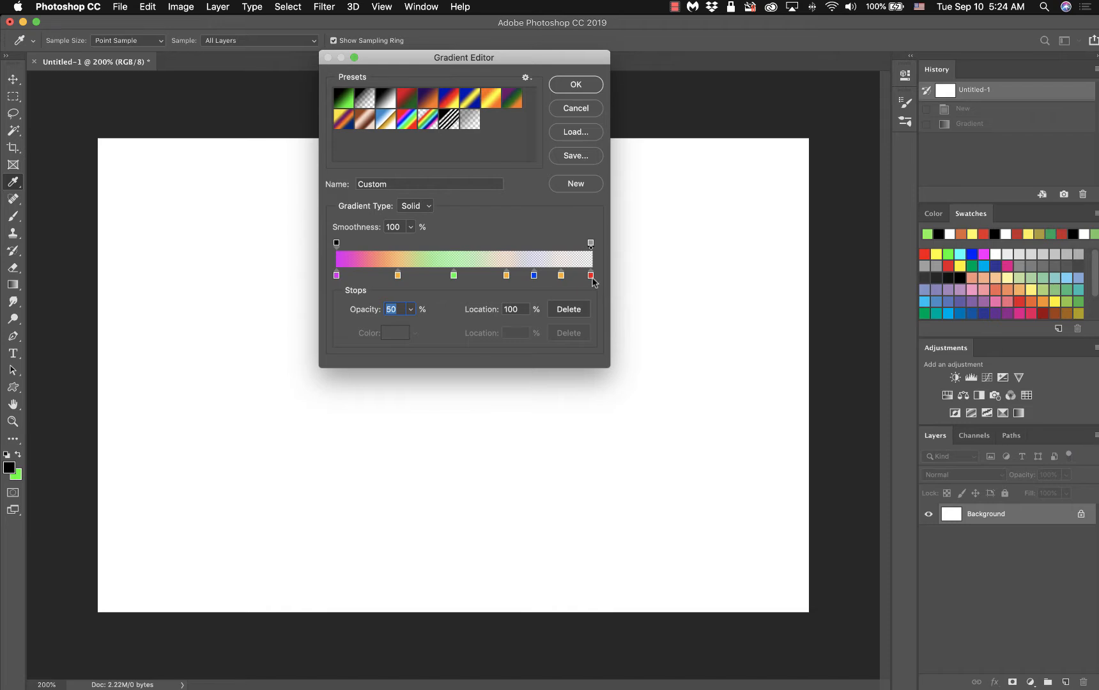
pyautogui.click(591, 277)
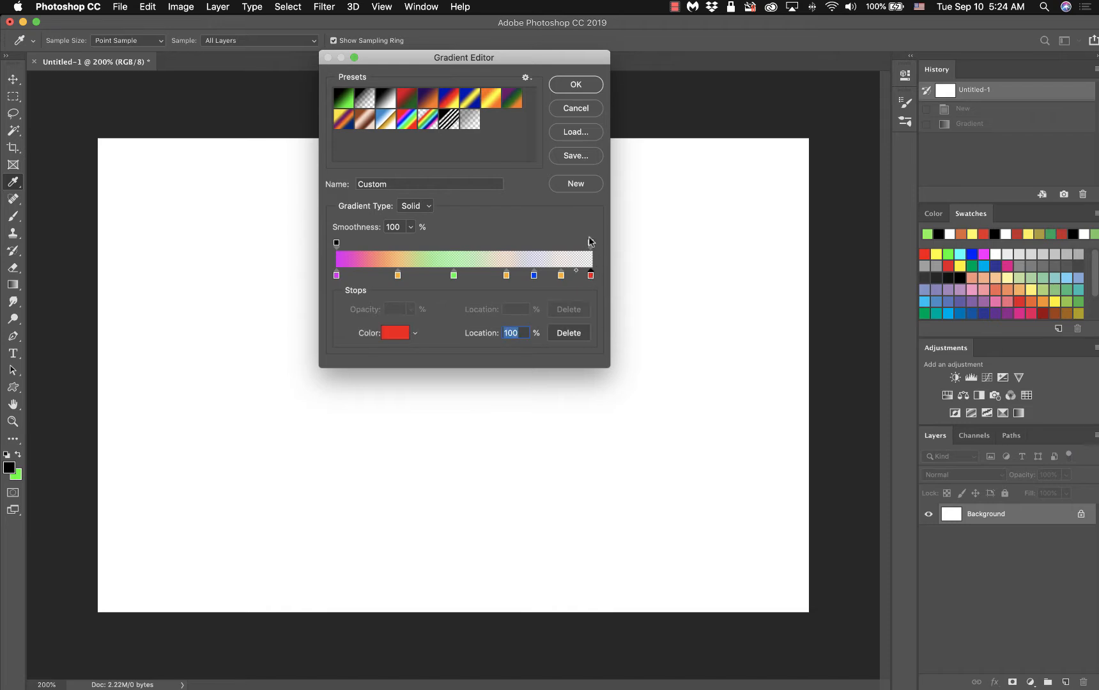
pyautogui.click(589, 243)
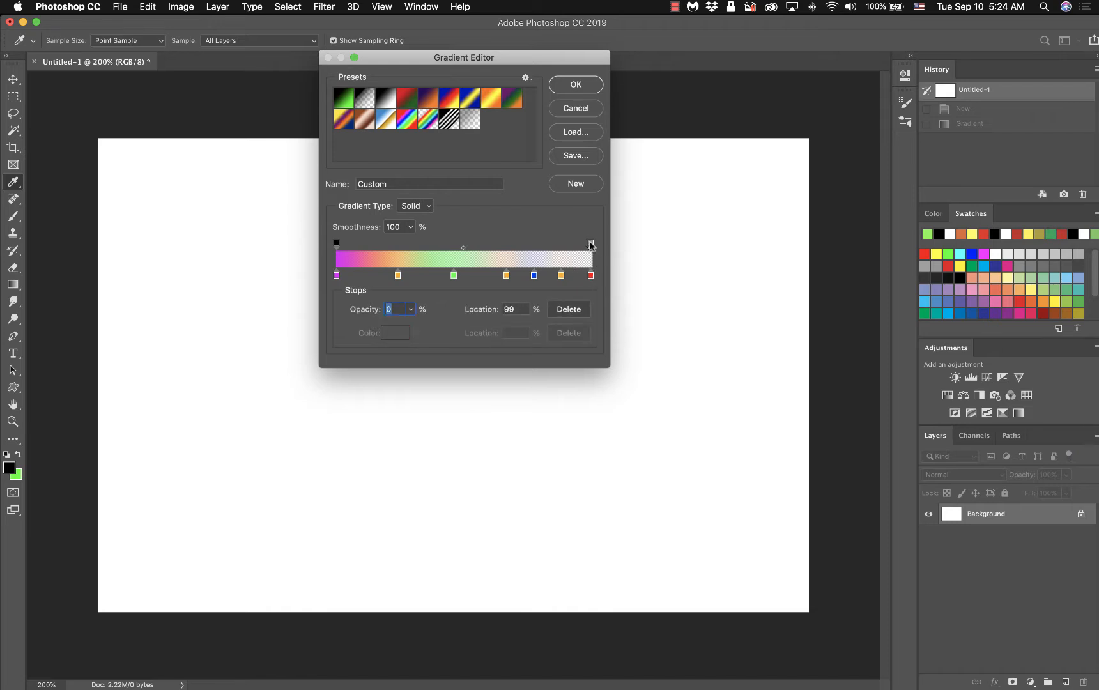
pyautogui.moveTo(589, 245); pyautogui.dragTo(599, 245)
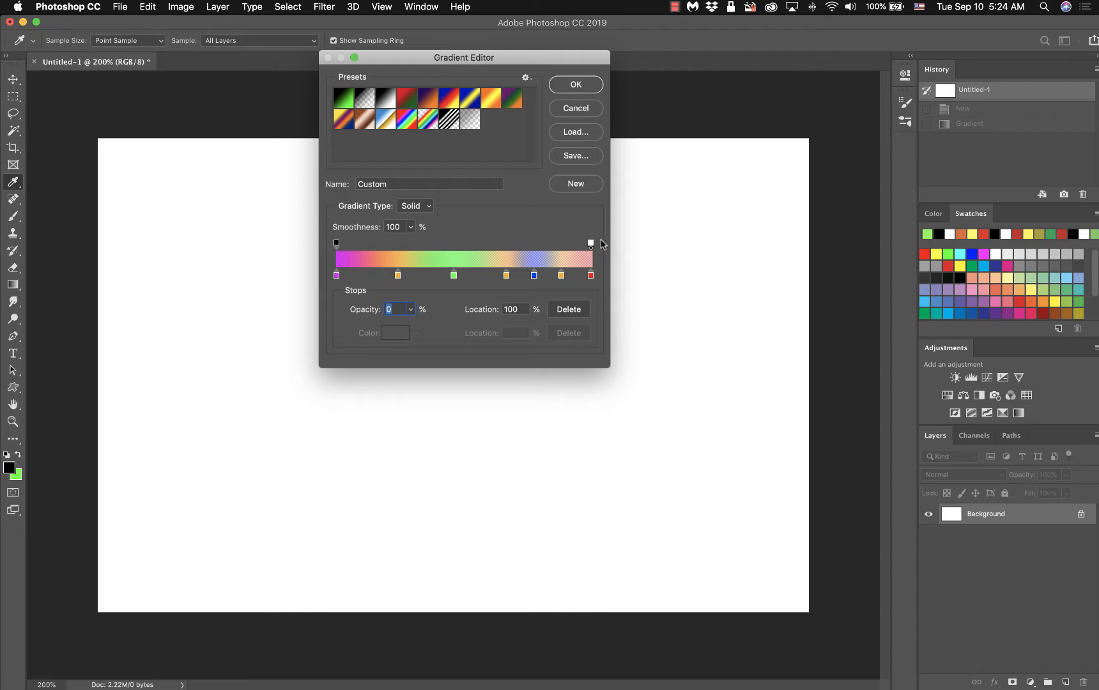
pyautogui.click(577, 86)
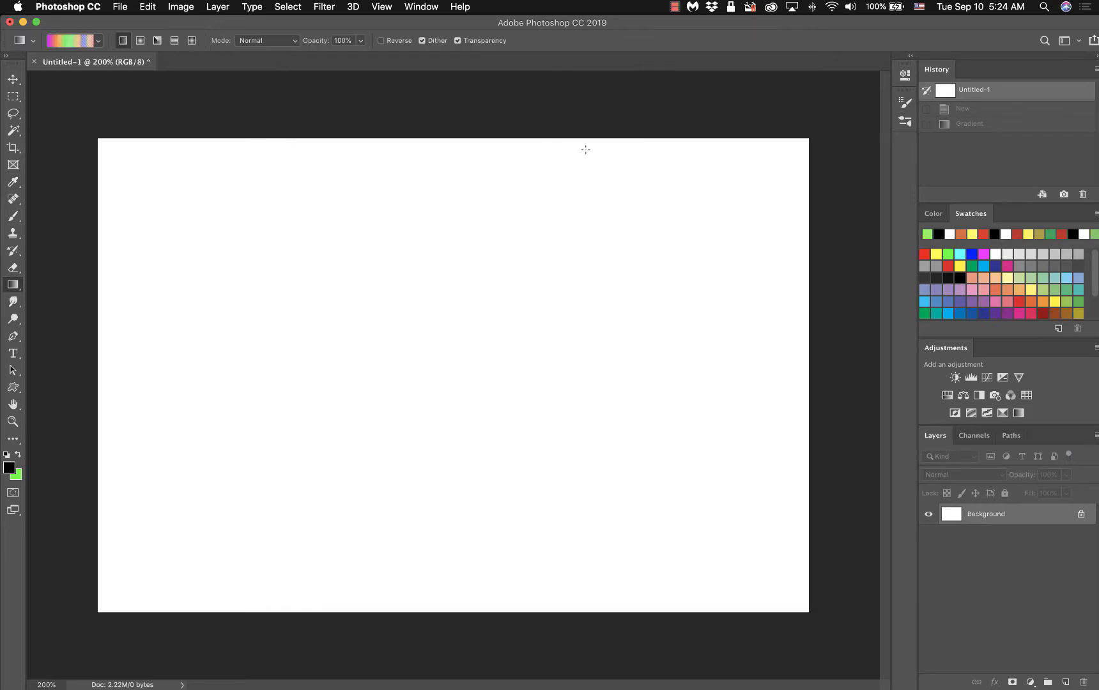
# Draw the gradient from top to bottom across the blank canvas, and draw it again from left to right over the result
pyautogui.moveTo(455, 147); pyautogui.dragTo(452, 611)
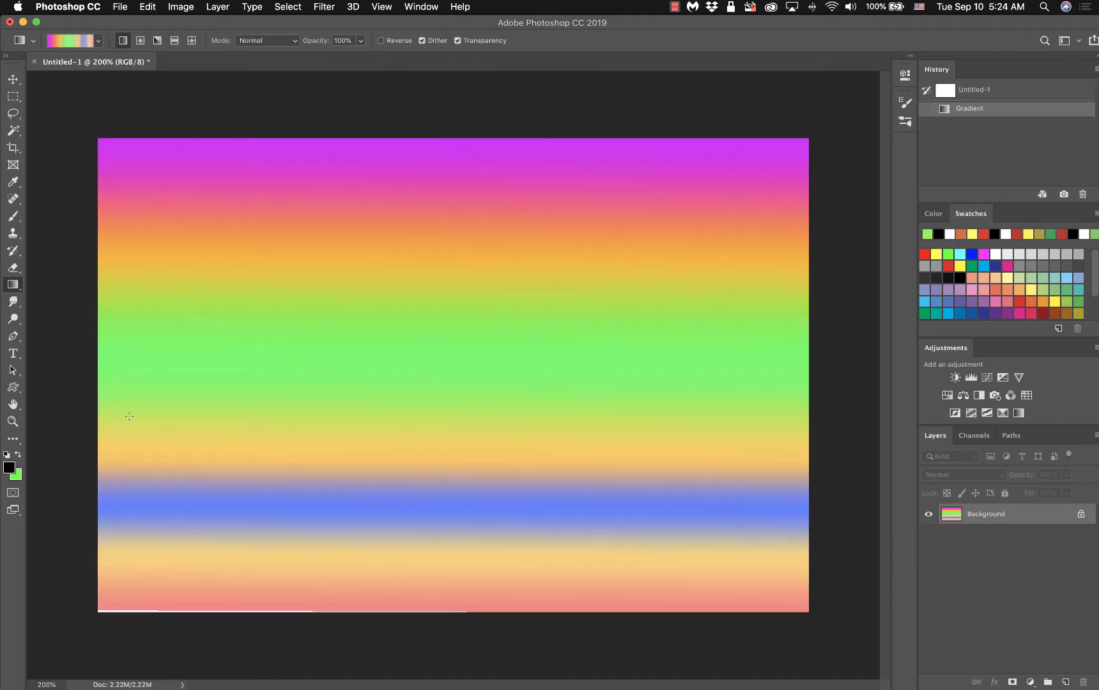
pyautogui.moveTo(97, 376); pyautogui.dragTo(811, 372)
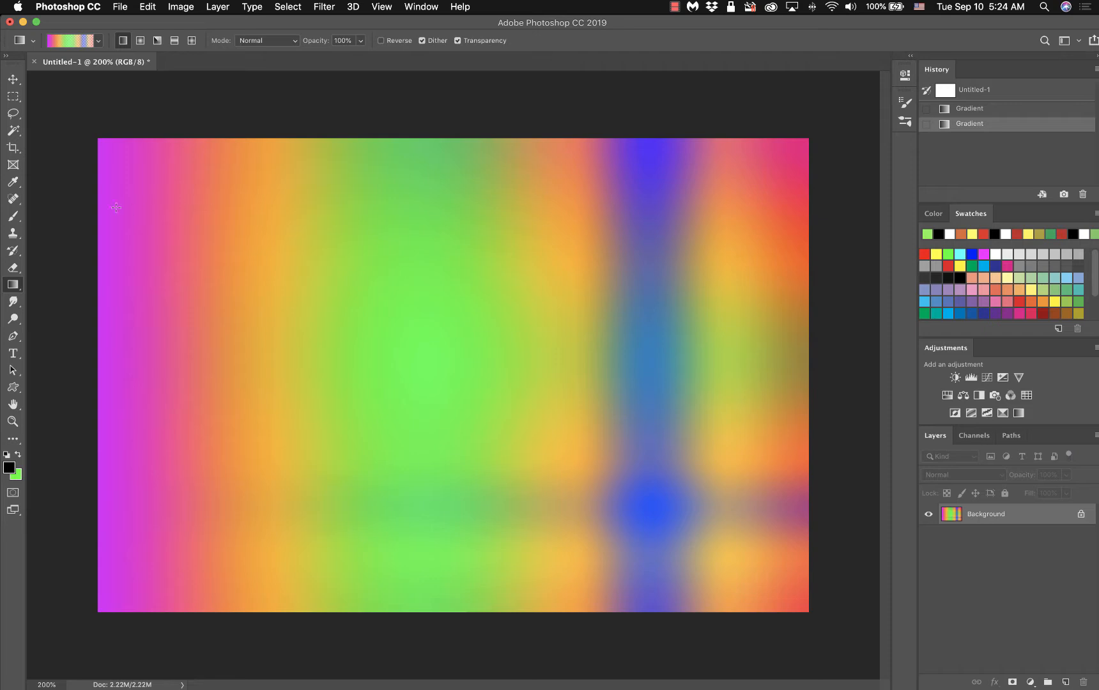
# Reopen the gradient for editing, try 50% opacity on the stop at its end, set that stop back to 0%, and accept
pyautogui.click(100, 44)
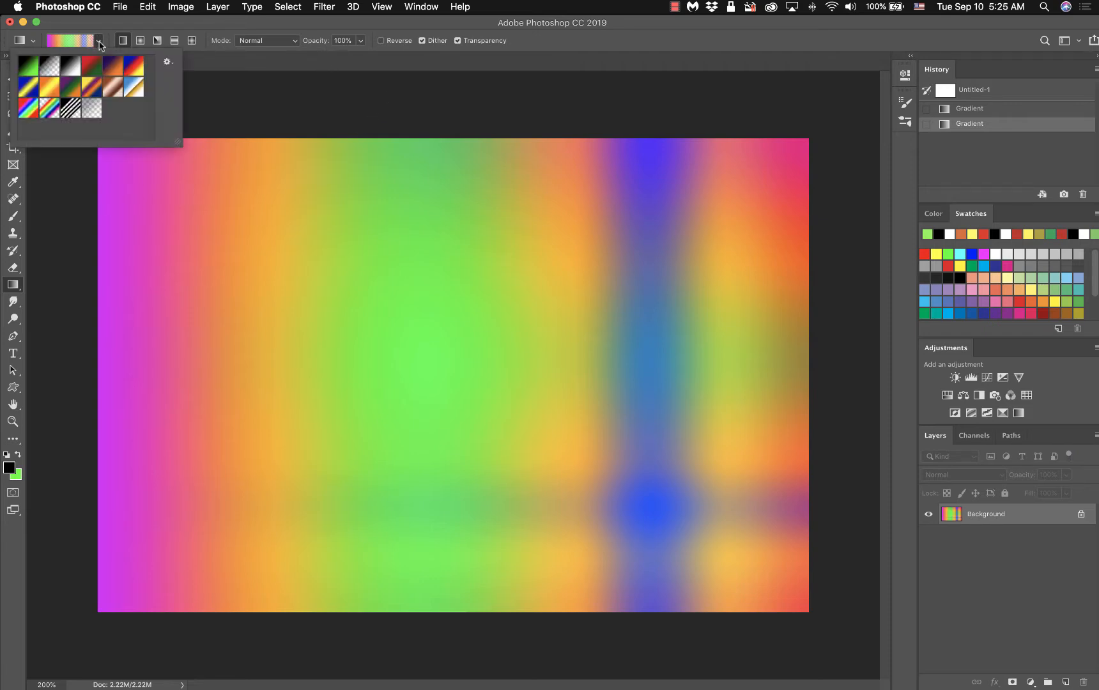
pyautogui.click(101, 46)
pyautogui.click(75, 46)
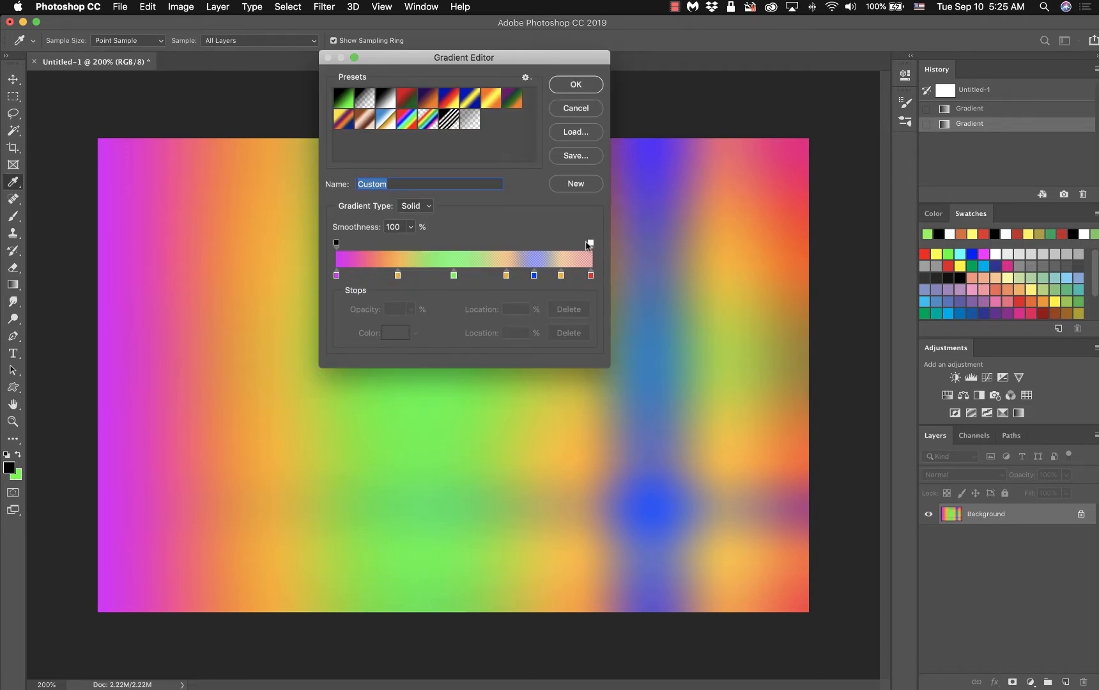
pyautogui.click(590, 243)
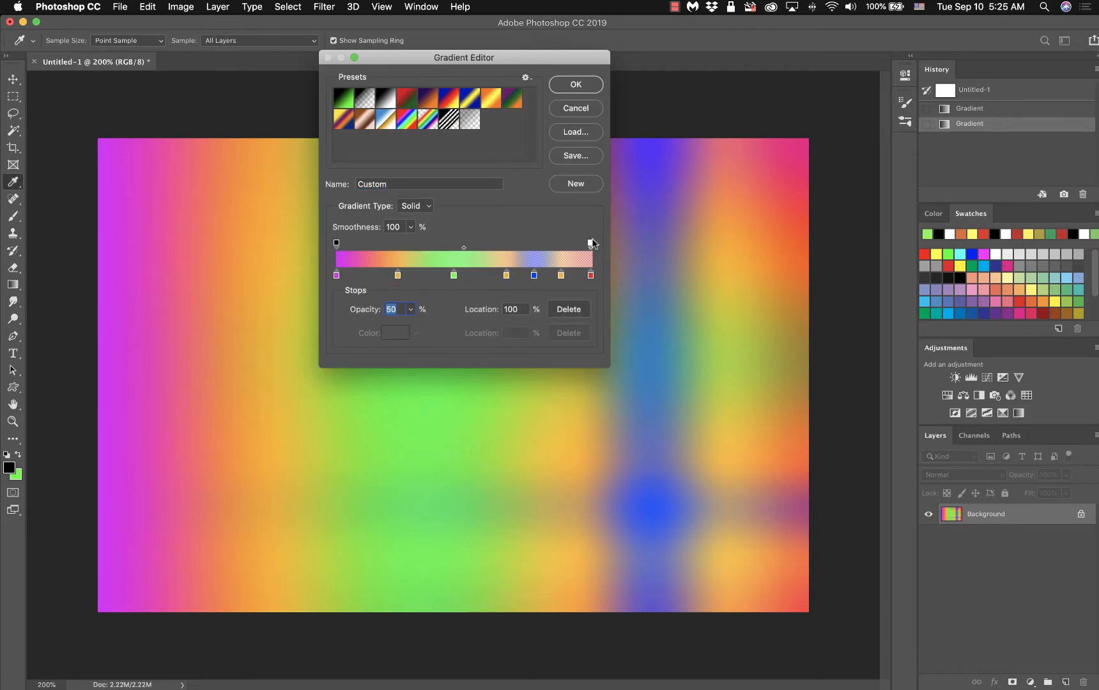
pyautogui.write('500')
pyautogui.write('50')
pyautogui.click(589, 243)
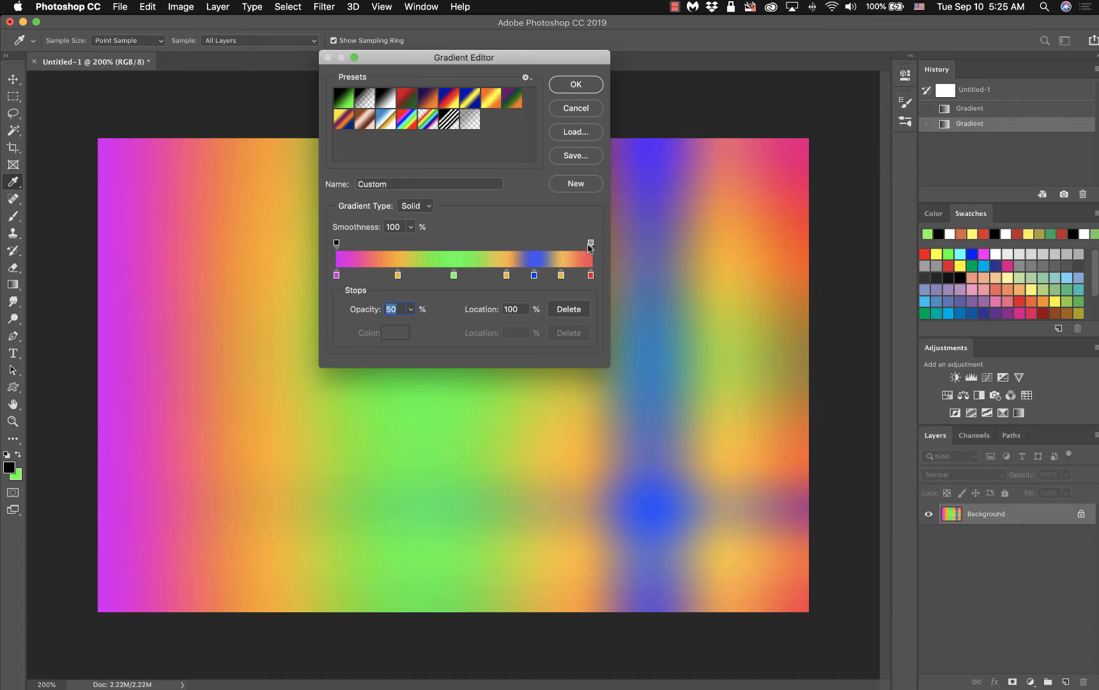
pyautogui.click(591, 244)
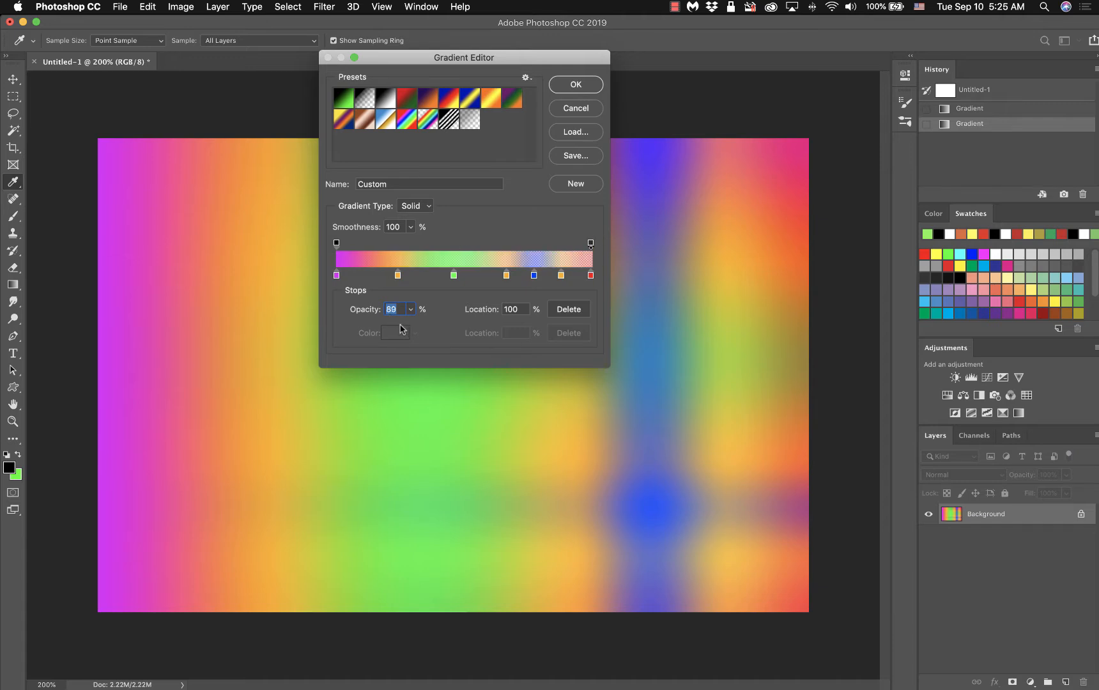
pyautogui.write('0')
pyautogui.click(576, 84)
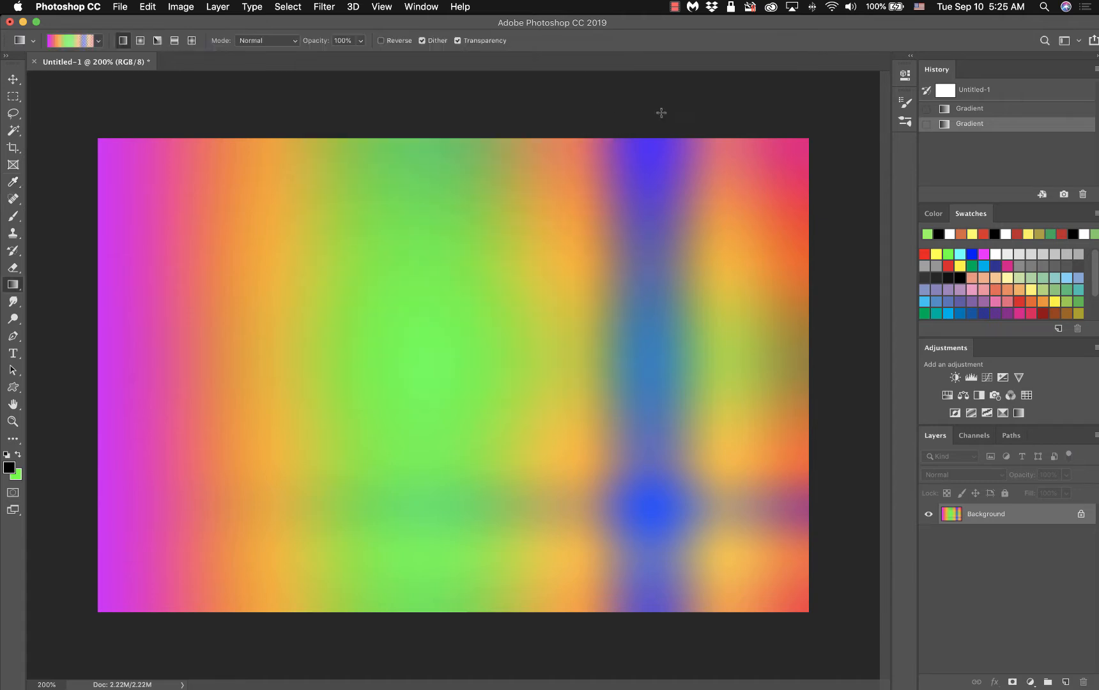
# Revert to the blank document, fill the canvas with green and over it with black, and draw the gradient from left to right
pyautogui.click(1035, 110)
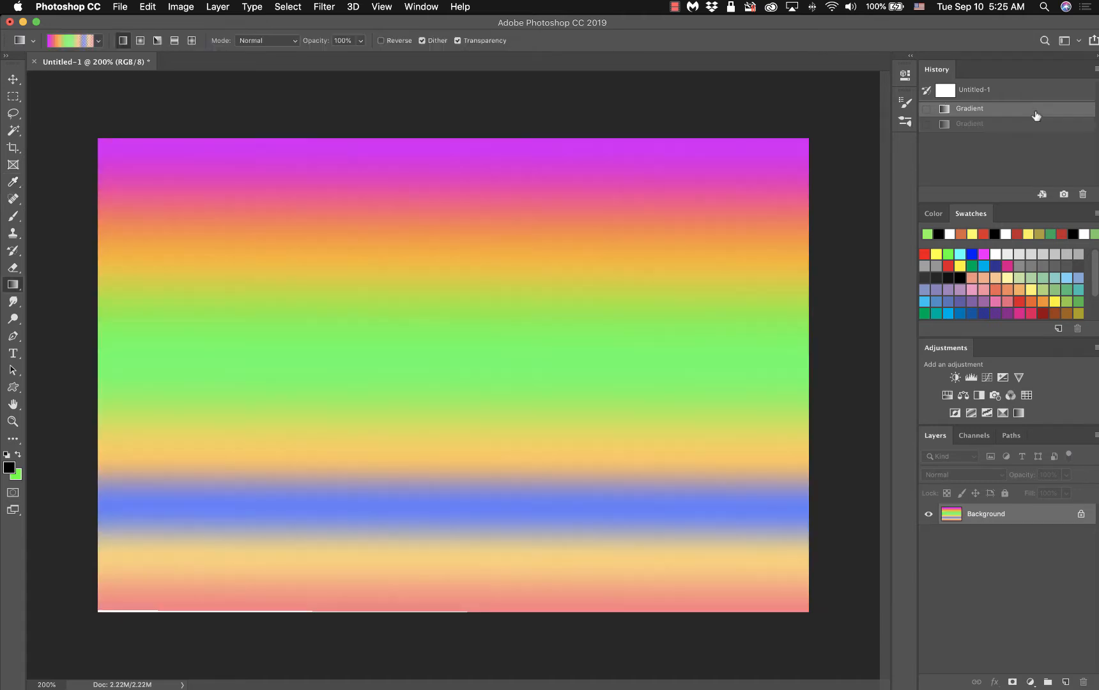
pyautogui.click(993, 90)
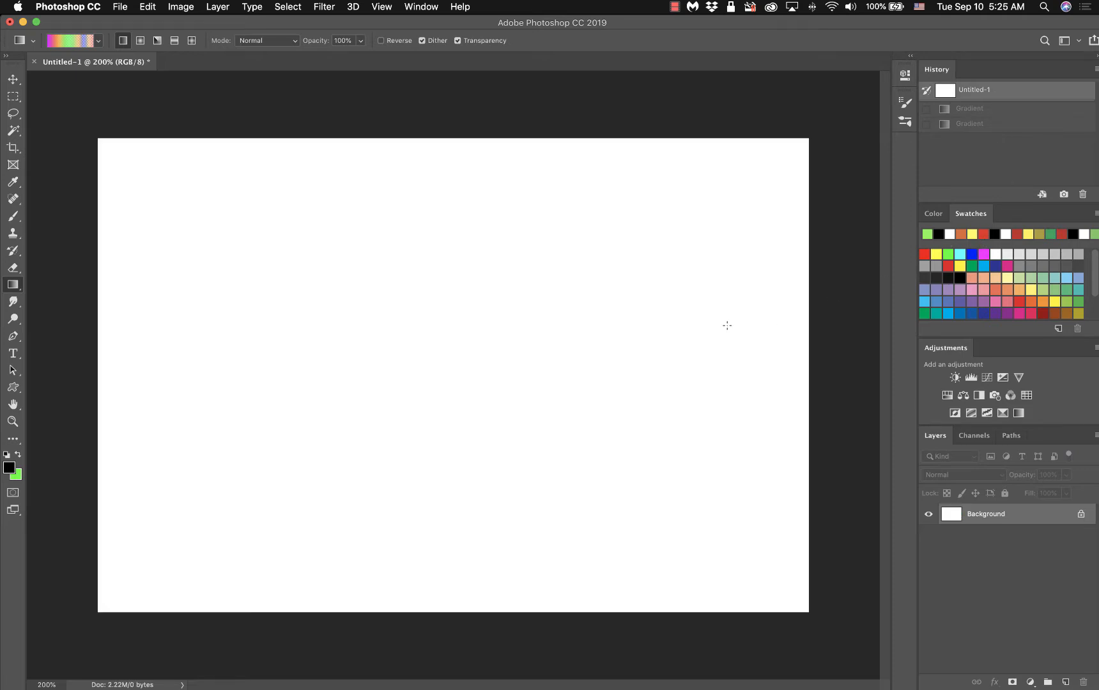
pyautogui.press('super+BackSpace')
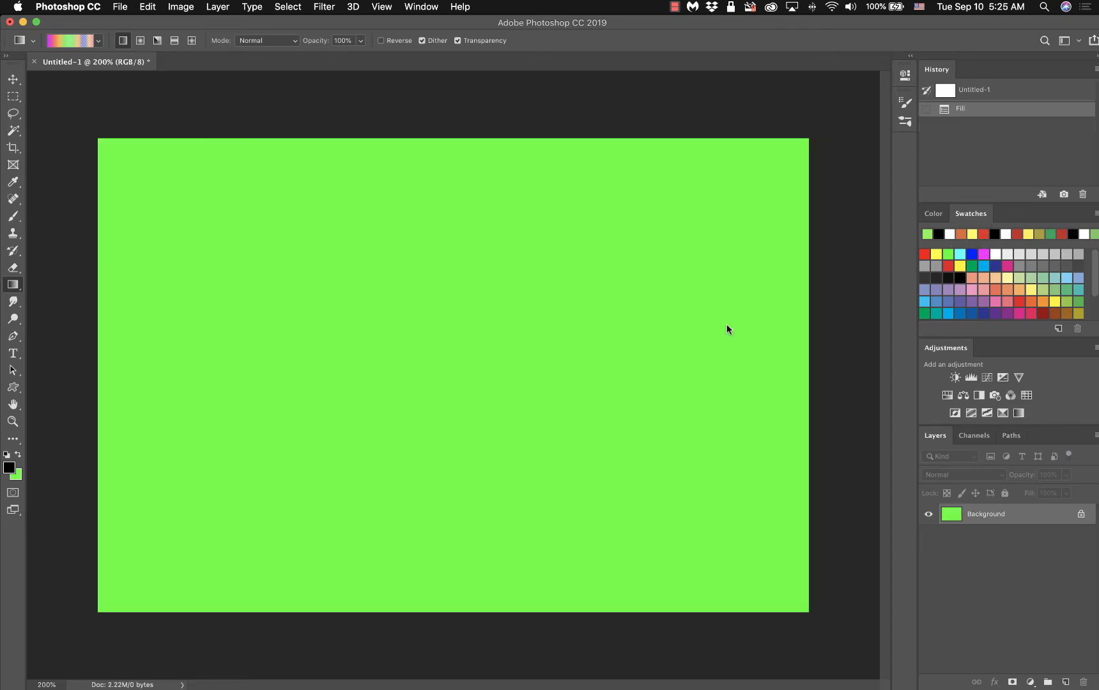
pyautogui.hotkey('alt', 'BackSpace')
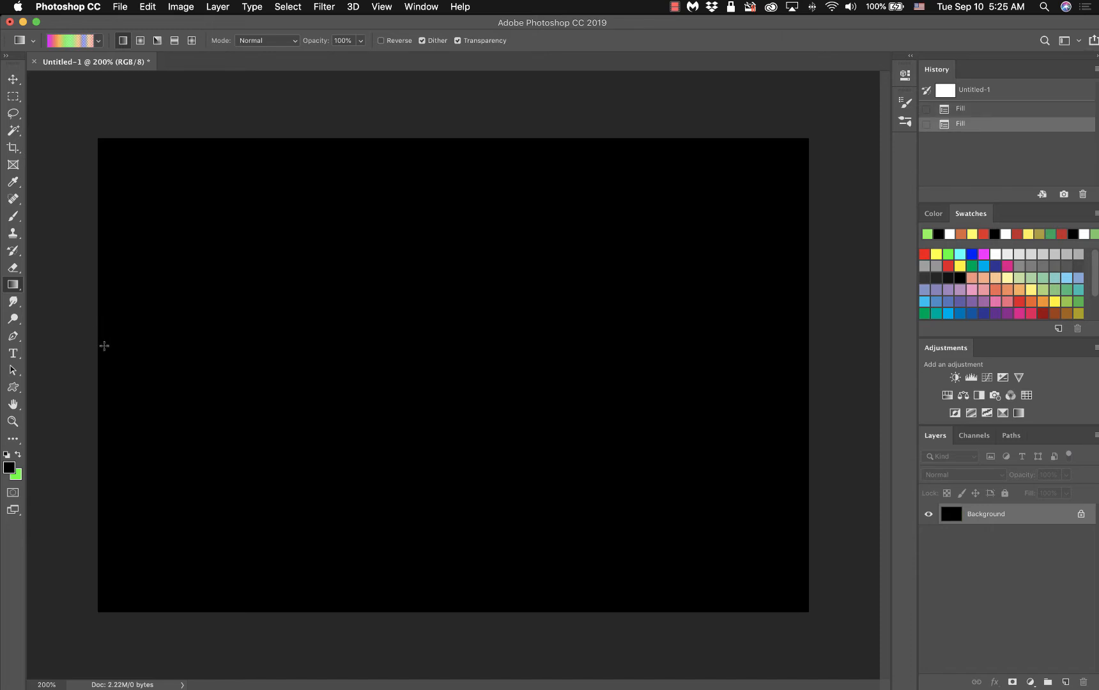
pyautogui.moveTo(104, 345); pyautogui.dragTo(805, 344)
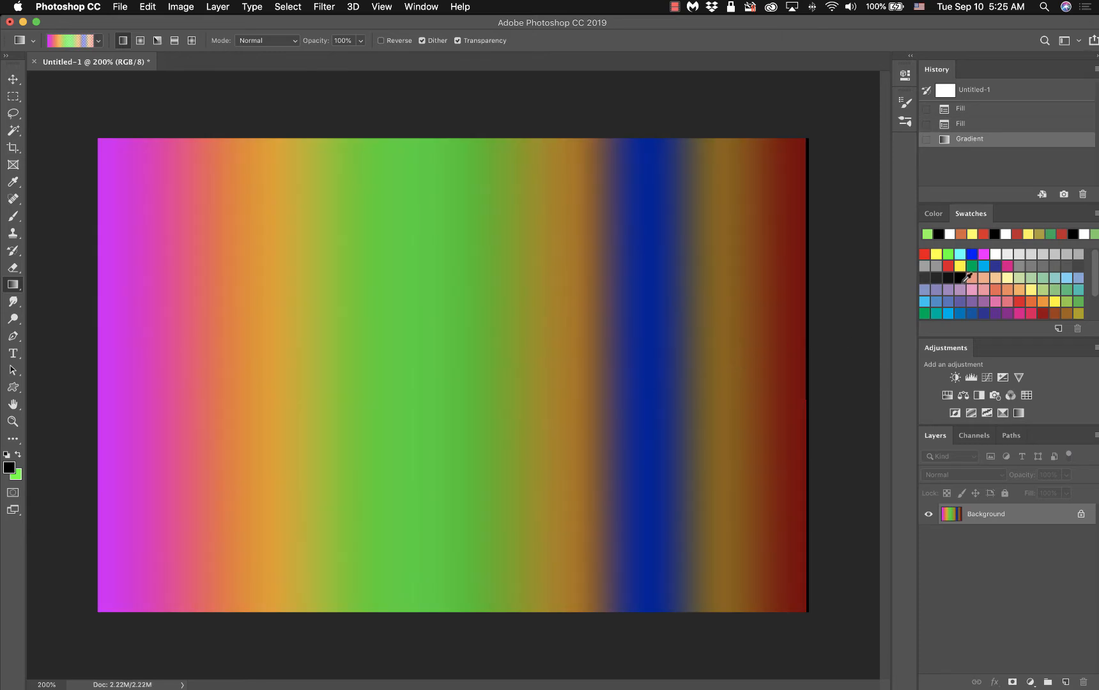
# Draw the gradient from top to bottom on the blank white document and again on a black fill, reverting the history before each one
pyautogui.click(969, 94)
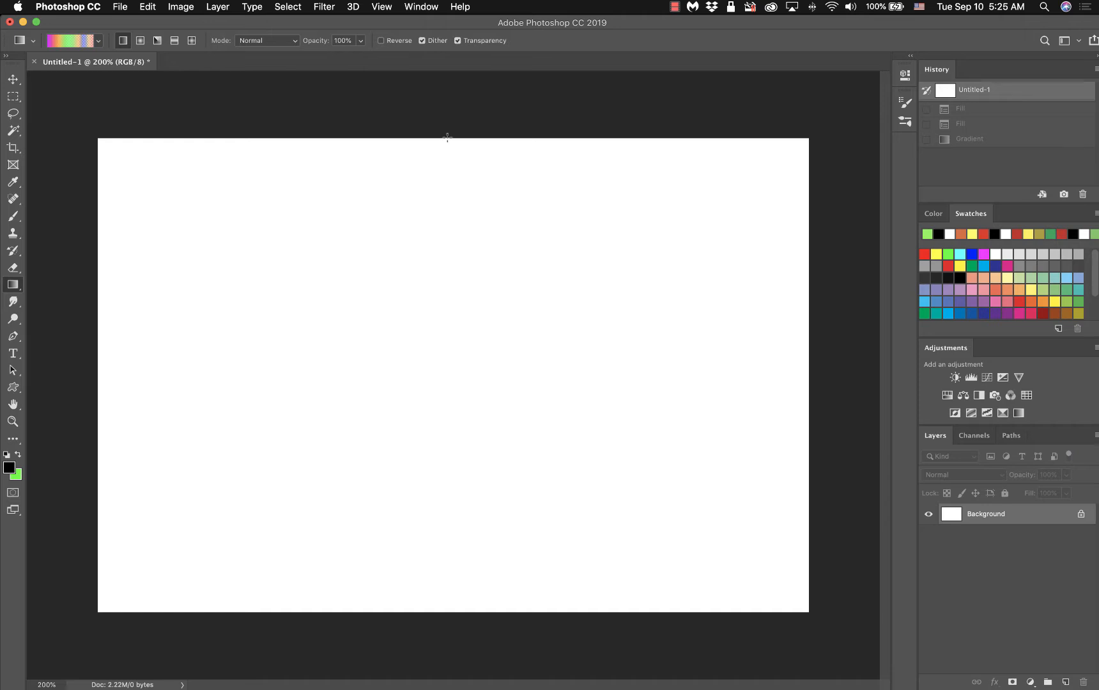
pyautogui.moveTo(447, 137); pyautogui.dragTo(438, 612)
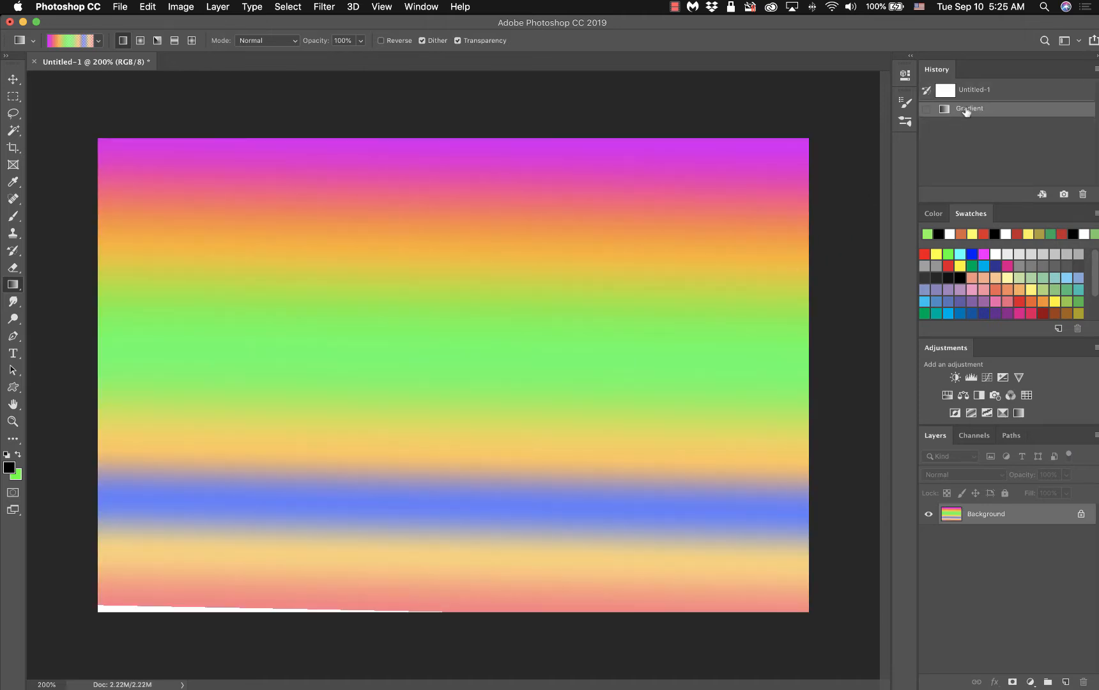
pyautogui.click(984, 91)
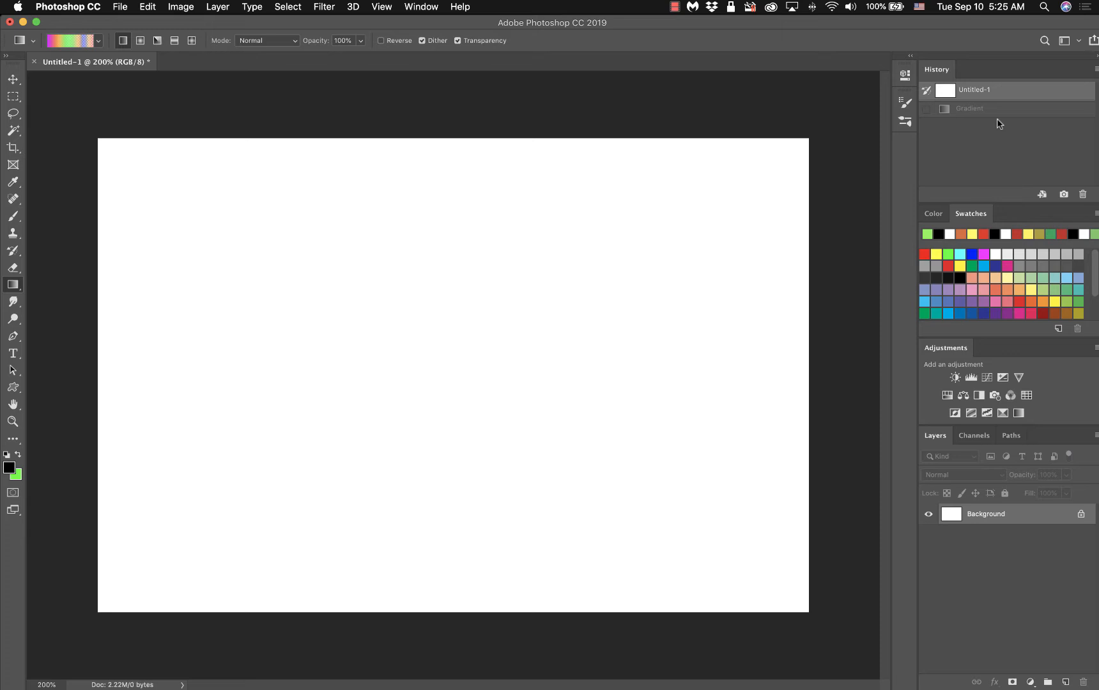
pyautogui.hotkey('alt', 'BackSpace')
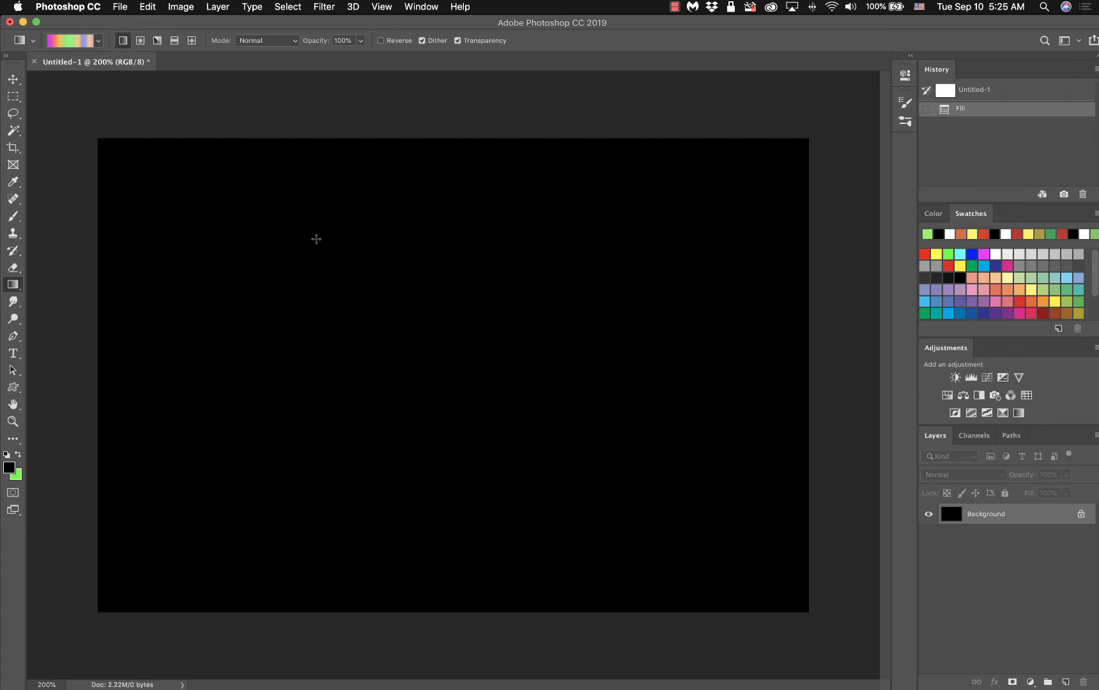
pyautogui.moveTo(444, 134); pyautogui.dragTo(446, 613)
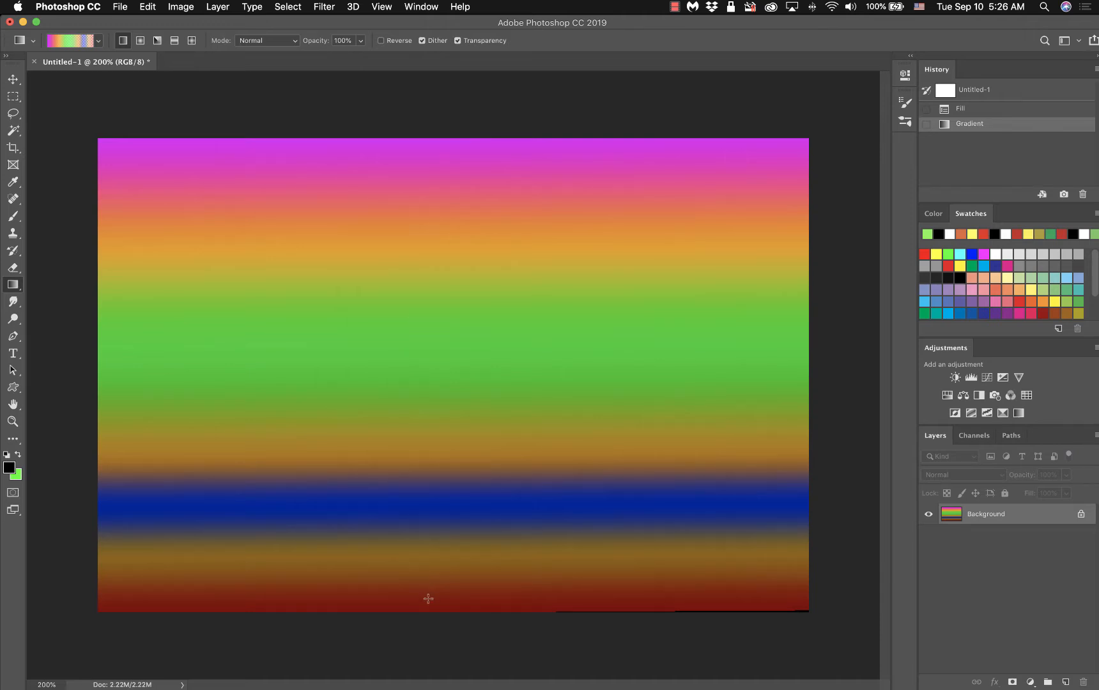
# Reopen the gradient for editing, try 0% opacity on the stop at its end, and cancel the edit
pyautogui.click(99, 43)
pyautogui.click(59, 40)
pyautogui.click(69, 43)
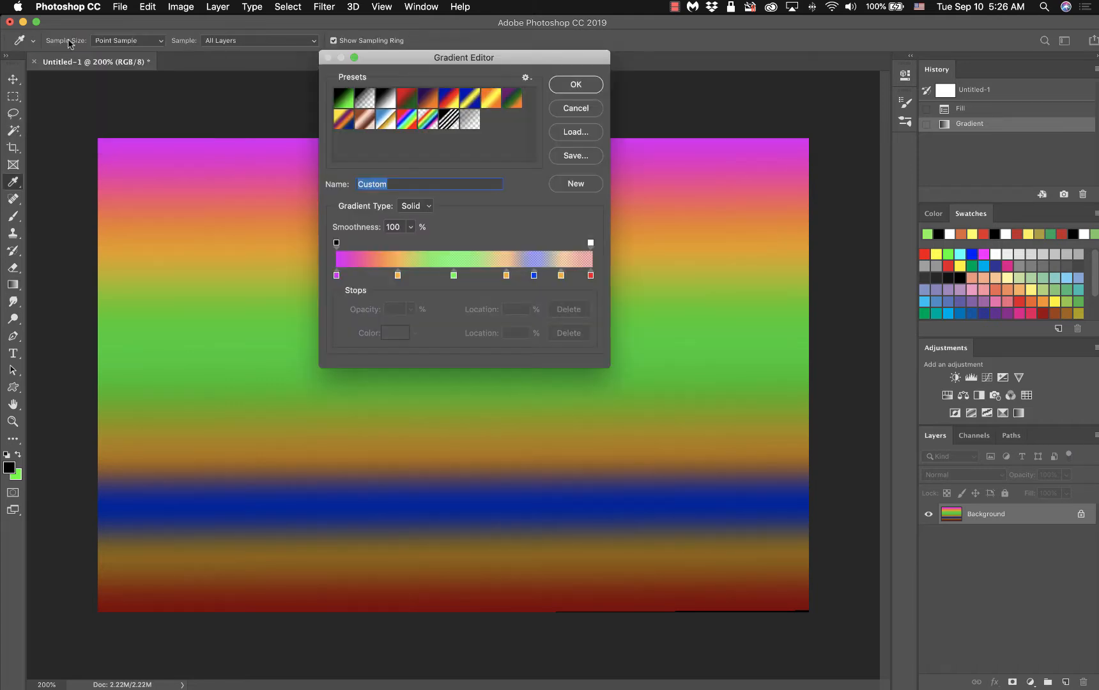
pyautogui.click(590, 243)
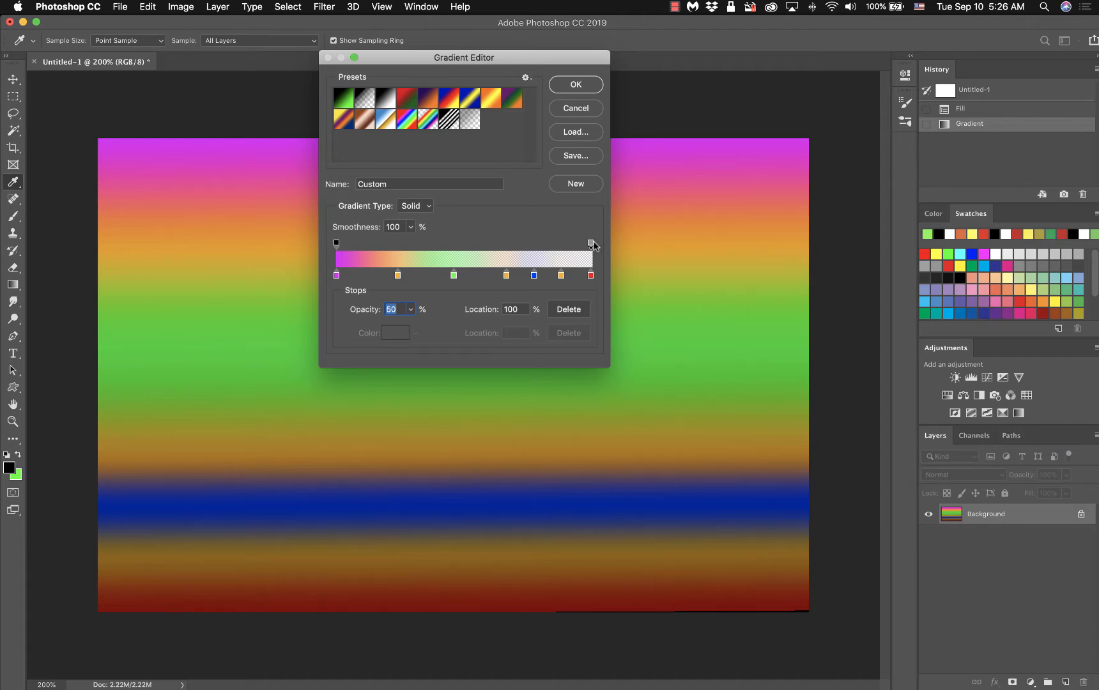
pyautogui.write('0')
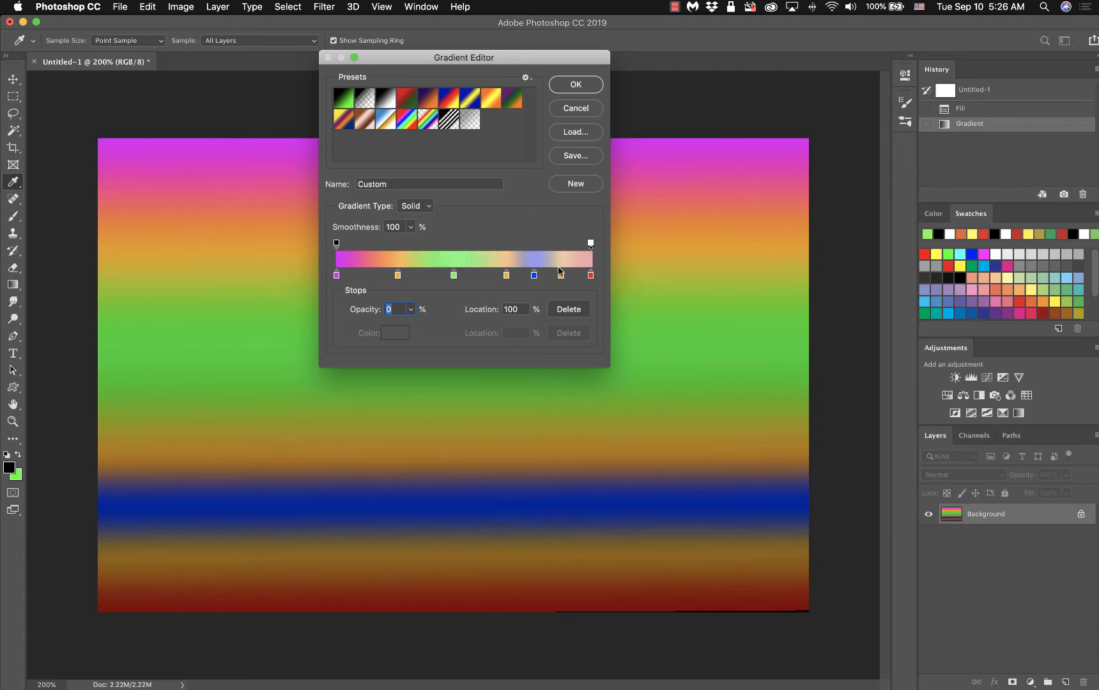
pyautogui.click(577, 110)
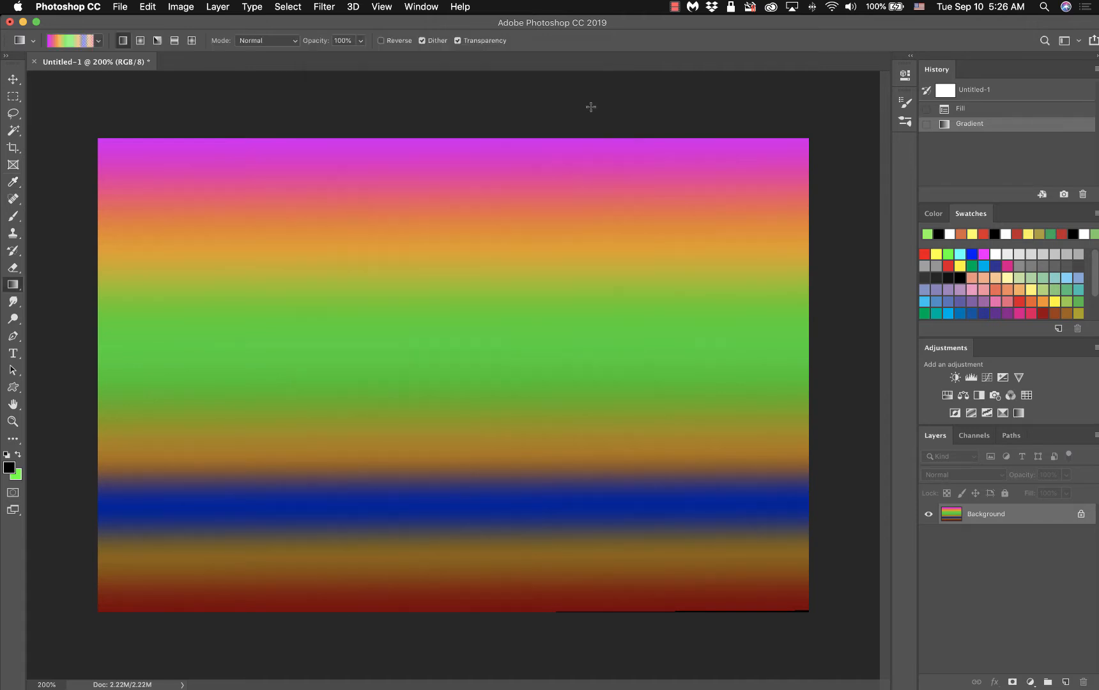
# Revert to the black fill in the history and redraw the gradient from top to bottom
pyautogui.click(991, 110)
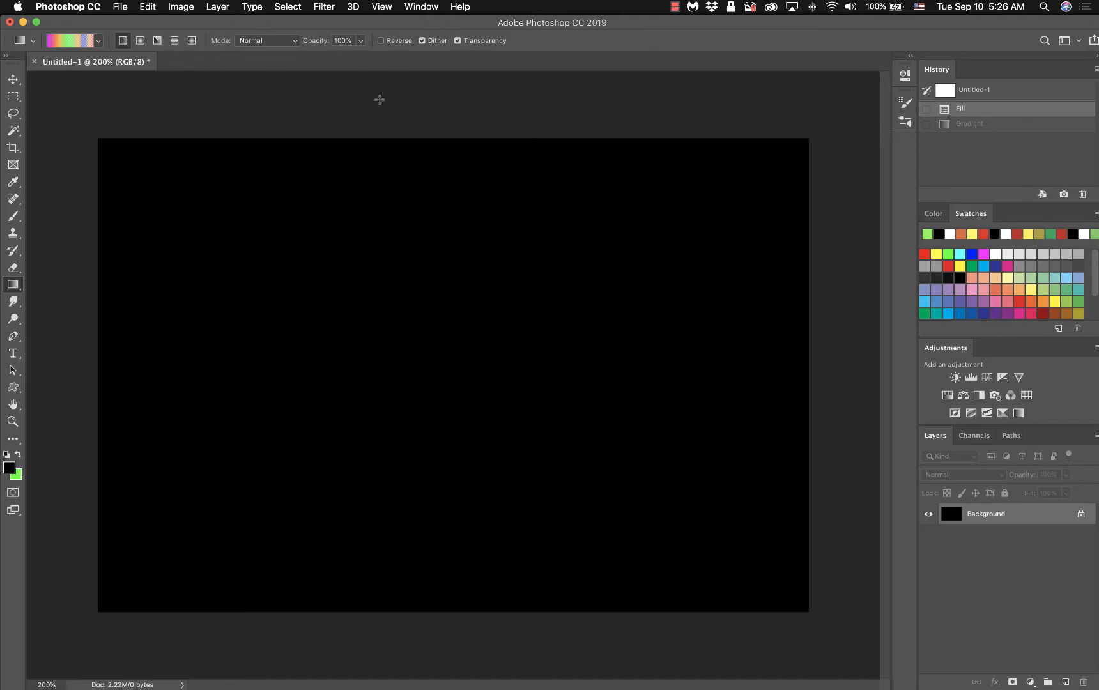
pyautogui.moveTo(443, 138); pyautogui.dragTo(435, 604)
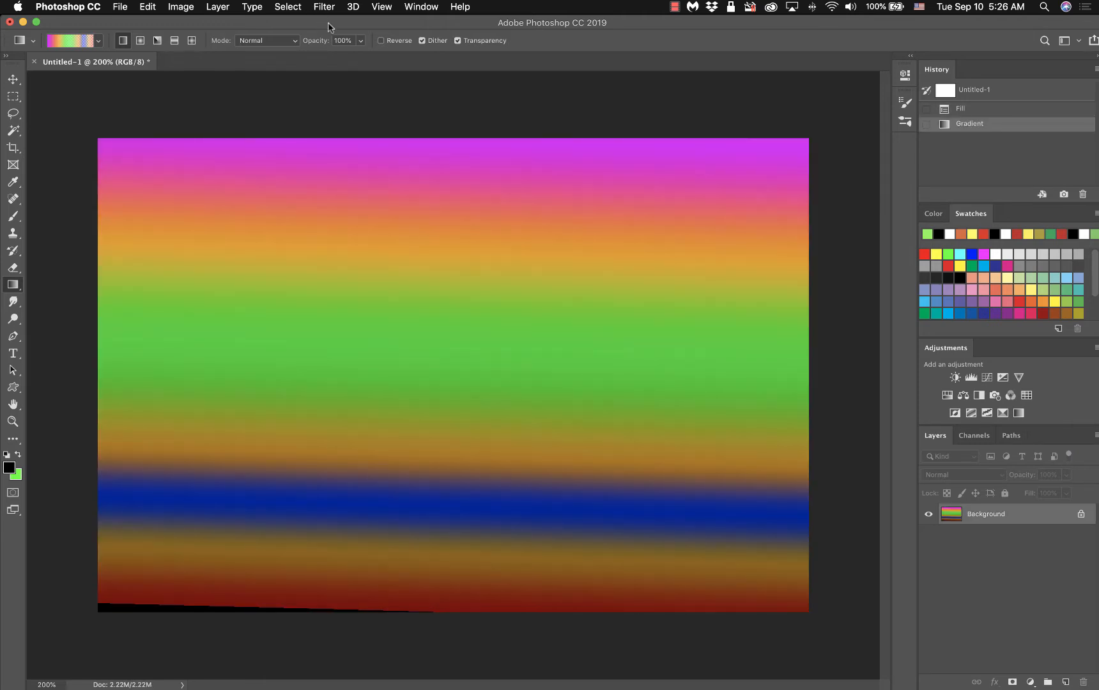
# Set the Gradient Tool's opacity to 49%, draw the gradient from top to bottom on the blank document, and revert the drawing
pyautogui.click(360, 40)
pyautogui.moveTo(361, 56); pyautogui.dragTo(330, 62)
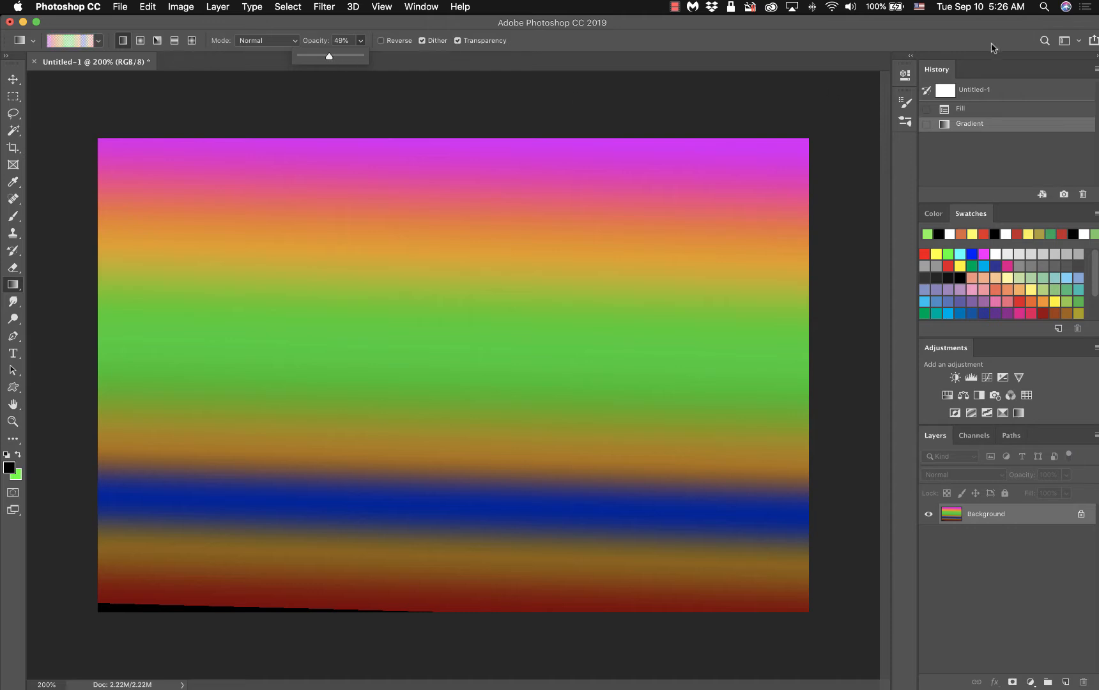
pyautogui.click(960, 93)
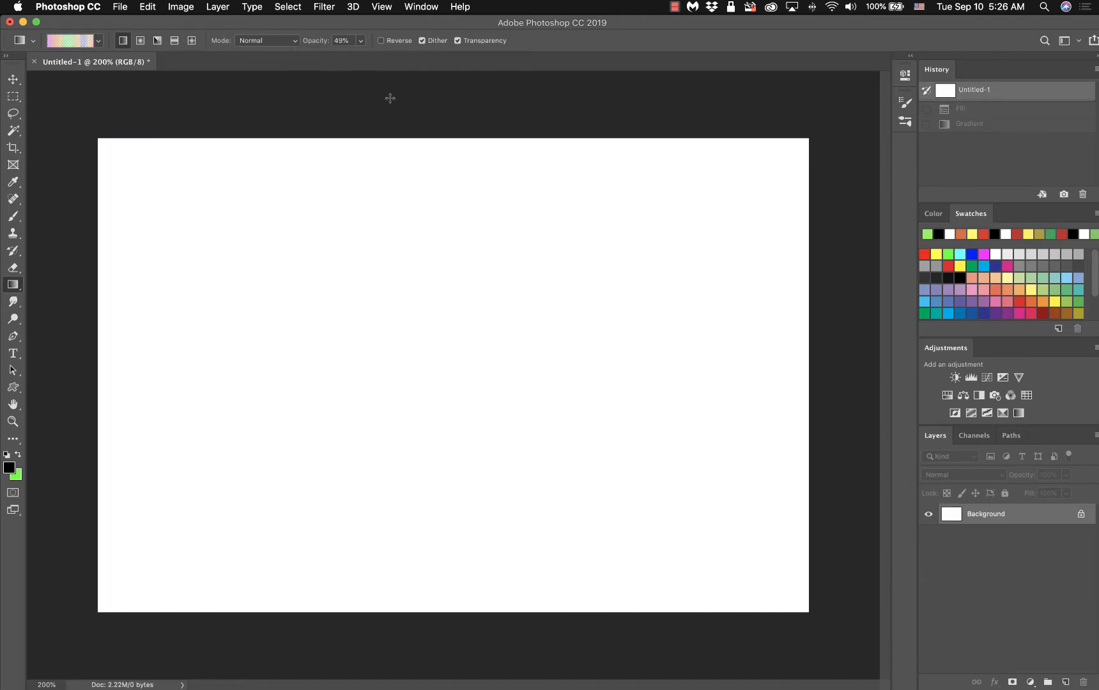
pyautogui.moveTo(436, 135); pyautogui.dragTo(444, 617)
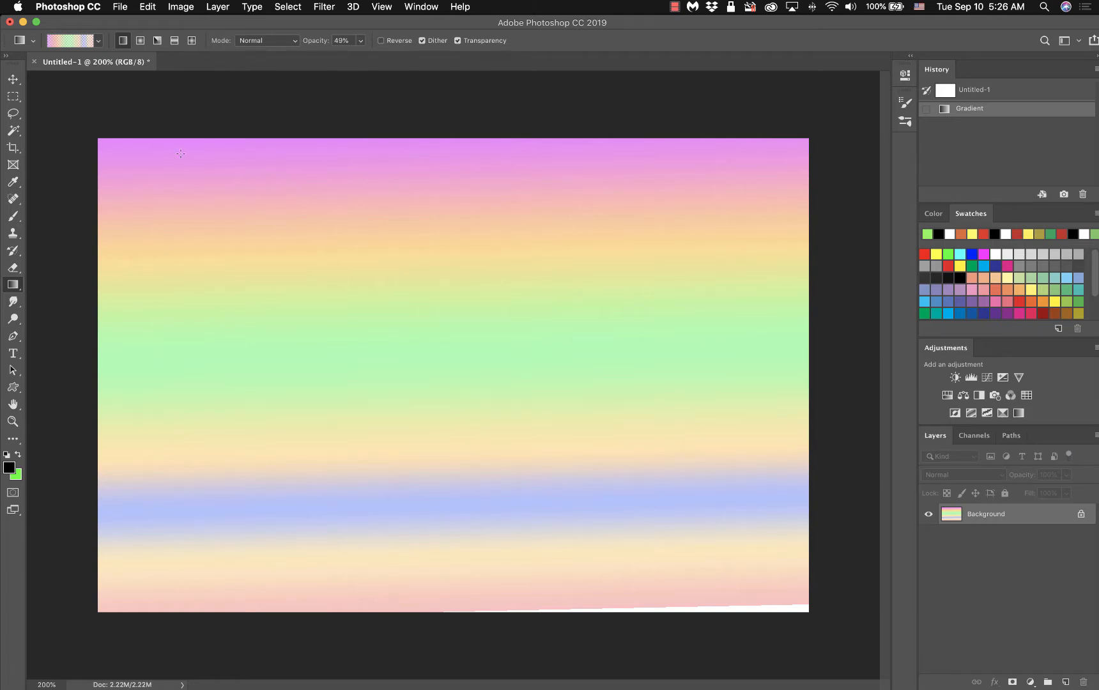
pyautogui.click(75, 41)
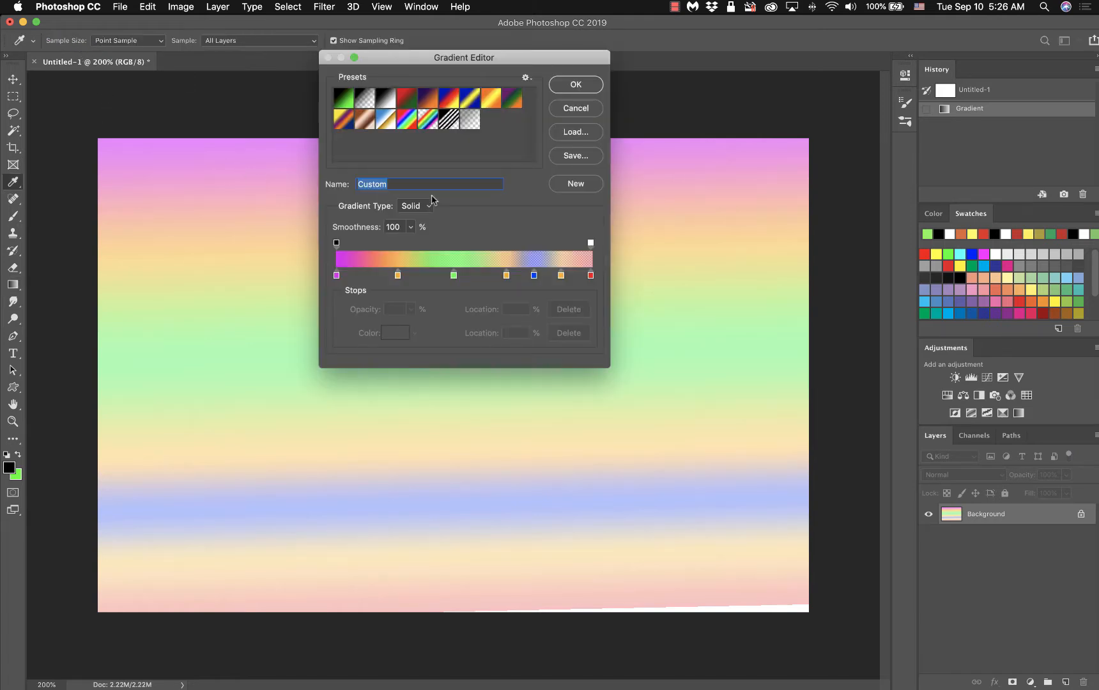
pyautogui.click(575, 108)
pyautogui.click(1018, 91)
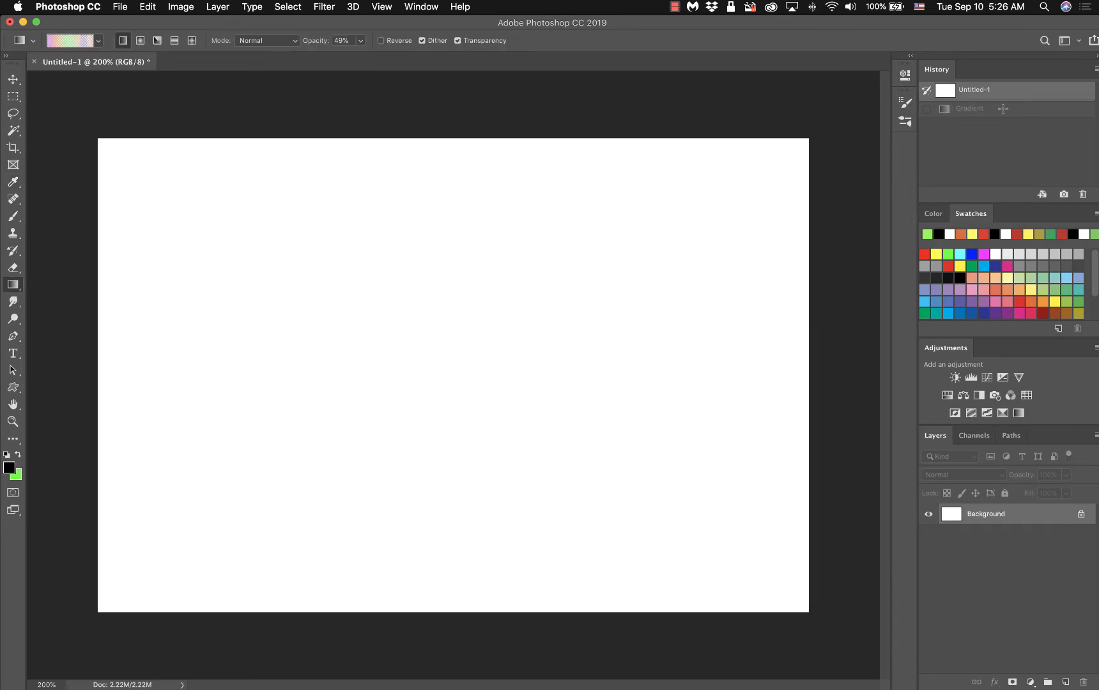
pyautogui.click(74, 42)
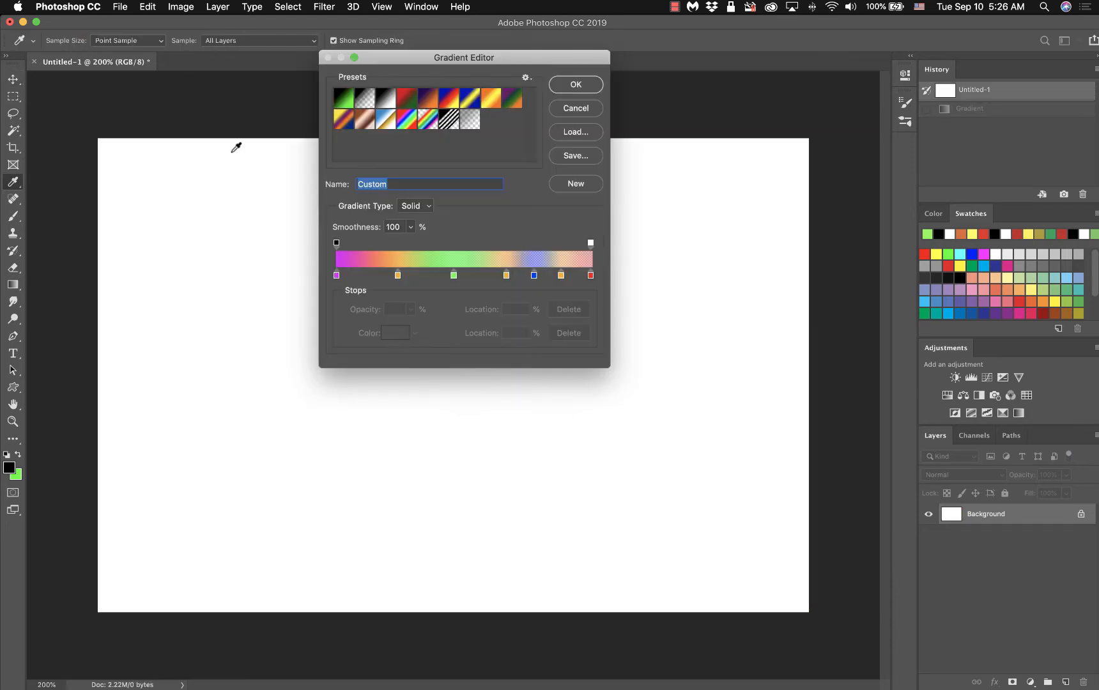
pyautogui.click(410, 127)
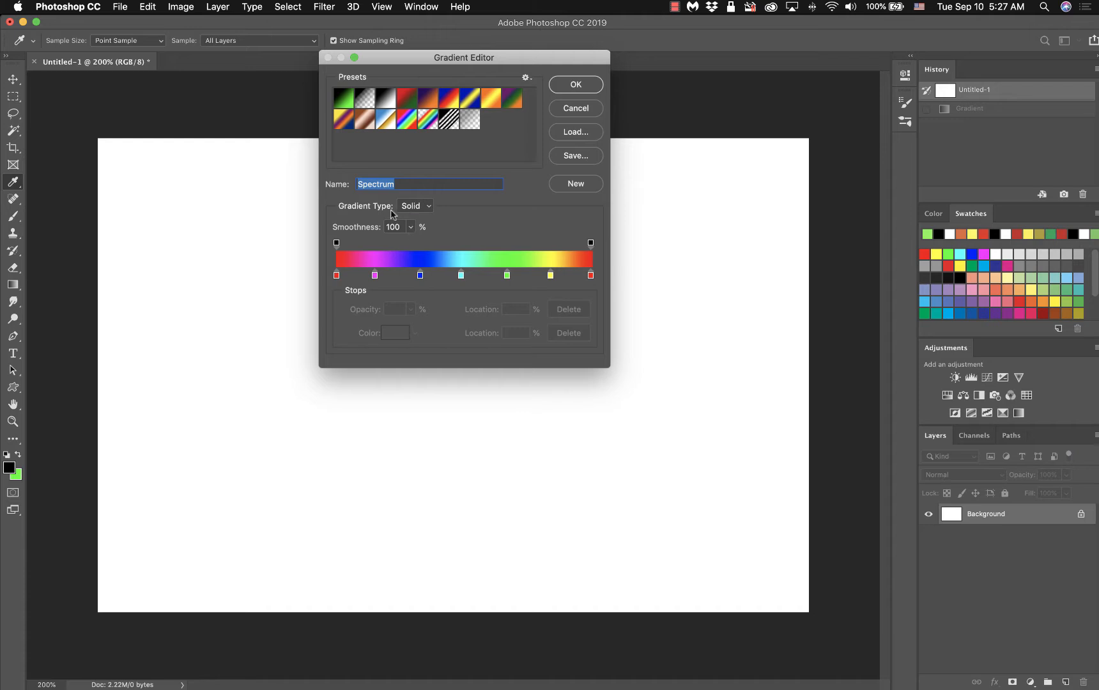
pyautogui.click(429, 207)
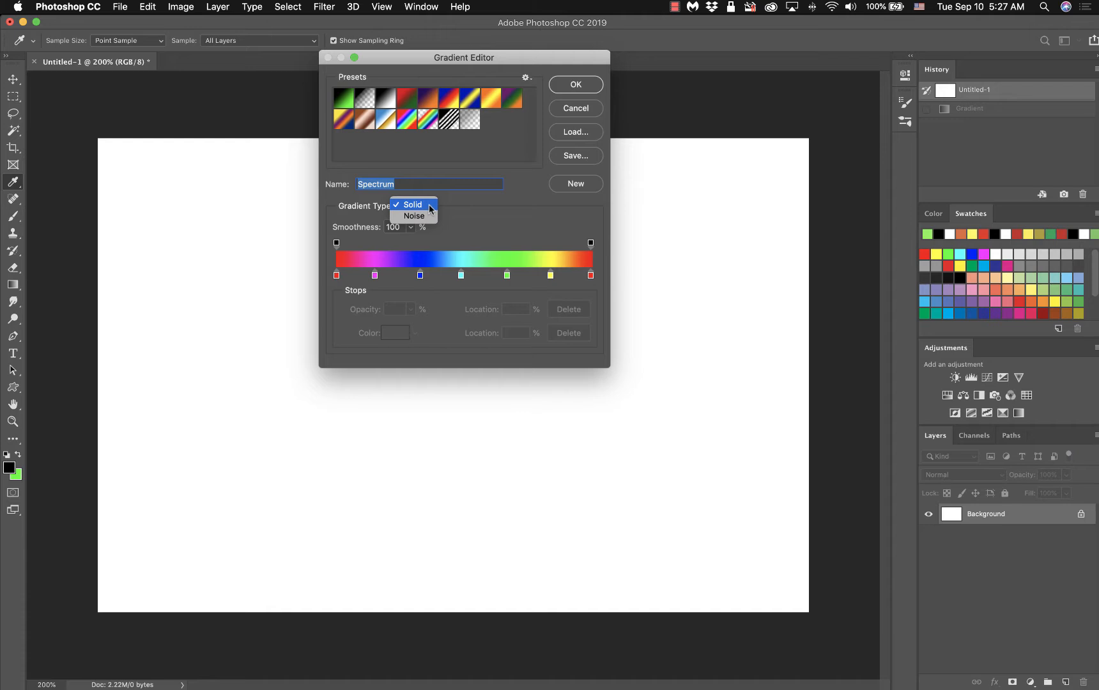
pyautogui.click(453, 209)
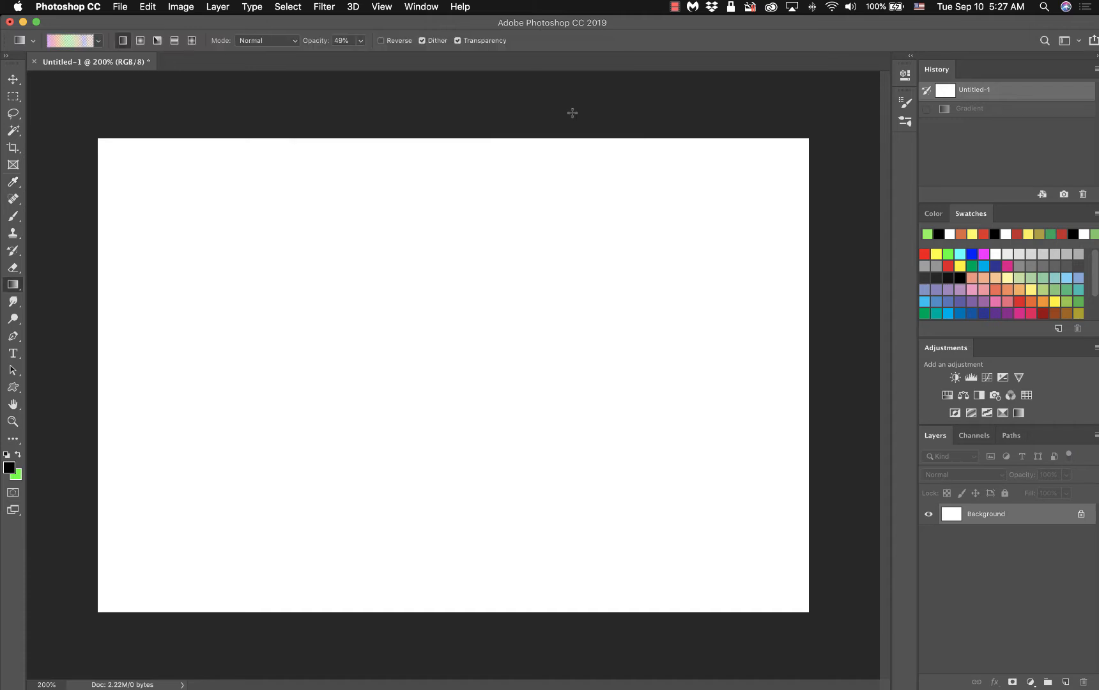
pyautogui.click(573, 111)
# Choose the Spectrum gradient preset, draw it from top to bottom at 49% opacity, and revert the drawing in the history
pyautogui.click(82, 42)
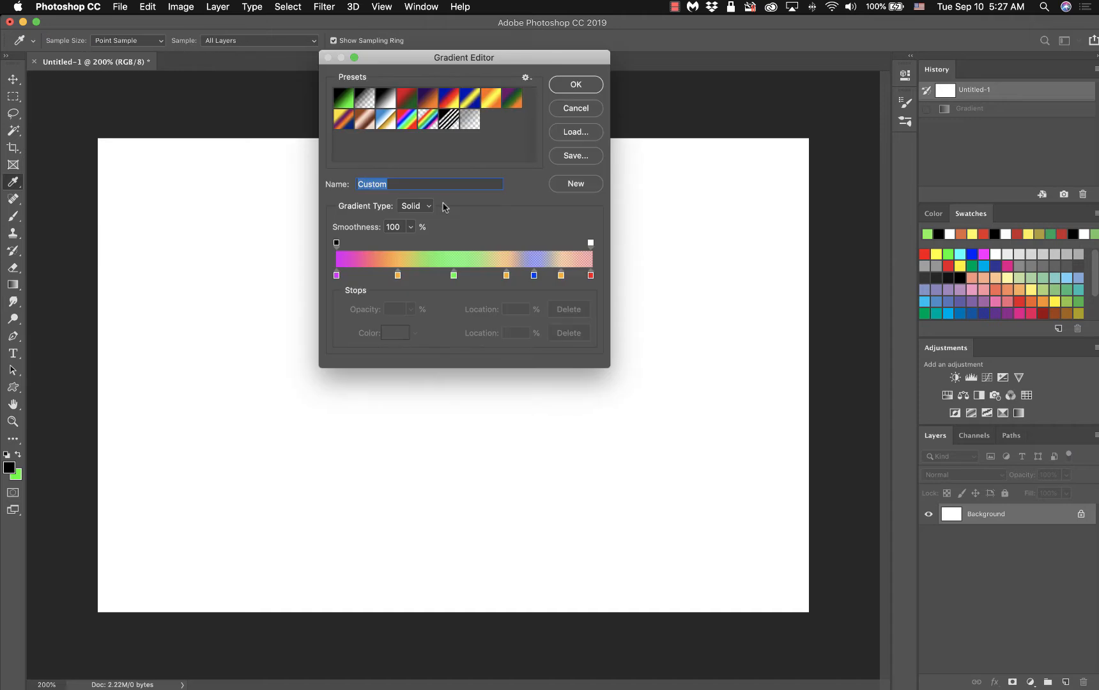
pyautogui.click(413, 126)
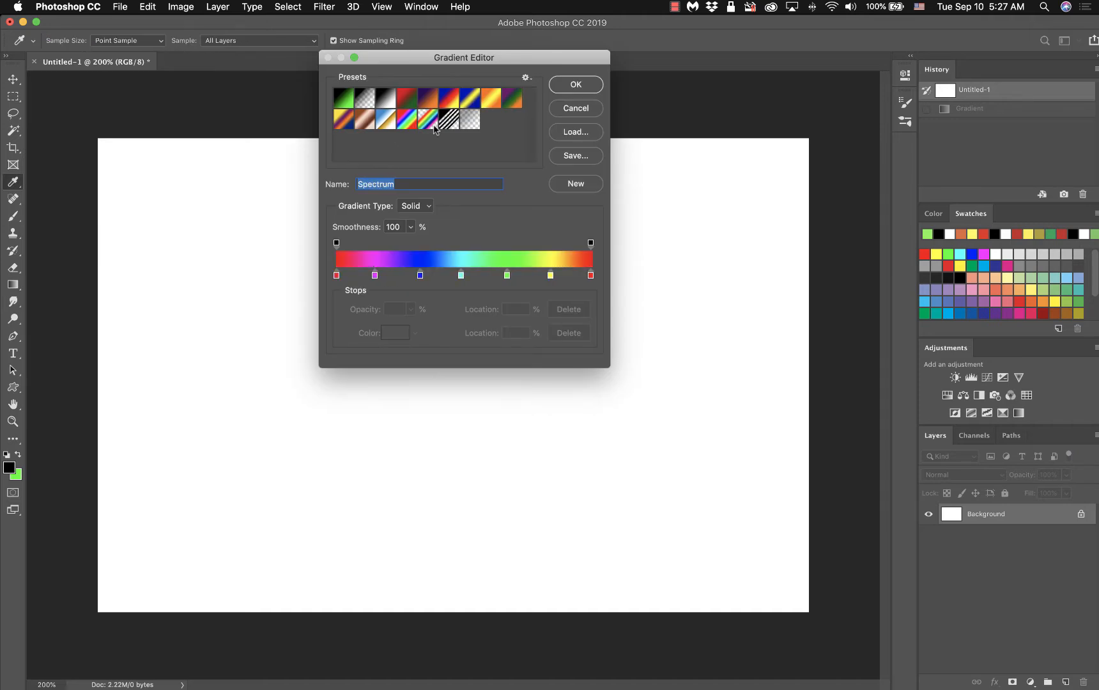
pyautogui.click(573, 86)
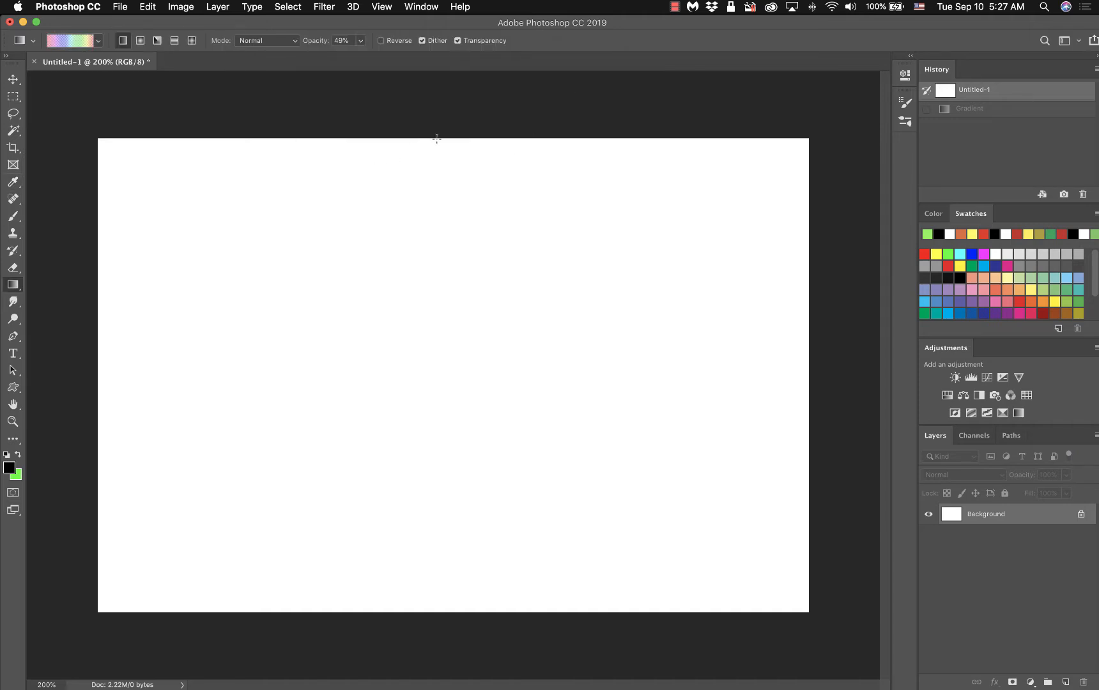
pyautogui.moveTo(460, 134); pyautogui.dragTo(463, 647)
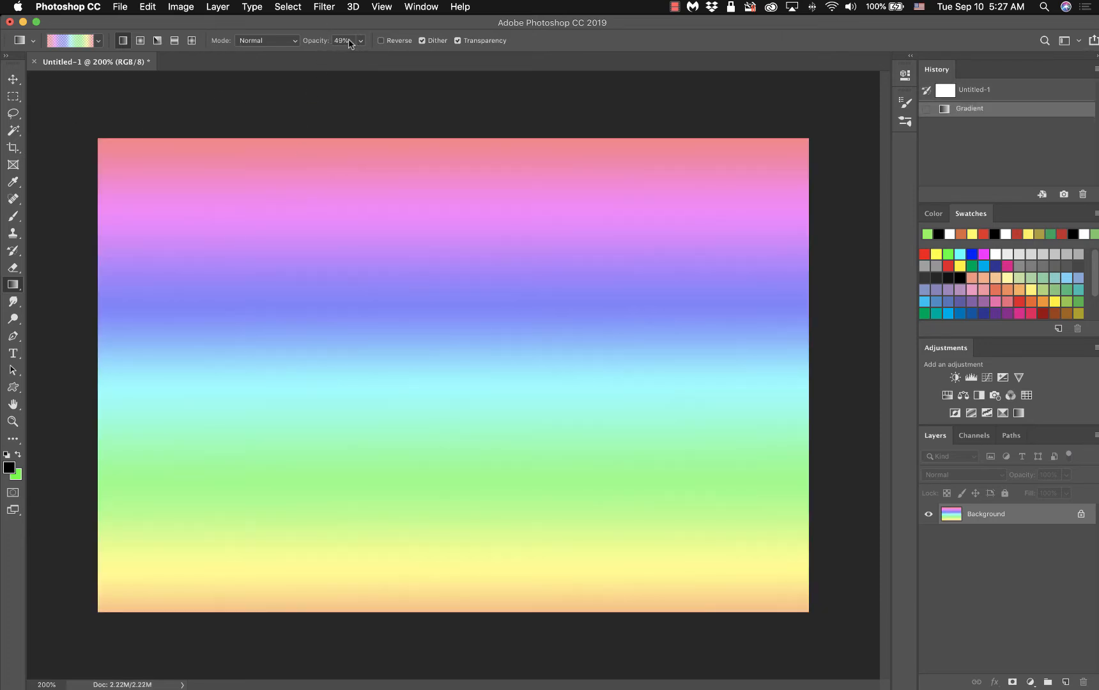
pyautogui.click(957, 94)
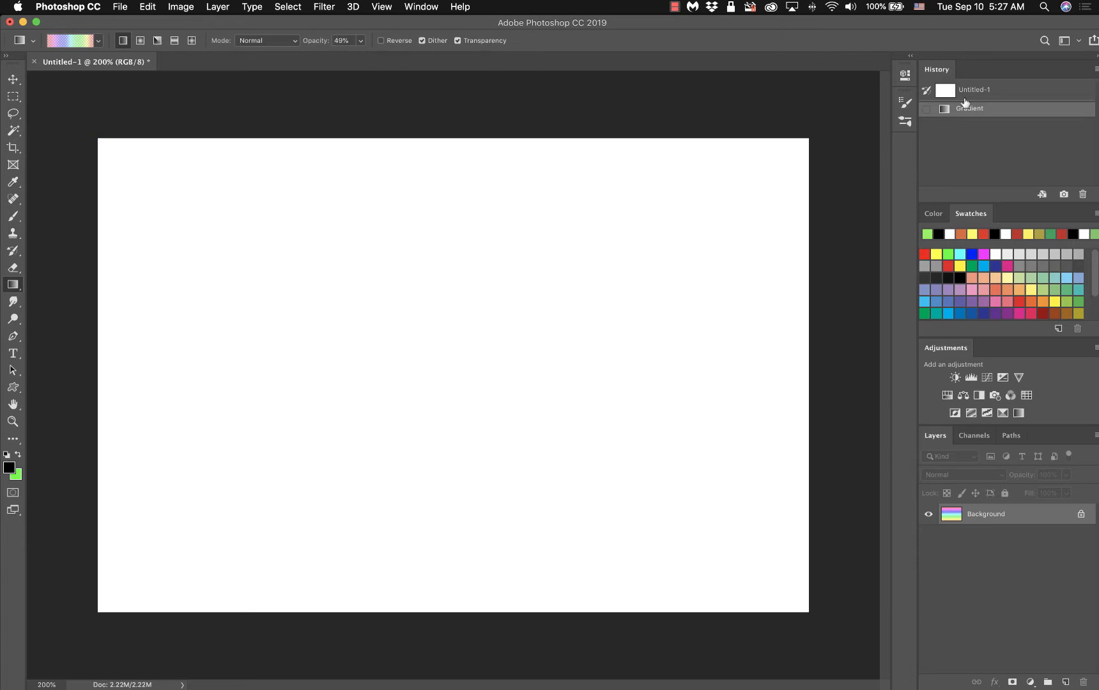
# Set the Gradient Tool's opacity to 100%, draw the Spectrum gradient from top to bottom and from left to right, and revert the document
pyautogui.moveTo(316, 41); pyautogui.dragTo(388, 41)
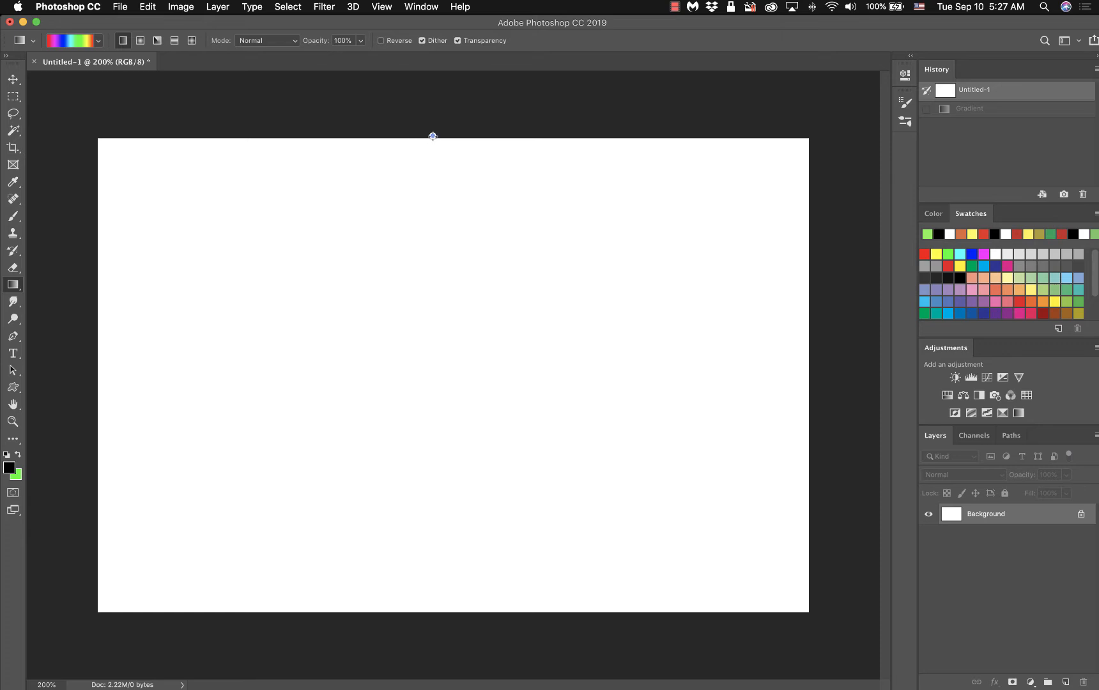
pyautogui.moveTo(432, 136); pyautogui.dragTo(436, 615)
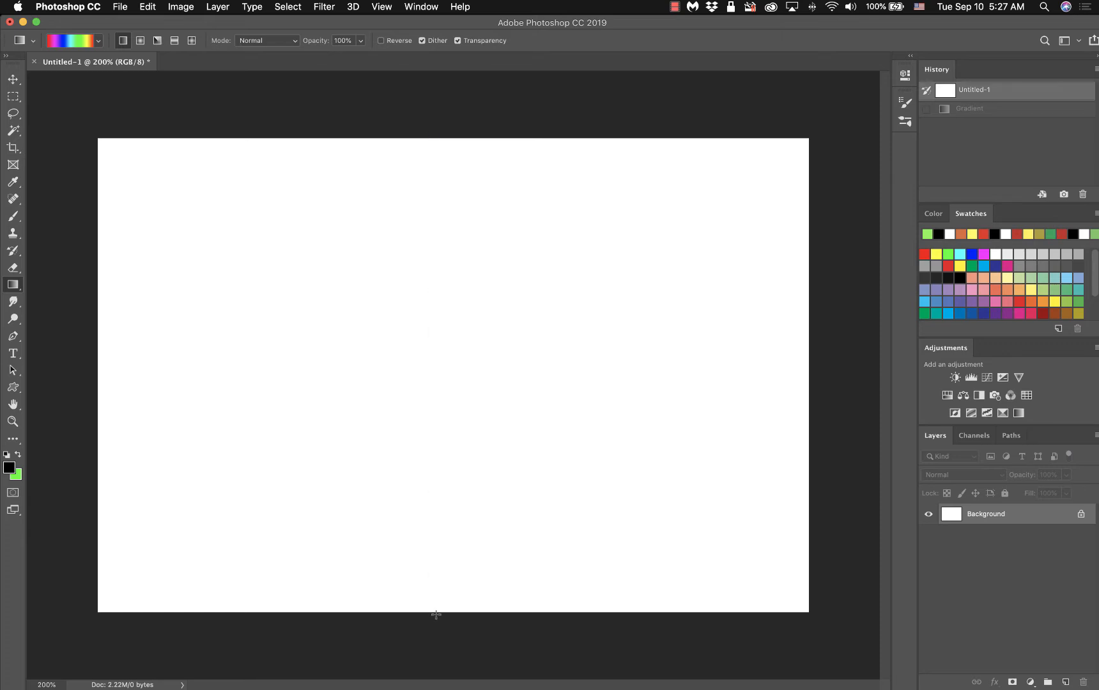
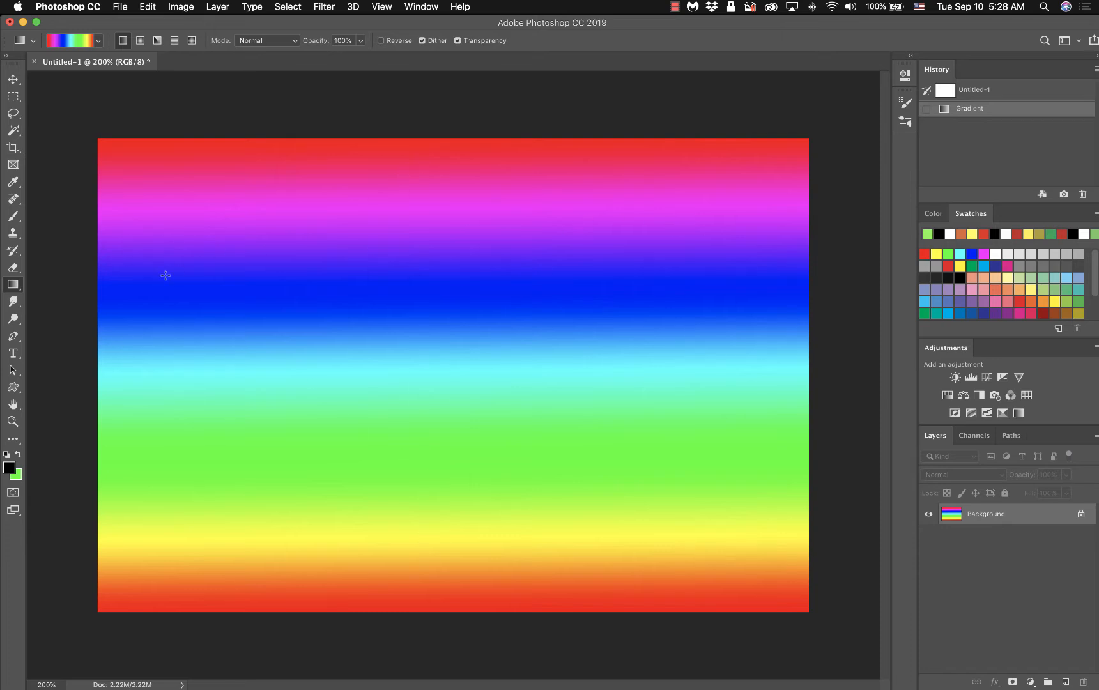
pyautogui.moveTo(91, 354); pyautogui.dragTo(807, 355)
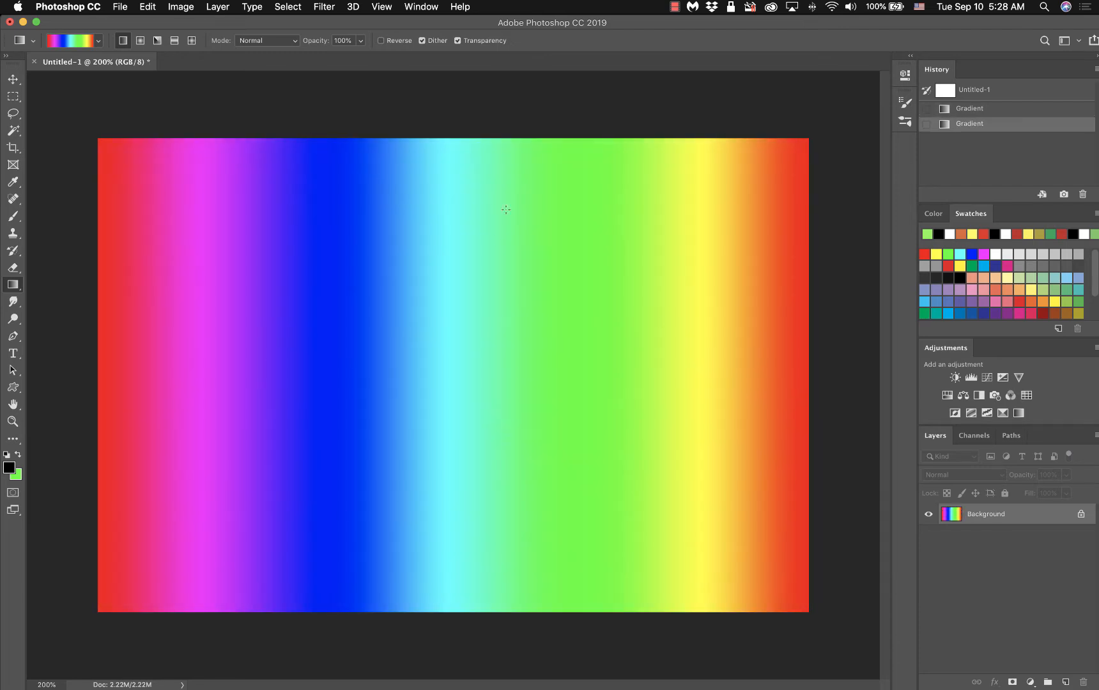
pyautogui.click(971, 93)
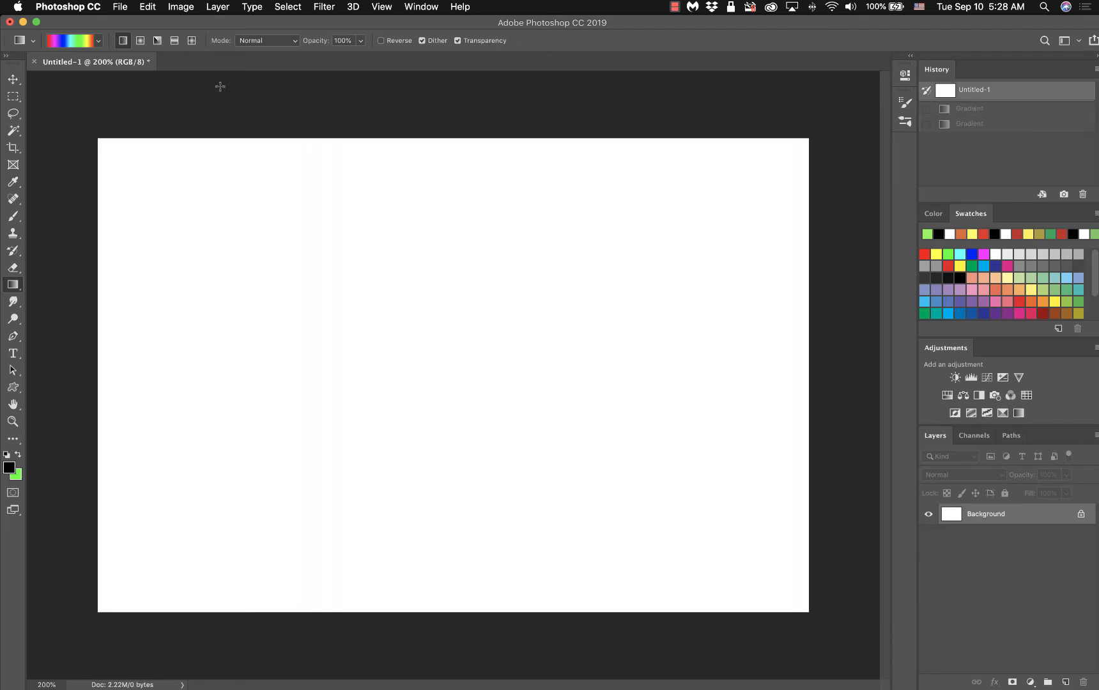
# Draw a radial Spectrum gradient from the canvas center to its right edge and revert the drawing
pyautogui.click(141, 42)
pyautogui.moveTo(446, 363); pyautogui.dragTo(808, 364)
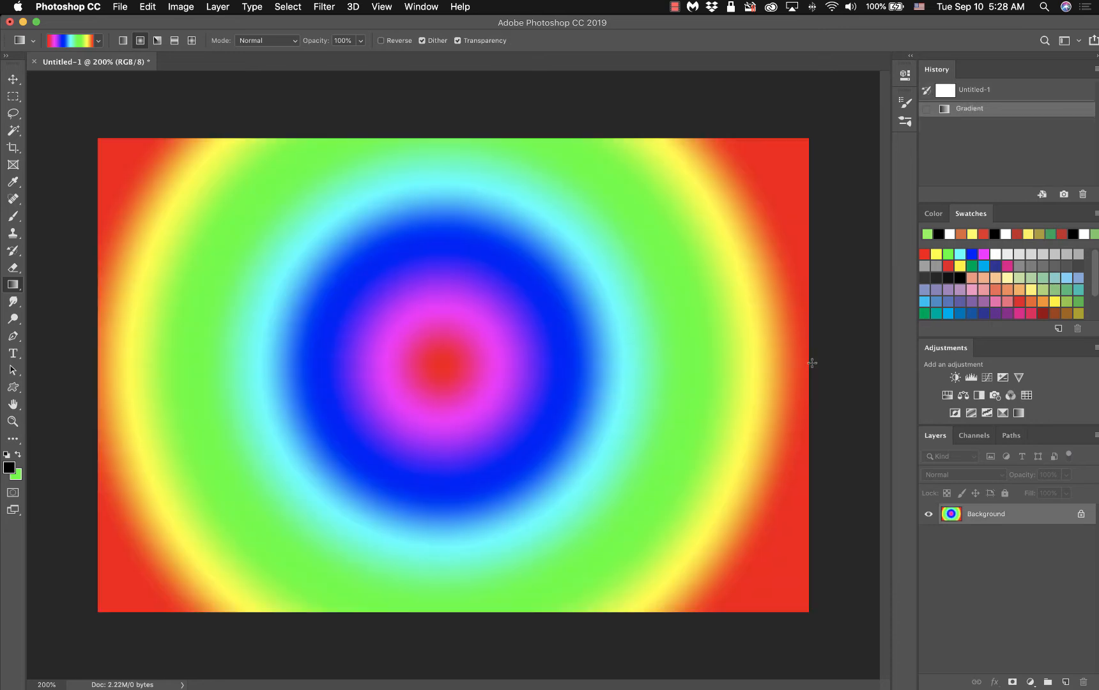
pyautogui.click(985, 91)
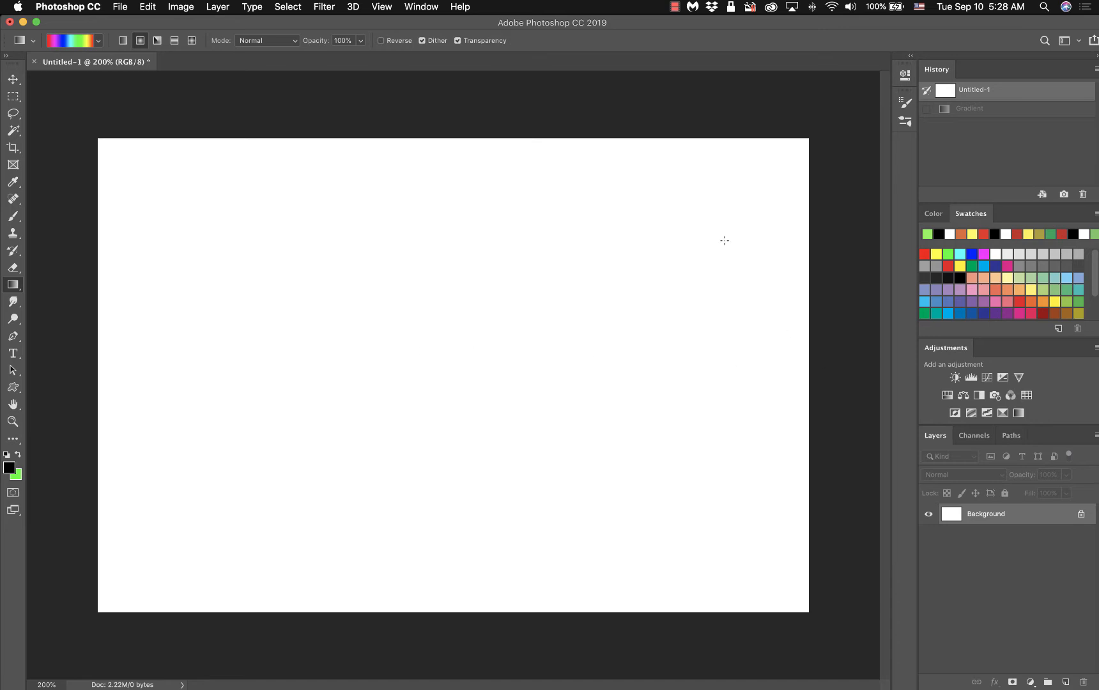
# Draw radial gradients from the canvas's upper-right area, lower-left area, and top-right corner, reverting to the blank document before and after the last one
pyautogui.moveTo(641, 235); pyautogui.dragTo(797, 468)
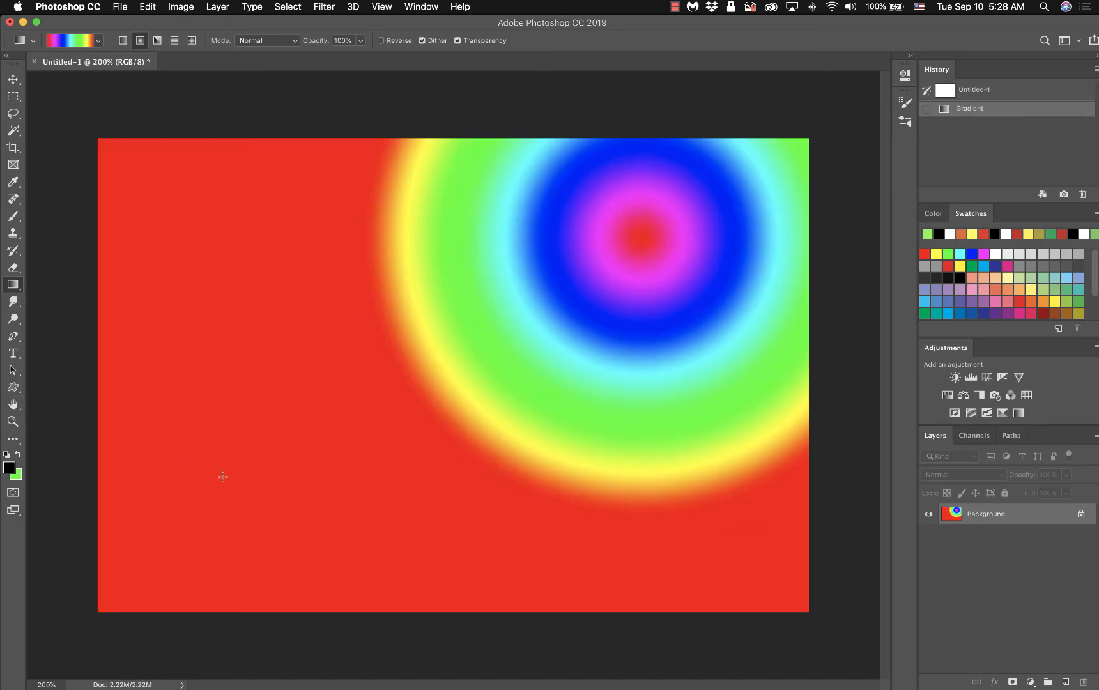
pyautogui.moveTo(183, 524); pyautogui.dragTo(628, 230)
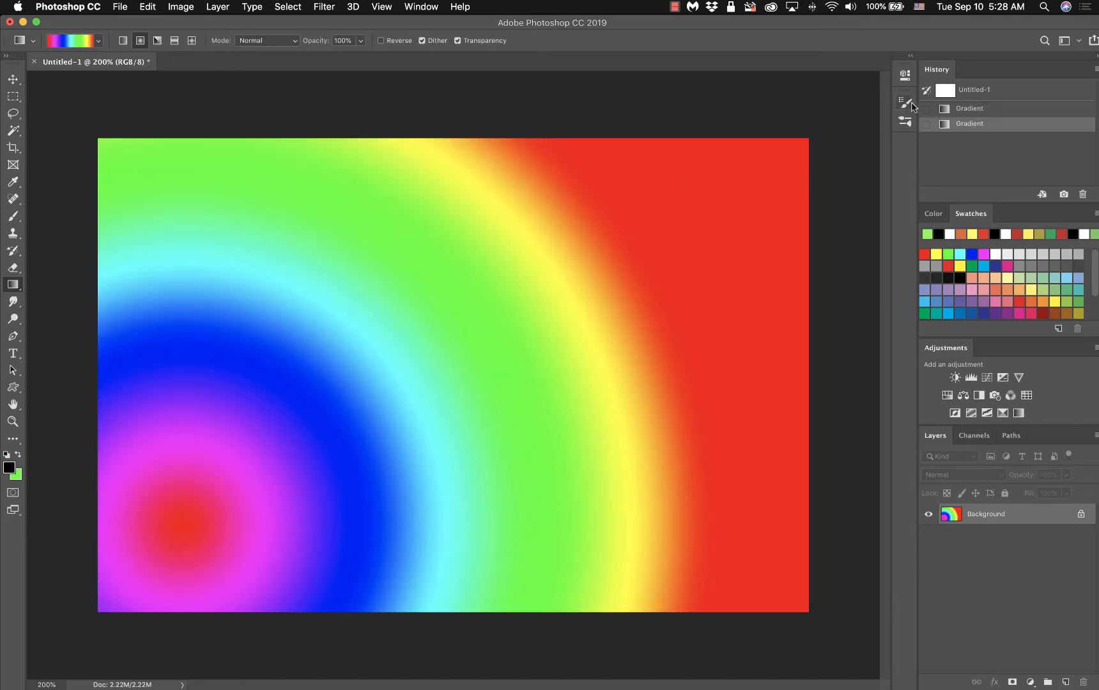
pyautogui.click(952, 93)
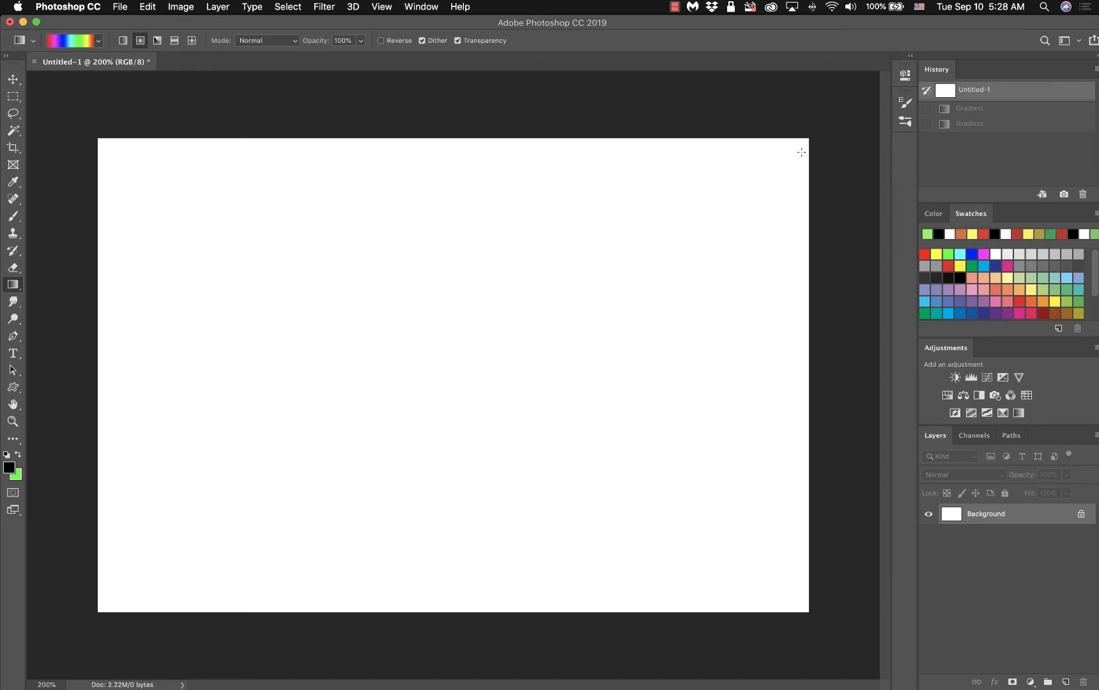
pyautogui.moveTo(807, 140); pyautogui.dragTo(100, 612)
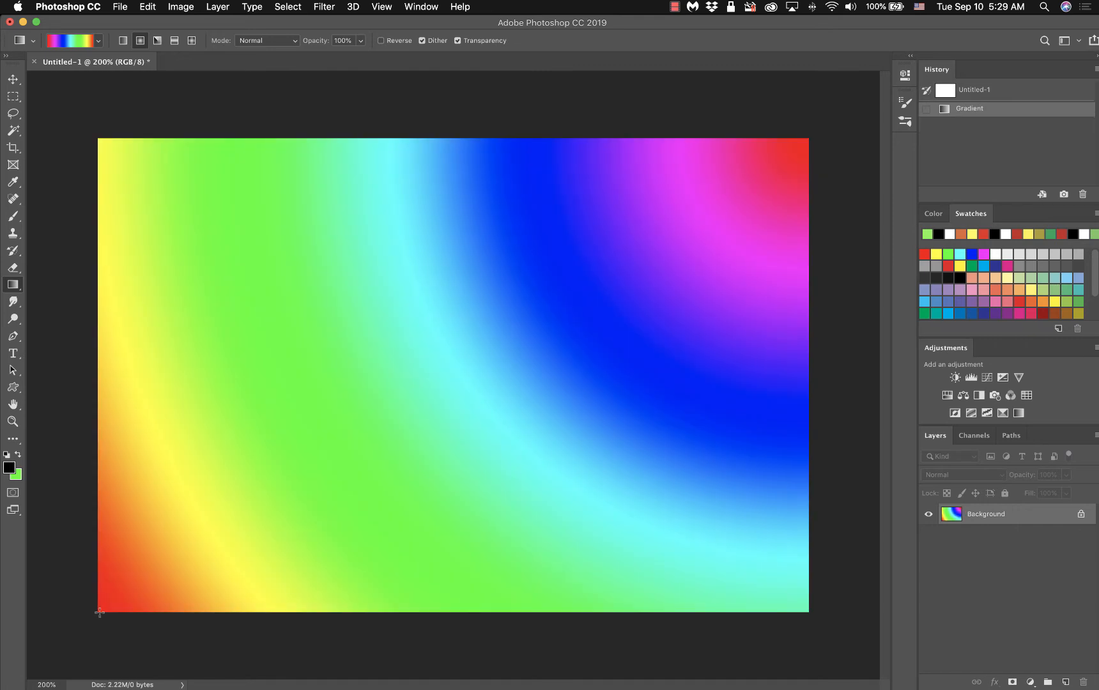
pyautogui.click(986, 95)
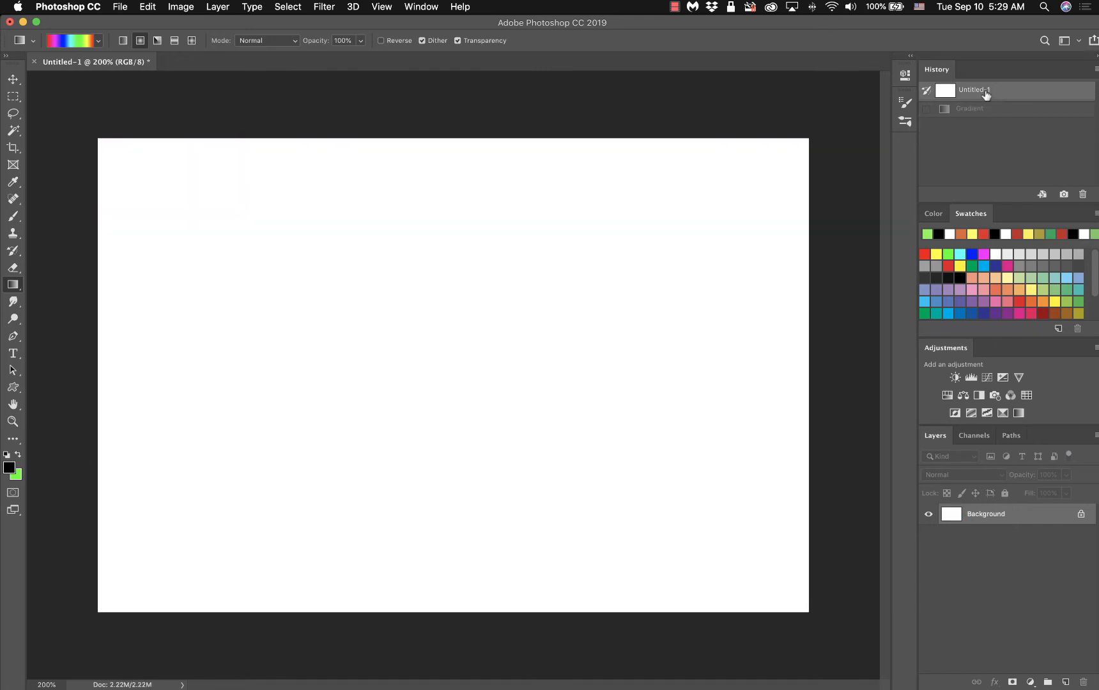
# Draw an angle Spectrum gradient from the canvas center toward the right edge and revert the drawing
pyautogui.click(157, 41)
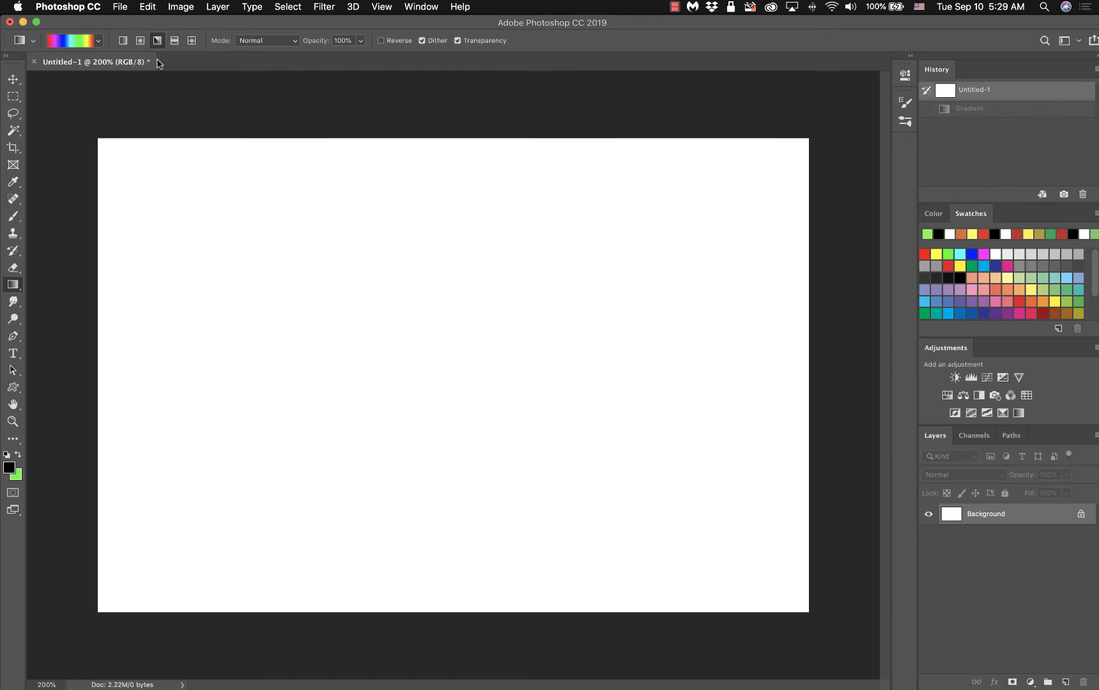
pyautogui.moveTo(446, 379); pyautogui.dragTo(796, 375)
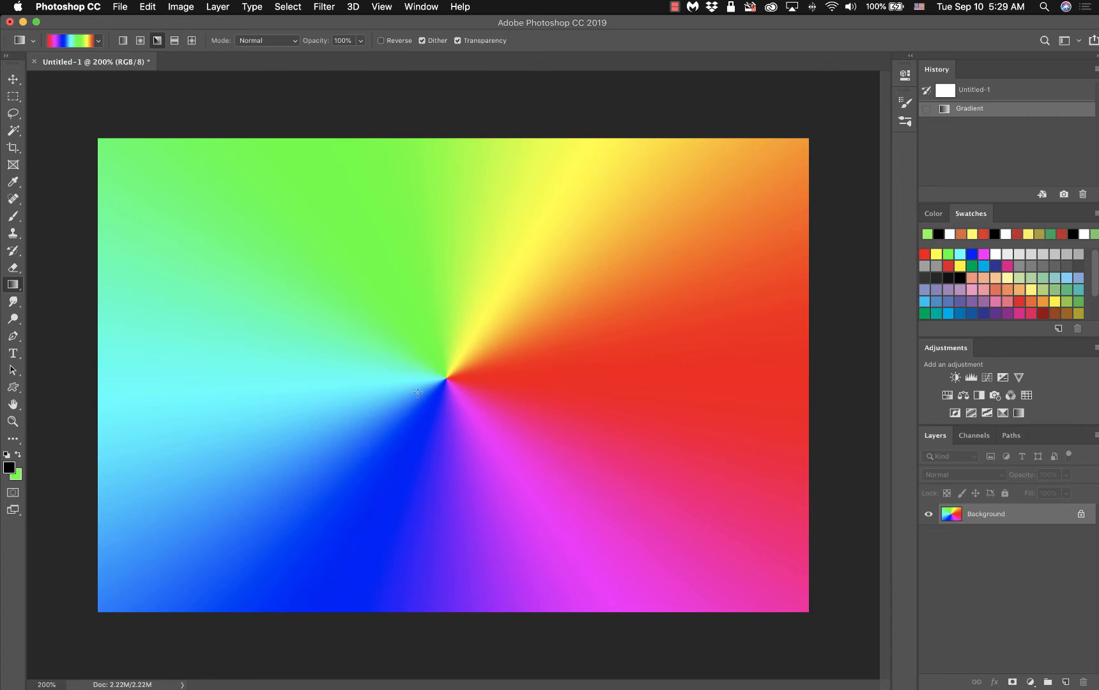
pyautogui.click(987, 90)
# Draw reflected Spectrum gradients, first from top to bottom of the canvas, and again from its center to the right edge
pyautogui.click(176, 41)
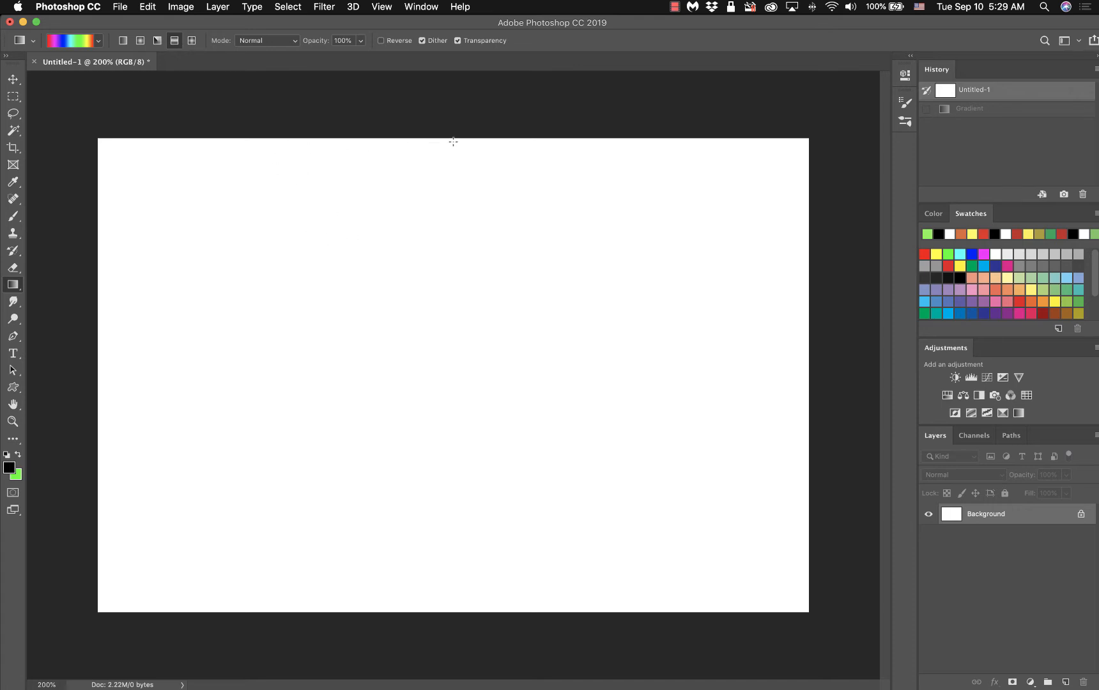
pyautogui.moveTo(459, 138); pyautogui.dragTo(466, 613)
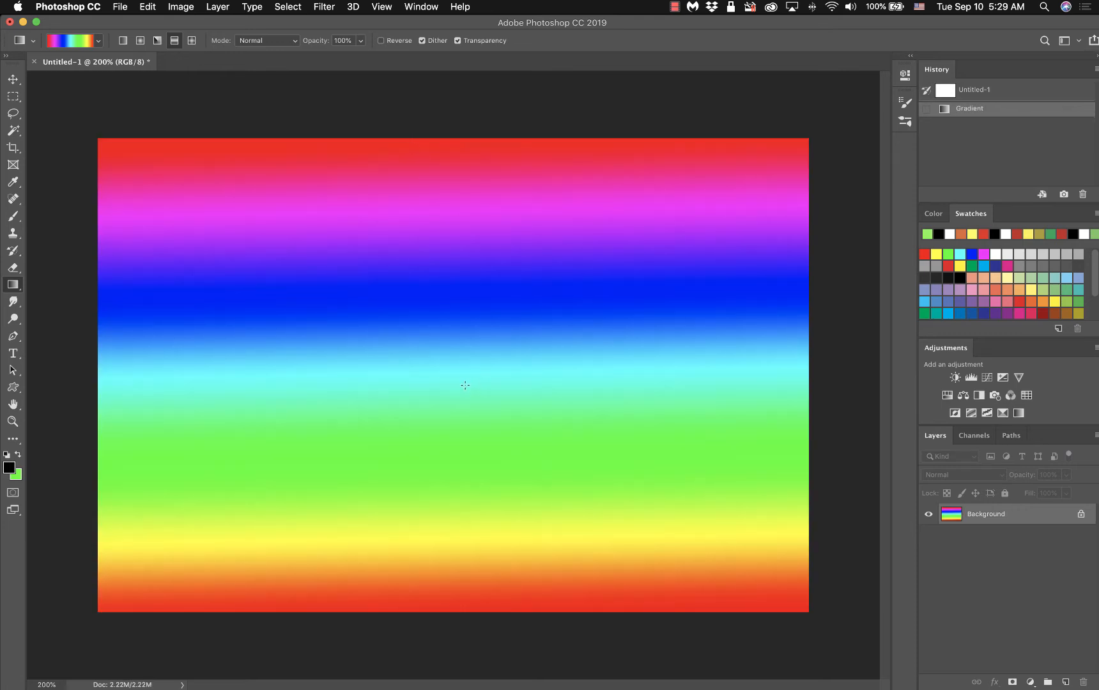
pyautogui.moveTo(465, 385); pyautogui.dragTo(799, 380)
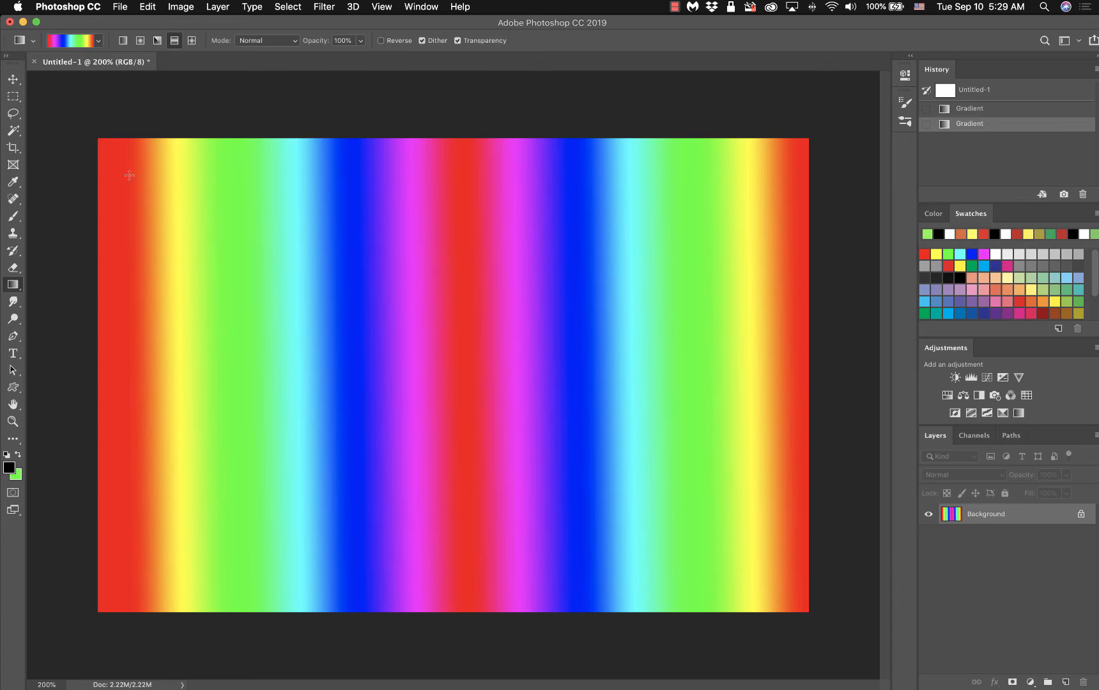
# Revert to the blank document and draw a diamond Spectrum gradient from the canvas center toward the right edge
pyautogui.click(190, 41)
pyautogui.click(942, 92)
pyautogui.moveTo(428, 382); pyautogui.dragTo(770, 377)
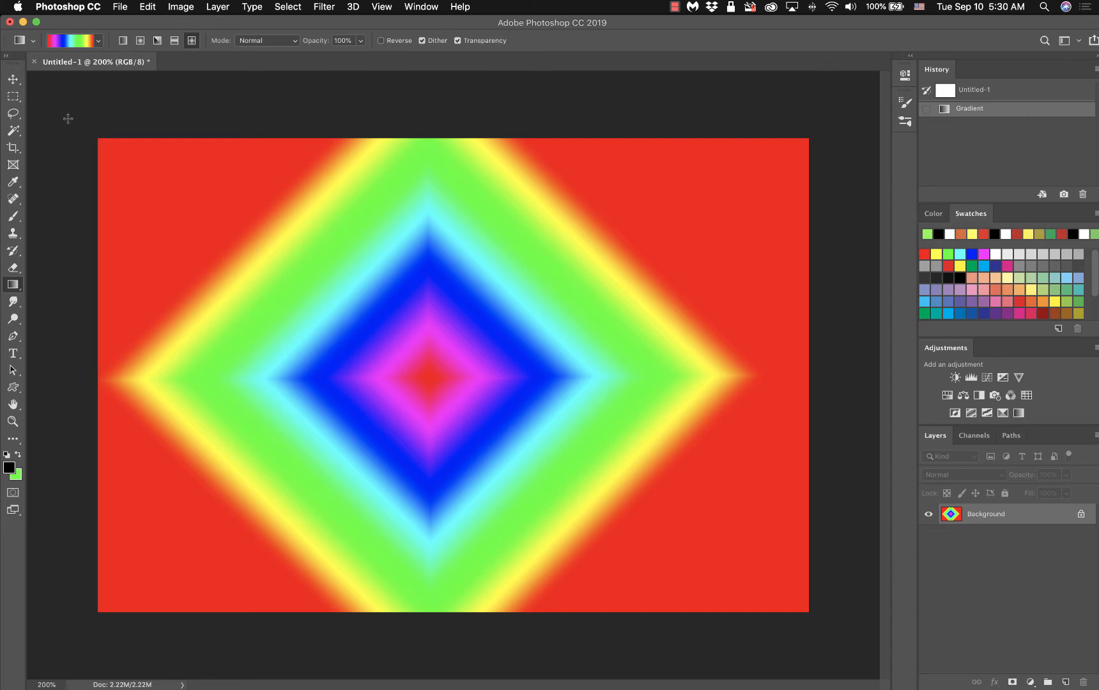
# Switch back to the linear gradient type, draw it from top to bottom on the blank document, and revert the drawing
pyautogui.click(123, 41)
pyautogui.click(993, 96)
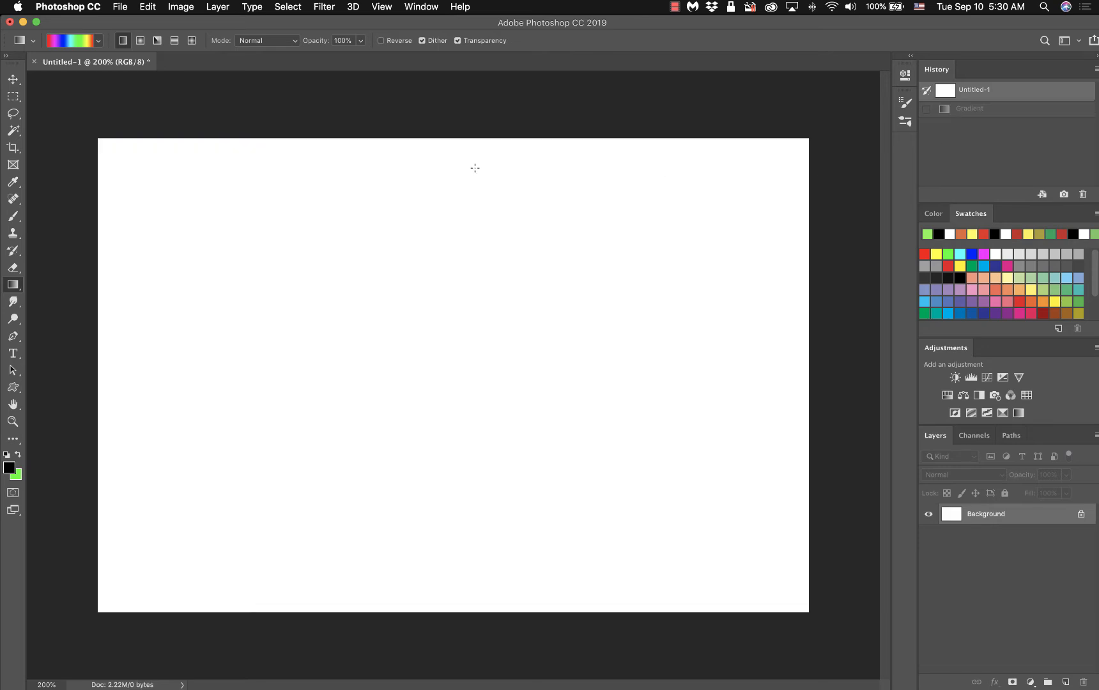
pyautogui.moveTo(449, 135); pyautogui.dragTo(454, 613)
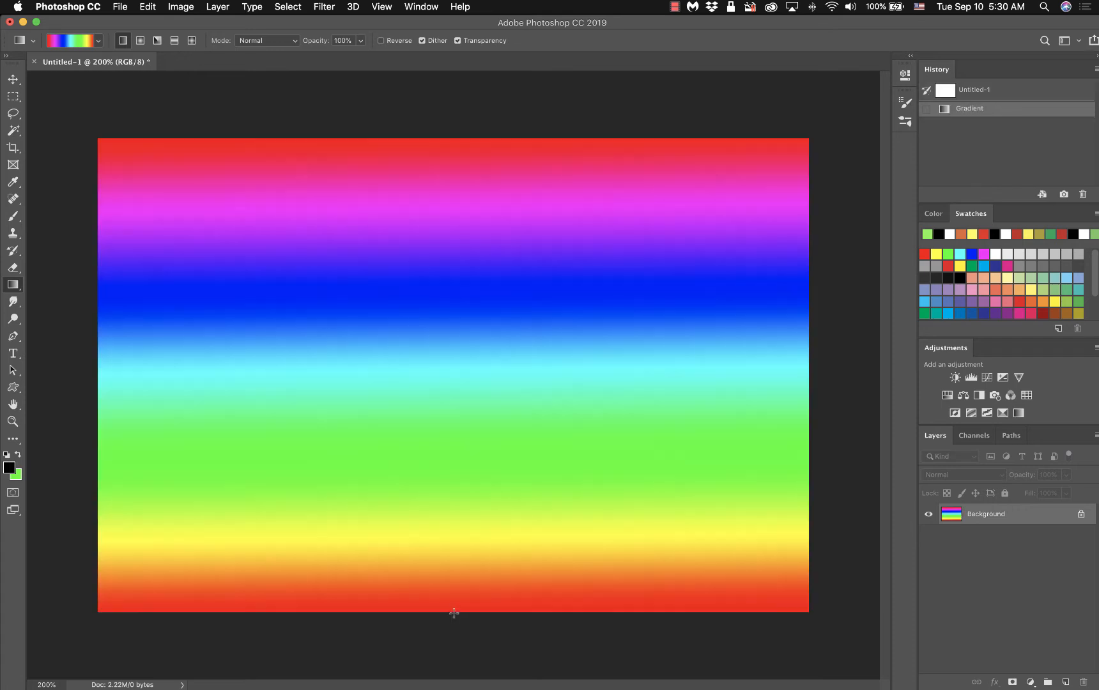
pyautogui.click(989, 89)
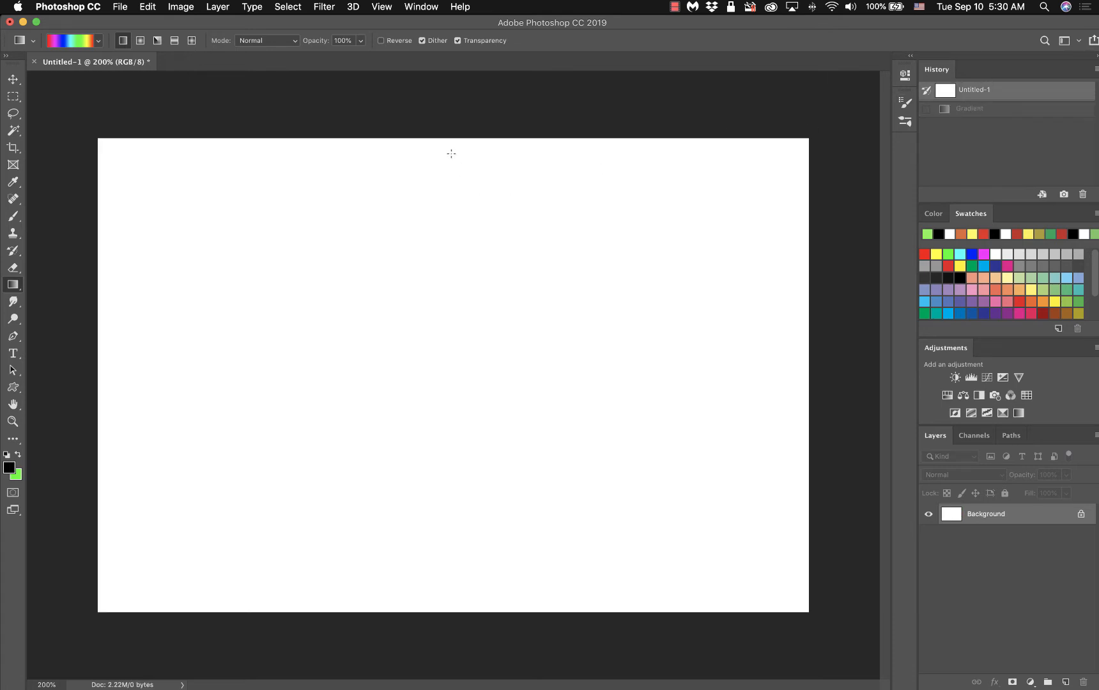
# Draw linear gradients over about half and a fifth of the canvas height, undoing each, and draw short strokes near the middle
pyautogui.moveTo(447, 142); pyautogui.dragTo(446, 404)
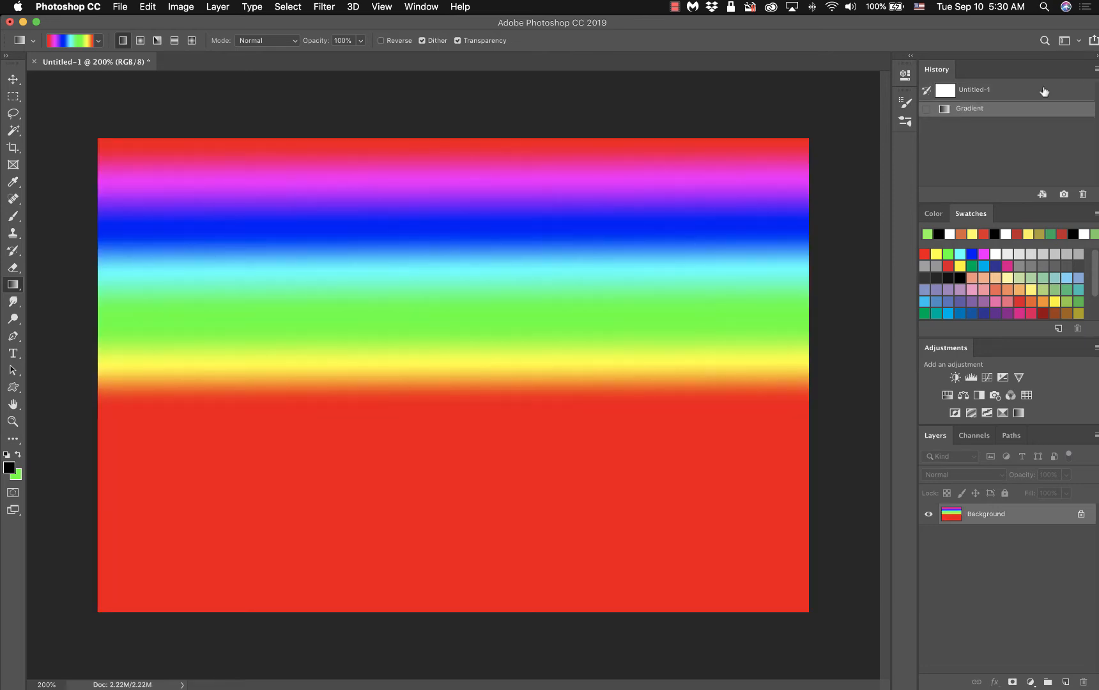
pyautogui.click(1044, 91)
pyautogui.moveTo(448, 139); pyautogui.dragTo(448, 225)
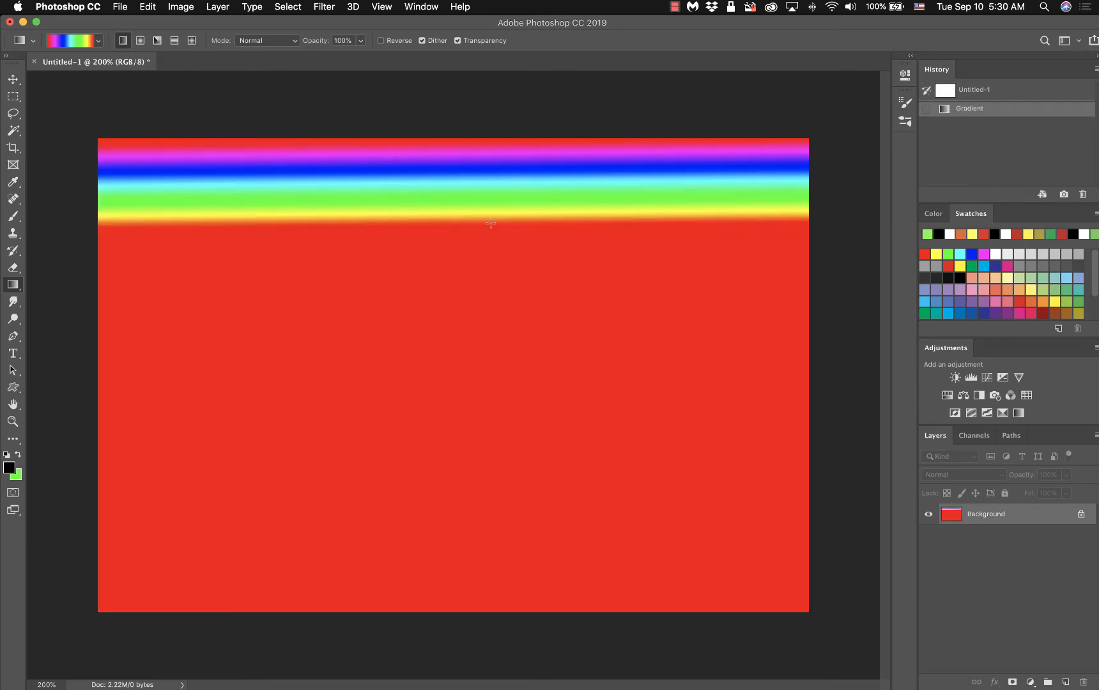
pyautogui.press('super+z')
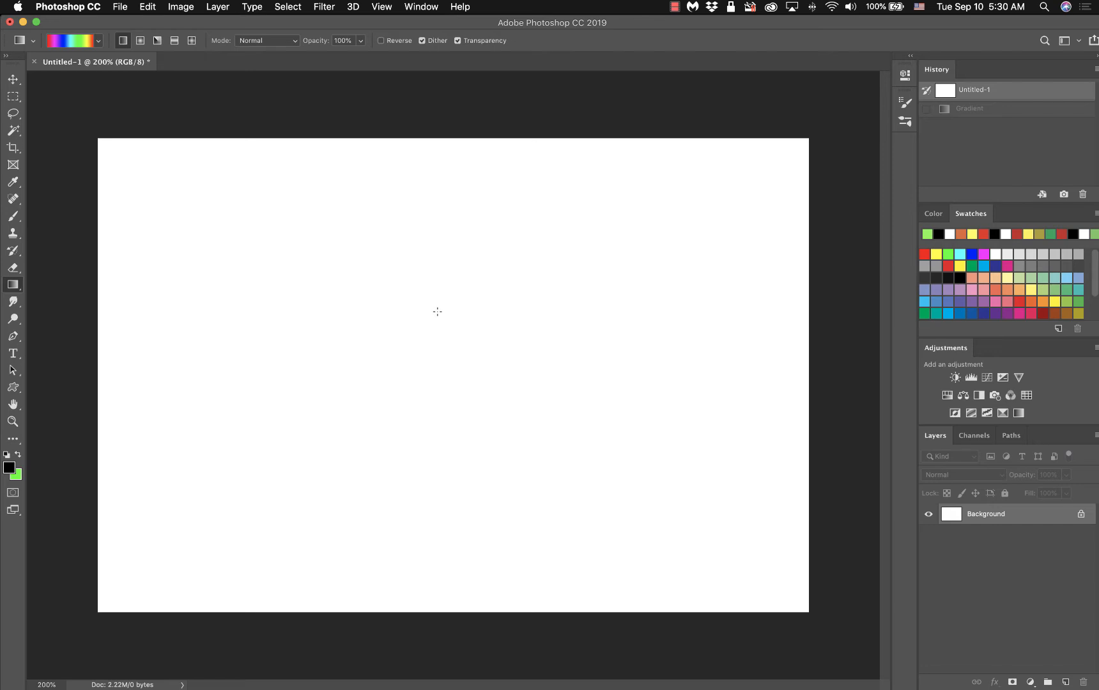
pyautogui.moveTo(437, 311); pyautogui.dragTo(560, 311)
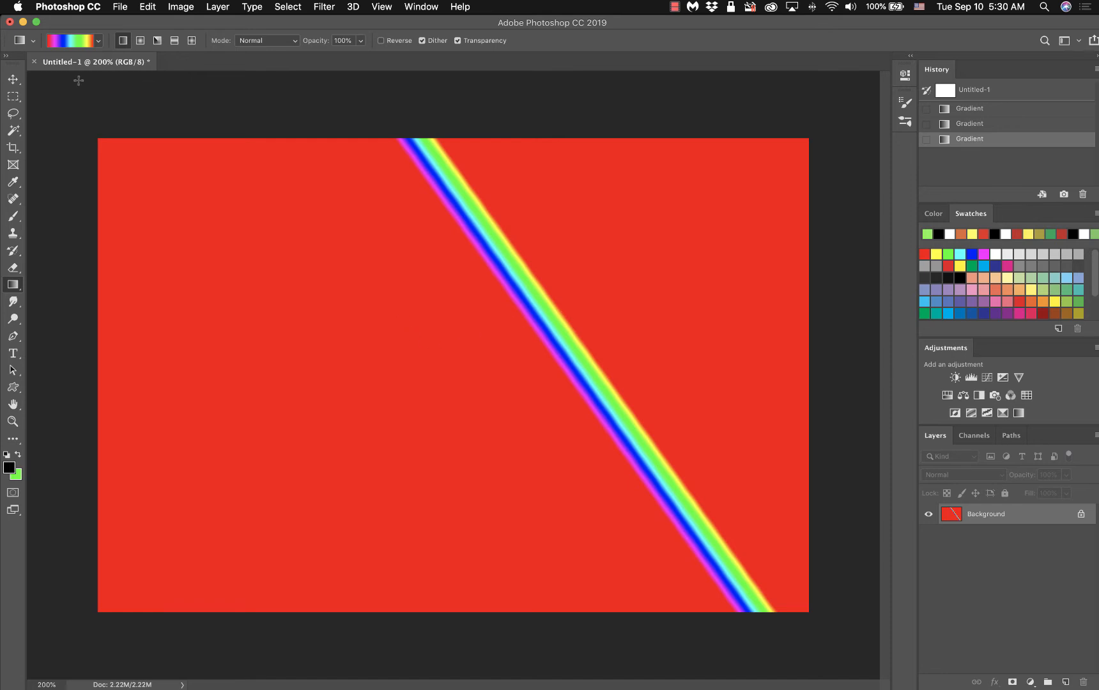
# Choose the Foreground to Background preset, draw it from top to bottom on the blank document, and revert the drawing
pyautogui.click(64, 43)
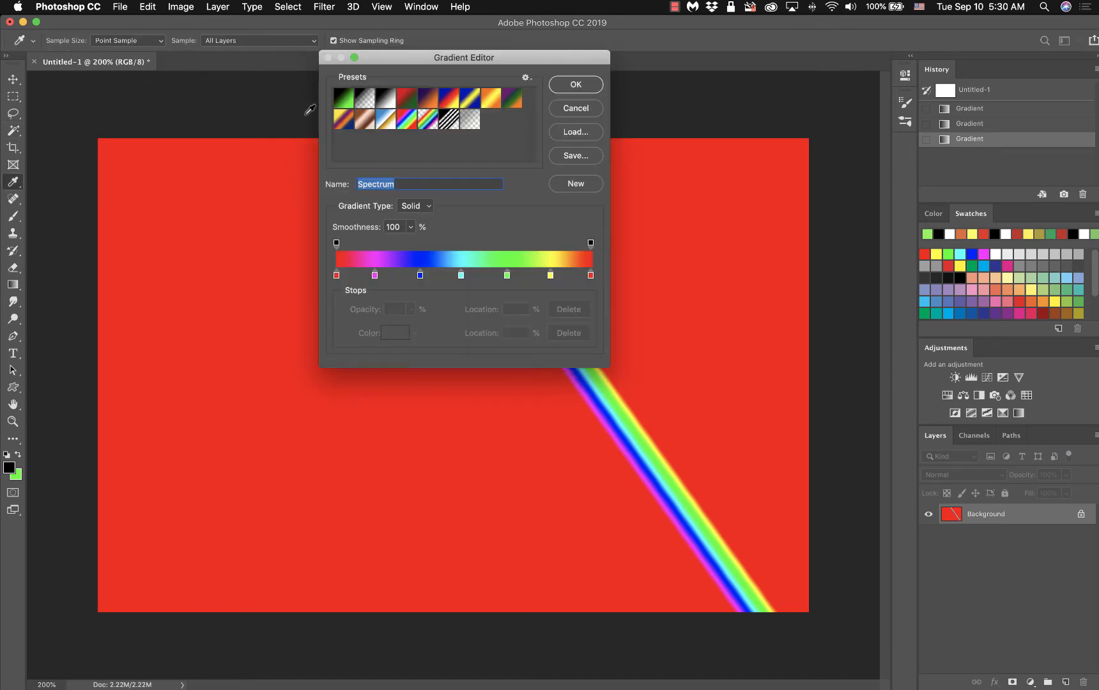
pyautogui.click(344, 99)
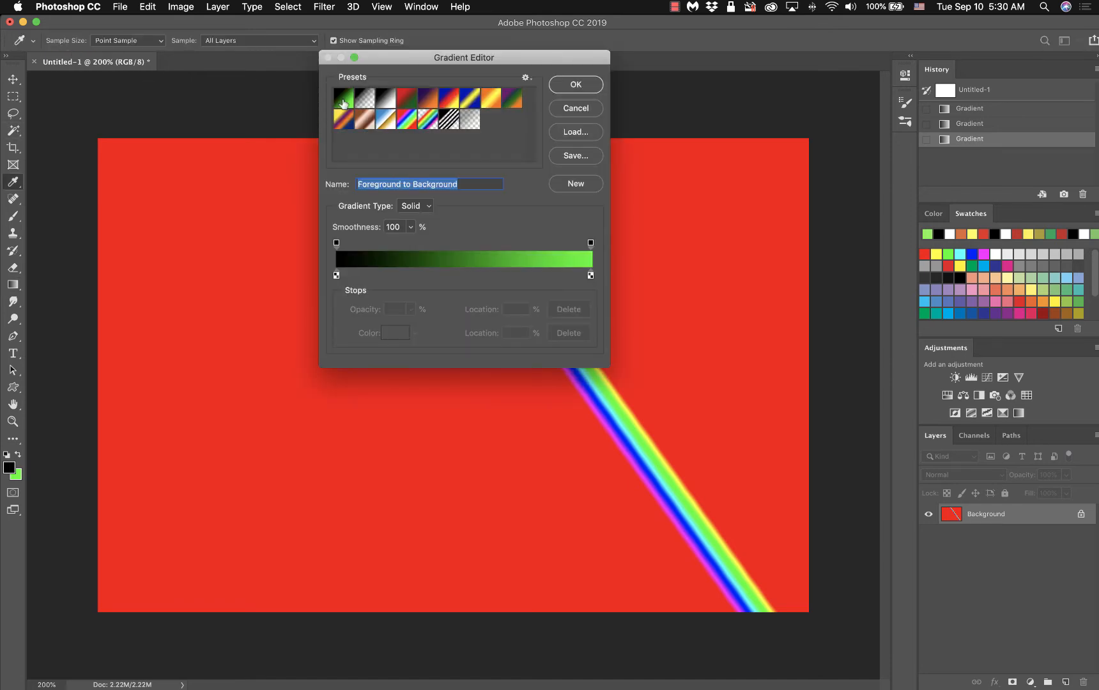
pyautogui.click(559, 88)
pyautogui.click(1054, 89)
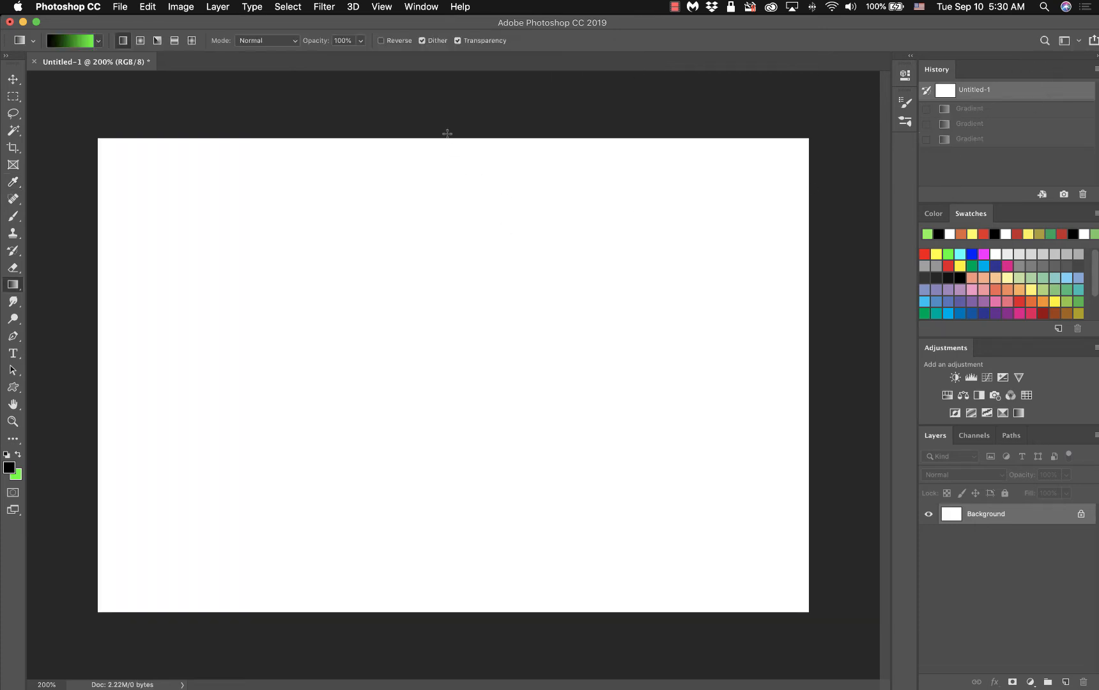
pyautogui.moveTo(447, 134); pyautogui.dragTo(451, 610)
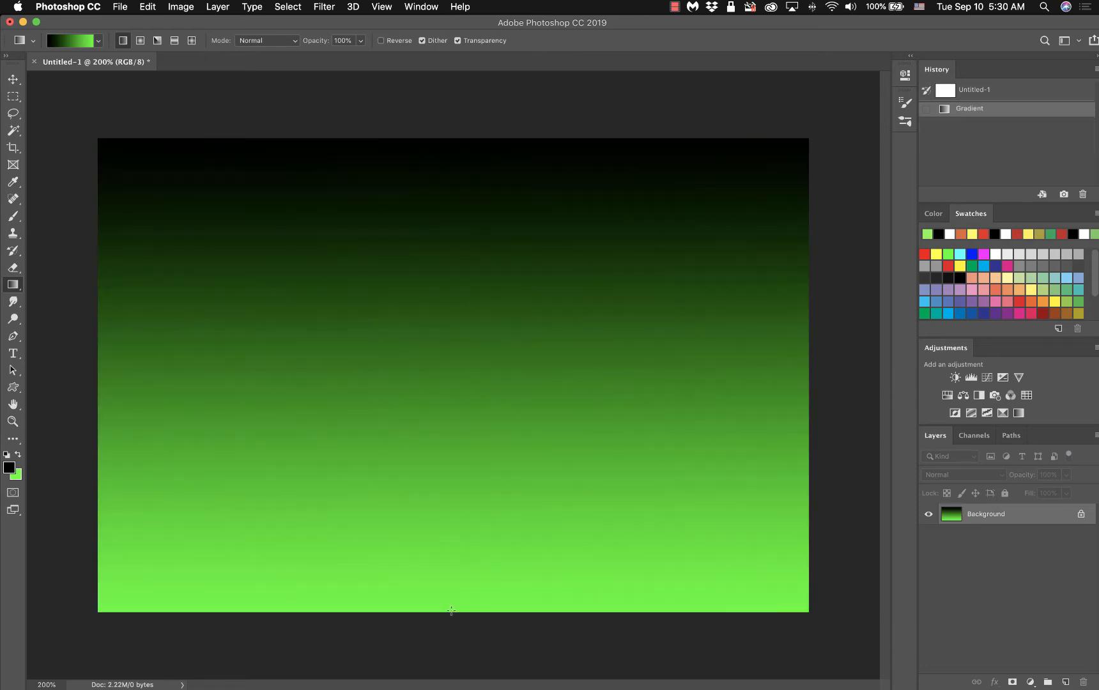
pyautogui.click(981, 99)
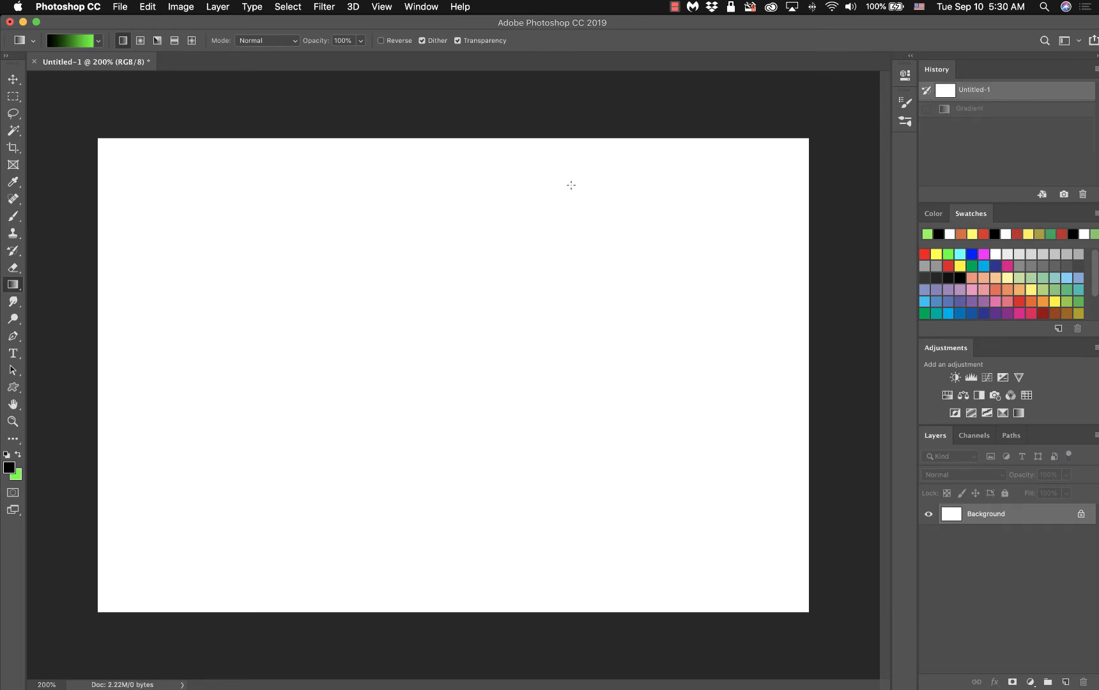
# Draw linear gradients over about half and a seventh of the canvas height, and a short one near the middle, reverting each
pyautogui.moveTo(450, 136); pyautogui.dragTo(444, 407)
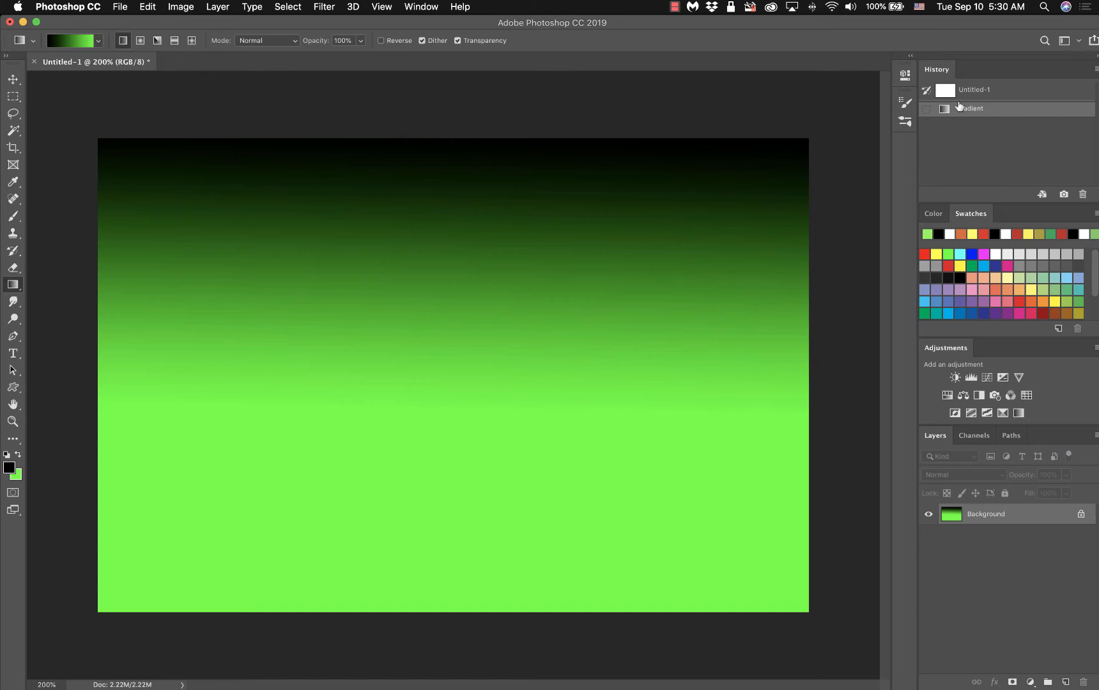
pyautogui.click(977, 91)
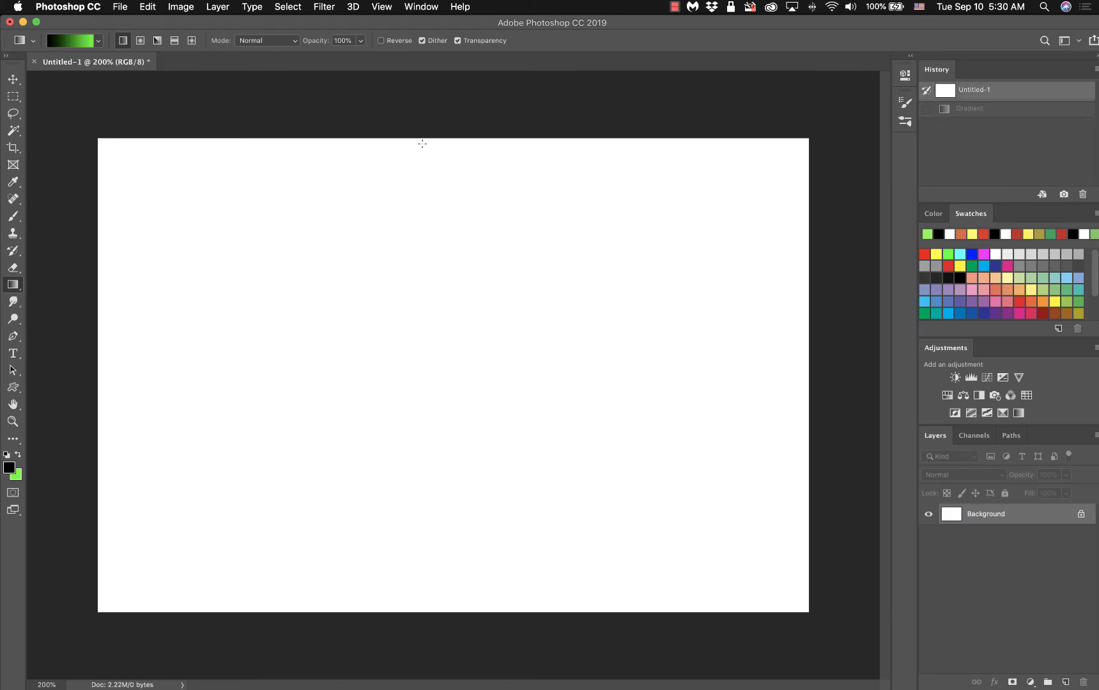
pyautogui.moveTo(422, 136); pyautogui.dragTo(422, 202)
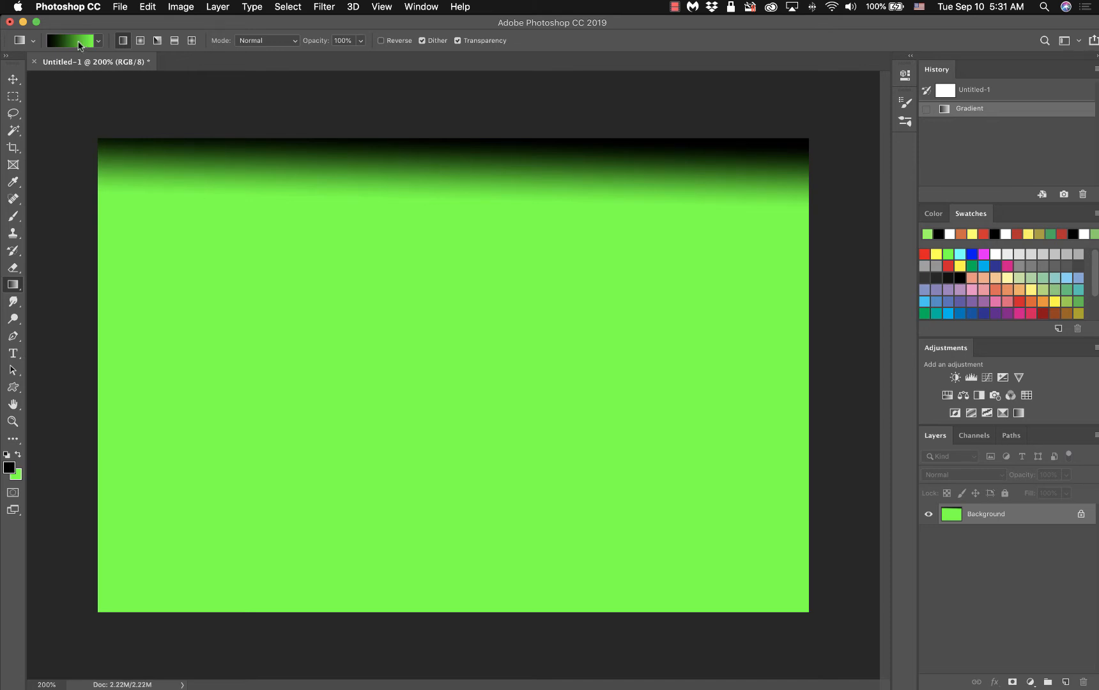
pyautogui.click(975, 92)
pyautogui.moveTo(461, 326); pyautogui.dragTo(467, 372)
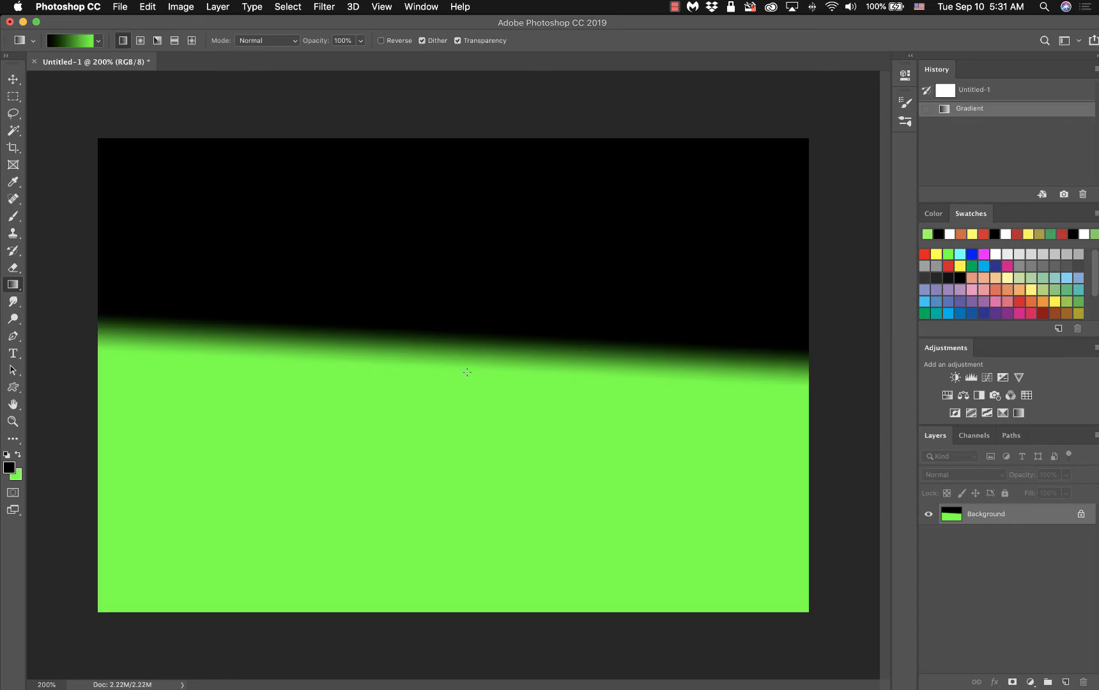
pyautogui.click(986, 91)
# Draw a left-to-right linear gradient across the middle half and a diagonal one toward the lower-left area, reverting each
pyautogui.moveTo(298, 355); pyautogui.dragTo(647, 345)
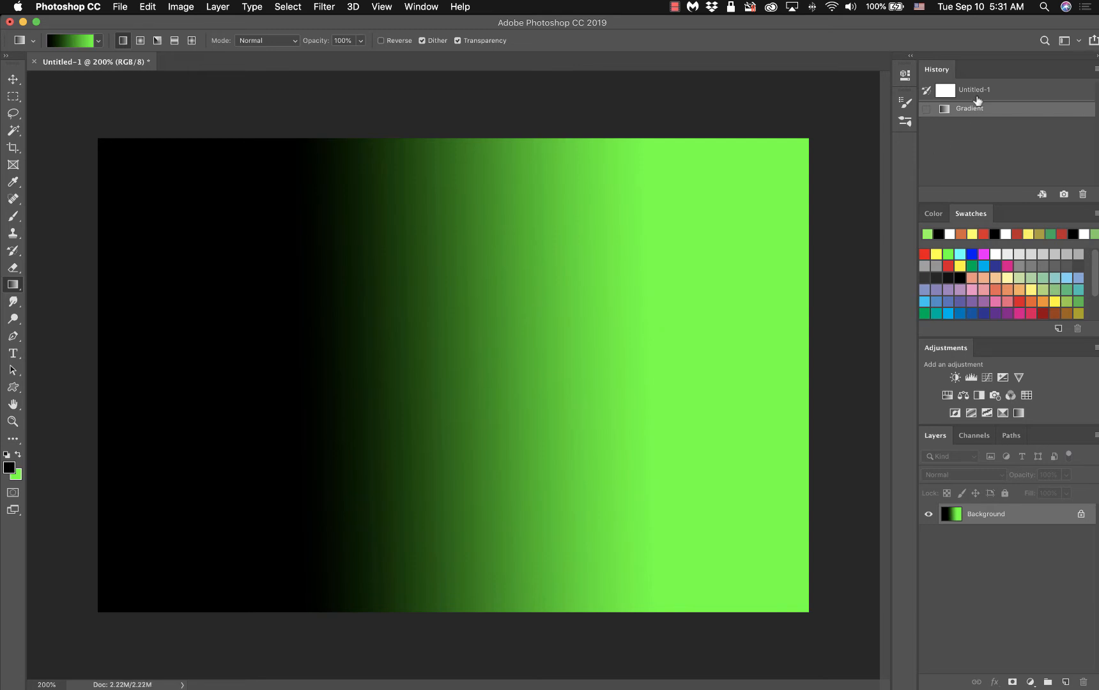
pyautogui.click(977, 95)
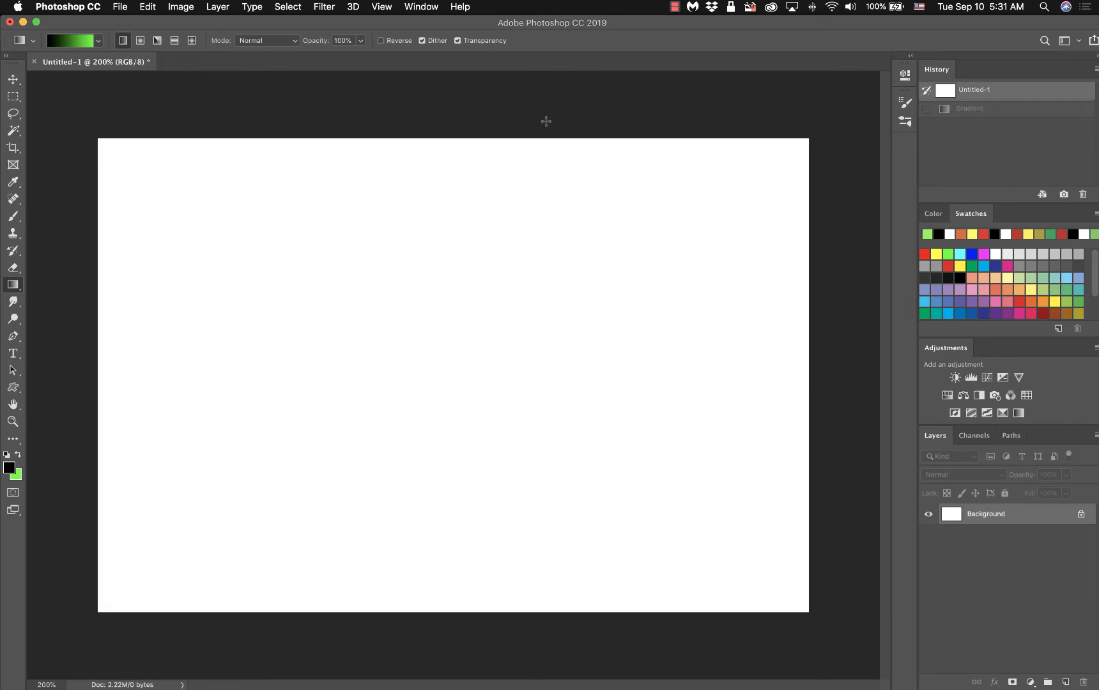
pyautogui.moveTo(546, 121); pyautogui.dragTo(278, 520)
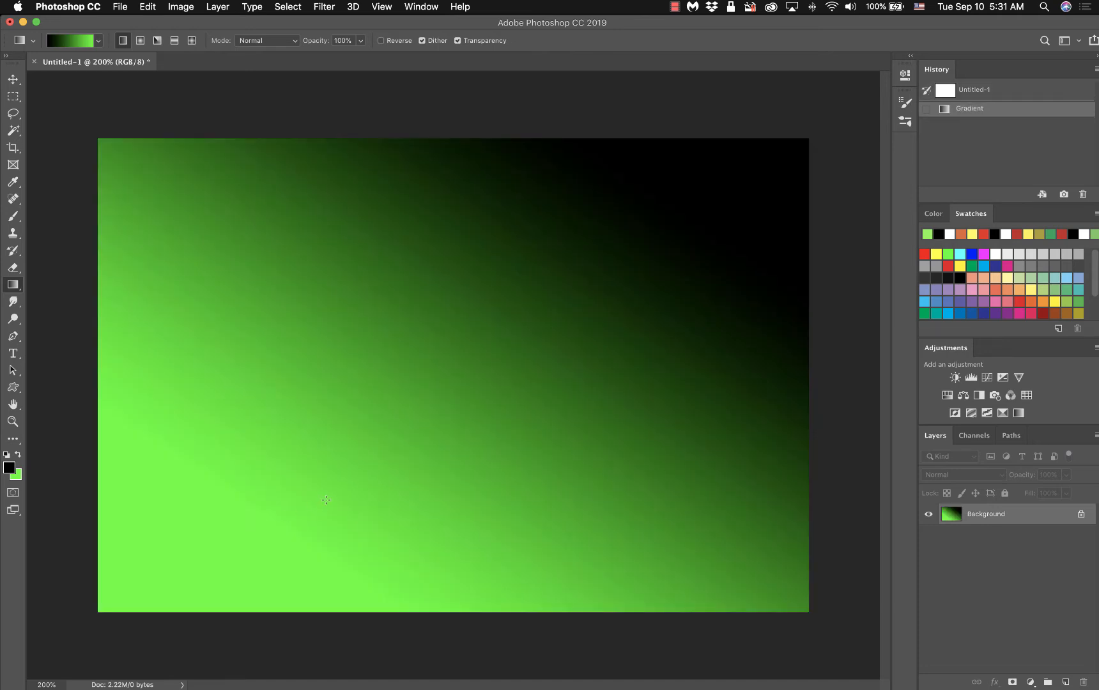
pyautogui.click(1020, 91)
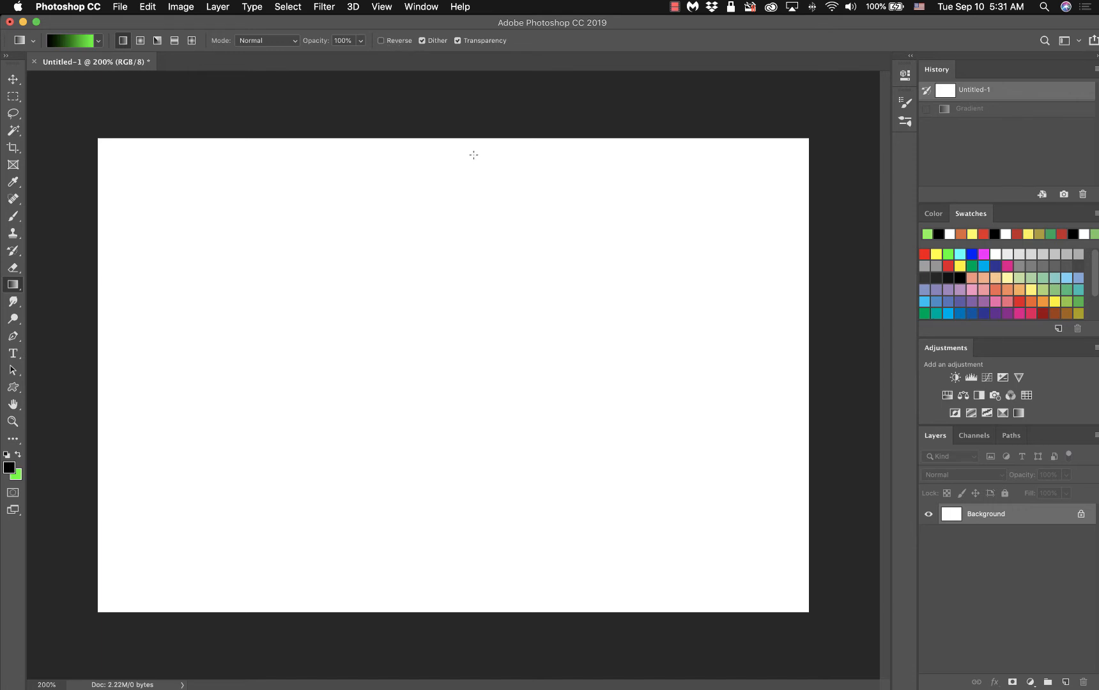
# Draw full-height linear gradients from top to bottom, bottom to top, and top to bottom again, reverting the document after each
pyautogui.moveTo(437, 130); pyautogui.dragTo(430, 637)
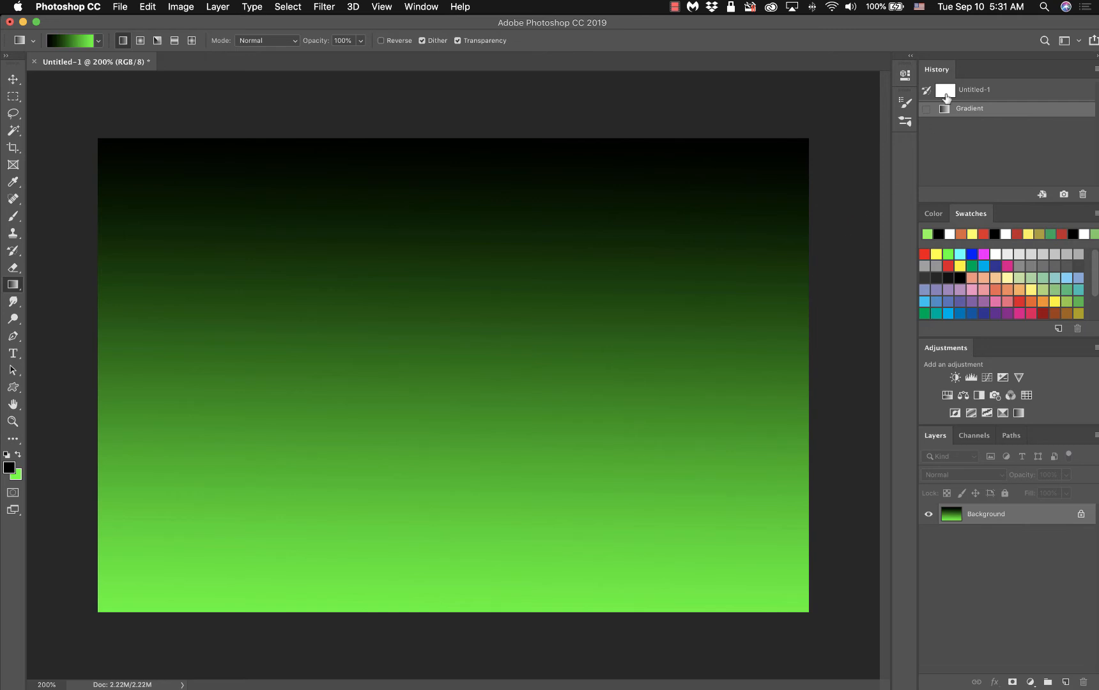
pyautogui.click(944, 90)
pyautogui.moveTo(447, 625); pyautogui.dragTo(452, 133)
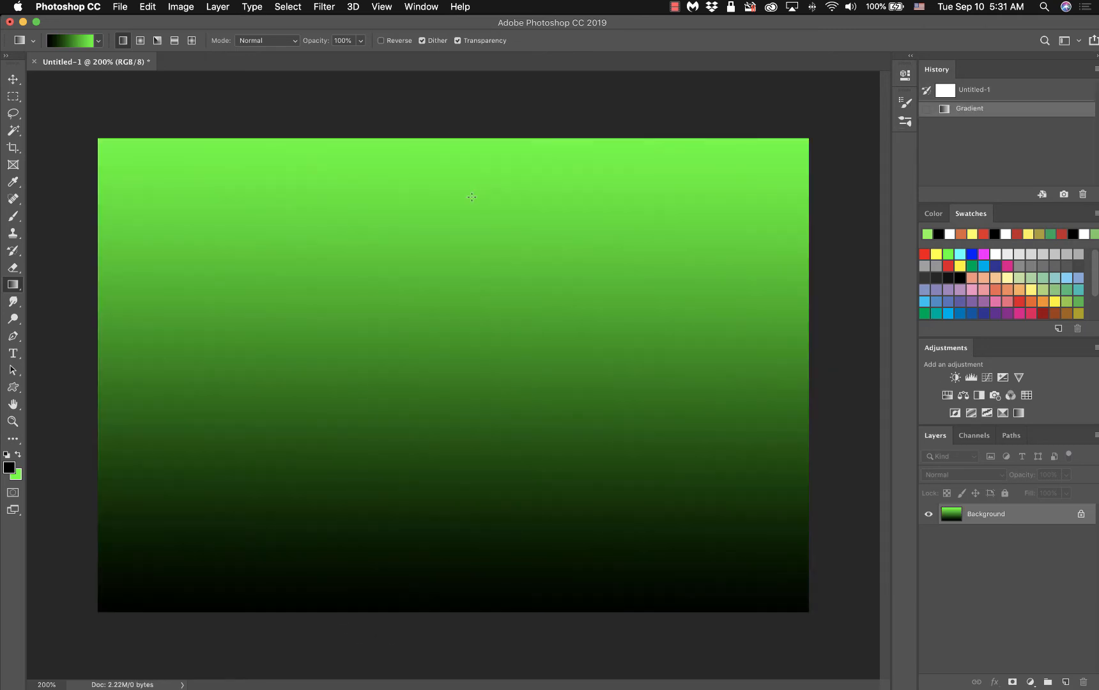
pyautogui.click(965, 91)
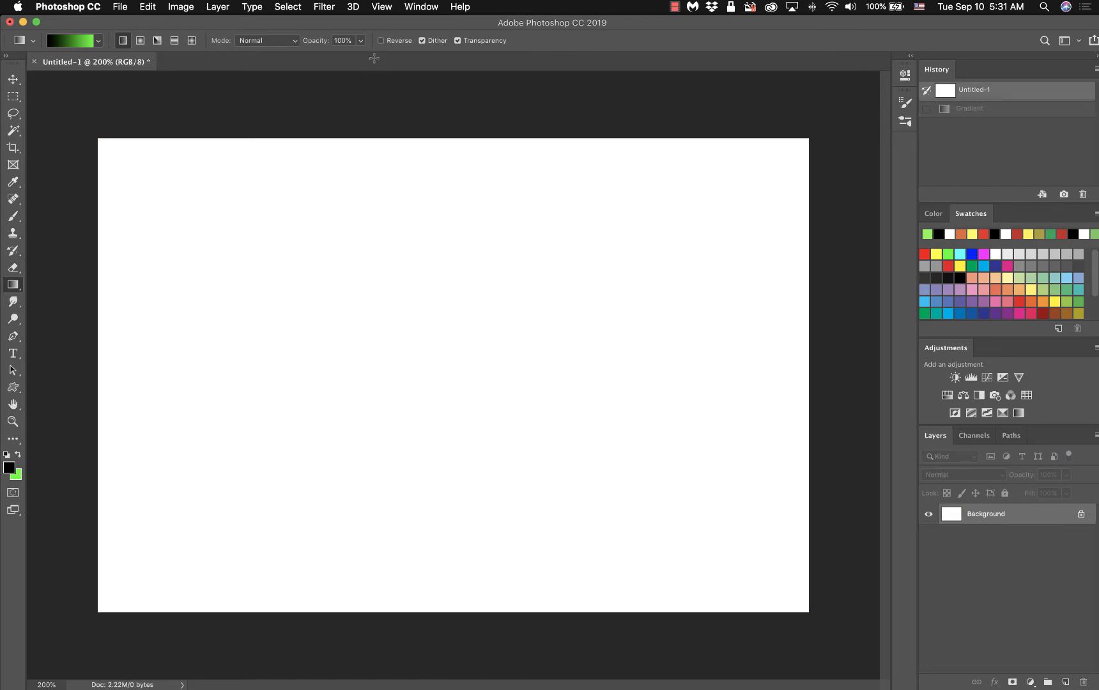
pyautogui.moveTo(445, 129); pyautogui.dragTo(434, 624)
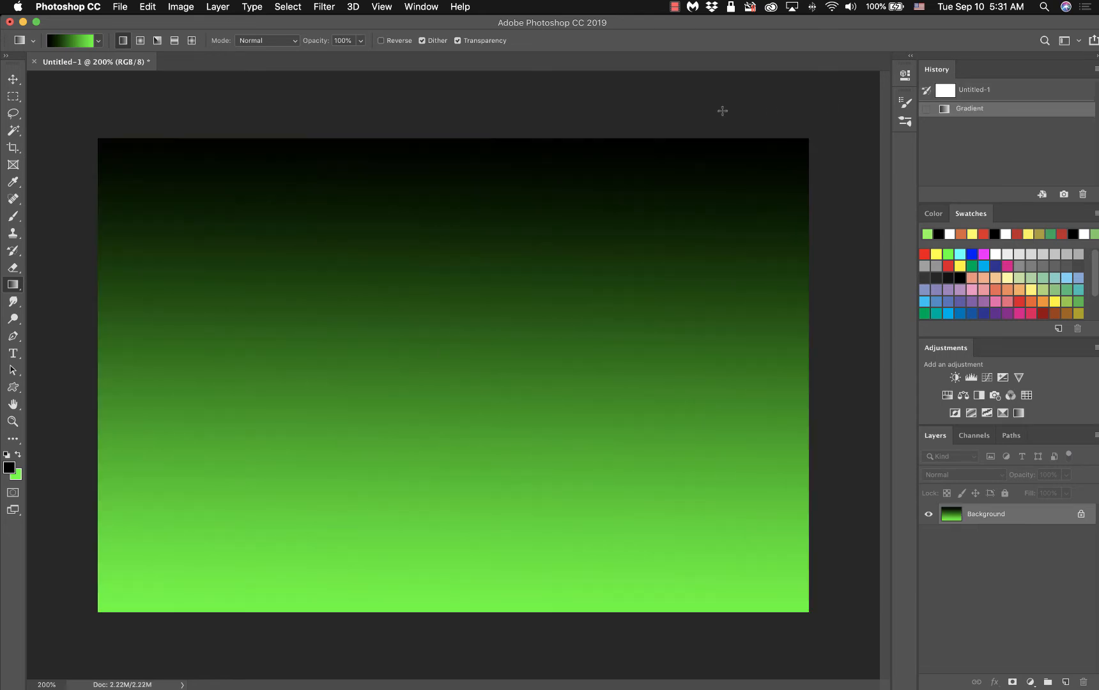
pyautogui.click(970, 93)
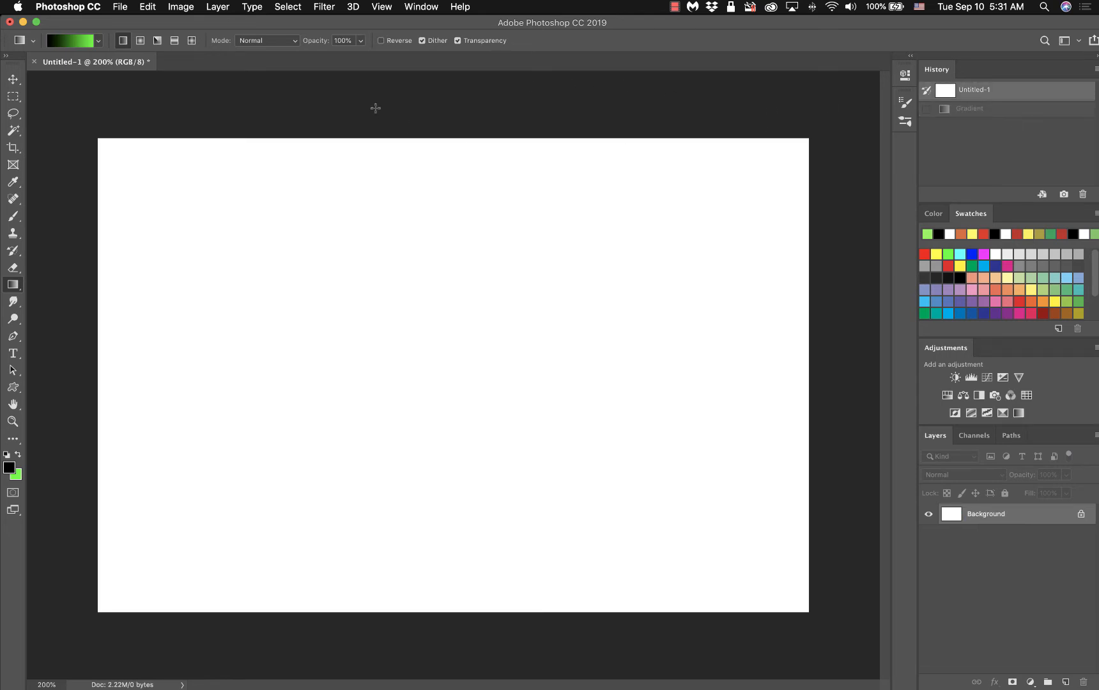
# Draw the gradient from top to bottom with Reverse enabled, revert it, and redraw it with Reverse disabled
pyautogui.click(383, 41)
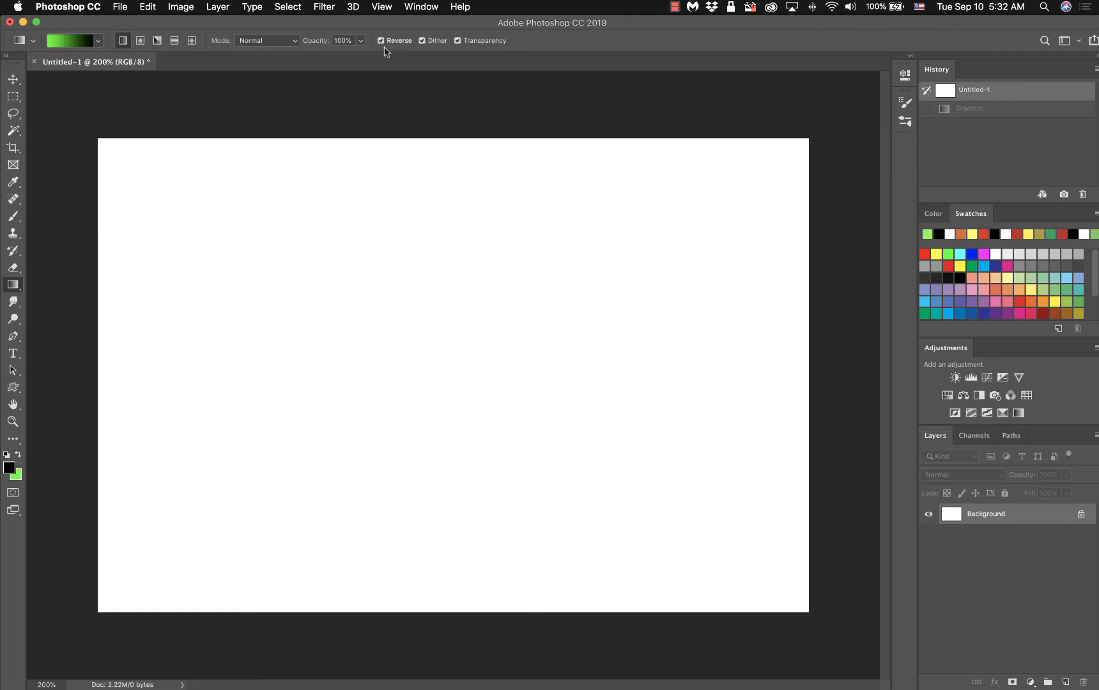
pyautogui.moveTo(435, 131); pyautogui.dragTo(440, 612)
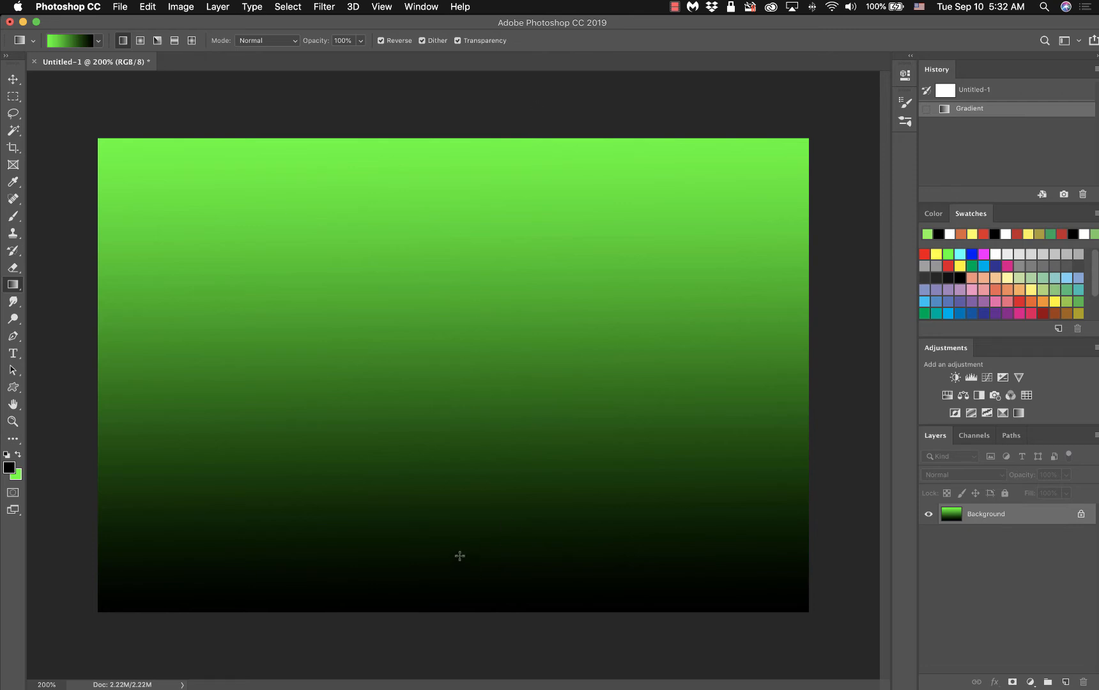
pyautogui.click(381, 41)
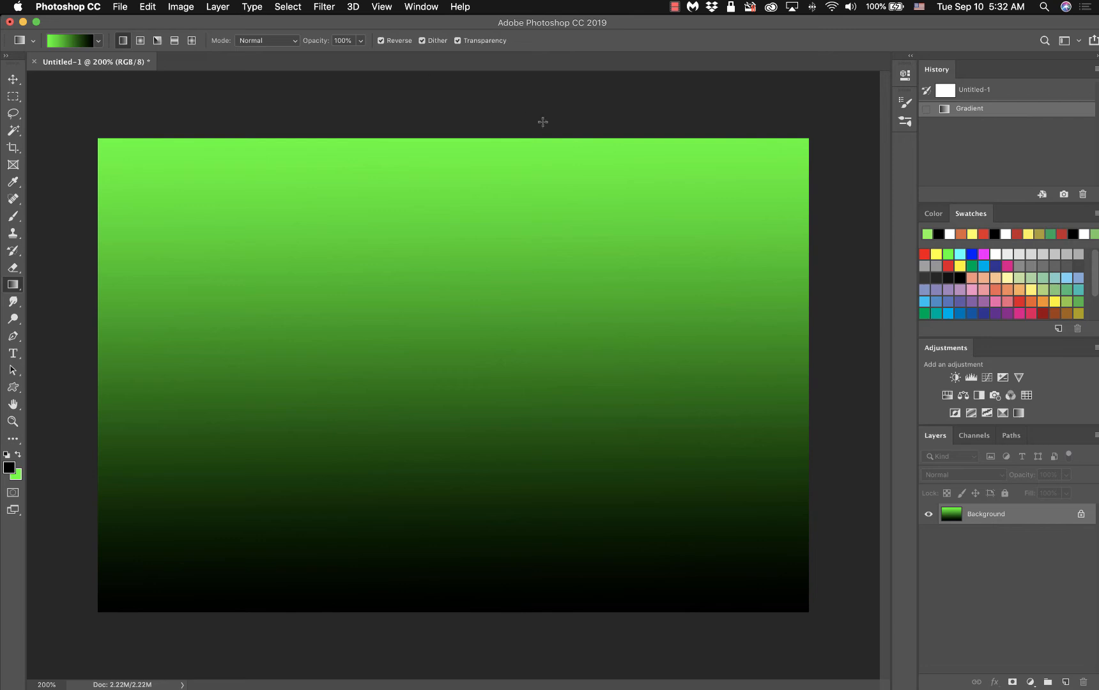
pyautogui.click(381, 41)
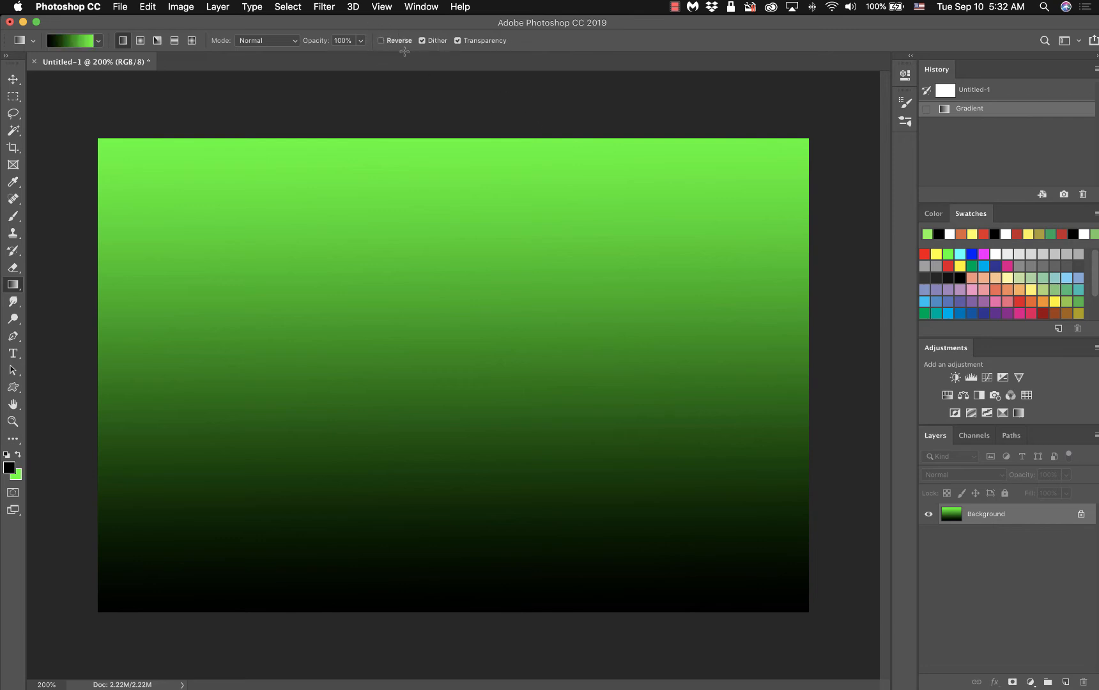
pyautogui.click(987, 90)
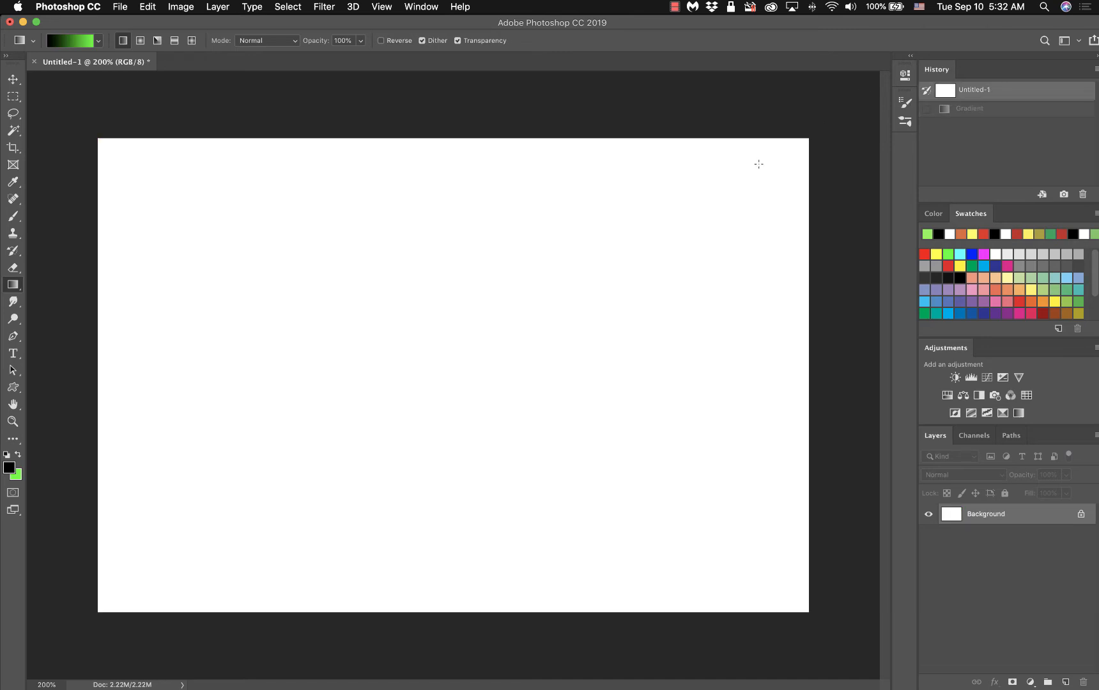
pyautogui.moveTo(438, 131); pyautogui.dragTo(442, 606)
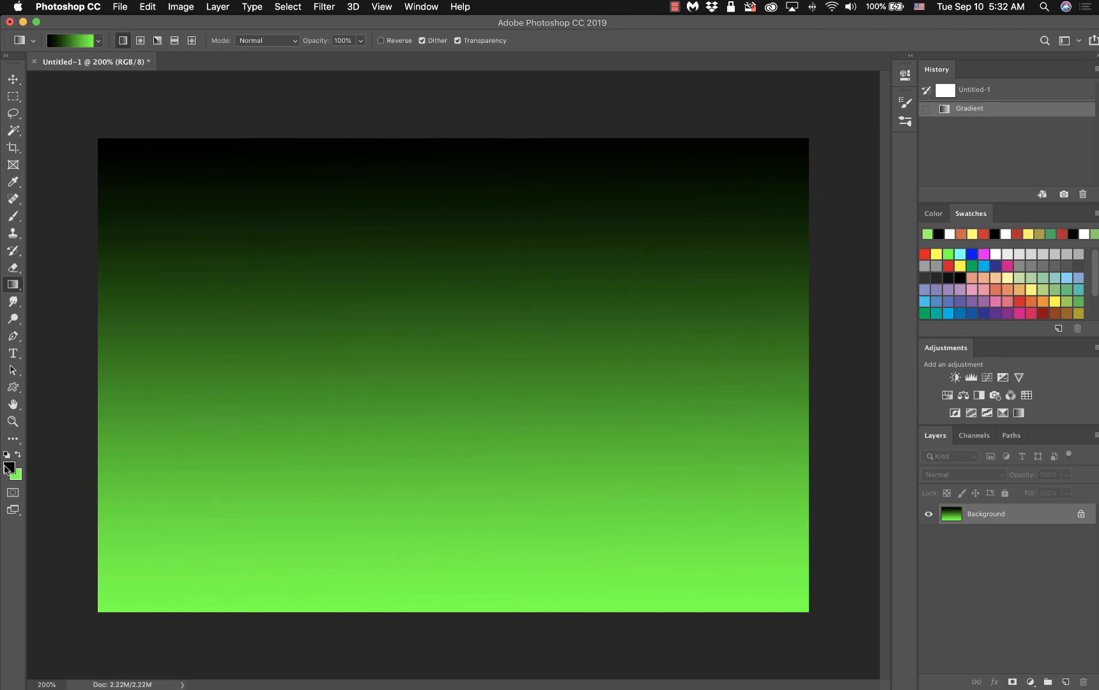
# Set the foreground color to the blue 0312d5
pyautogui.click(10, 469)
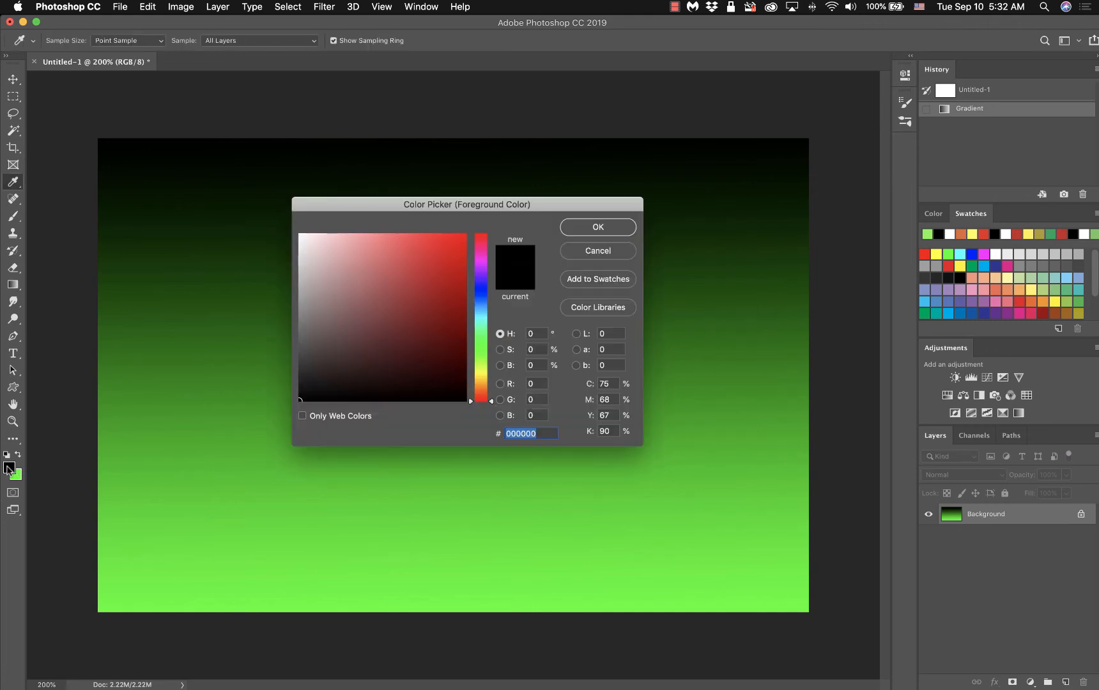
pyautogui.click(484, 288)
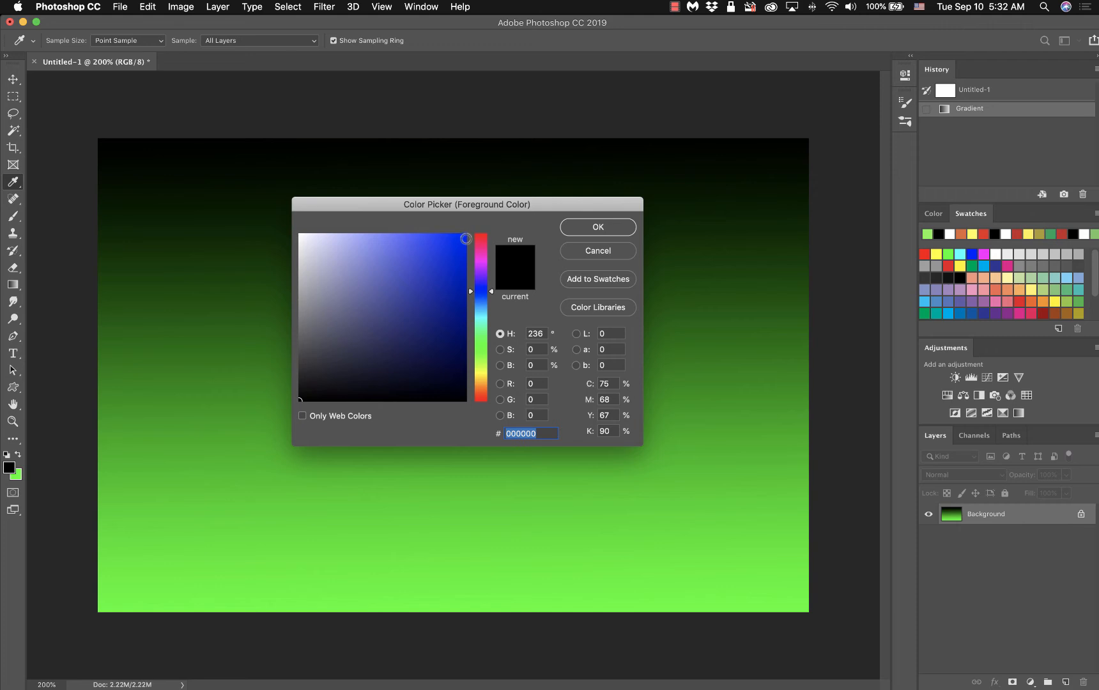
pyautogui.click(463, 260)
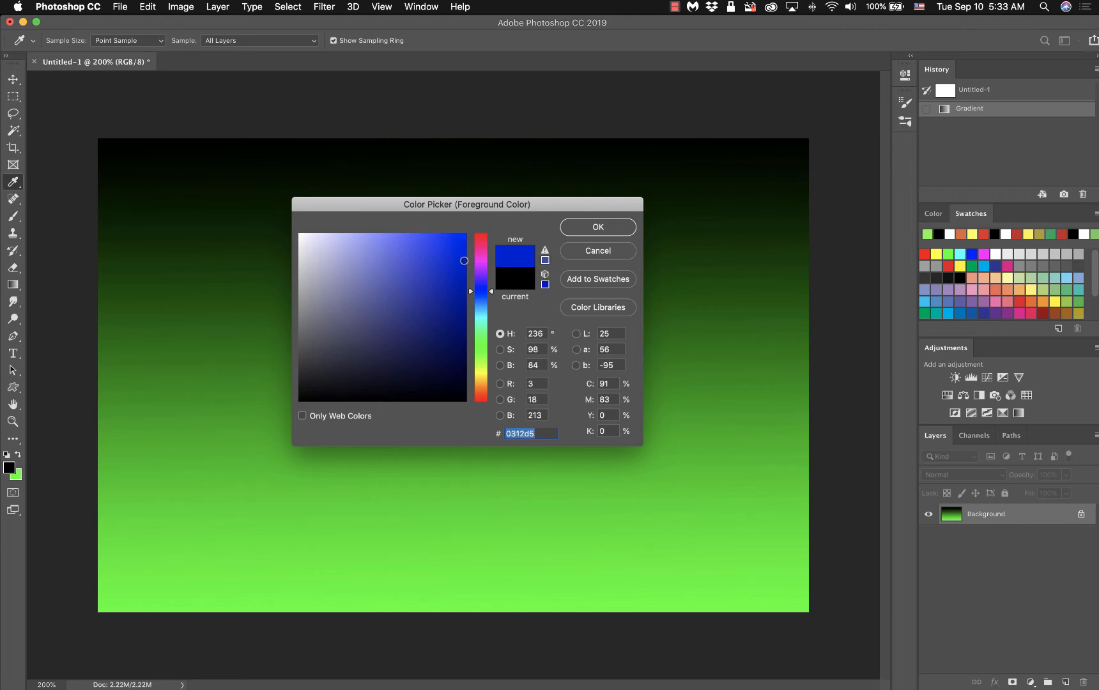
pyautogui.click(607, 233)
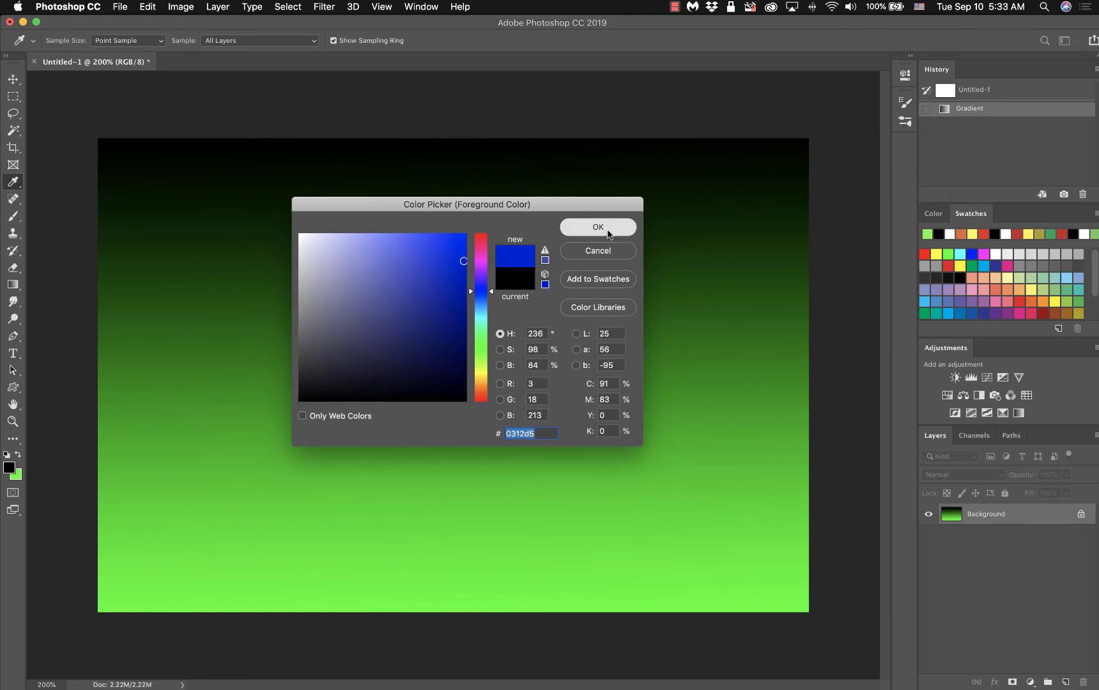
# Change the background color to light blue and draw the new gradient from top to bottom on the blank document
pyautogui.click(19, 476)
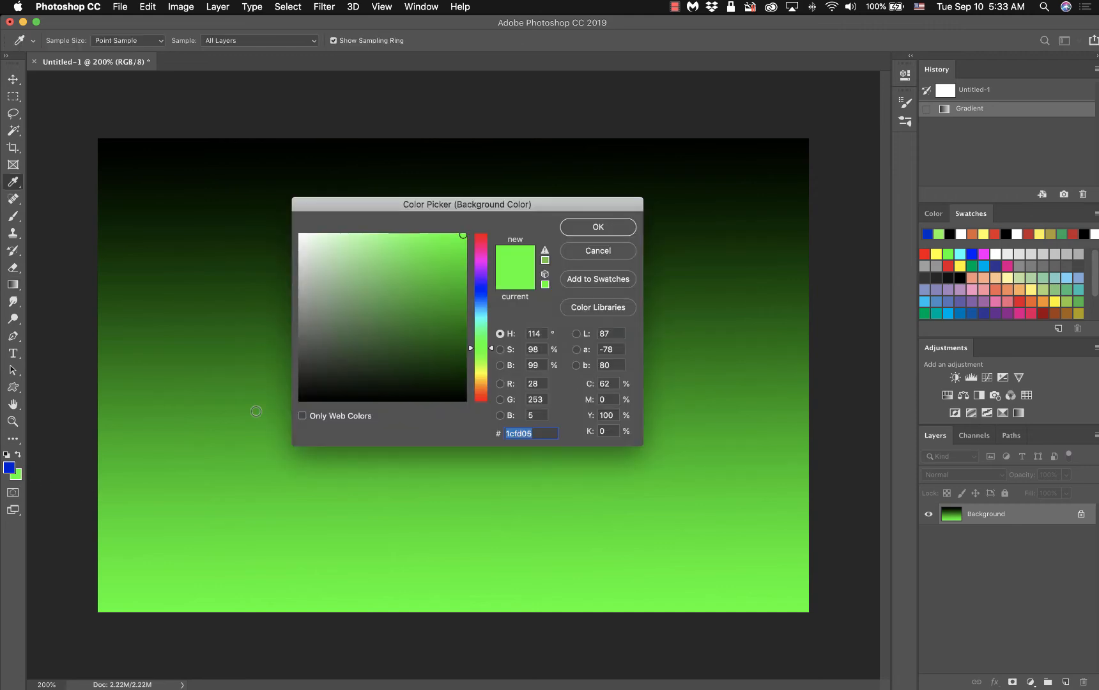
pyautogui.click(480, 307)
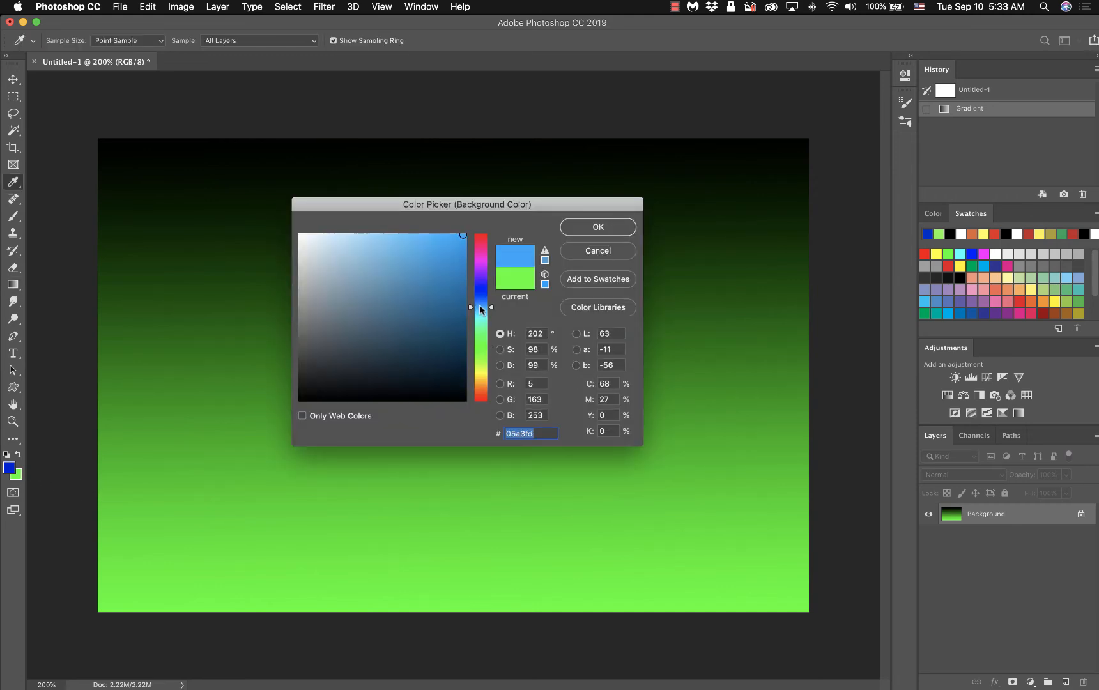
pyautogui.moveTo(480, 306); pyautogui.dragTo(481, 310)
pyautogui.click(617, 231)
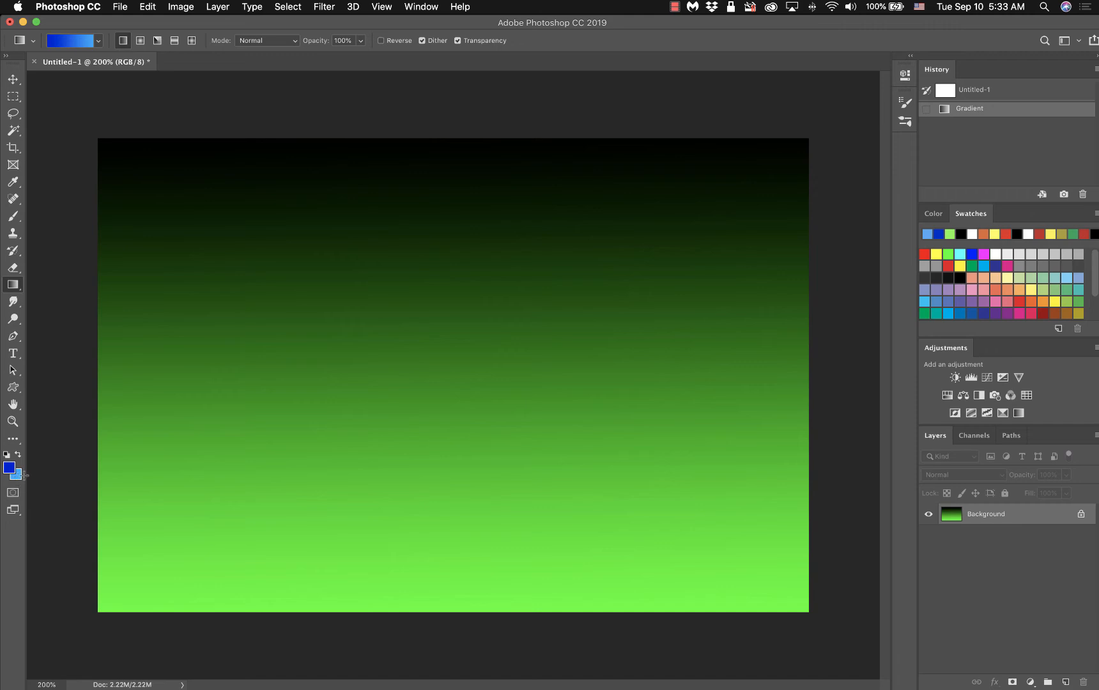
pyautogui.click(1026, 93)
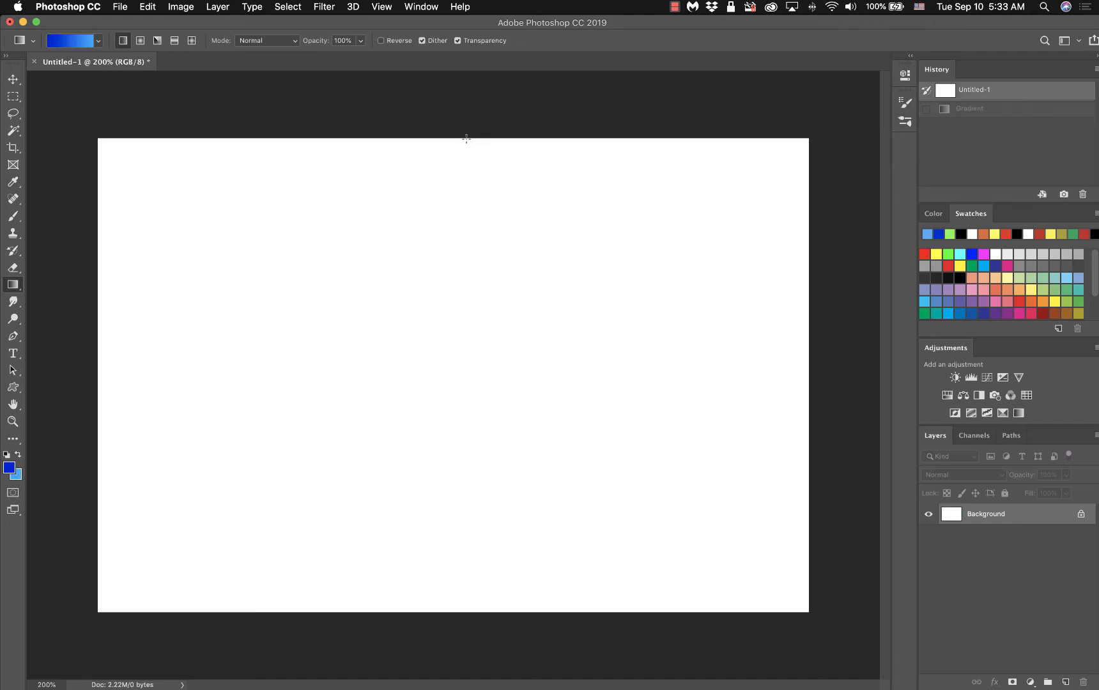
pyautogui.moveTo(442, 136); pyautogui.dragTo(449, 611)
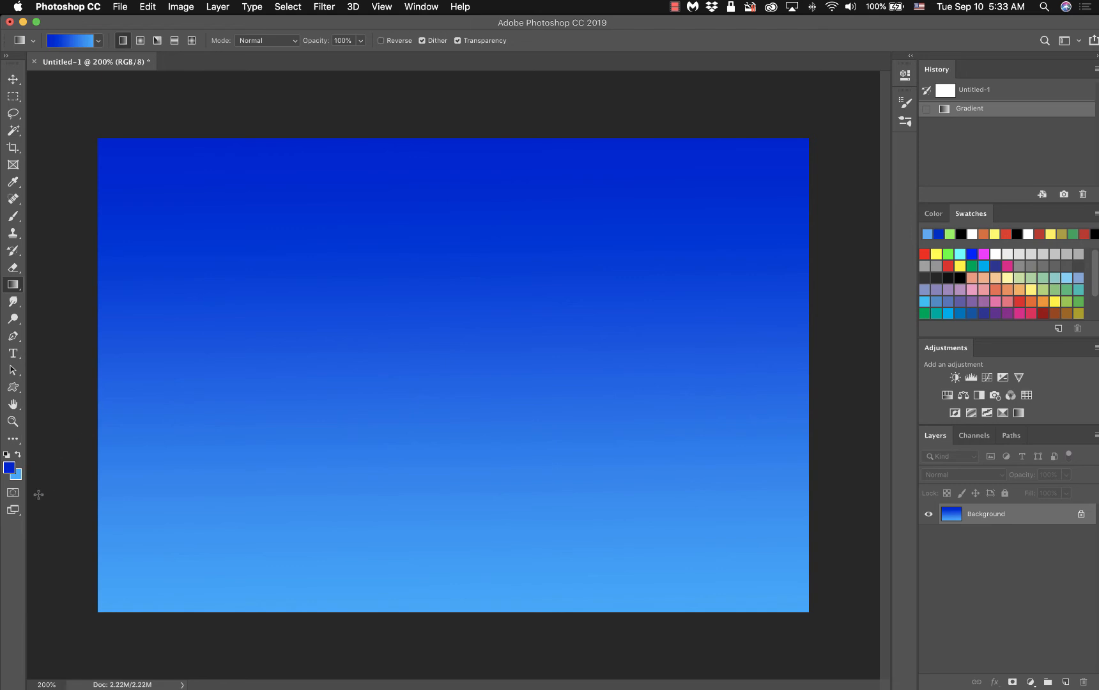
# Edit the gradient by moving its starting color stop to 50% and adding another color stop at the beginning
pyautogui.click(73, 42)
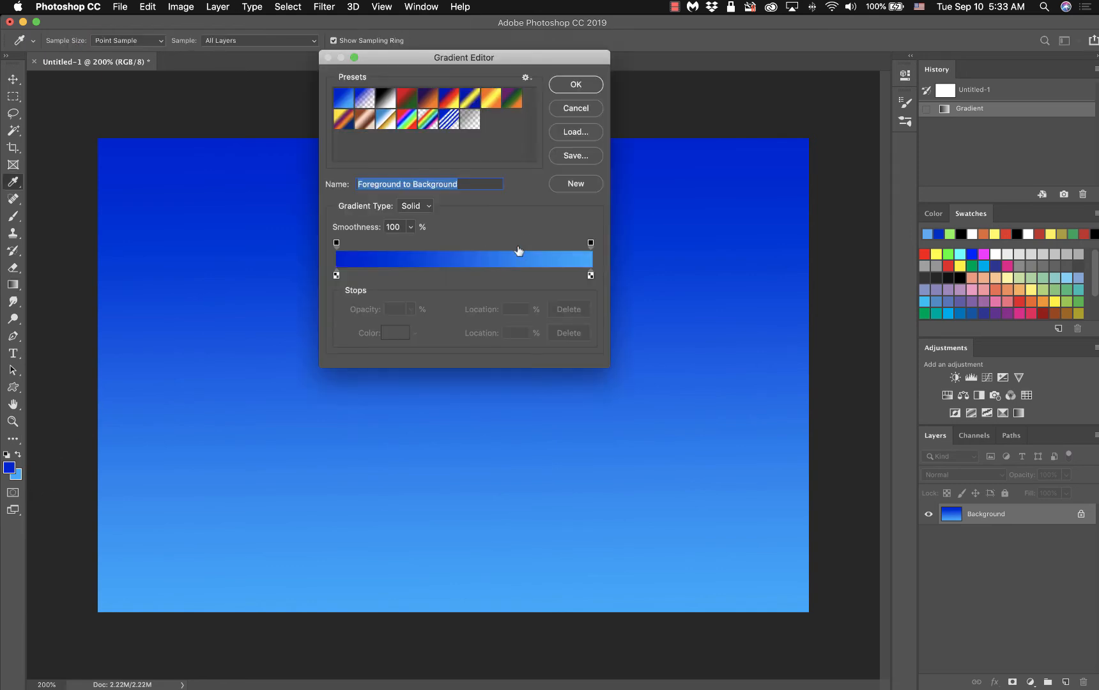
pyautogui.moveTo(337, 275); pyautogui.dragTo(448, 275)
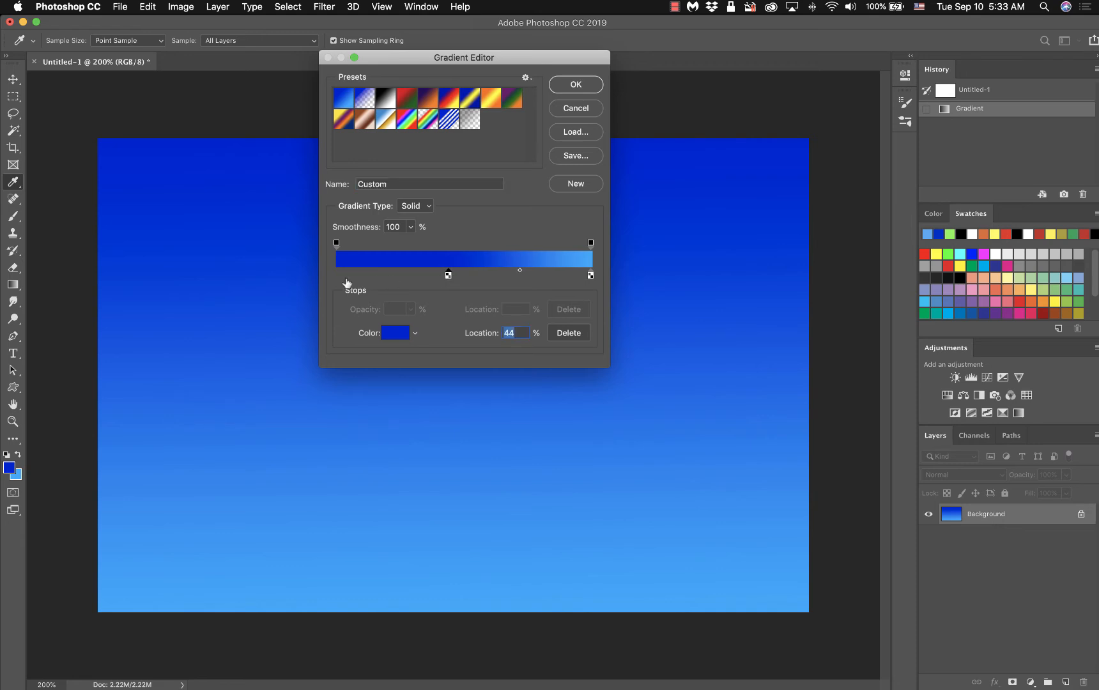
pyautogui.click(343, 277)
pyautogui.moveTo(343, 280); pyautogui.dragTo(324, 279)
pyautogui.moveTo(447, 276); pyautogui.dragTo(464, 277)
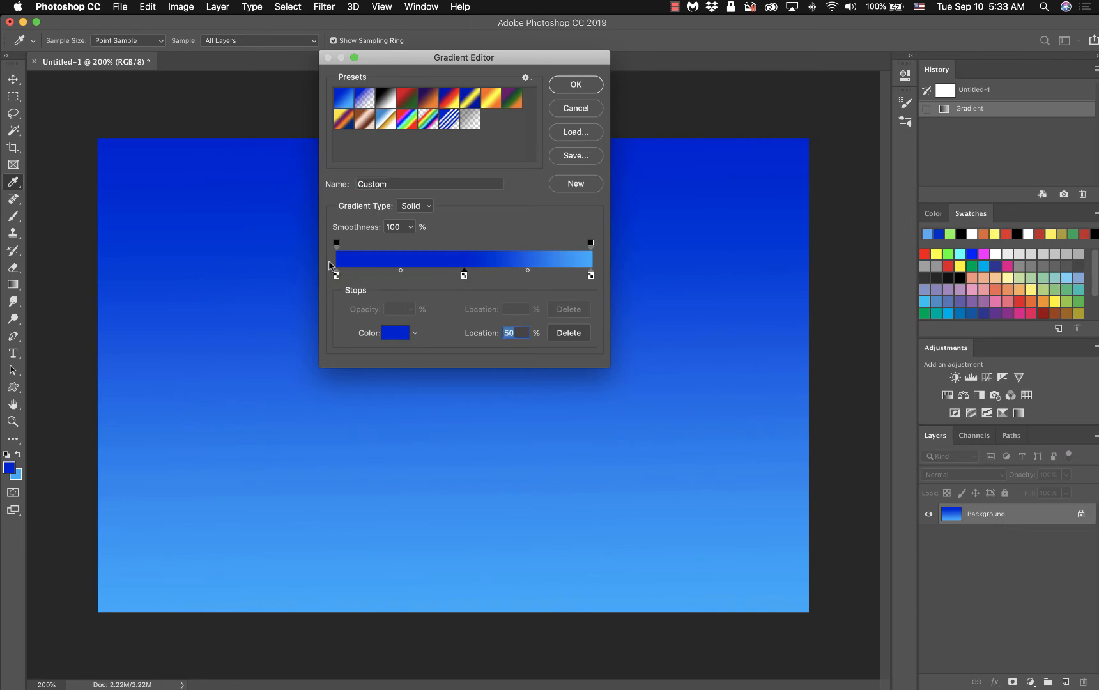
# Set the middle stop's color to dark blue 01096e, accept the edited gradient, and revert the document to blank
pyautogui.click(389, 338)
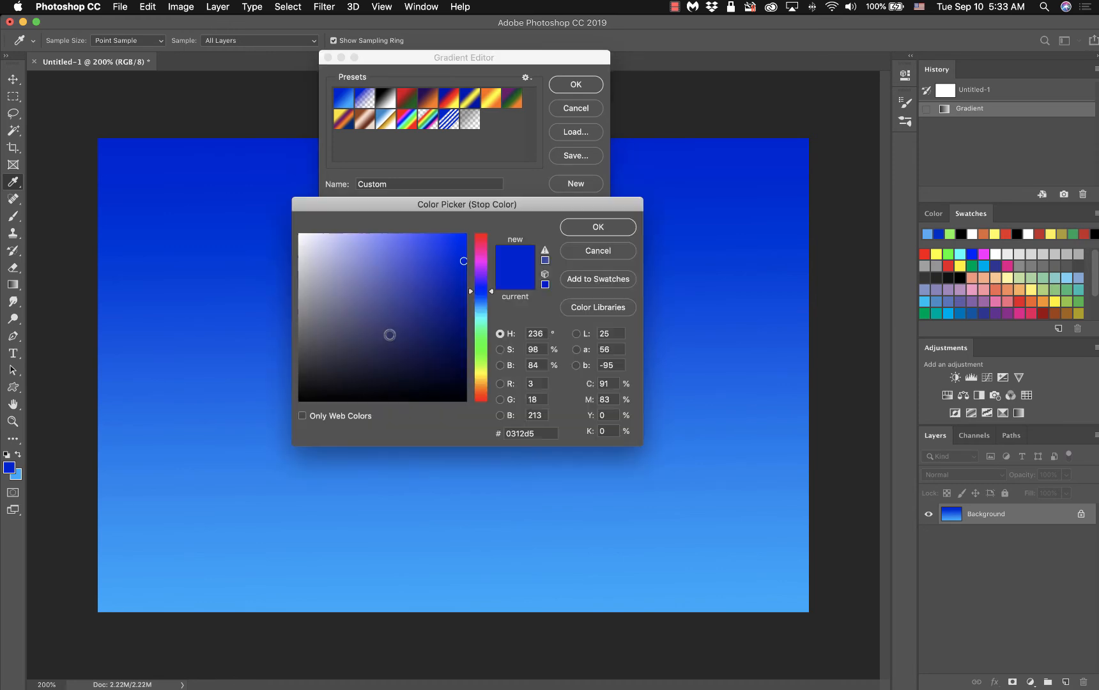
pyautogui.click(465, 329)
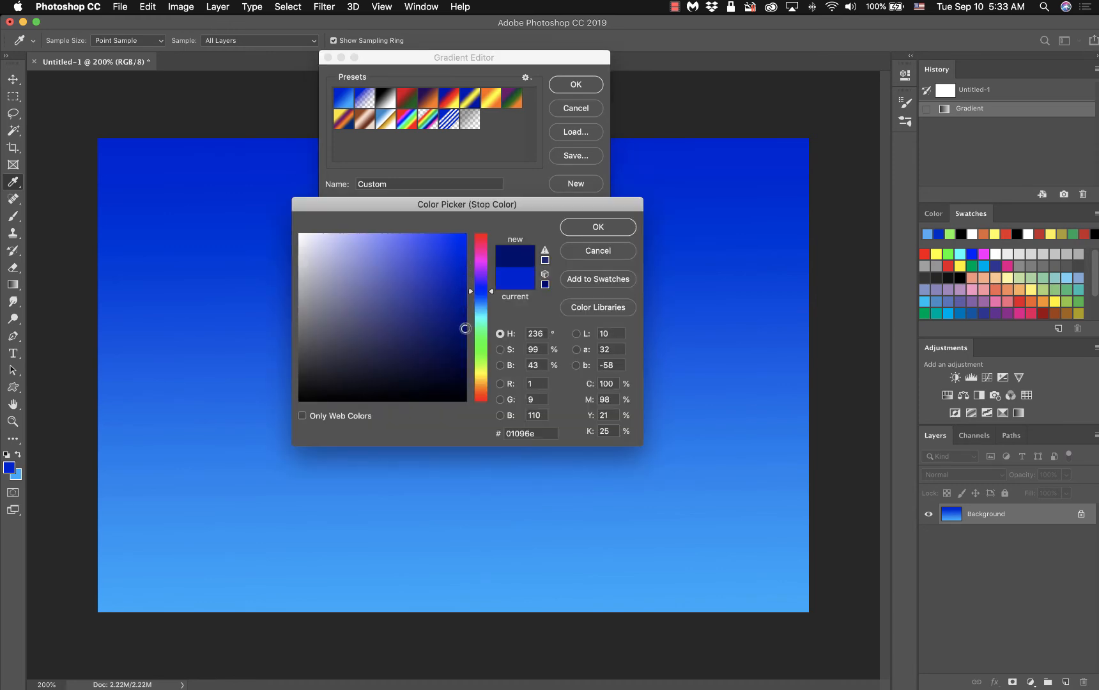
pyautogui.click(591, 238)
pyautogui.click(578, 81)
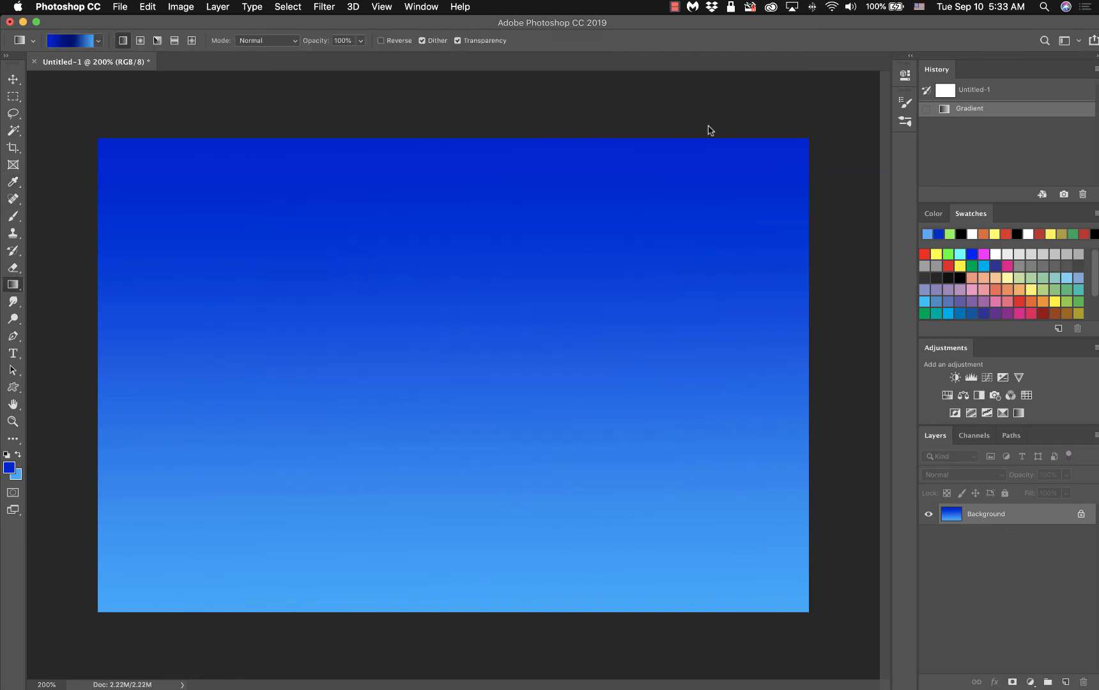
pyautogui.click(1035, 90)
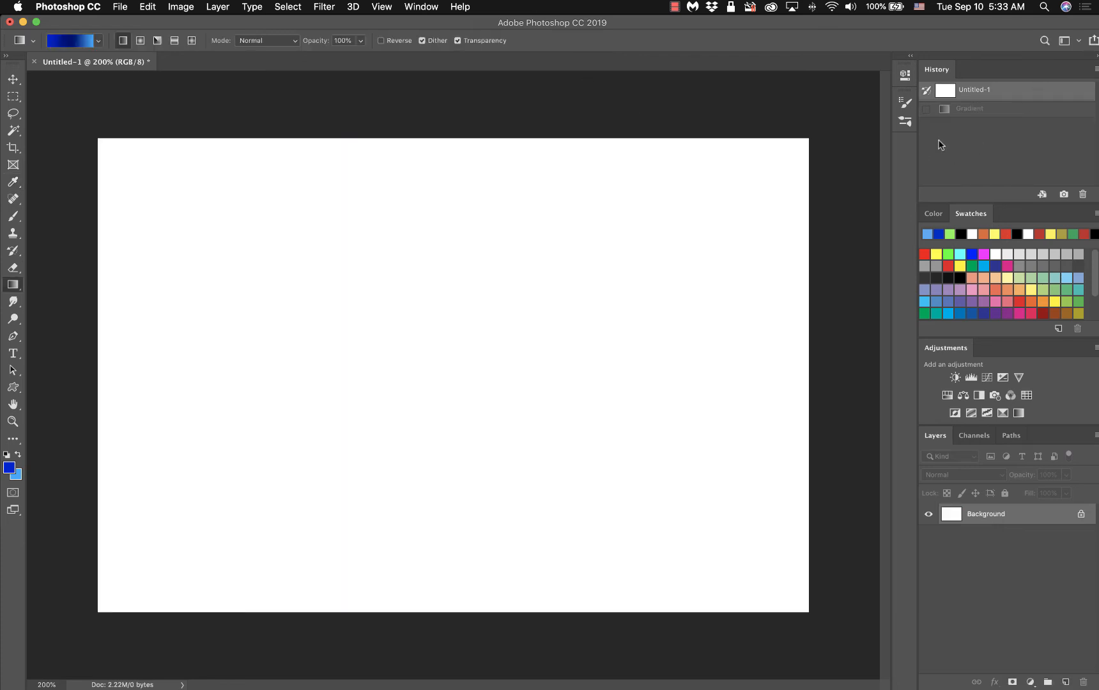
# Edit the gradient so dark blue starts at 0% and blue sits at 50%, and draw it from top to bottom
pyautogui.click(71, 43)
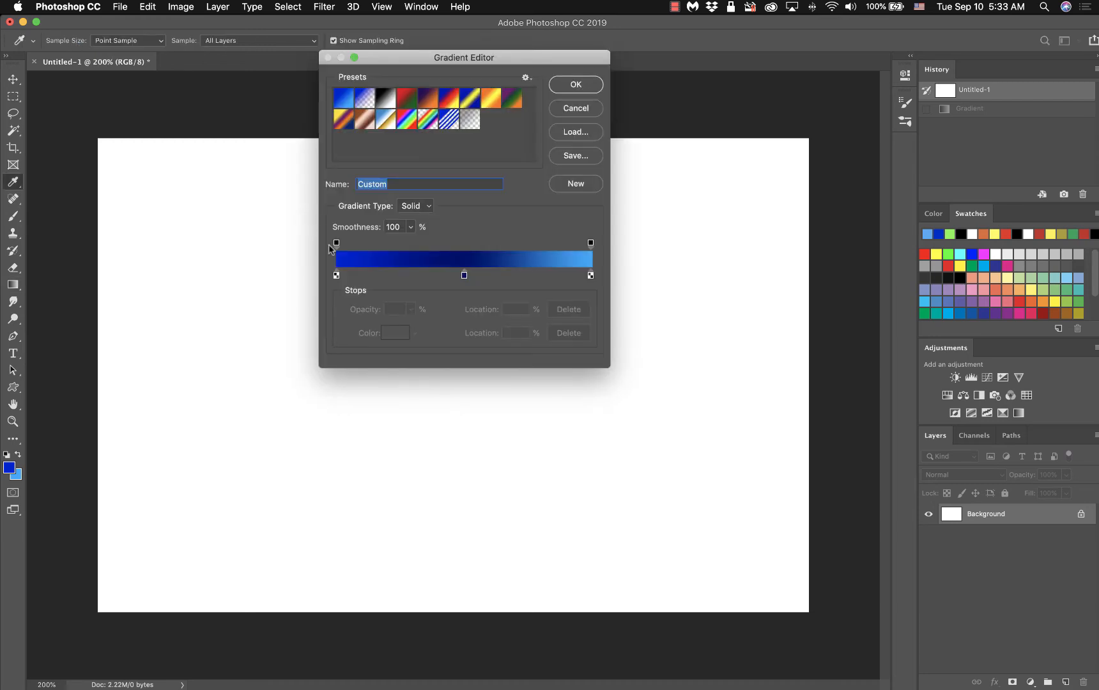
pyautogui.moveTo(464, 276)
pyautogui.mouseDown()
pyautogui.moveTo(342, 276)
pyautogui.moveTo(458, 276)
pyautogui.mouseUp()
pyautogui.moveTo(379, 277); pyautogui.dragTo(333, 278)
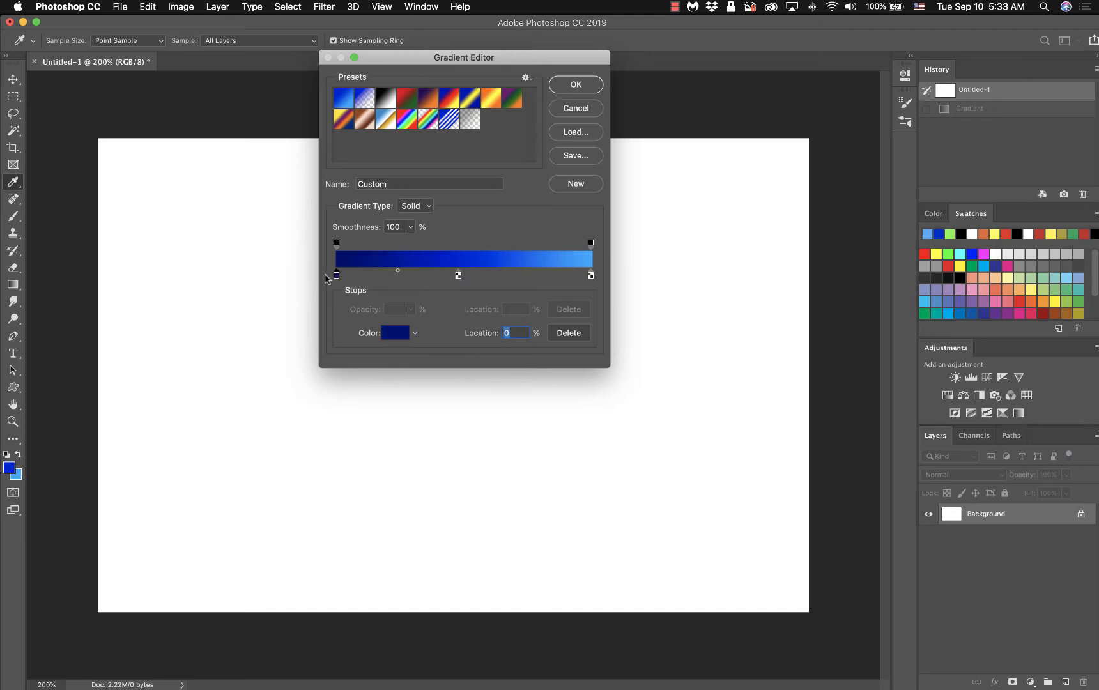
pyautogui.moveTo(458, 276); pyautogui.dragTo(464, 278)
pyautogui.click(575, 90)
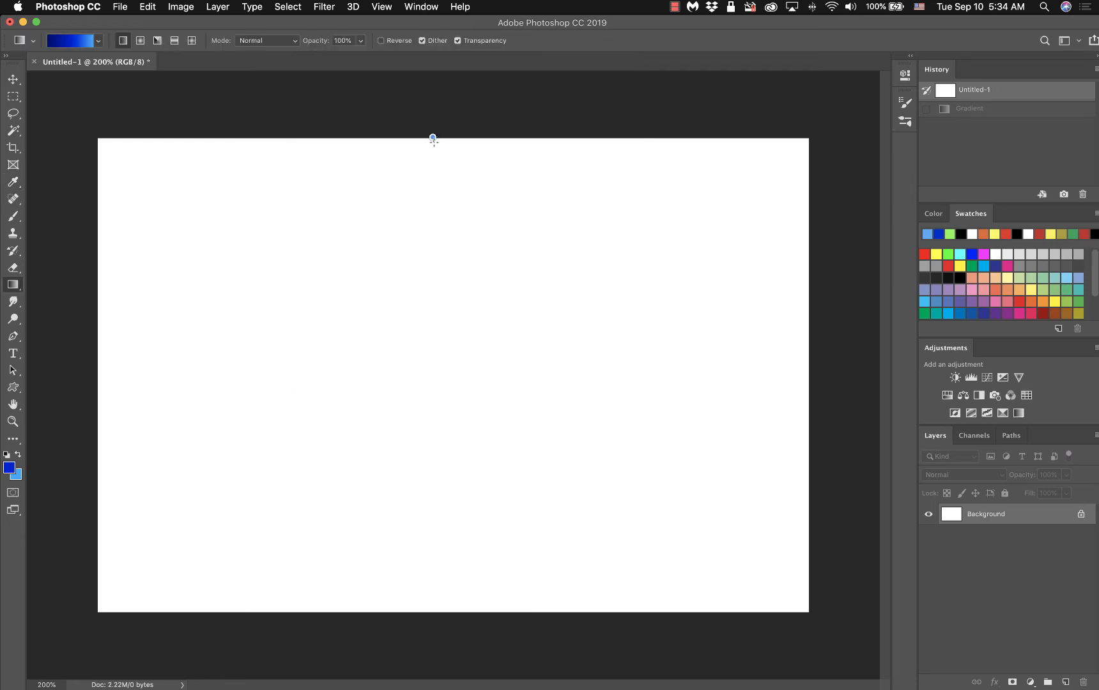
pyautogui.moveTo(432, 138); pyautogui.dragTo(430, 616)
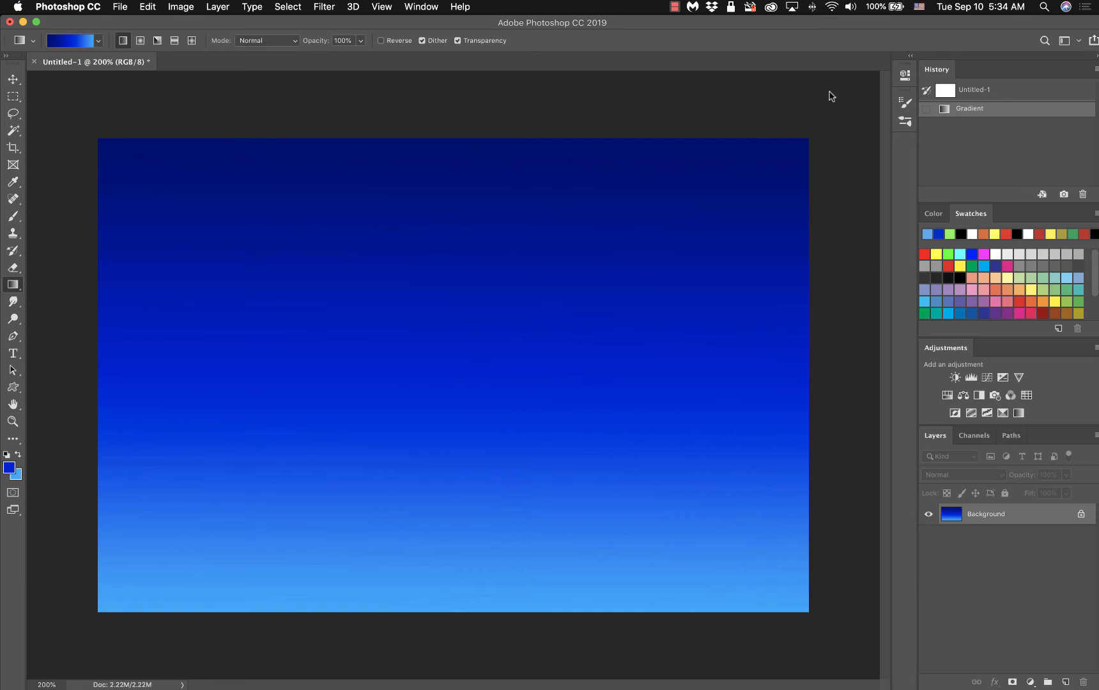
# Move the middle blue stop to 24% and its light-blue-side midpoint to 35%, and redraw the gradient from top to bottom on the blank document
pyautogui.click(943, 93)
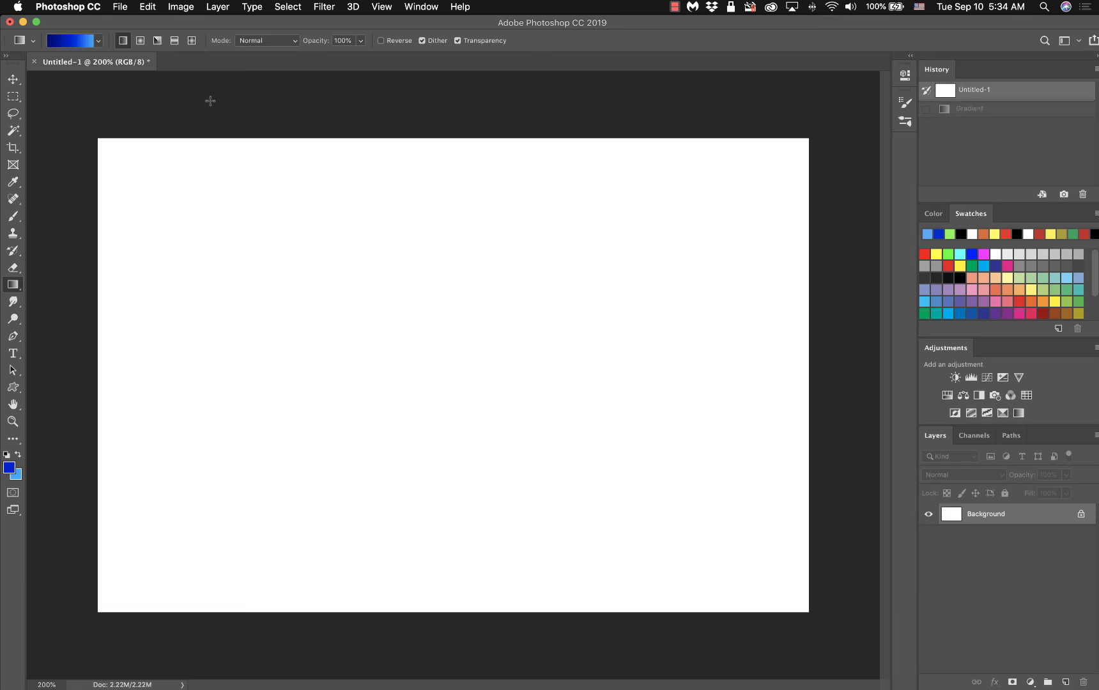
pyautogui.click(72, 41)
pyautogui.click(464, 276)
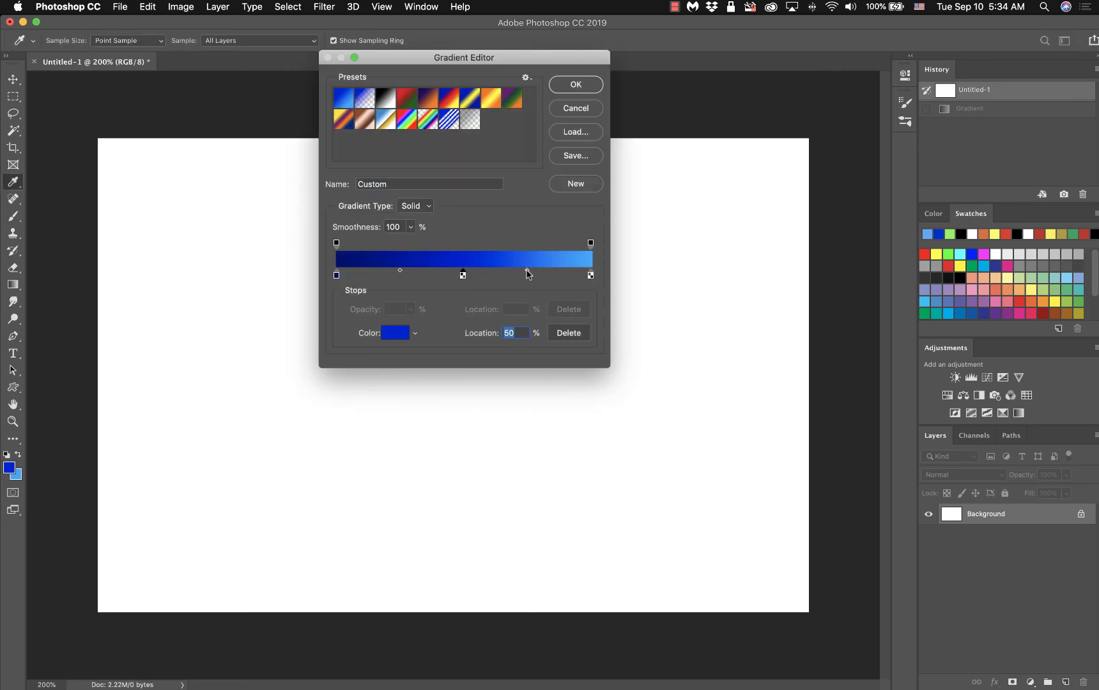
pyautogui.moveTo(528, 271)
pyautogui.mouseDown()
pyautogui.moveTo(482, 270)
pyautogui.moveTo(529, 271)
pyautogui.mouseUp()
pyautogui.moveTo(464, 276); pyautogui.dragTo(398, 277)
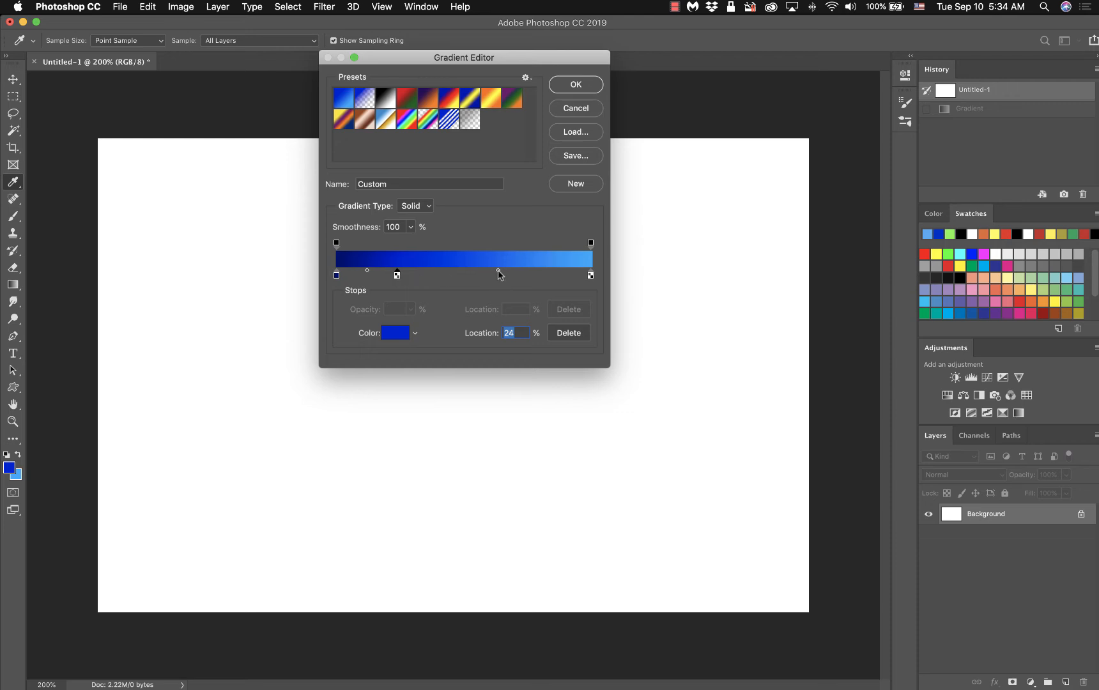
pyautogui.moveTo(498, 271); pyautogui.dragTo(465, 271)
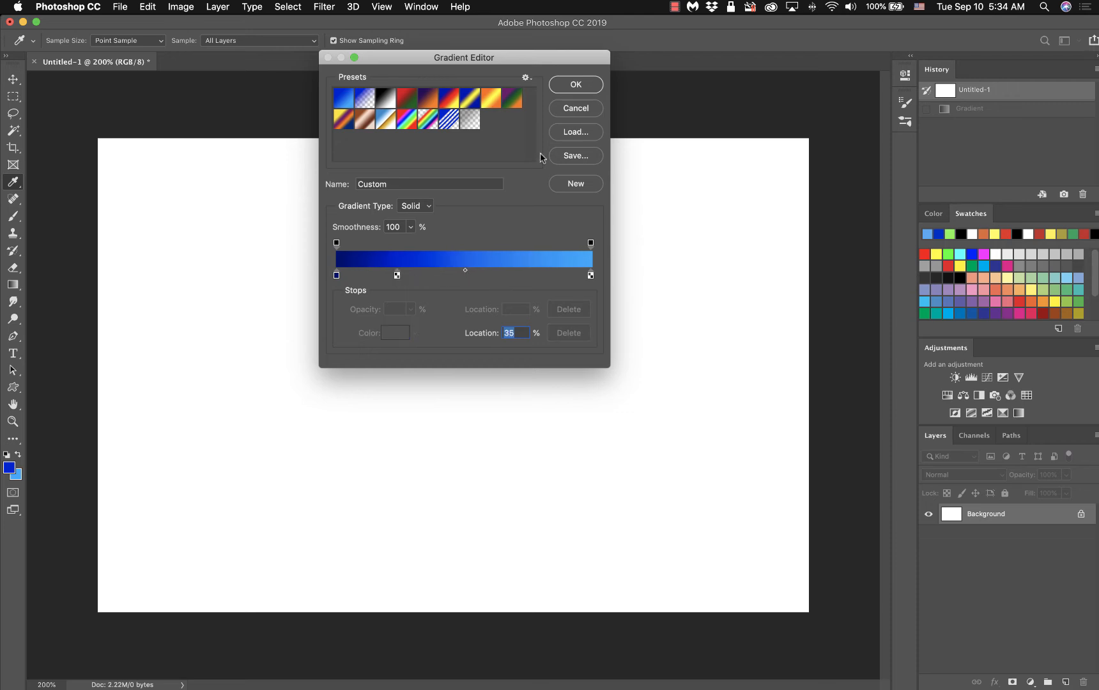
pyautogui.click(572, 87)
pyautogui.moveTo(424, 134); pyautogui.dragTo(443, 613)
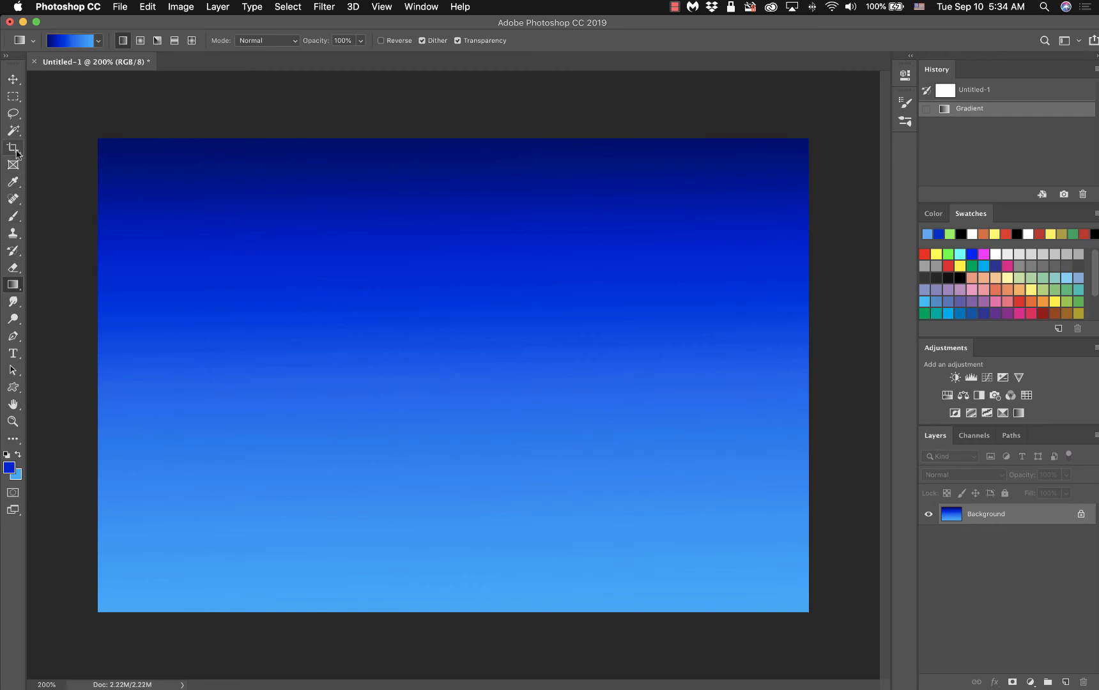
# Set up the Brush tool with white as the foreground color and the brush hardness at its minimum
pyautogui.click(13, 216)
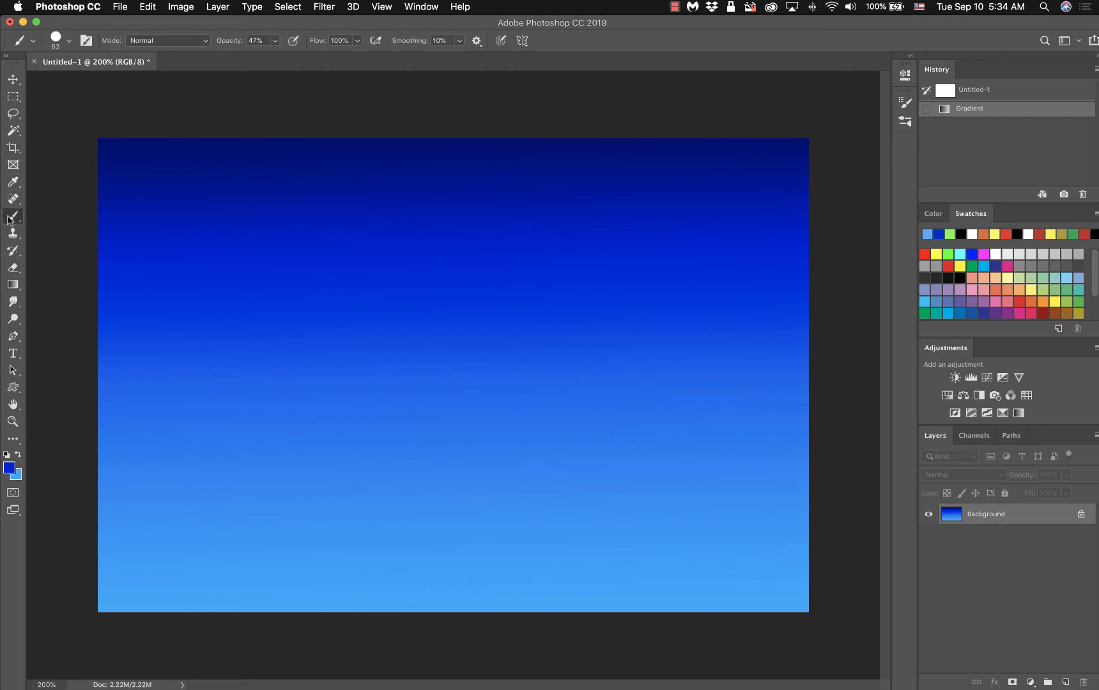
pyautogui.click(6, 455)
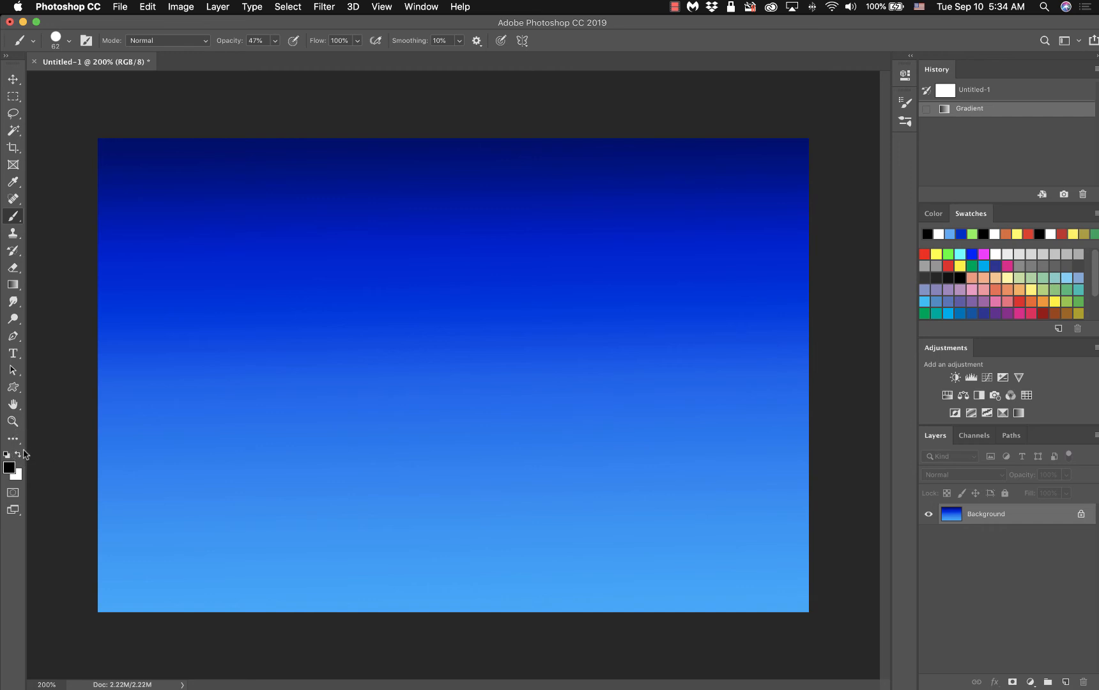
pyautogui.click(20, 456)
pyautogui.click(69, 41)
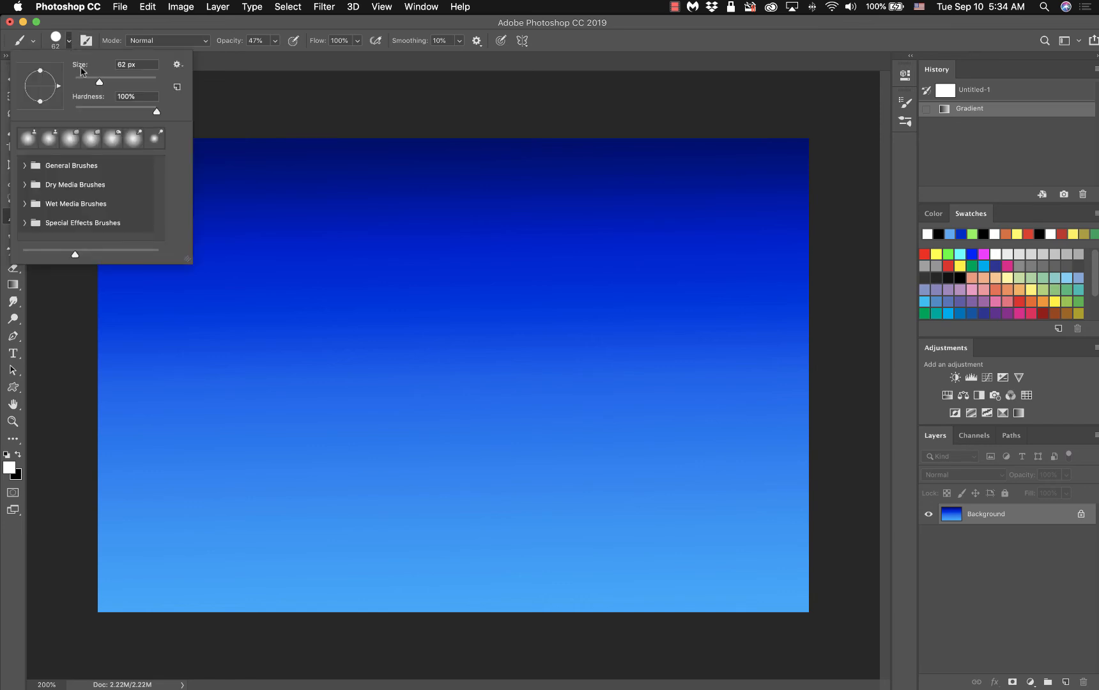
pyautogui.moveTo(154, 108); pyautogui.dragTo(72, 110)
pyautogui.click(419, 85)
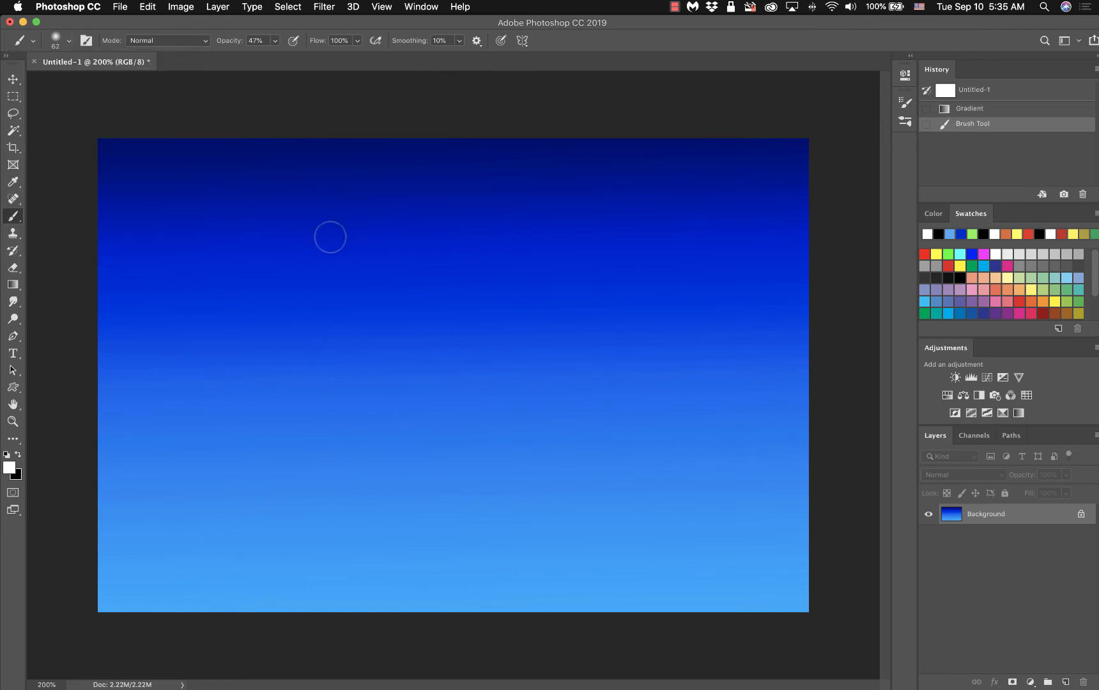
# Paint two soft white clouds on the blue gradient sky, one at the upper left and one at the upper right
pyautogui.moveTo(329, 237)
pyautogui.mouseDown()
pyautogui.moveTo(310, 260)
pyautogui.moveTo(353, 261)
pyautogui.moveTo(281, 273)
pyautogui.moveTo(353, 290)
pyautogui.moveTo(313, 285)
pyautogui.moveTo(332, 289)
pyautogui.moveTo(364, 232)
pyautogui.mouseUp()
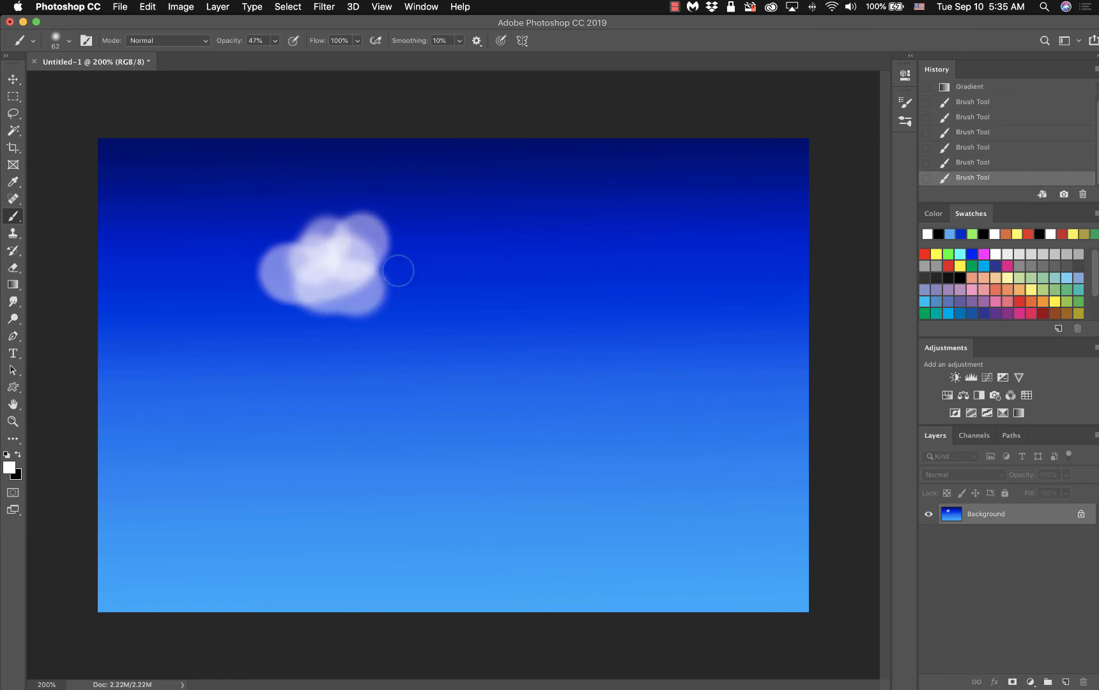
pyautogui.moveTo(397, 272)
pyautogui.mouseDown()
pyautogui.moveTo(367, 271)
pyautogui.moveTo(381, 267)
pyautogui.moveTo(372, 254)
pyautogui.mouseUp()
pyautogui.moveTo(341, 297)
pyautogui.mouseDown()
pyautogui.moveTo(305, 295)
pyautogui.moveTo(314, 277)
pyautogui.moveTo(295, 273)
pyautogui.moveTo(372, 278)
pyautogui.moveTo(355, 293)
pyautogui.mouseUp()
pyautogui.moveTo(710, 302)
pyautogui.mouseDown()
pyautogui.moveTo(657, 328)
pyautogui.moveTo(699, 326)
pyautogui.moveTo(722, 339)
pyautogui.moveTo(694, 342)
pyautogui.moveTo(722, 354)
pyautogui.moveTo(695, 325)
pyautogui.moveTo(677, 330)
pyautogui.moveTo(702, 310)
pyautogui.moveTo(685, 307)
pyautogui.moveTo(681, 318)
pyautogui.moveTo(747, 263)
pyautogui.moveTo(747, 306)
pyautogui.moveTo(734, 312)
pyautogui.moveTo(756, 315)
pyautogui.moveTo(754, 350)
pyautogui.moveTo(729, 288)
pyautogui.moveTo(702, 275)
pyautogui.moveTo(695, 309)
pyautogui.mouseUp()
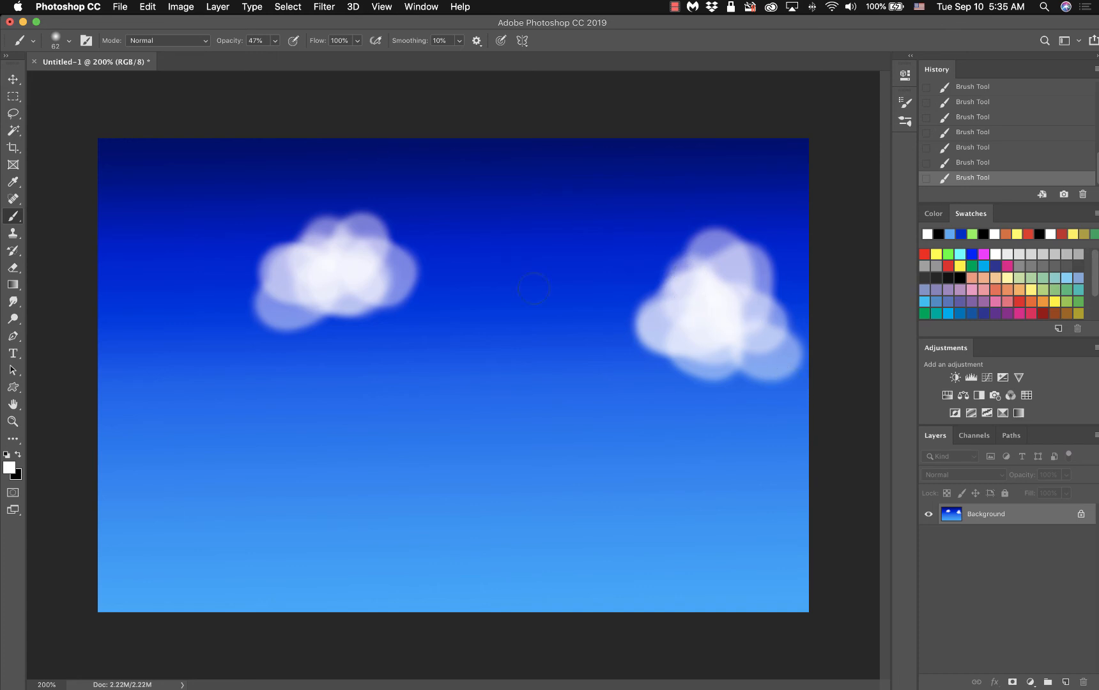
# Open the portrait JPG as a separate document and activate the Gradient Tool with black as the foreground color
pyautogui.moveTo(1097, 689)
pyautogui.moveTo(1068, 335); pyautogui.dragTo(275, 59)
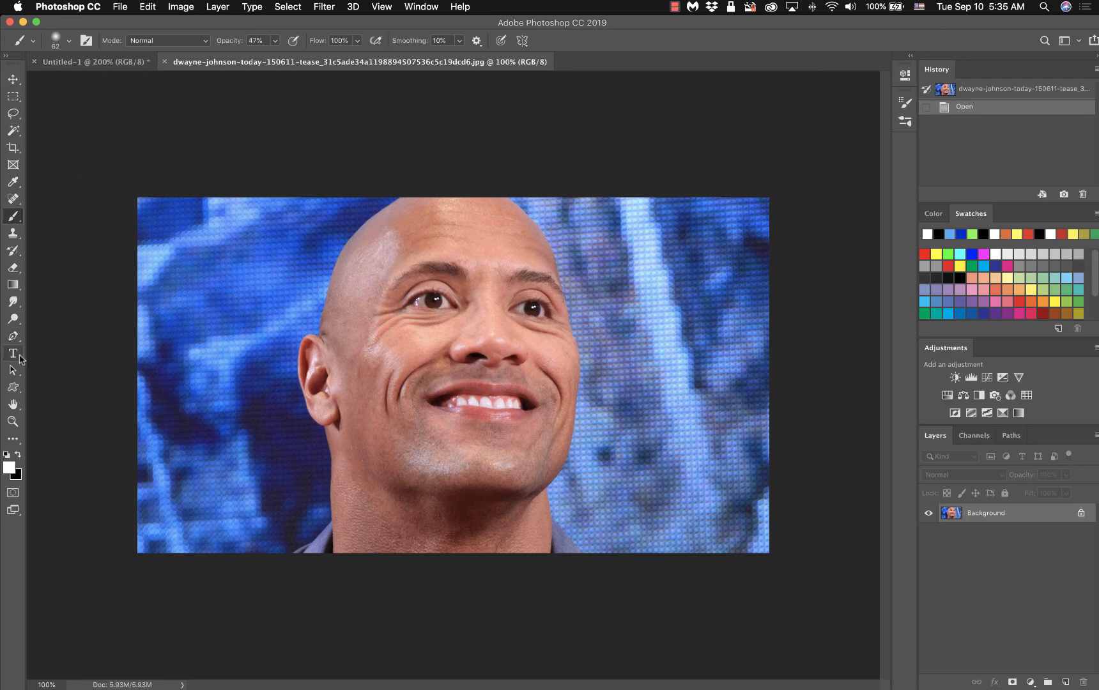
pyautogui.click(13, 284)
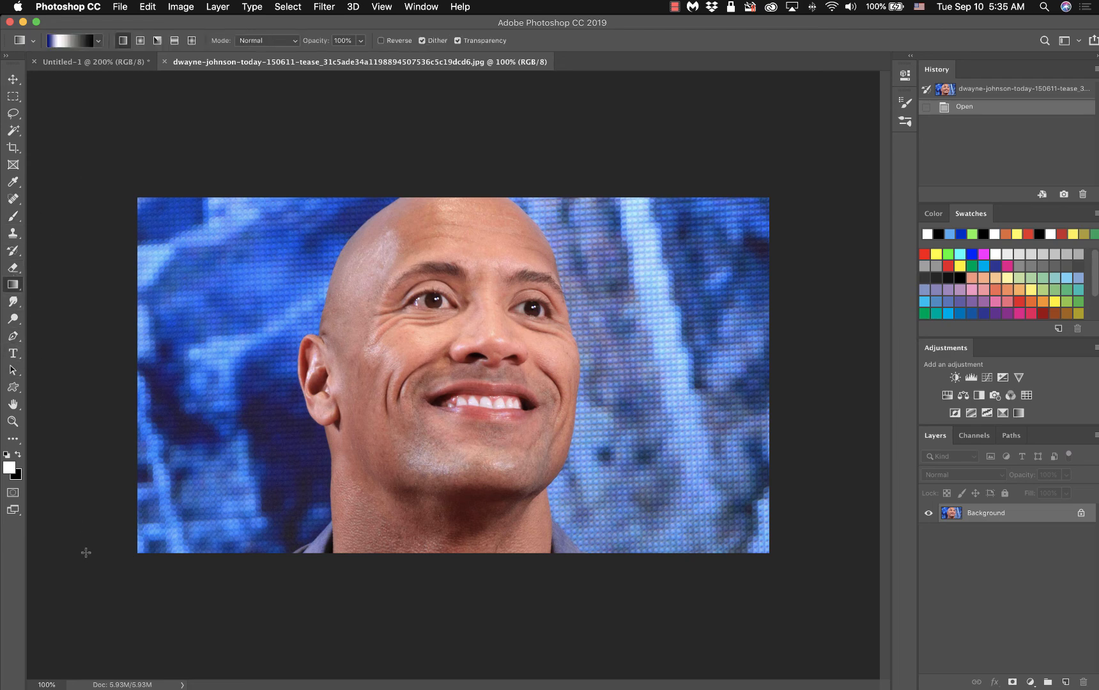
pyautogui.click(18, 455)
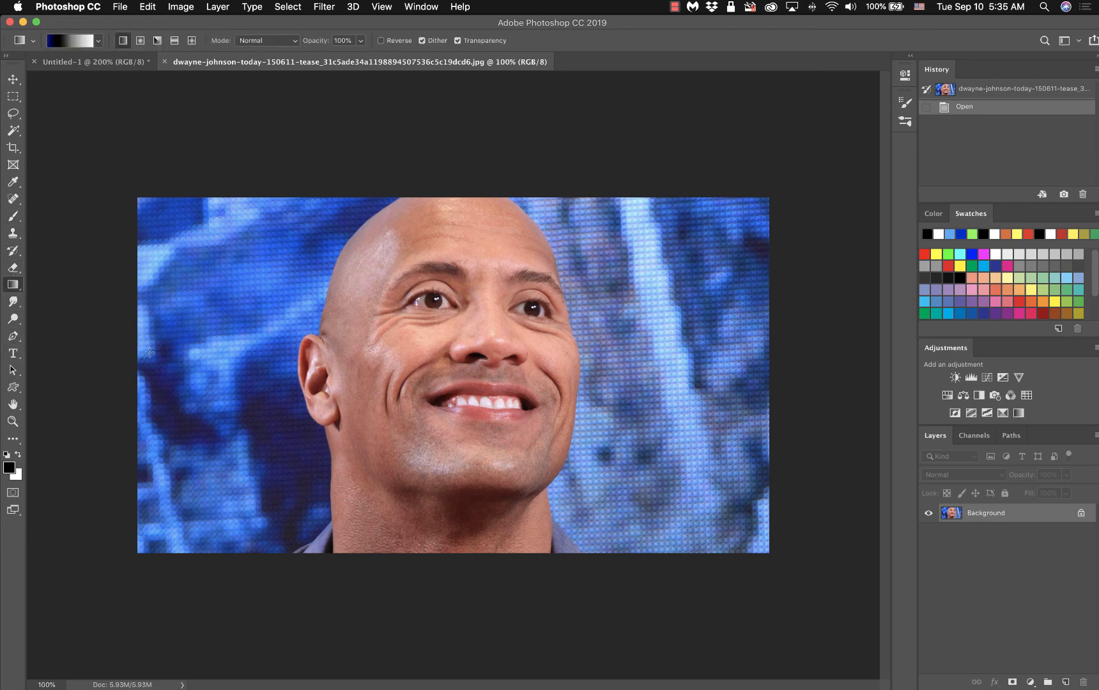
# Remove the custom gradient's middle color stop, then replace the gradient with the Foreground to Transparent preset and accept it
pyautogui.click(66, 42)
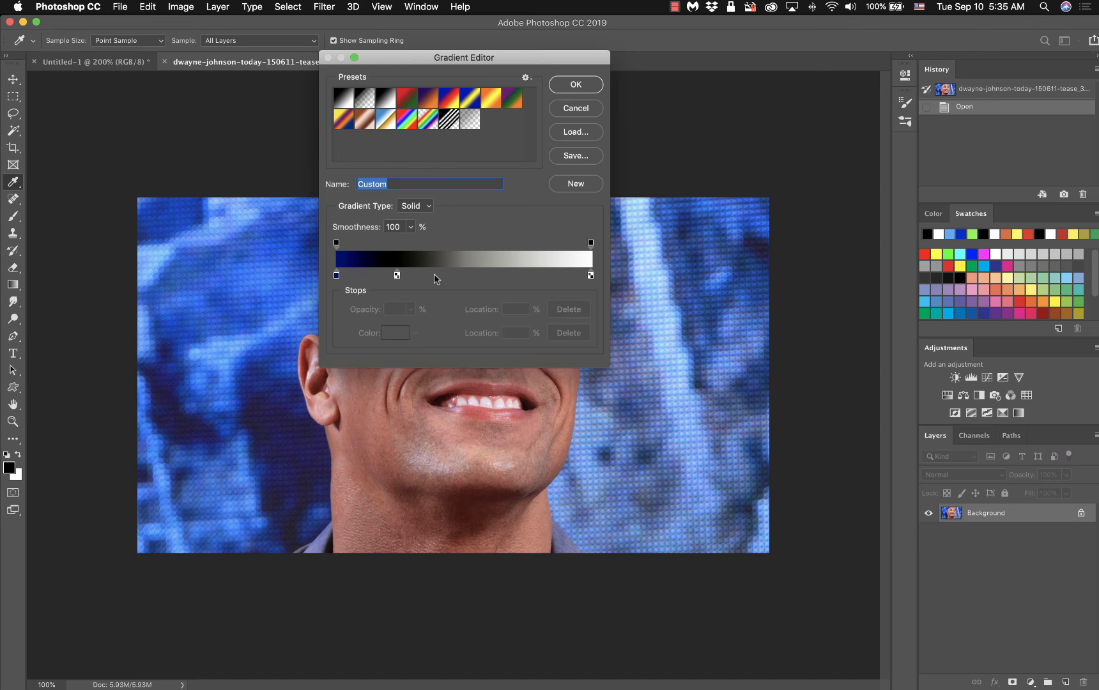
pyautogui.moveTo(397, 276); pyautogui.dragTo(199, 407)
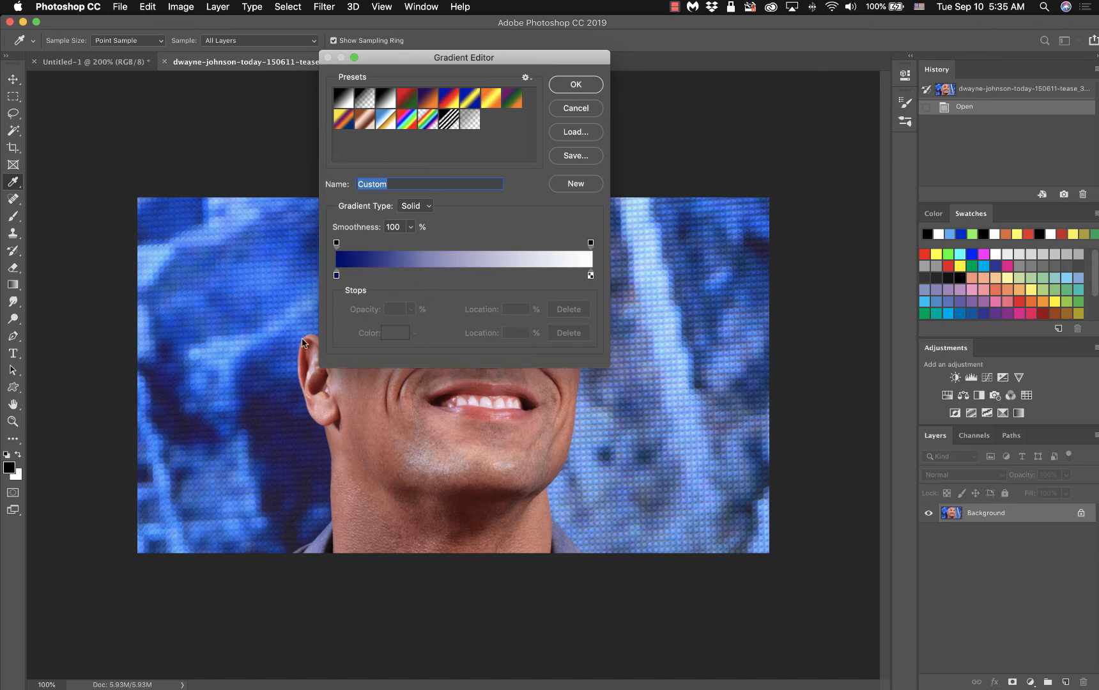
pyautogui.click(337, 275)
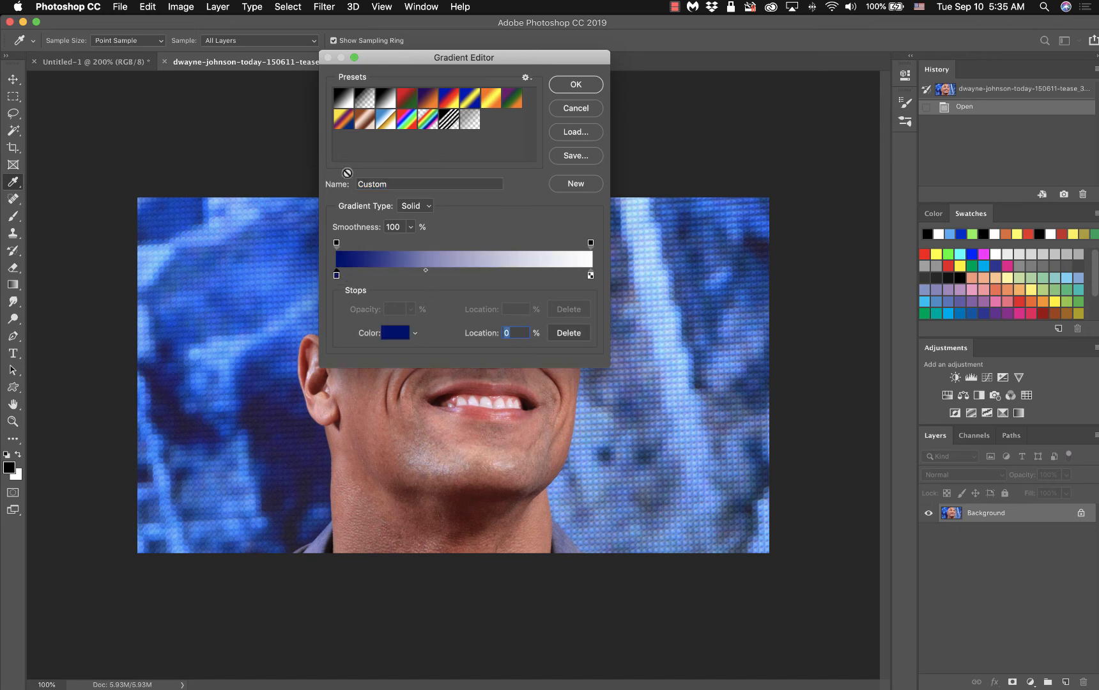
pyautogui.click(346, 104)
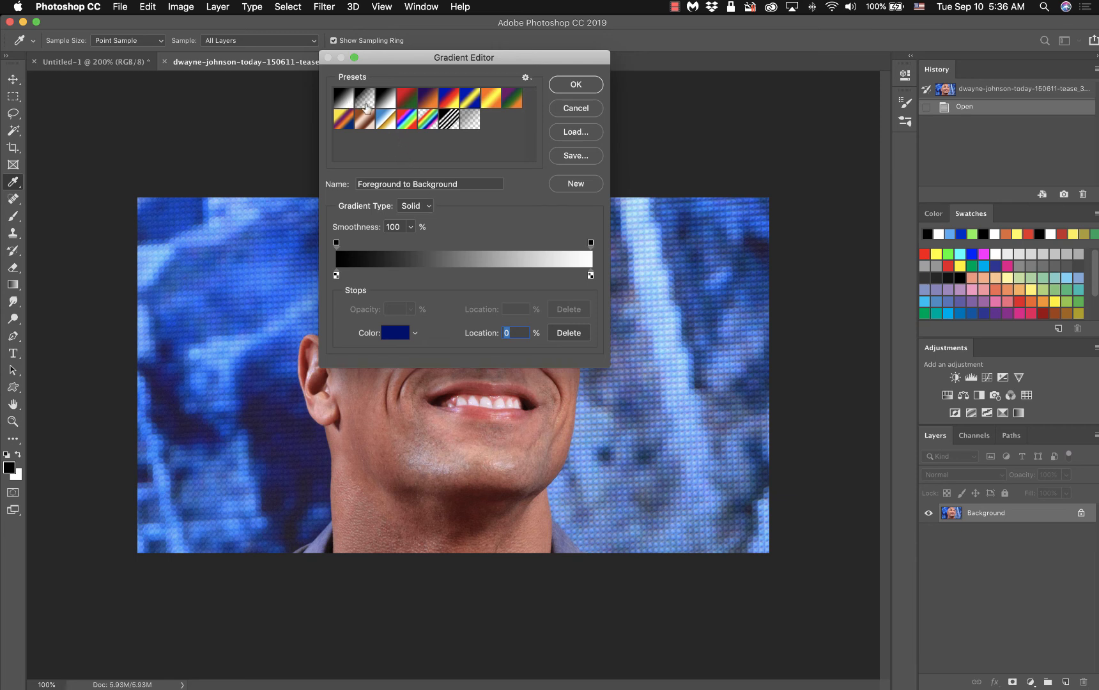
pyautogui.click(365, 101)
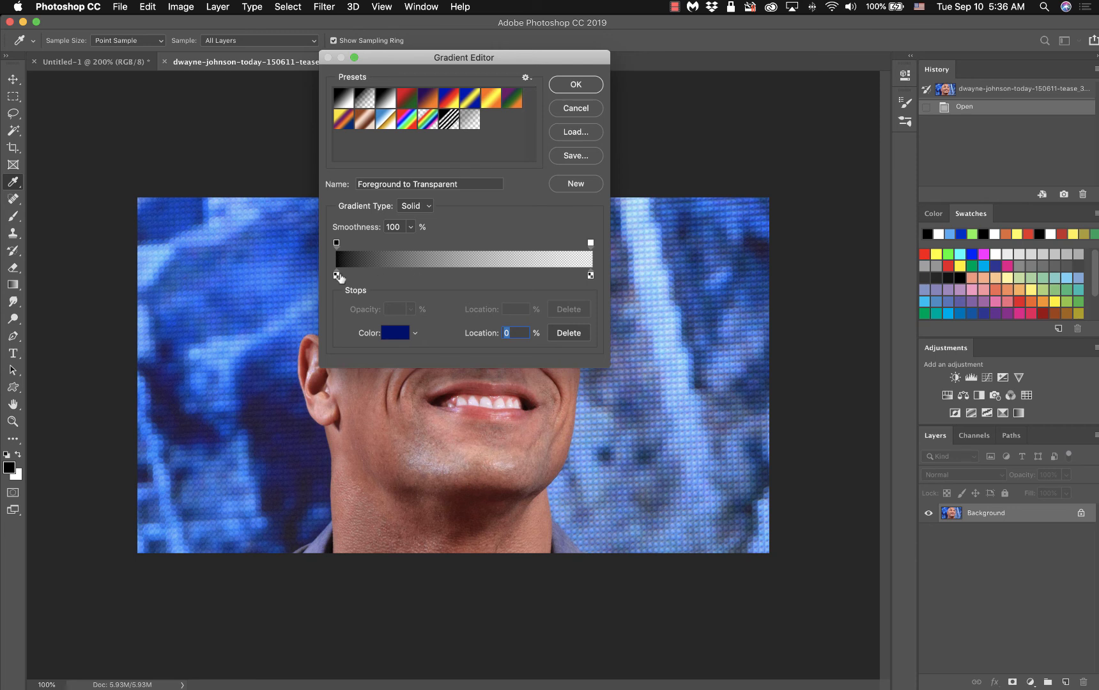
pyautogui.click(337, 275)
pyautogui.click(368, 100)
pyautogui.click(571, 87)
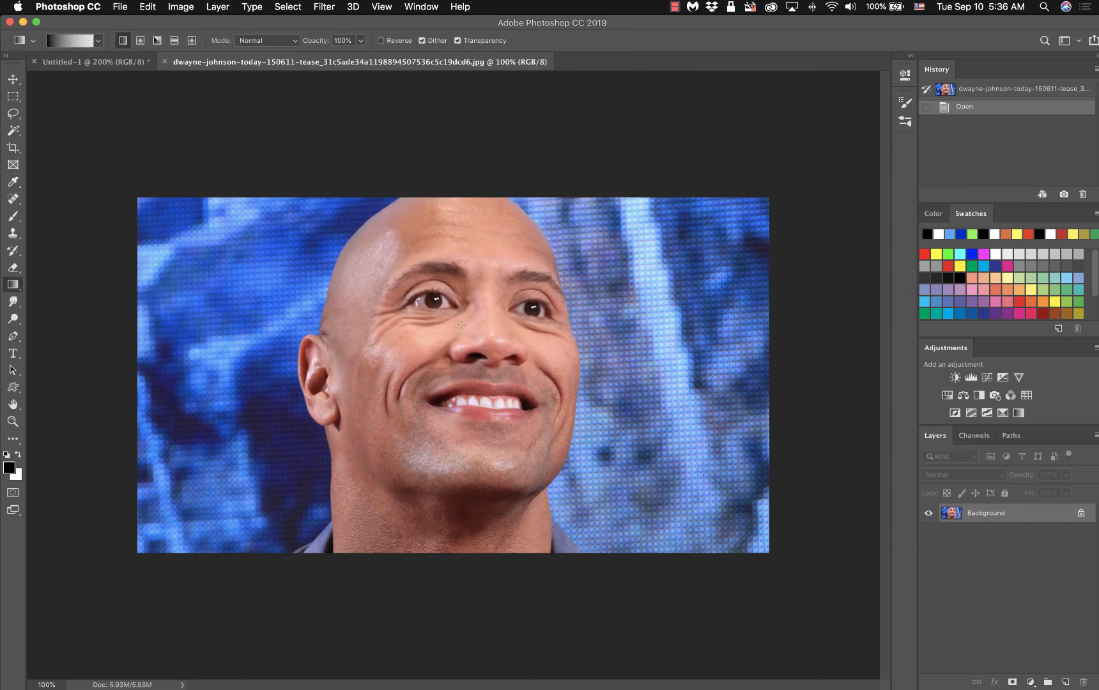
# Try the gradient on the photo from left edge to center, across the full width, and from right edge to center, reverting each attempt
pyautogui.moveTo(131, 391); pyautogui.dragTo(478, 391)
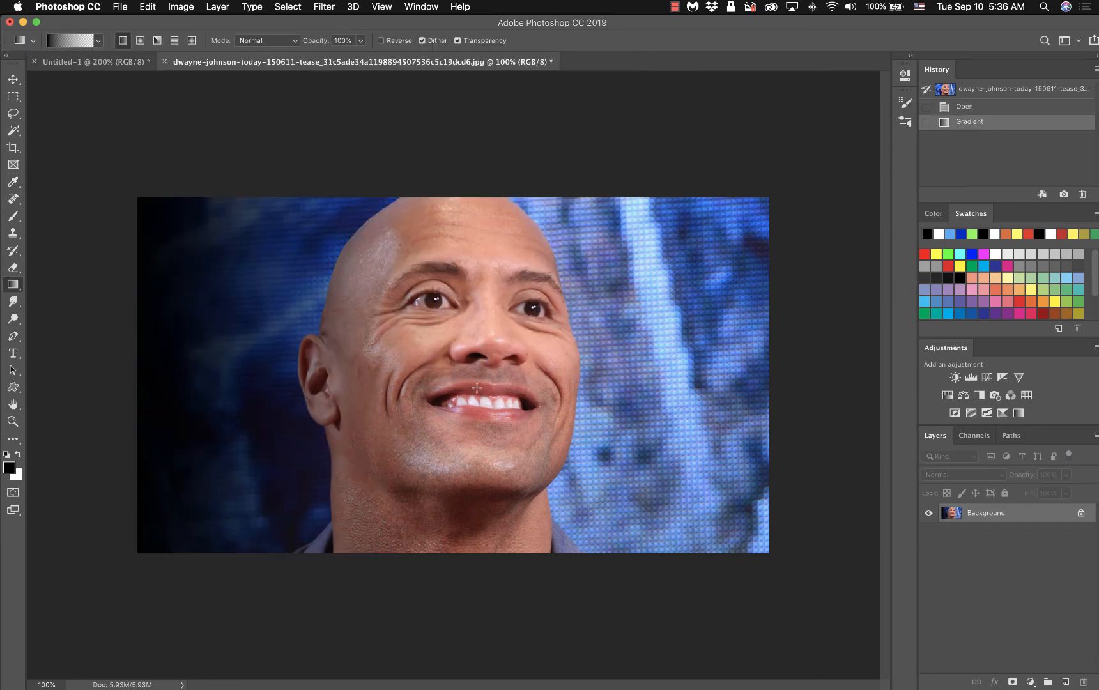
pyautogui.click(978, 91)
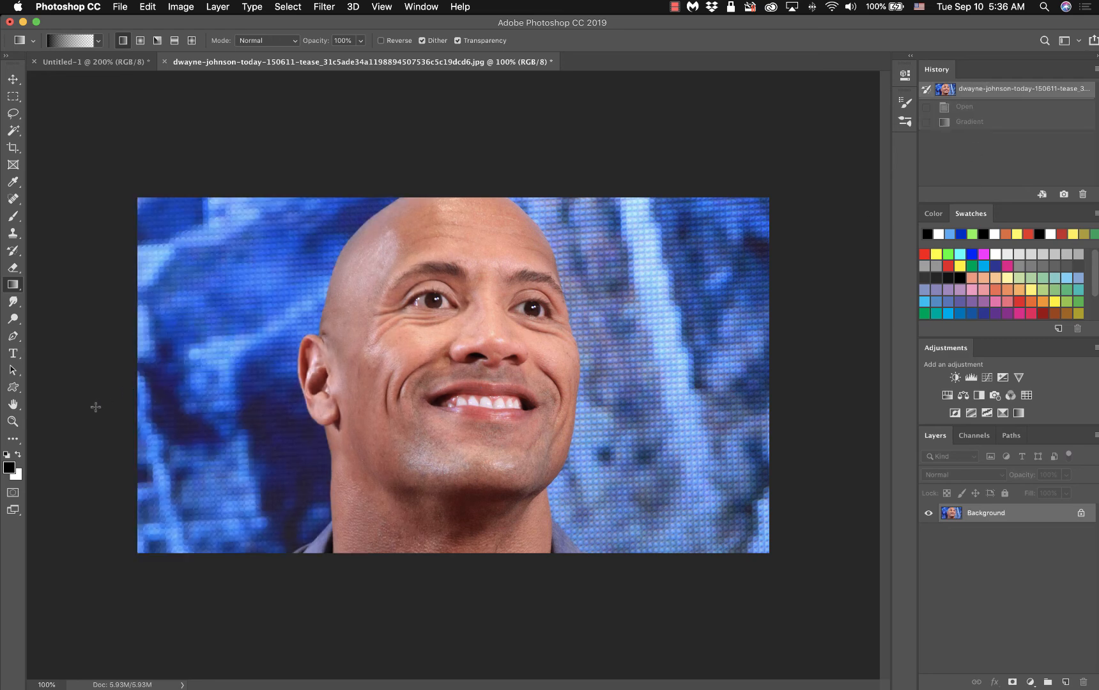
pyautogui.moveTo(133, 410); pyautogui.dragTo(771, 395)
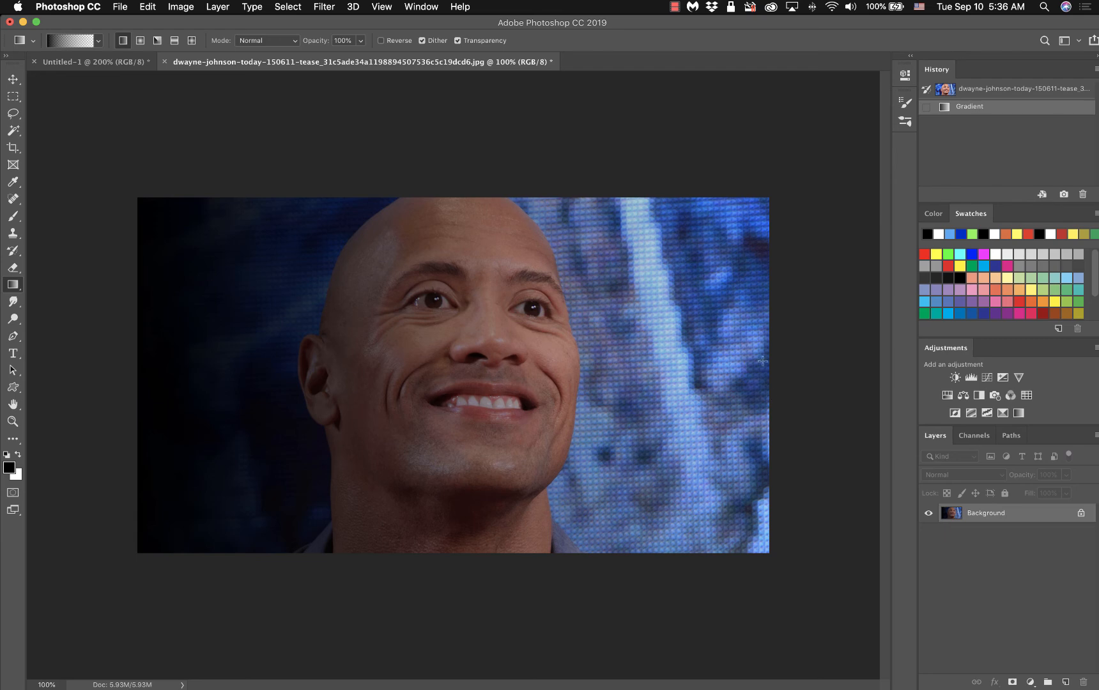
pyautogui.click(1019, 93)
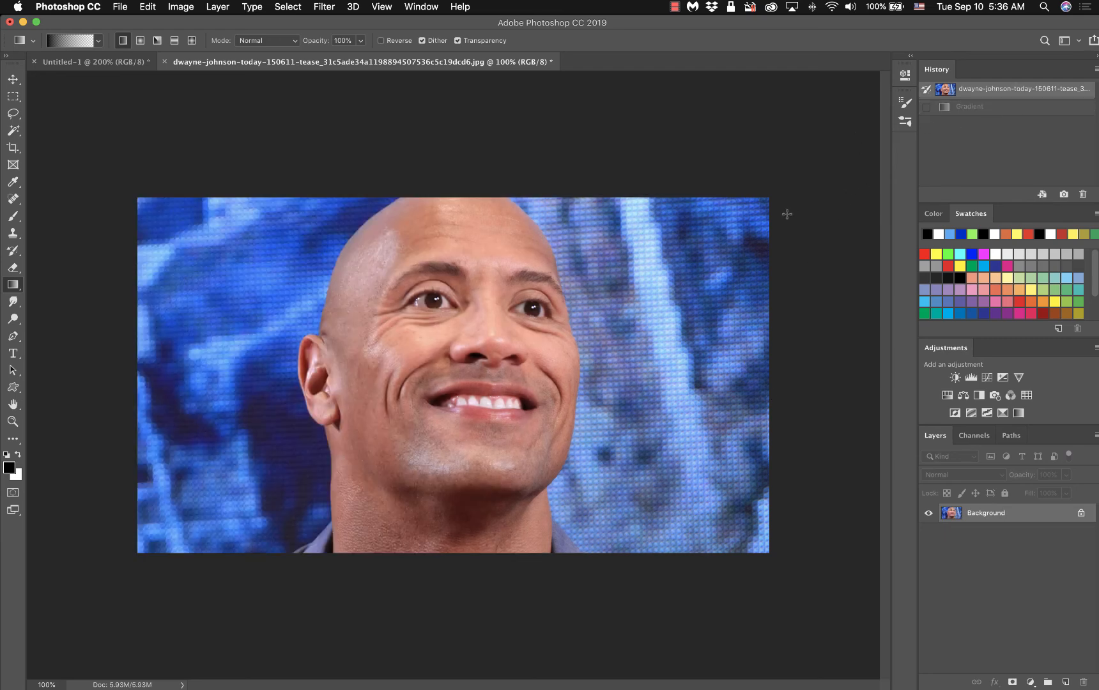
pyautogui.moveTo(785, 327); pyautogui.dragTo(468, 330)
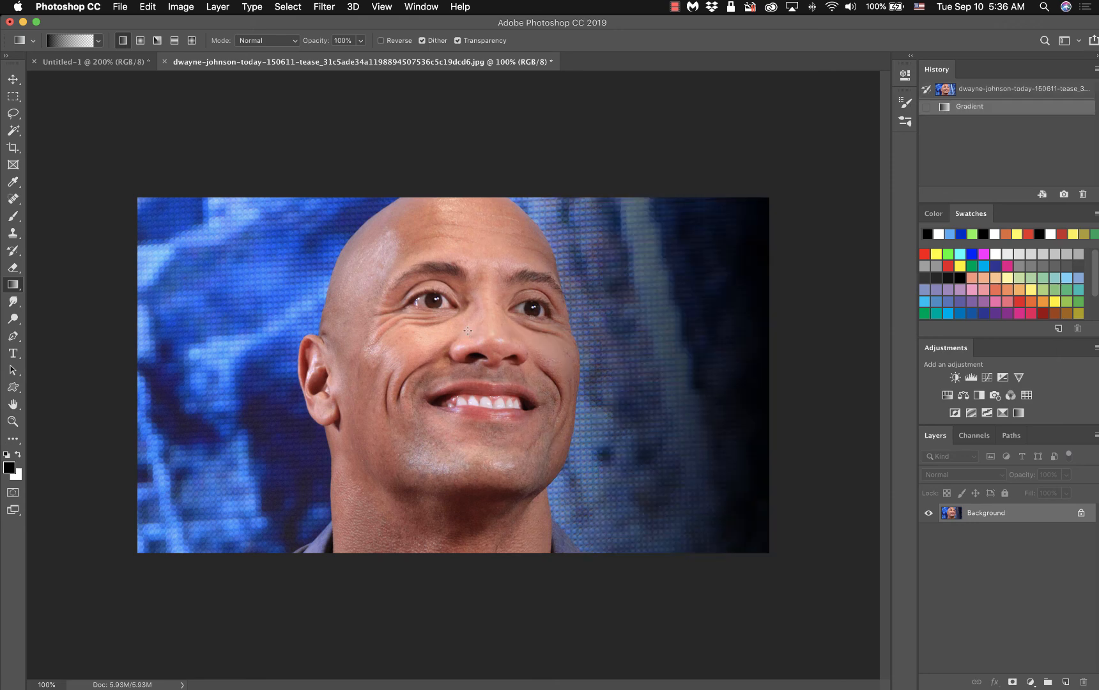
pyautogui.click(1026, 91)
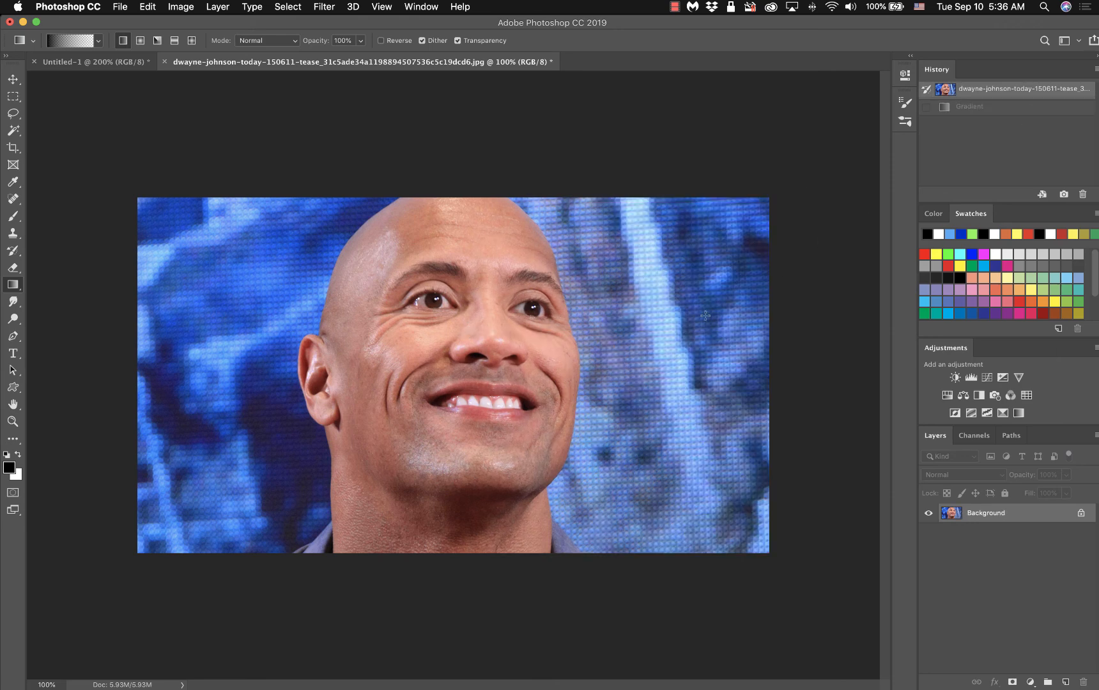
# Draw a straight horizontal black-to-transparent gradient from the photo's left edge almost to its right edge
pyautogui.moveTo(133, 366); pyautogui.dragTo(451, 341)
pyautogui.press('shift')
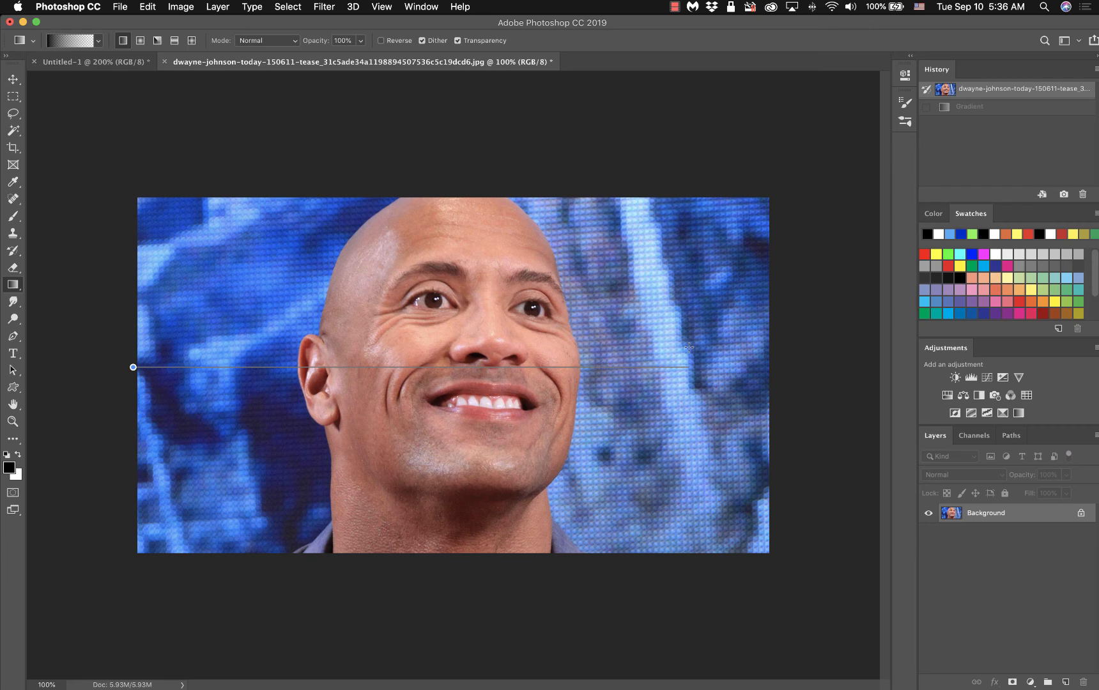
pyautogui.moveTo(732, 346); pyautogui.dragTo(732, 346)
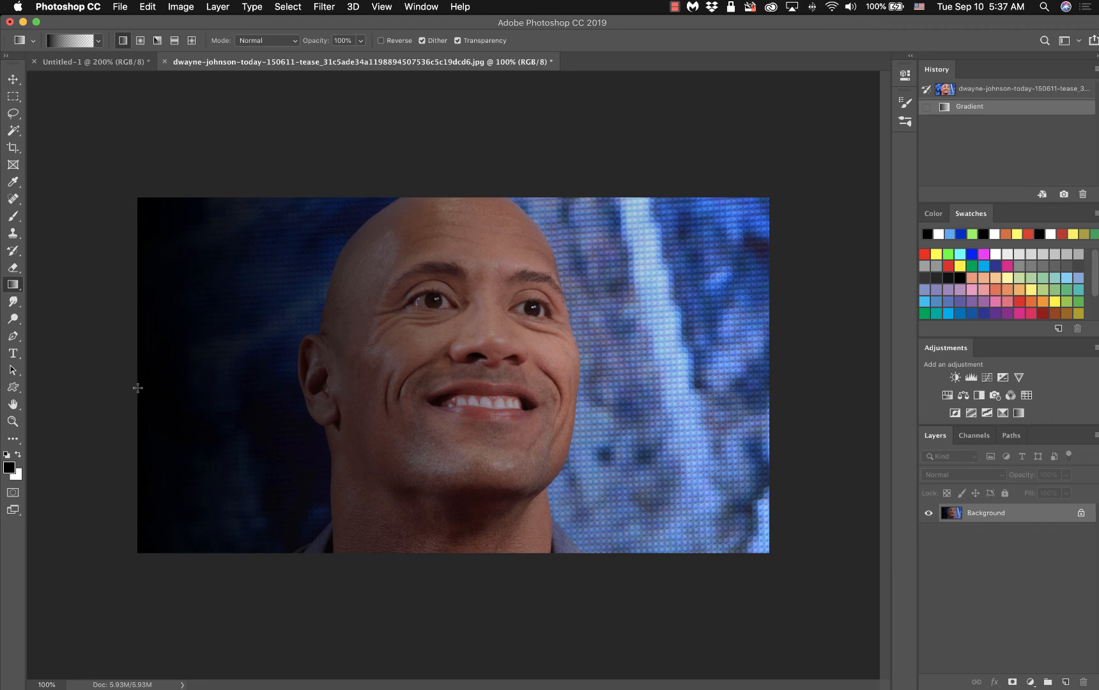
# Stack four more black-to-transparent gradients from the photo's left side, then revert to the first gradient
pyautogui.moveTo(137, 388); pyautogui.dragTo(303, 388)
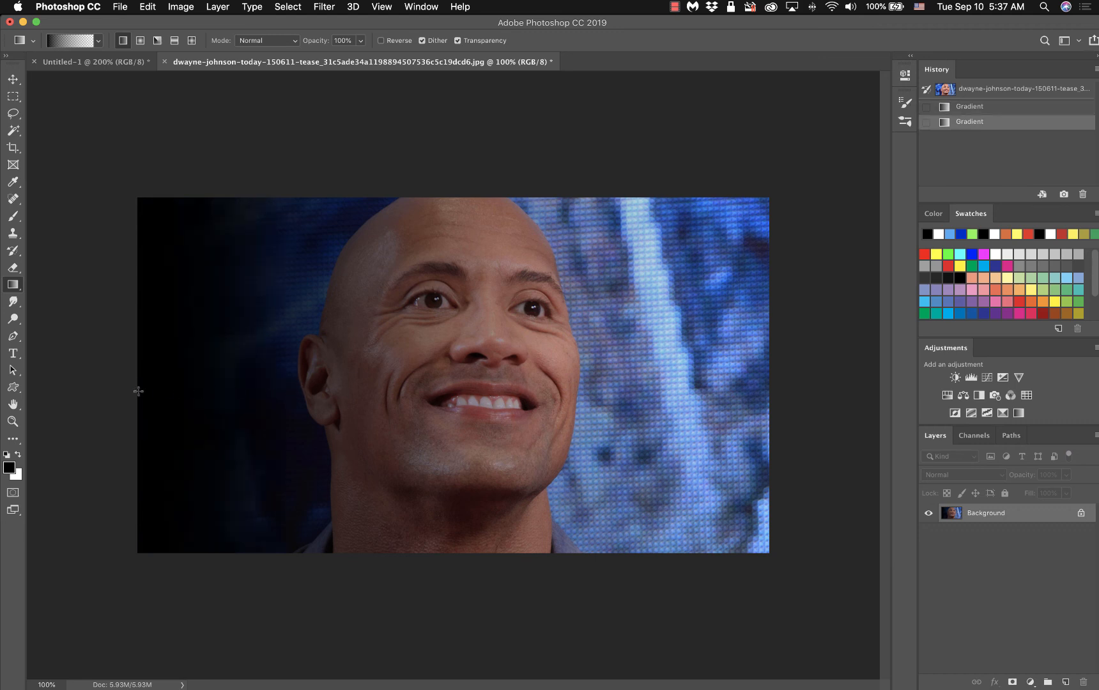
pyautogui.moveTo(130, 389); pyautogui.dragTo(513, 389)
pyautogui.moveTo(97, 379); pyautogui.dragTo(427, 374)
pyautogui.moveTo(102, 370); pyautogui.dragTo(534, 355)
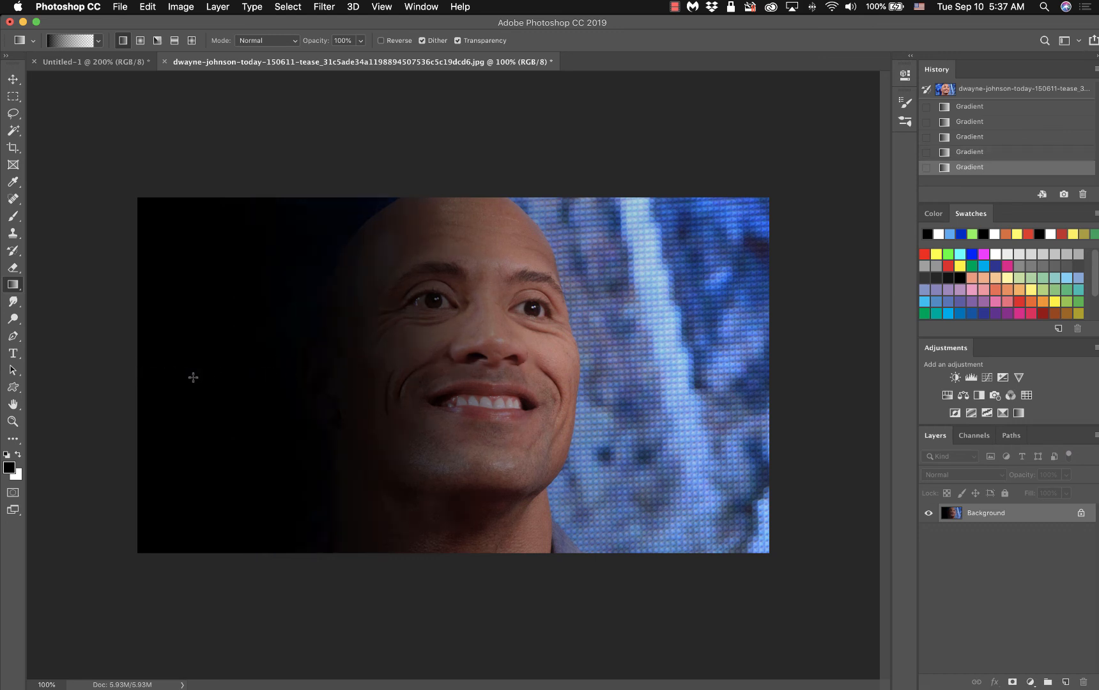
pyautogui.click(977, 107)
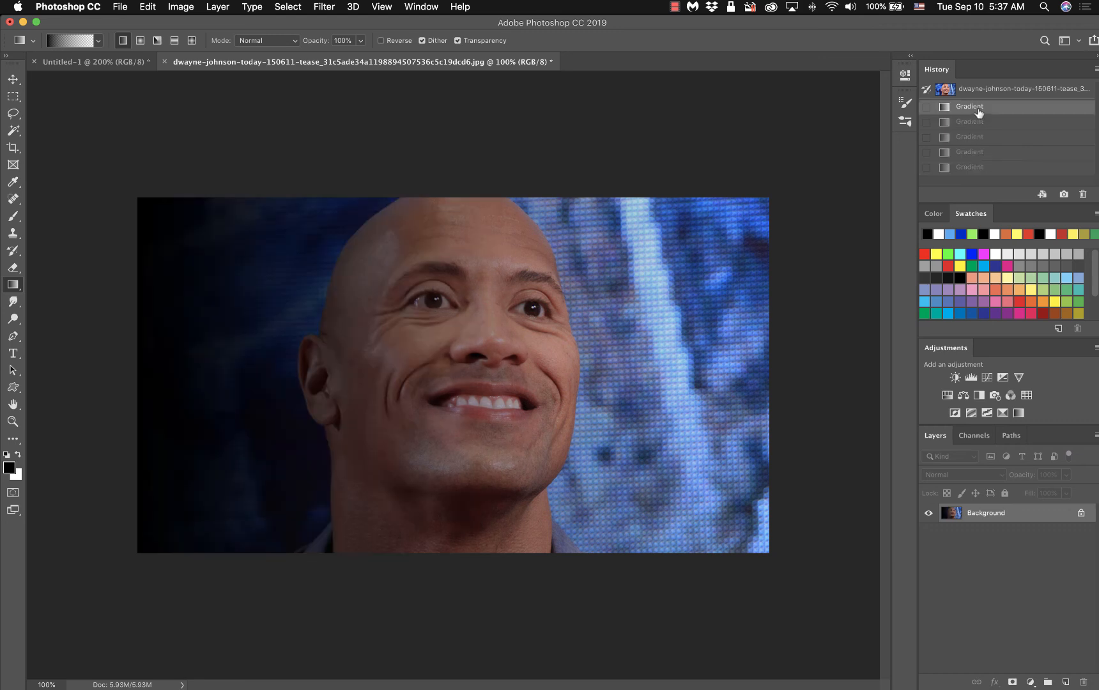
# Compare the stacked gradients by stepping forward through the second, third and fourth history states, then return to the first gradient
pyautogui.click(958, 123)
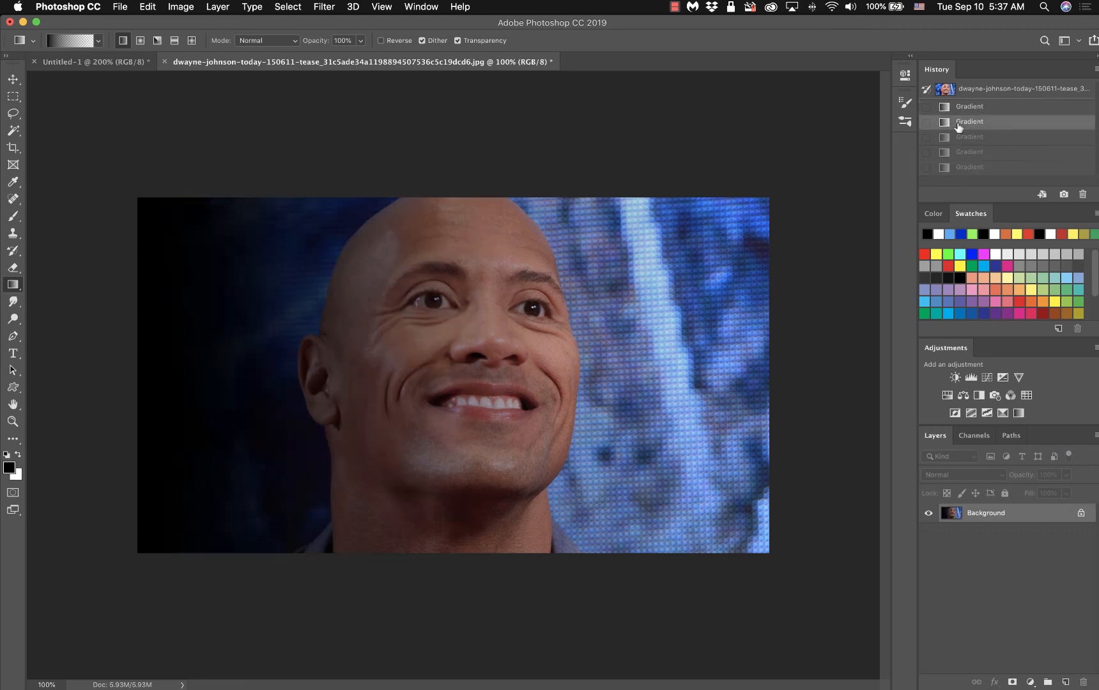
pyautogui.click(957, 138)
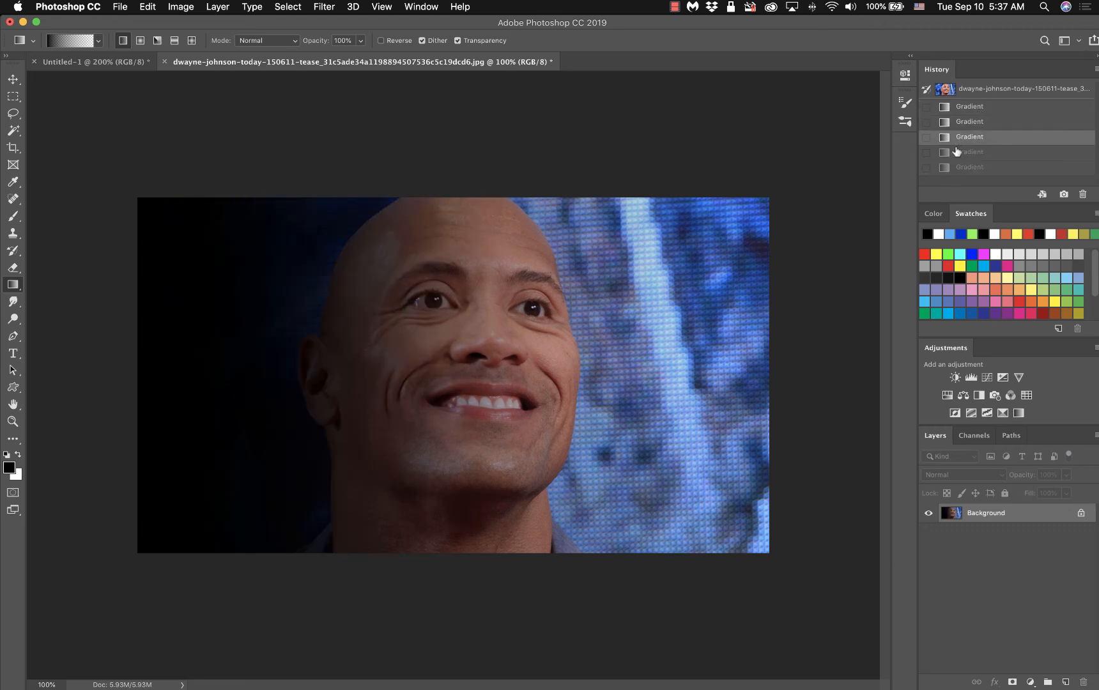
pyautogui.click(956, 152)
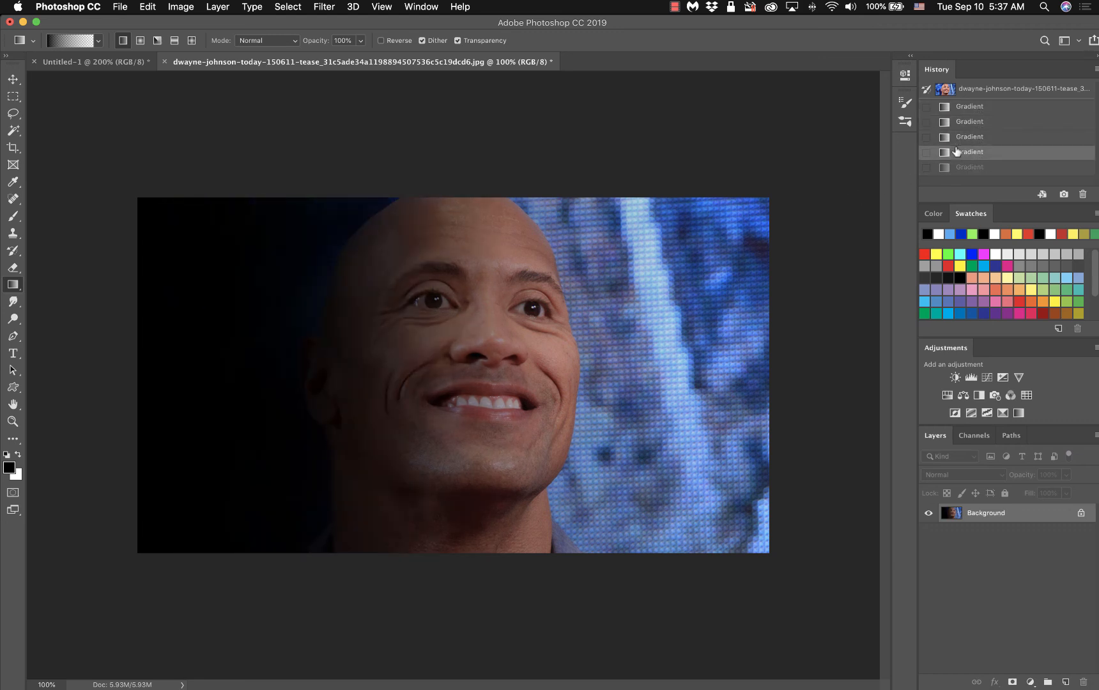
pyautogui.click(955, 110)
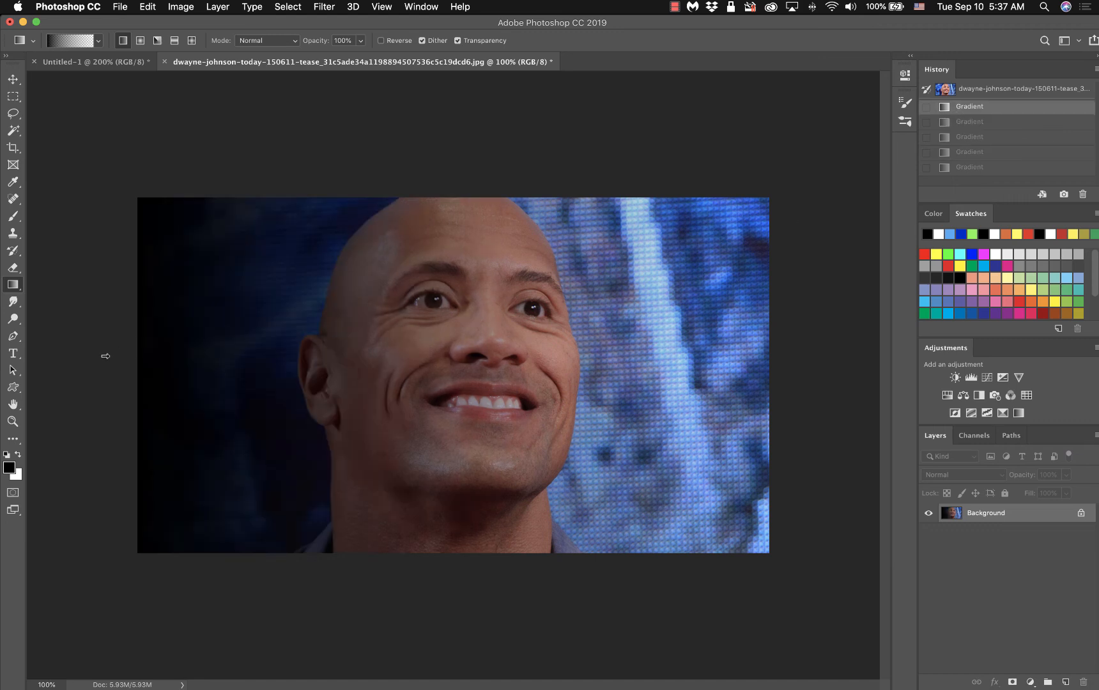
# Set the Type tool's text color to a near-white in the color picker
pyautogui.click(13, 354)
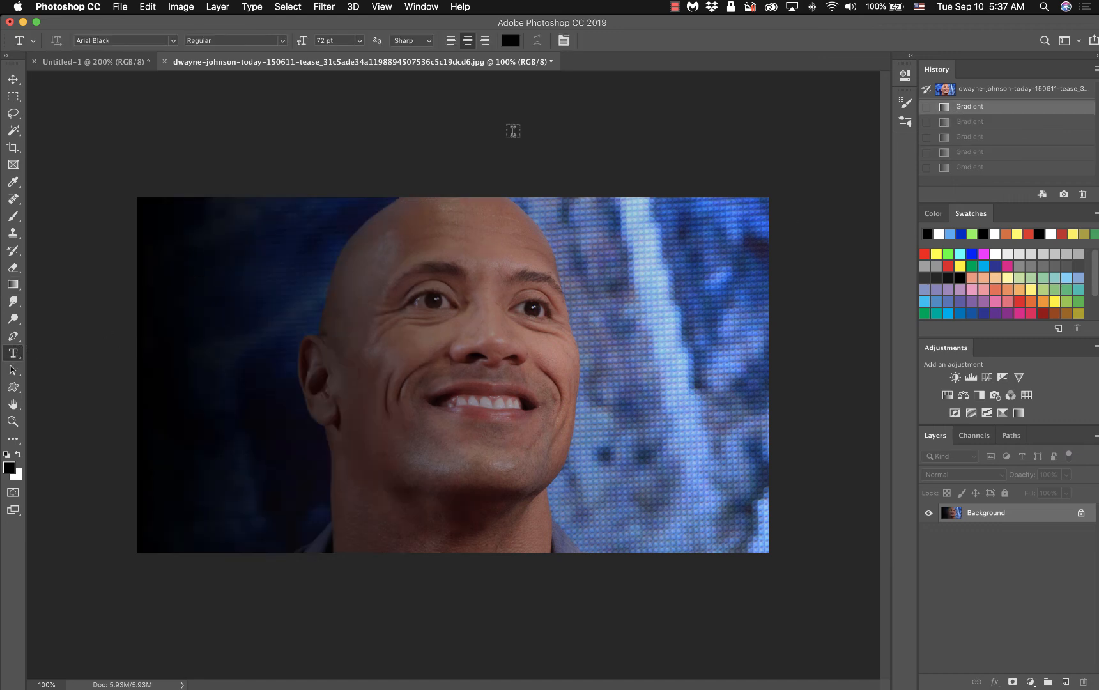
pyautogui.click(511, 43)
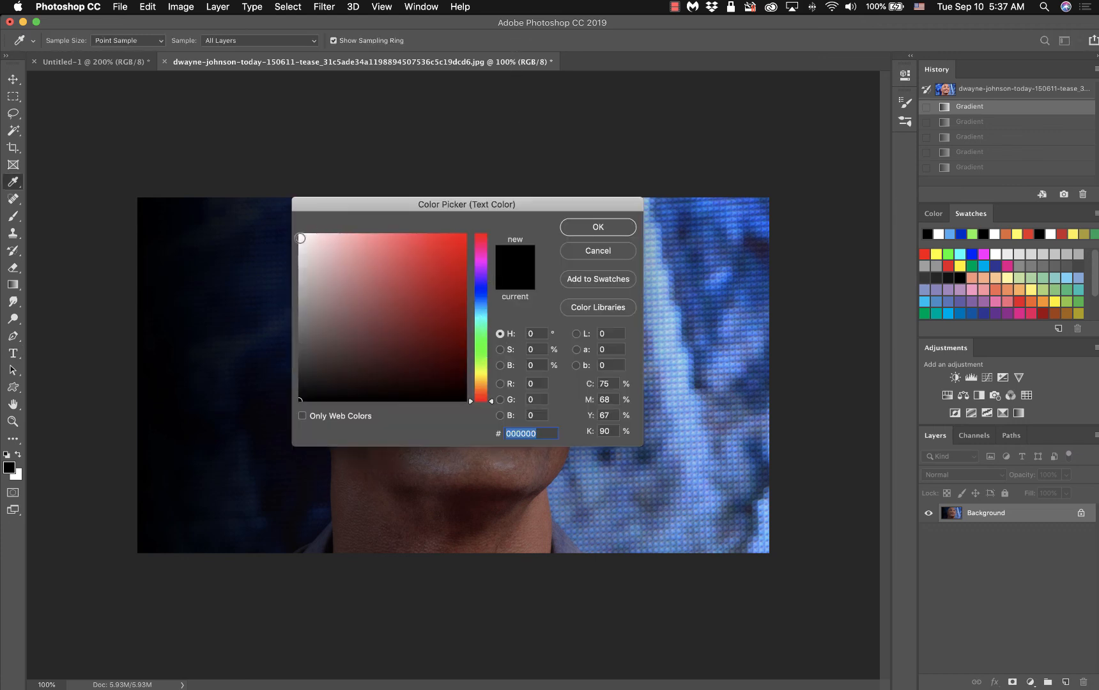
pyautogui.click(300, 238)
pyautogui.click(598, 227)
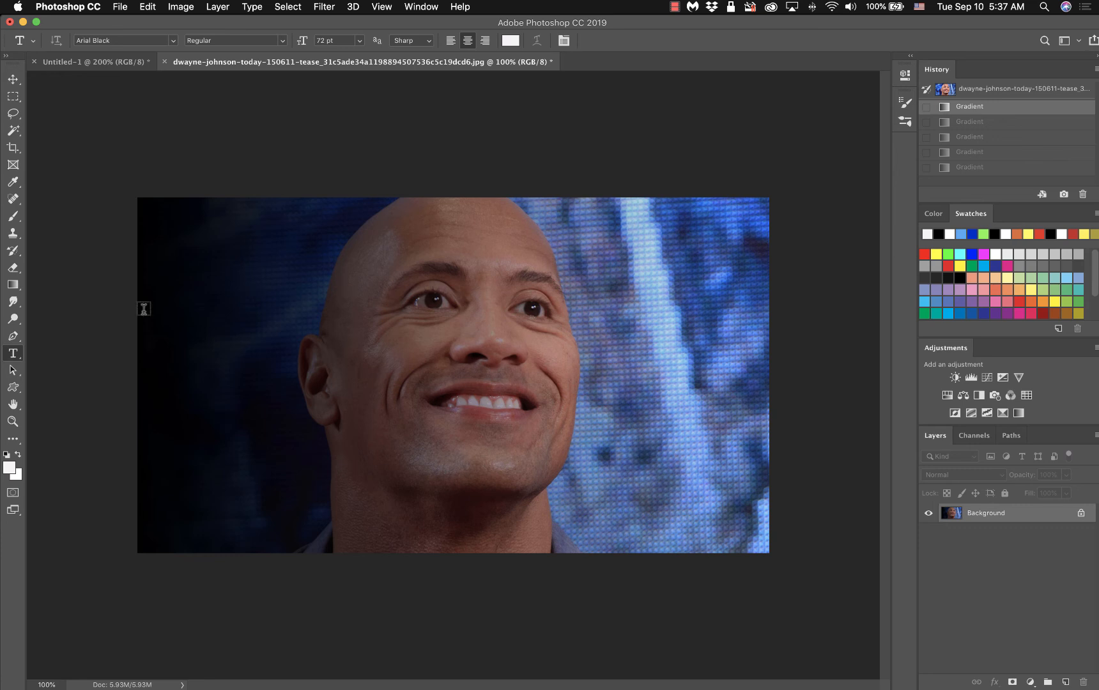
# Add the text "The Rock" in 72 pt Arial Black over the photo's darkened background beside the head
pyautogui.click(188, 282)
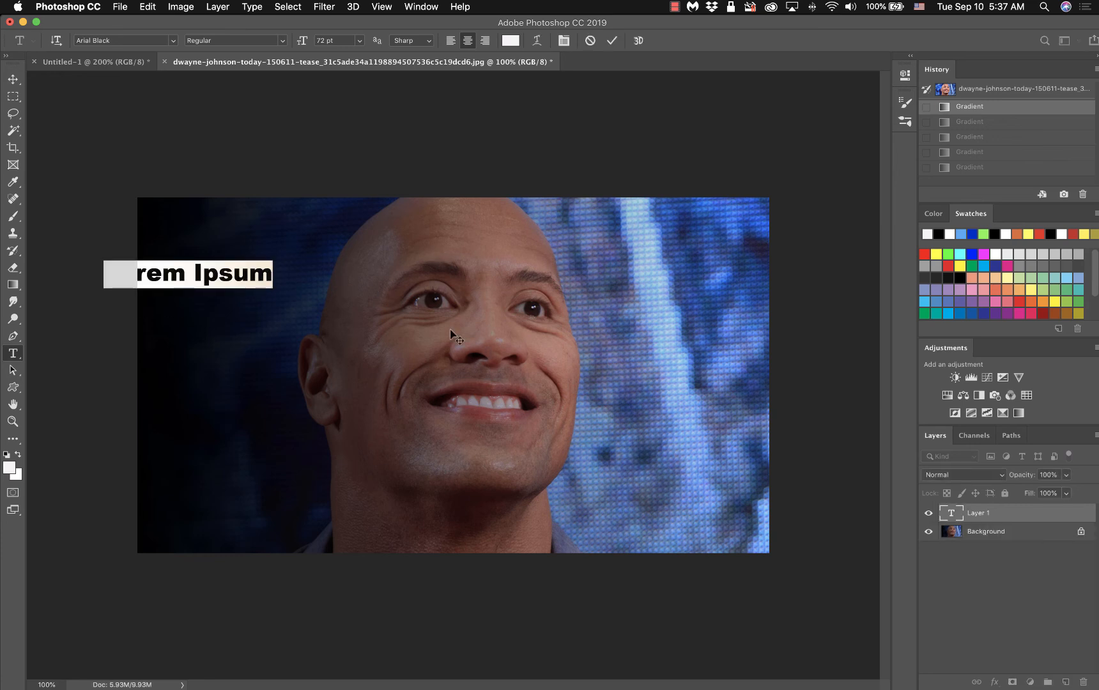
pyautogui.moveTo(214, 317); pyautogui.dragTo(287, 308)
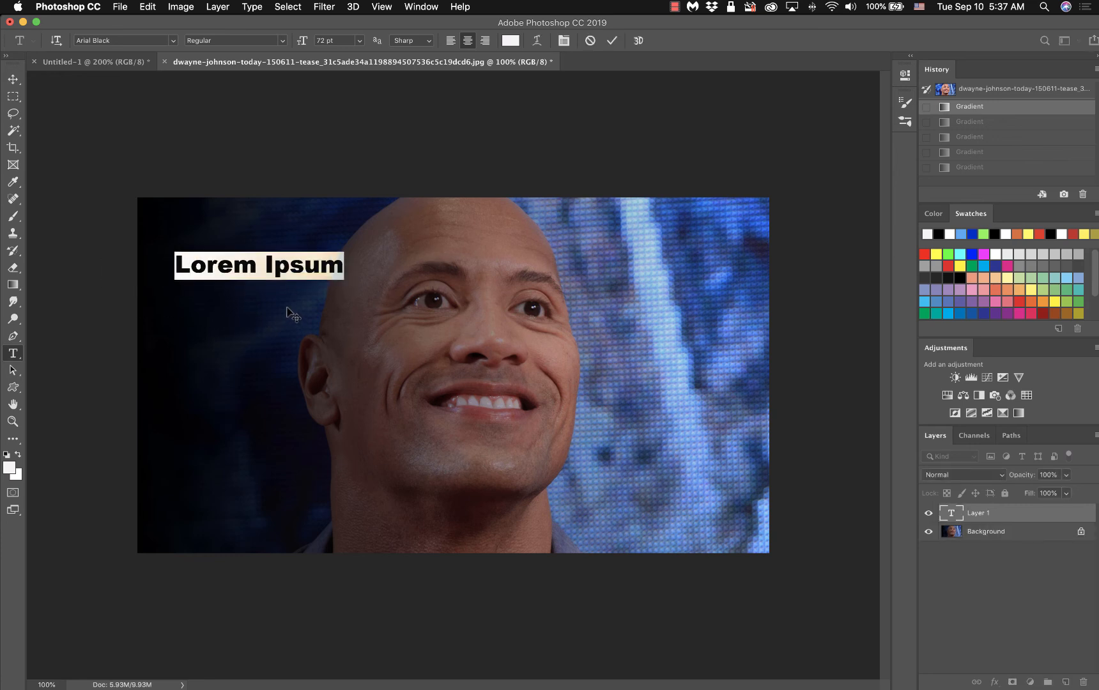
pyautogui.write('The R')
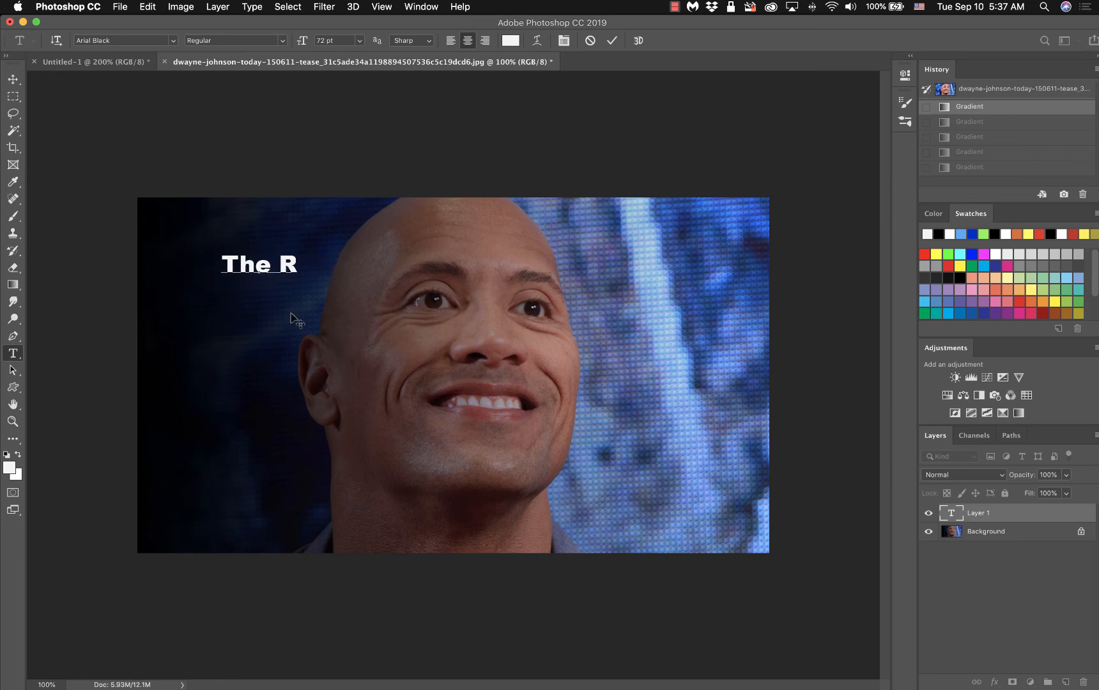
pyautogui.write('ock')
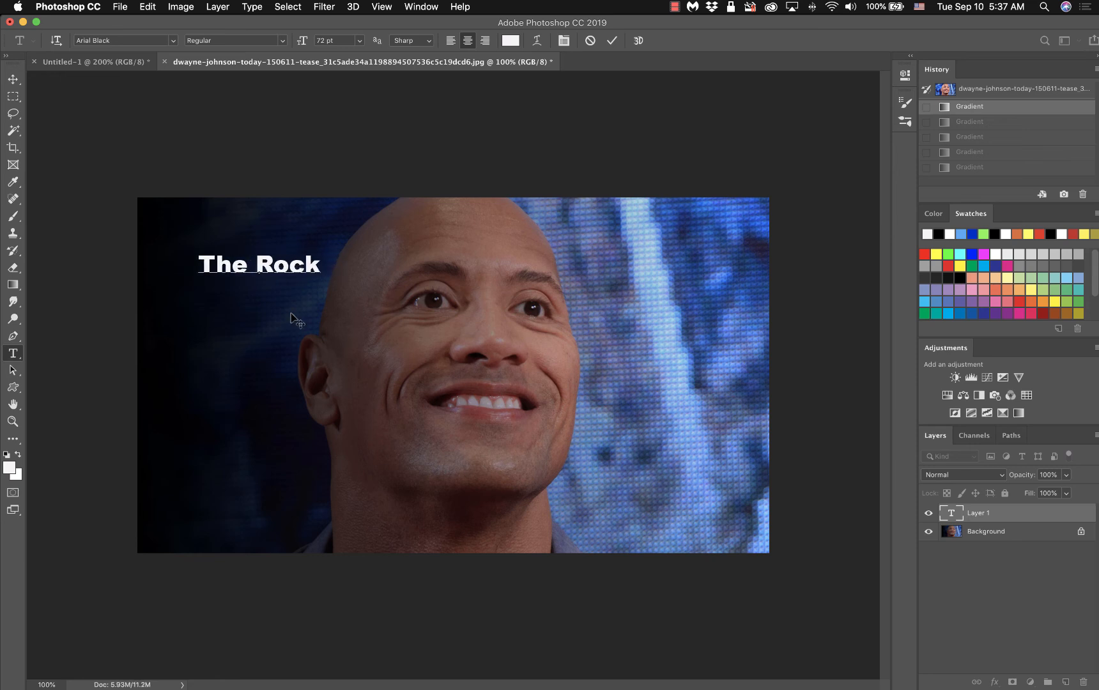
# Try the text at two spots over the photo's bright right background, then place it in the dark upper-left area
pyautogui.click(13, 78)
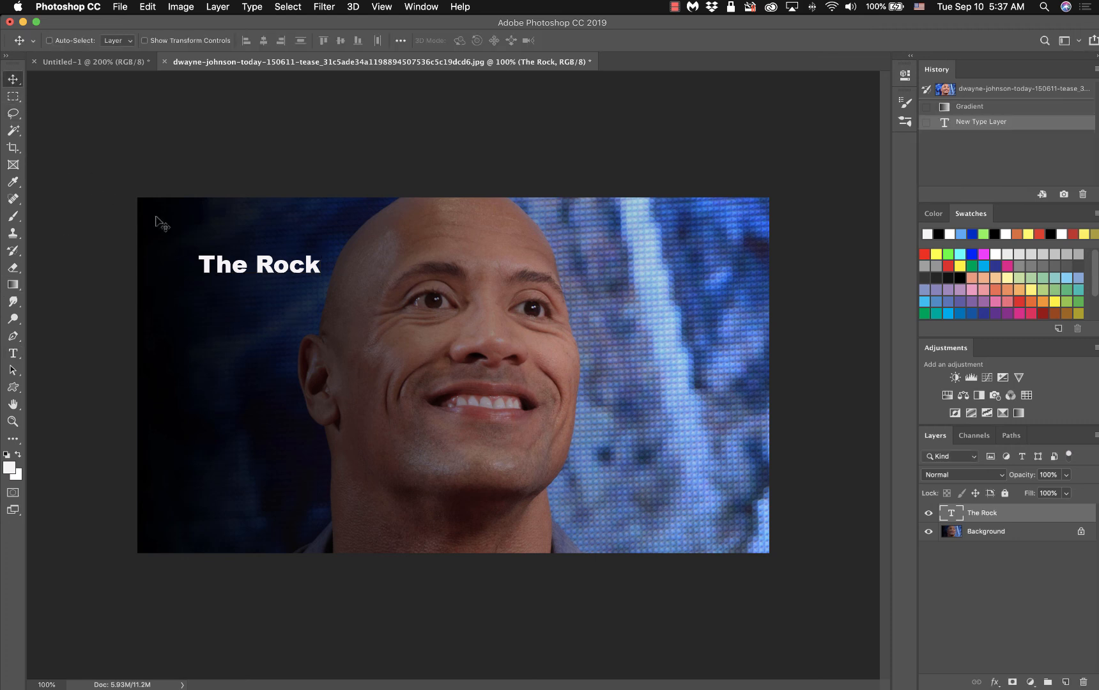
pyautogui.moveTo(241, 275); pyautogui.dragTo(218, 267)
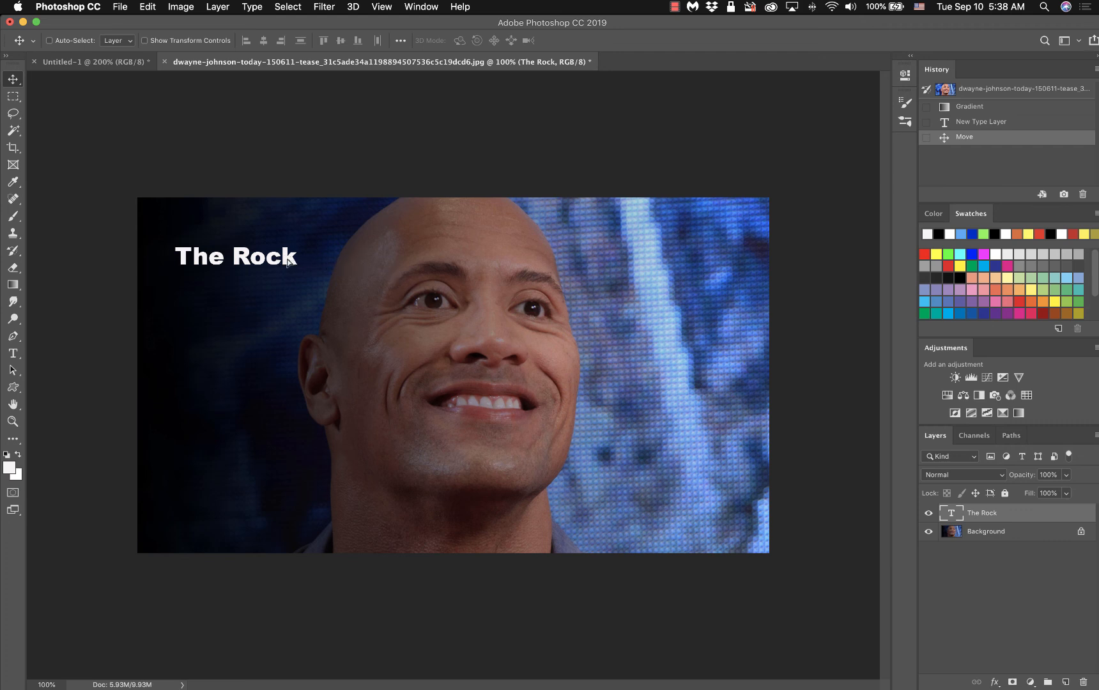
pyautogui.moveTo(292, 262); pyautogui.dragTo(731, 275)
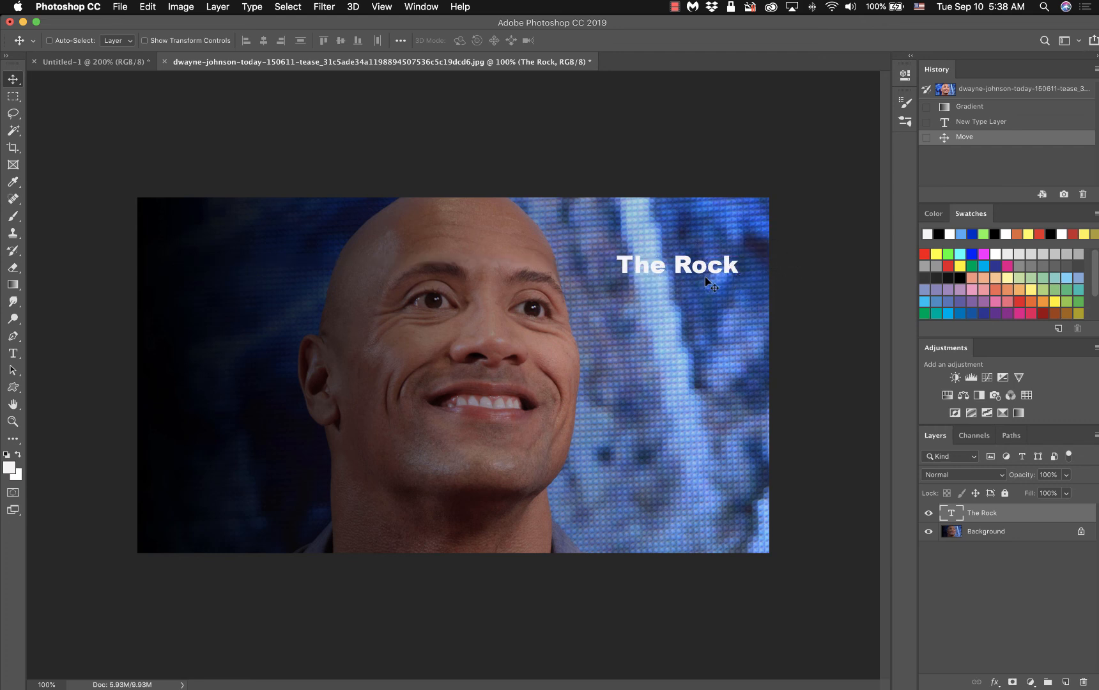
pyautogui.moveTo(722, 269); pyautogui.dragTo(696, 426)
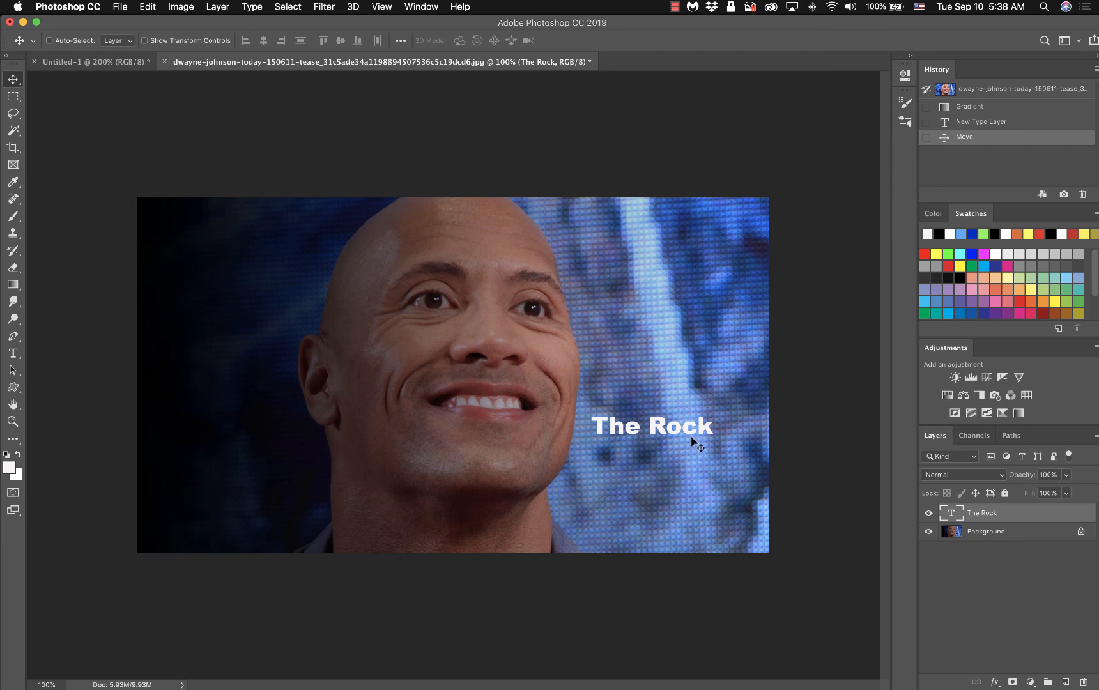
pyautogui.moveTo(695, 436); pyautogui.dragTo(276, 261)
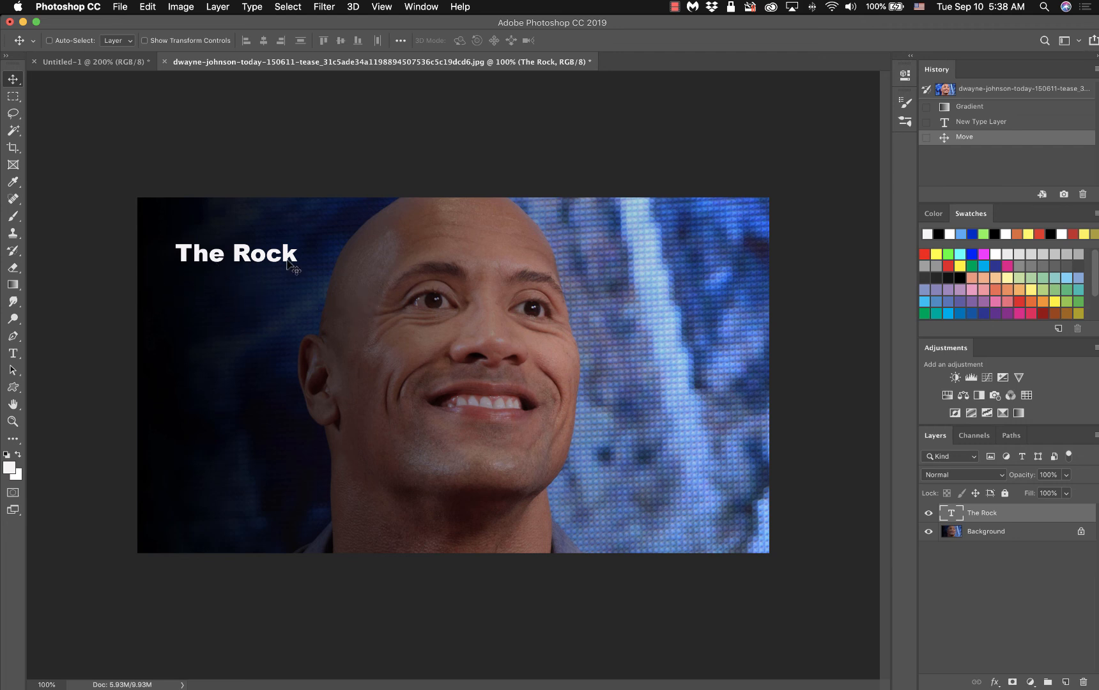
pyautogui.moveTo(289, 259); pyautogui.dragTo(289, 242)
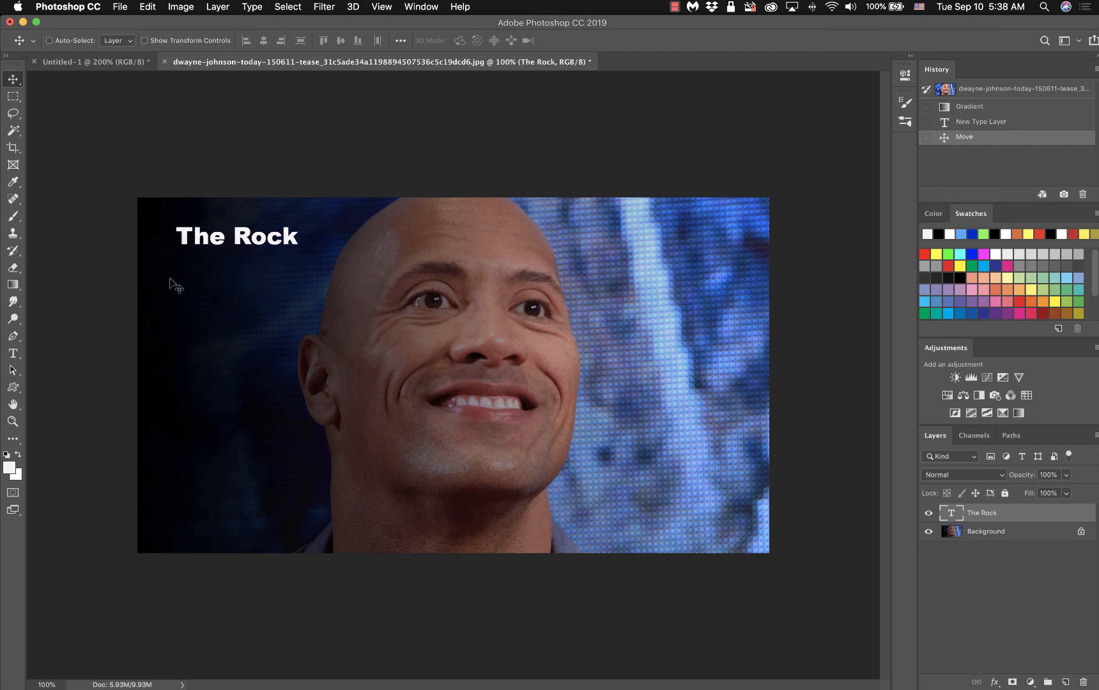